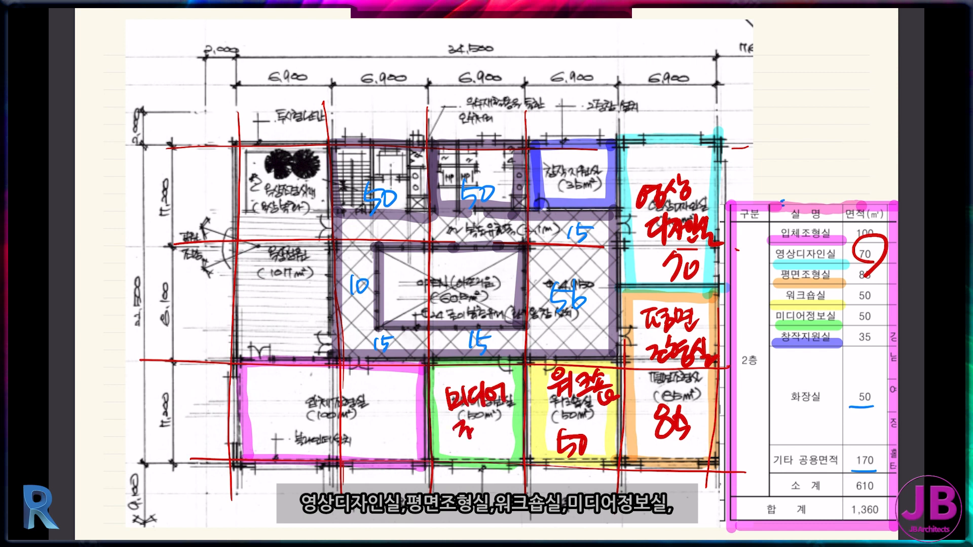
Step: Handwrite the remaining room names and areas on the second-floor plan, including 입체조형실 100, 창작지원실 and 공용면적 170, and circle the required areas
left_click_drag(299, 386, 328, 405)
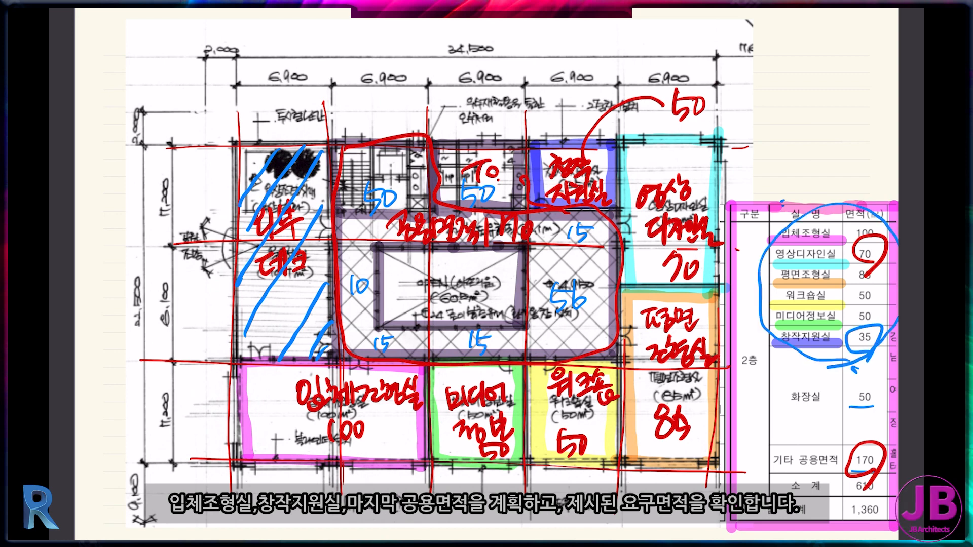
scroll(487, 273, "up", 1)
left_click_drag(787, 46, 814, 55)
left_click_drag(856, 142, 894, 169)
left_click(901, 176)
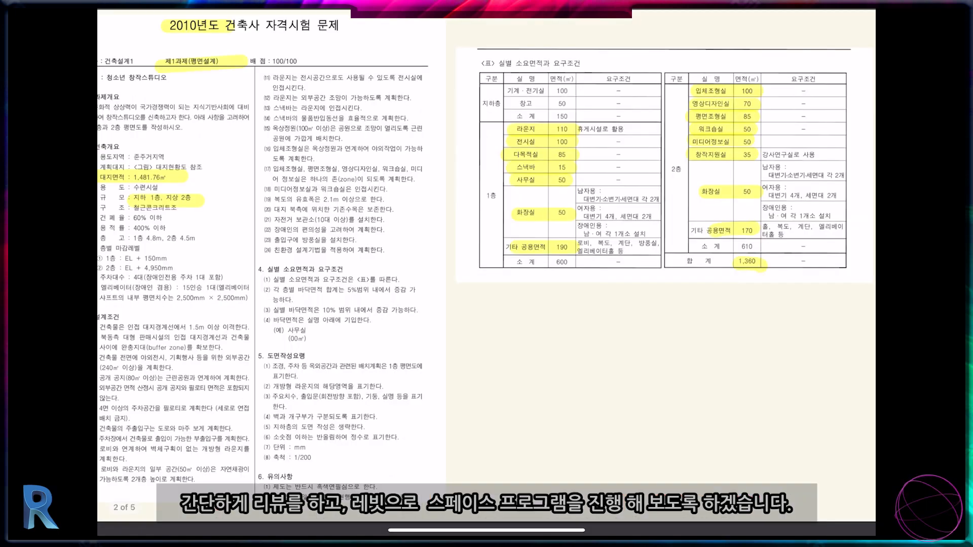
Step: Review the exam's required room area table and the handwritten module plan pages
scroll(487, 274, "right", 5)
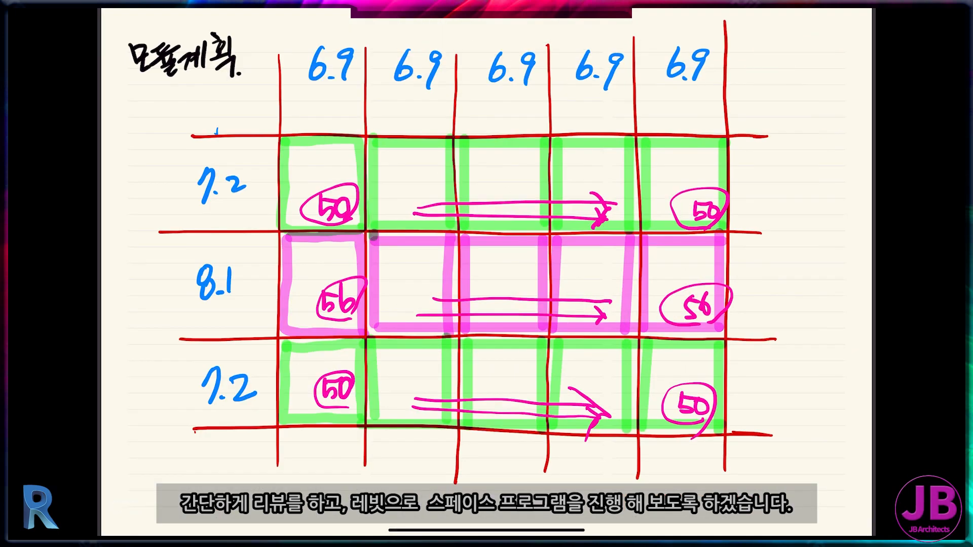
scroll(486, 274, "right", 5)
scroll(486, 273, "right", 5)
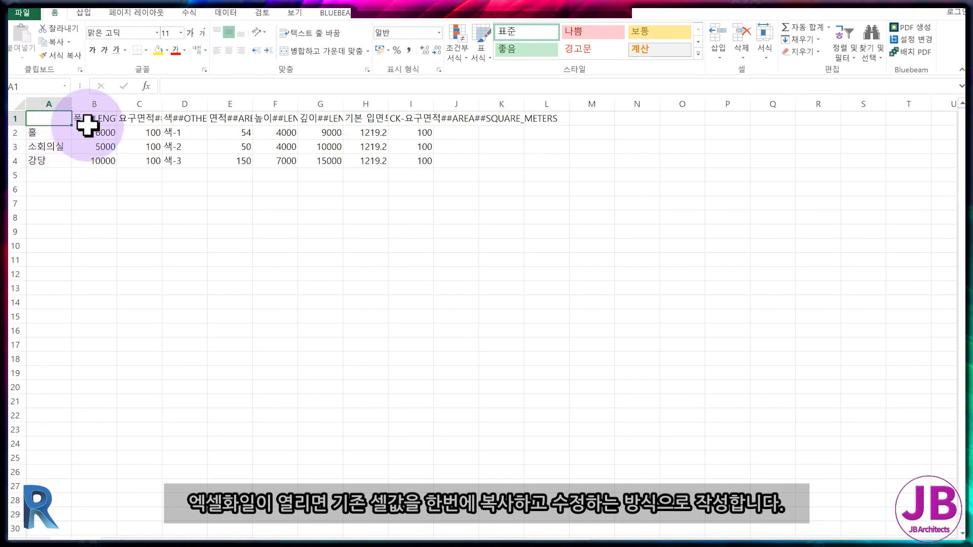
Step: Extend the three existing room type rows down to row 29 by autofill across columns A to I
left_click_drag(46, 133, 454, 393)
scroll(97, 321, "up", 3)
left_click(49, 189)
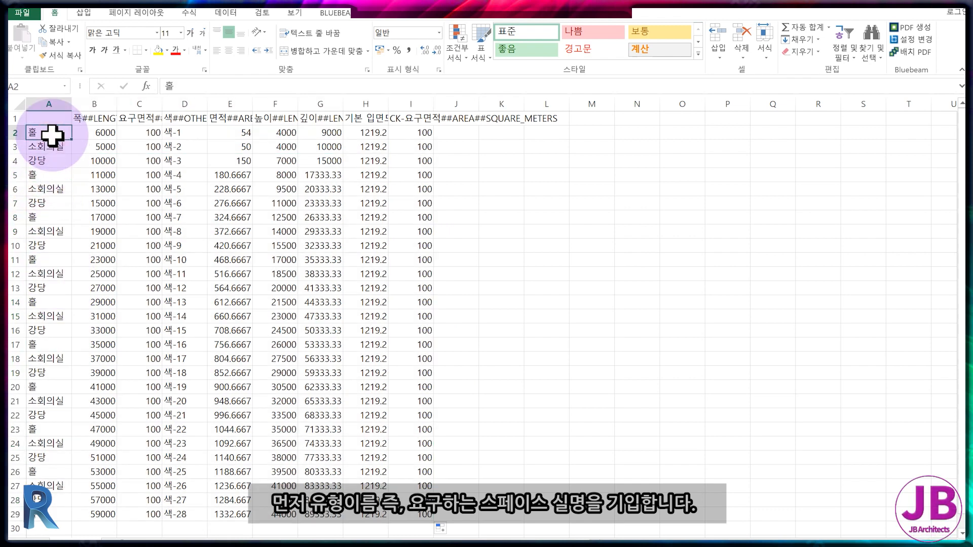
Step: Enter the first-floor room names in A2:A8: 1.라운지, 2.전시실, 3.다목적실, 4.스낵바, 5.사무실, 6.화장실1 and 7.공용면적-1
type("1.라운지")
key("Return")
type("2.3.다목적실")
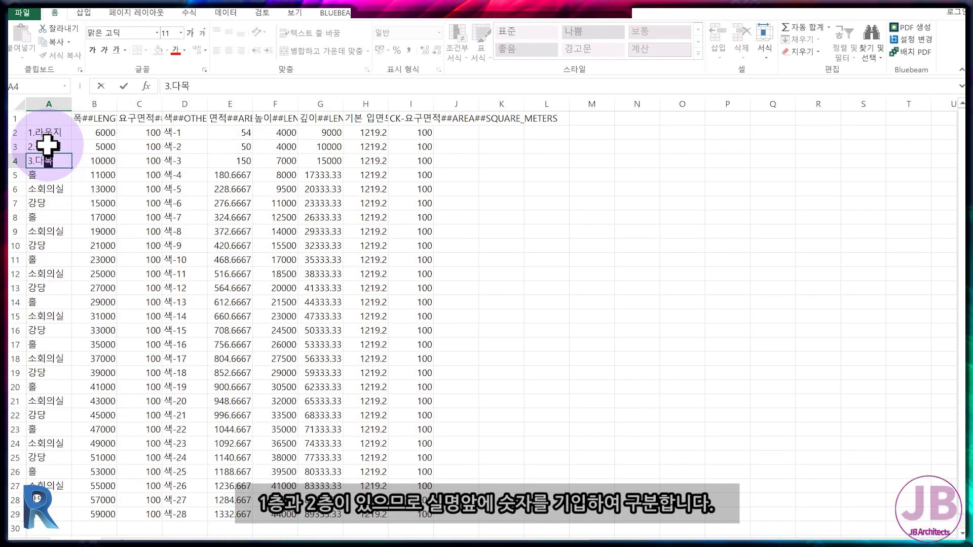
key("Return")
type("4.5.사무실")
key("Return")
type("6.화장실")
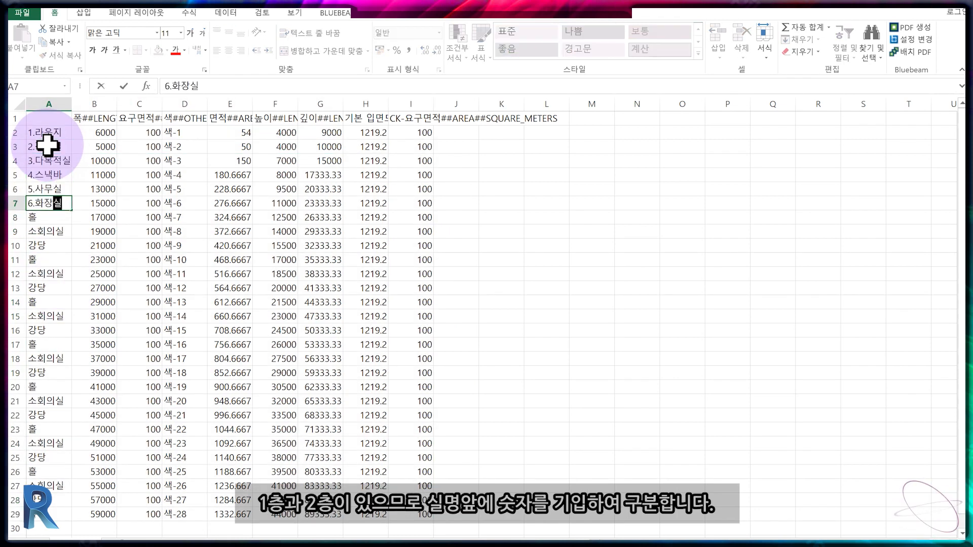
key("Return")
type("7.ㄱ")
key("Return")
double_click(63, 205)
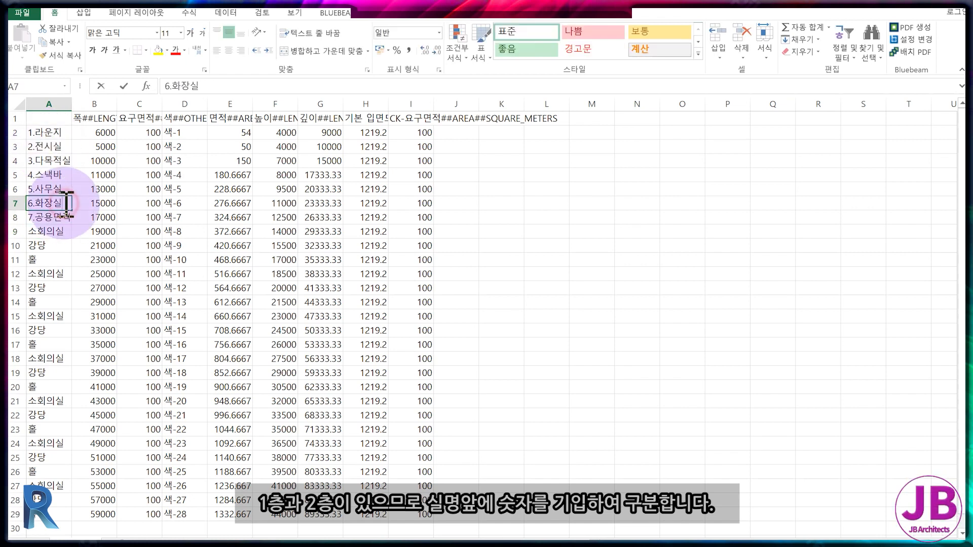
type("1")
Step: Enter the second-floor room names in A9:A16: 21.입체조형실, 22.영상디자인실, 23.평면조형실, 24.워크숍실, 25.미디어정보실, 26.창작지원실, 27.화장실2 and 28.공용면적2
left_click(44, 235)
type("21.입체조형실")
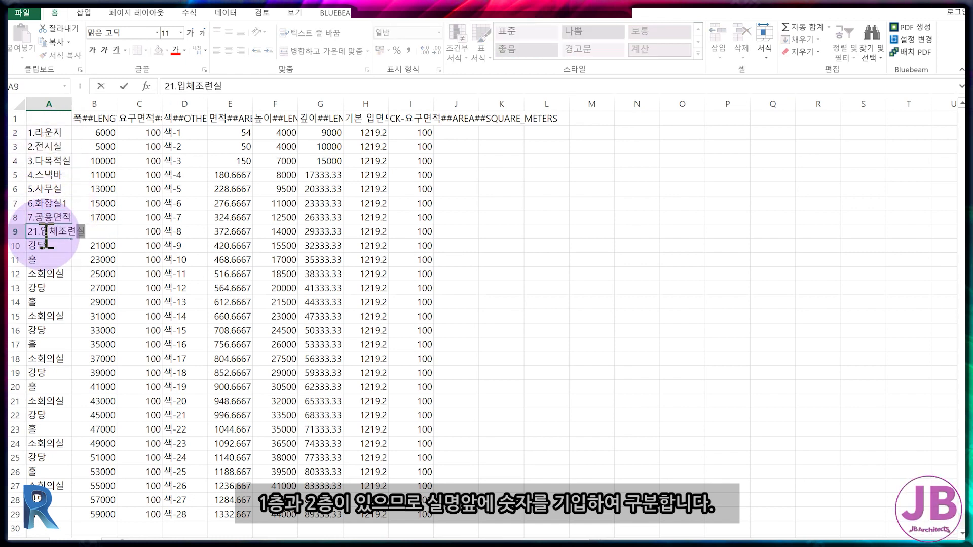
key("Return")
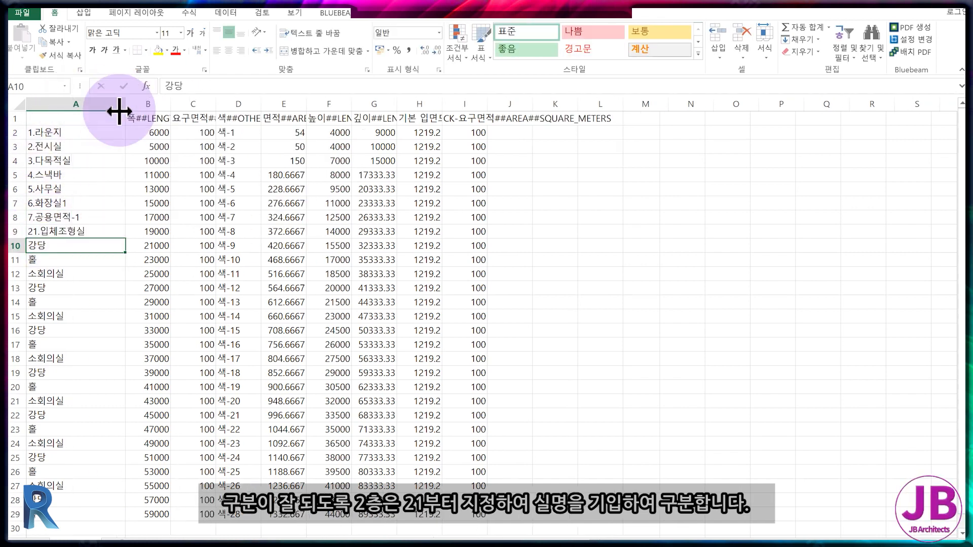
left_click(63, 245)
type("22.년")
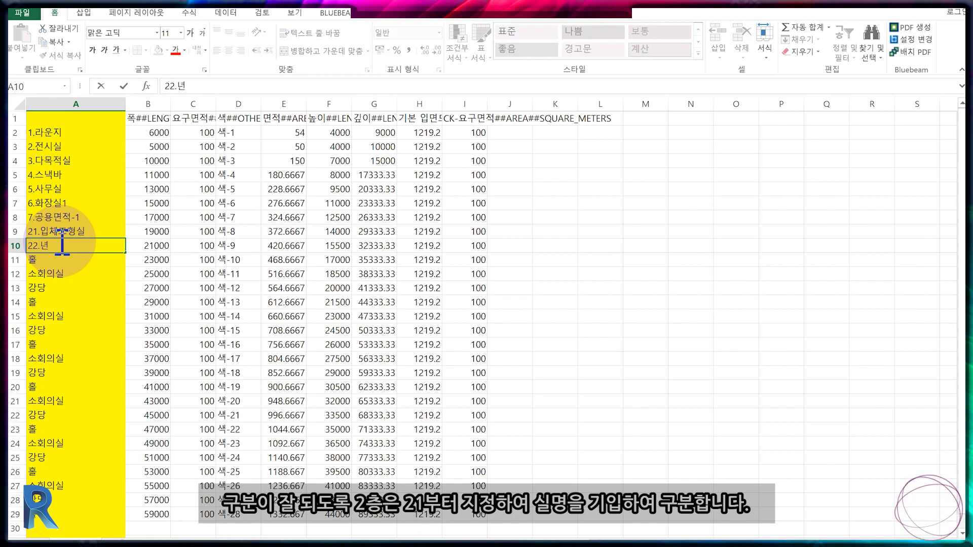
type("23.평면조형실")
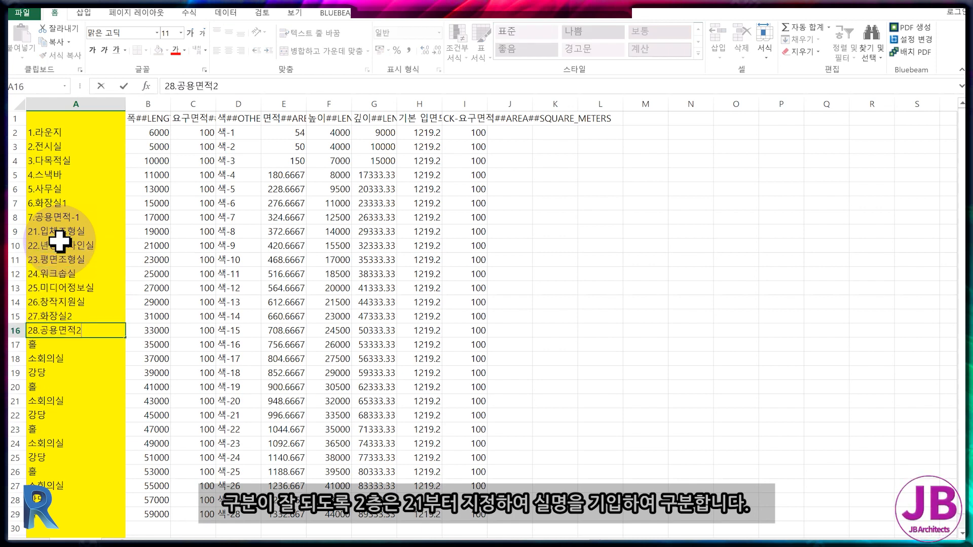
key("Return")
Step: Delete the surplus room type rows 17 to 29
left_click(10, 345)
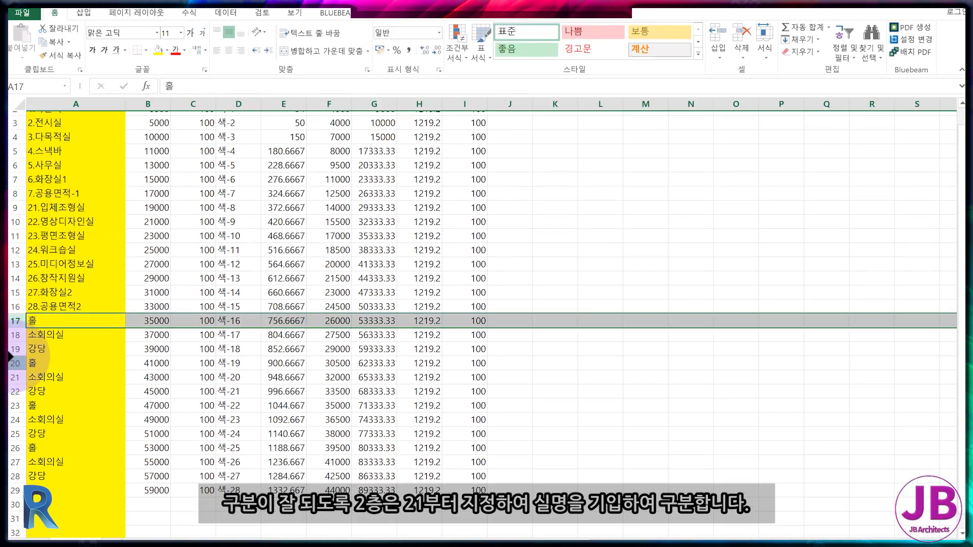
scroll(11, 355, "down", 3)
left_click(11, 386, "shift")
right_click(13, 386)
left_click(47, 302)
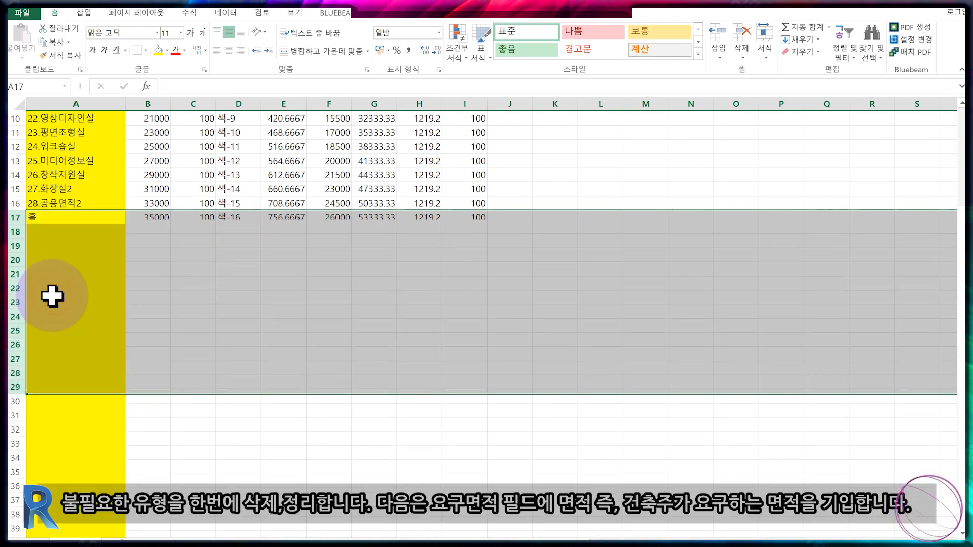
scroll(47, 325, "up", 3)
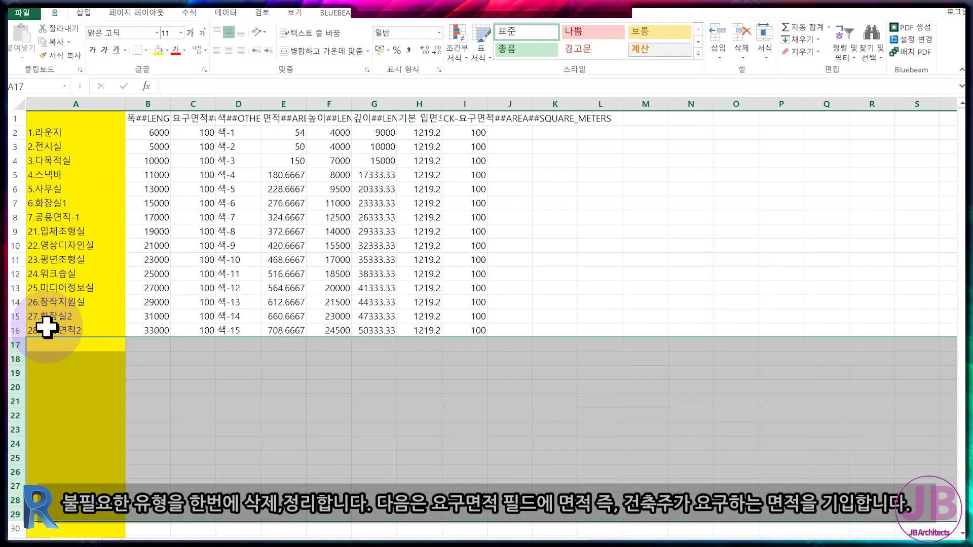
Step: Enter the first-floor required areas in column C: 라운지 110, 다목적실 85, 스낵바 15, 사무실 50, 화장실1 50 and 공용면적-1 190
left_click(205, 134)
type("110")
key("Return")
key("Return")
type("85")
key("Return")
type("15")
key("Return")
type("50")
key("Return")
type("50")
key("Return")
type("190")
key("Return")
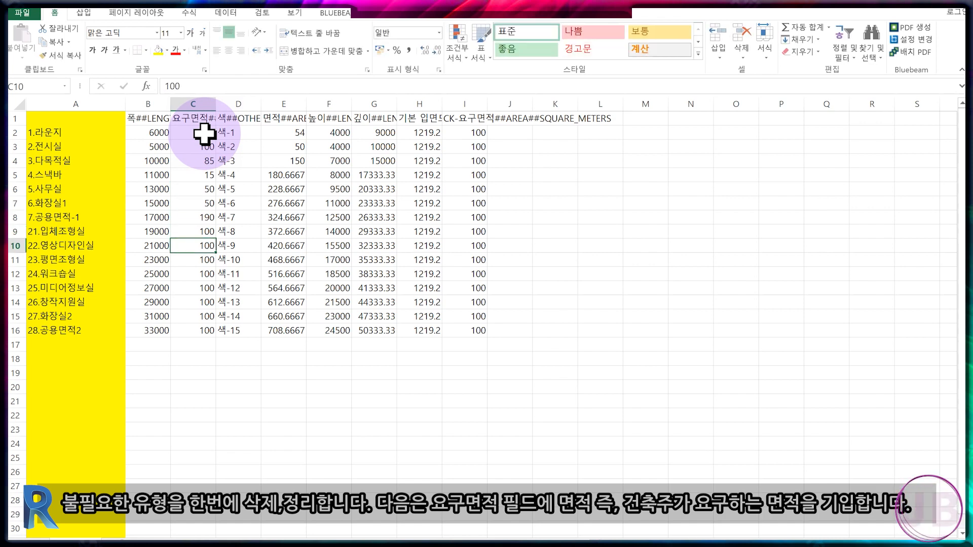
Step: Enter the second-floor required areas in C10:C16 as 70, 85, 50, 50, 35, 50 and 170
type("50 50 35 50 ")
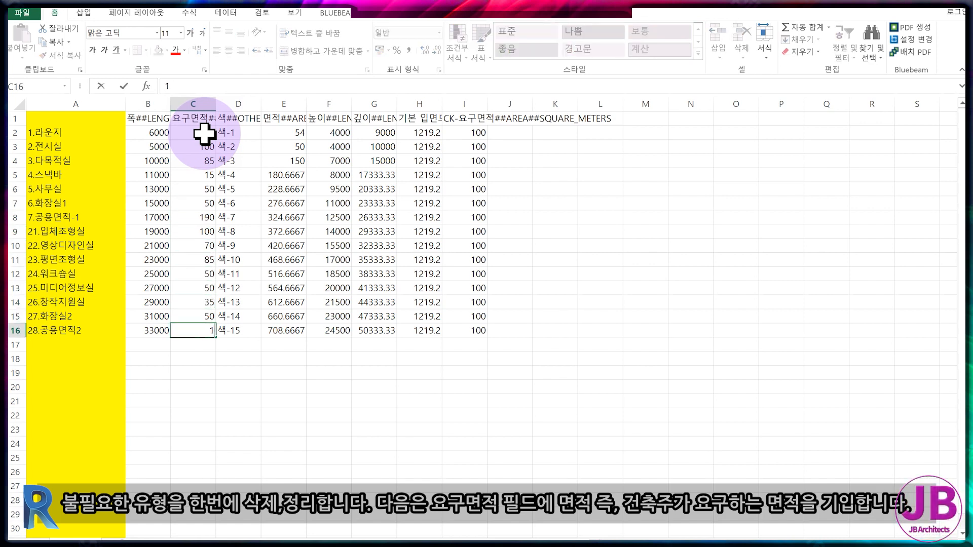
type("170")
Step: Repeat the values 색-1, 색-2 and 색-3 down the color column to row 16
left_click_drag(251, 132, 260, 336)
left_click(271, 346)
left_click(282, 360)
left_click(256, 374)
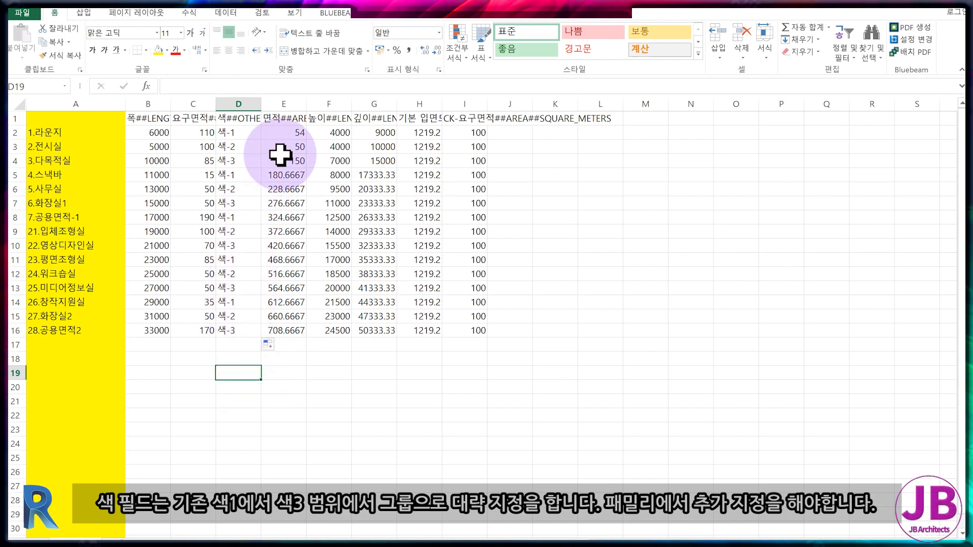
Step: Shade the required area column C with a blue fill
left_click(203, 107)
left_click(168, 51)
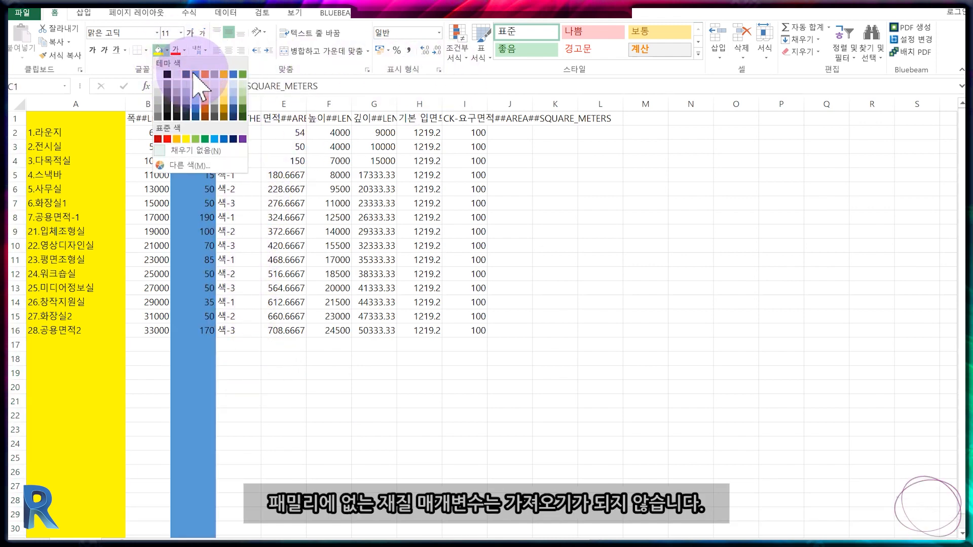
left_click(196, 87)
left_click(284, 401)
Step: Copy the width 10000 from 다목적실 down column B to row 16
left_click(162, 149)
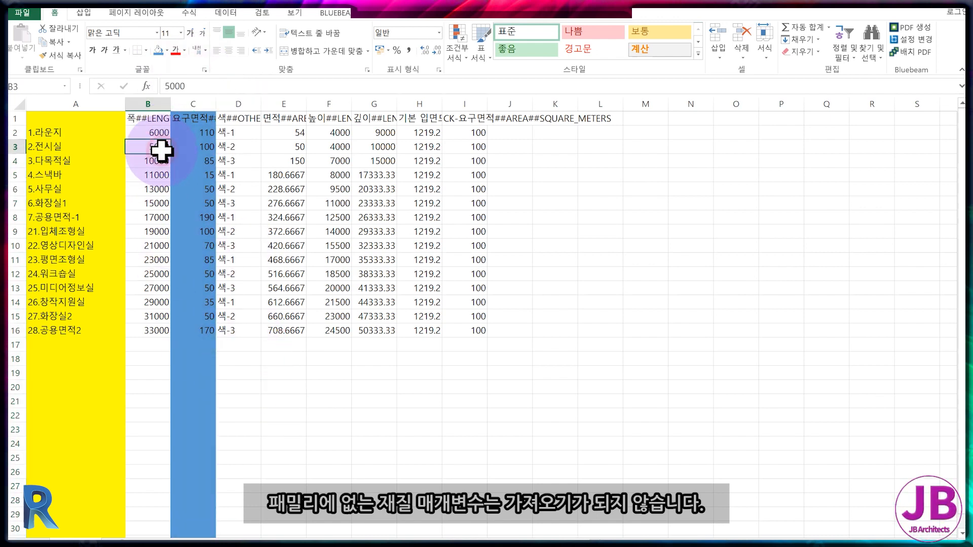
left_click_drag(173, 173, 174, 334)
left_click(180, 345)
left_click(324, 387)
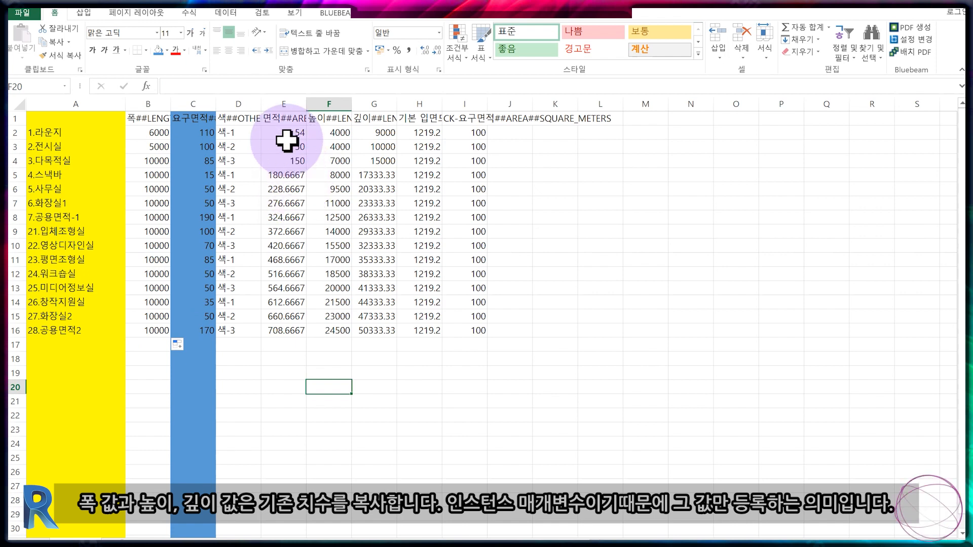
Step: Copy the height 4000 down column F and the depth 15000 down column G, both to row 16
left_click_drag(347, 147, 355, 336)
key("ctrl+d")
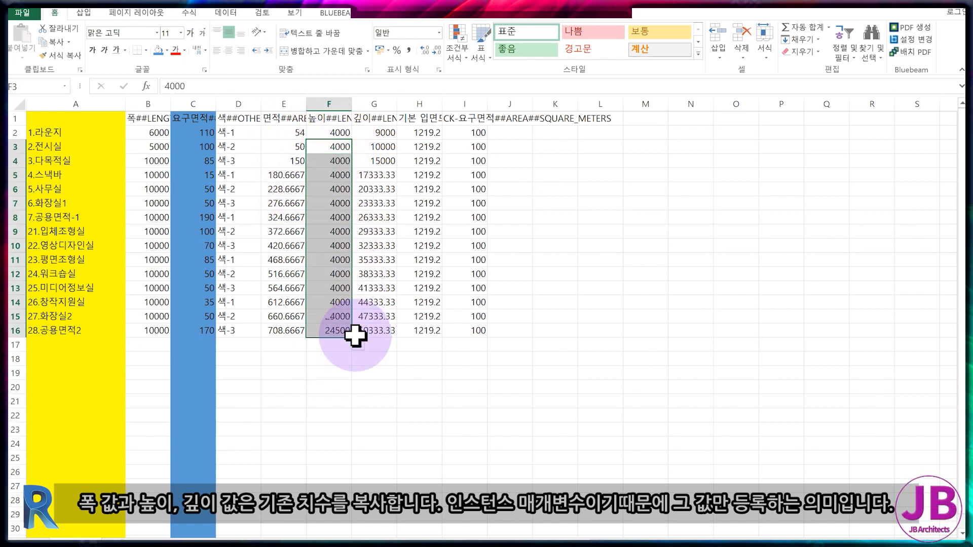
left_click(386, 163)
left_click_drag(398, 171, 401, 332)
key("ctrl+d")
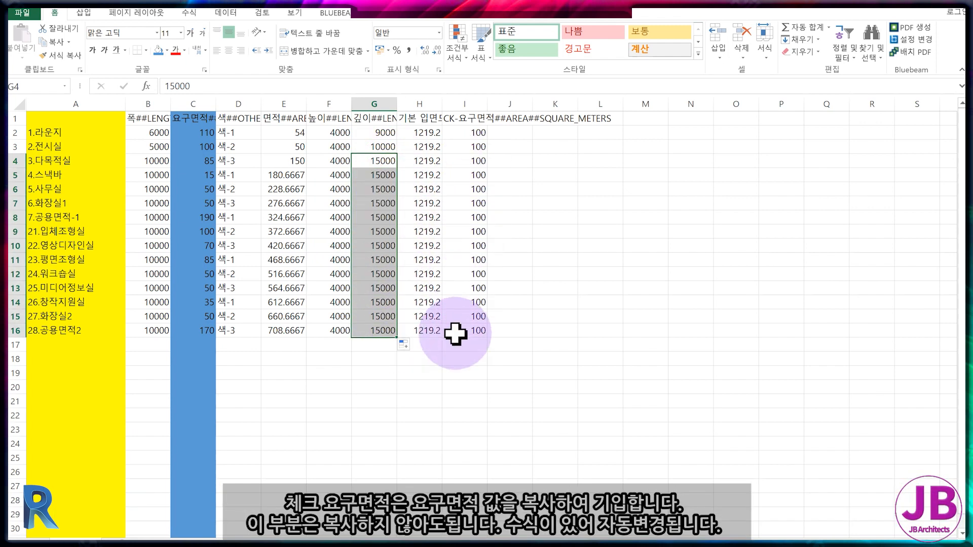
left_click(368, 401)
Step: Copy the required areas in C2:C16 and paste them into the CK-요구면적 column starting at I2
left_click_drag(208, 132, 208, 332)
right_click(208, 310)
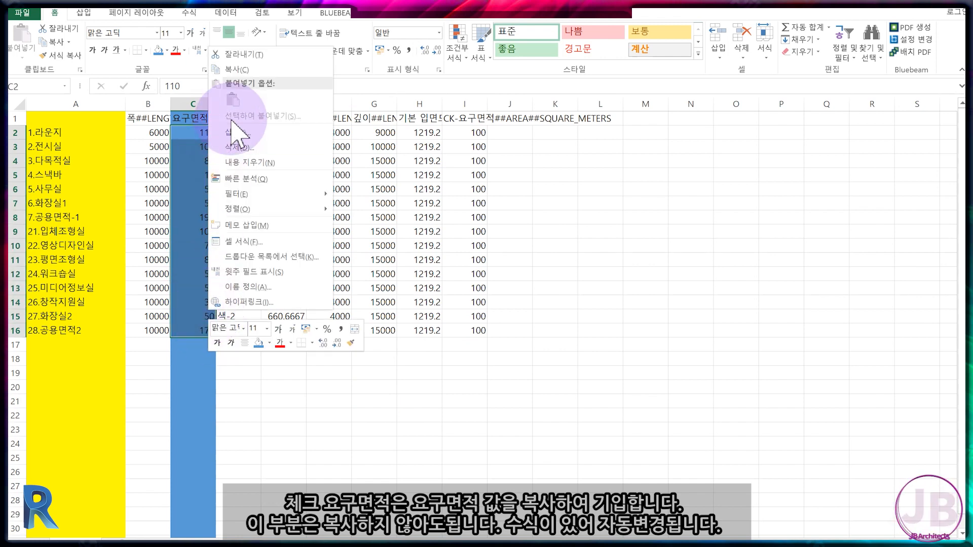
left_click(253, 83)
left_click(469, 133)
right_click(470, 135)
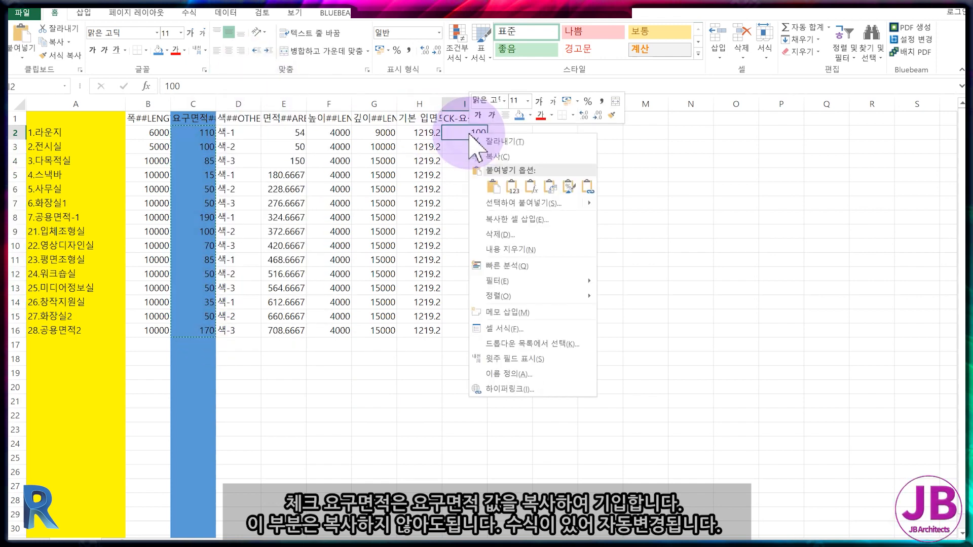
left_click(487, 185)
left_click(428, 399)
Step: Shade the CK-요구면적 column I with a light green fill
left_click(465, 104)
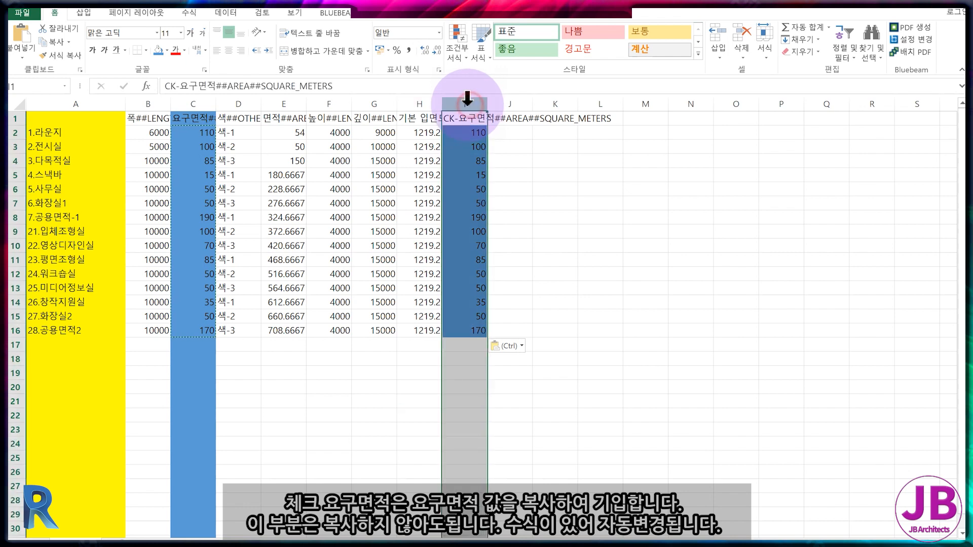
left_click(168, 50)
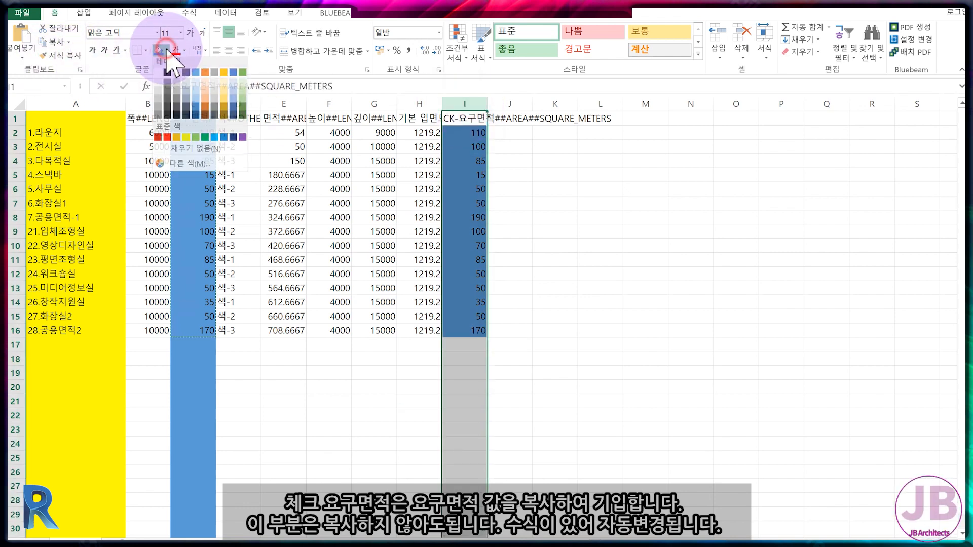
left_click(236, 94)
left_click(509, 288)
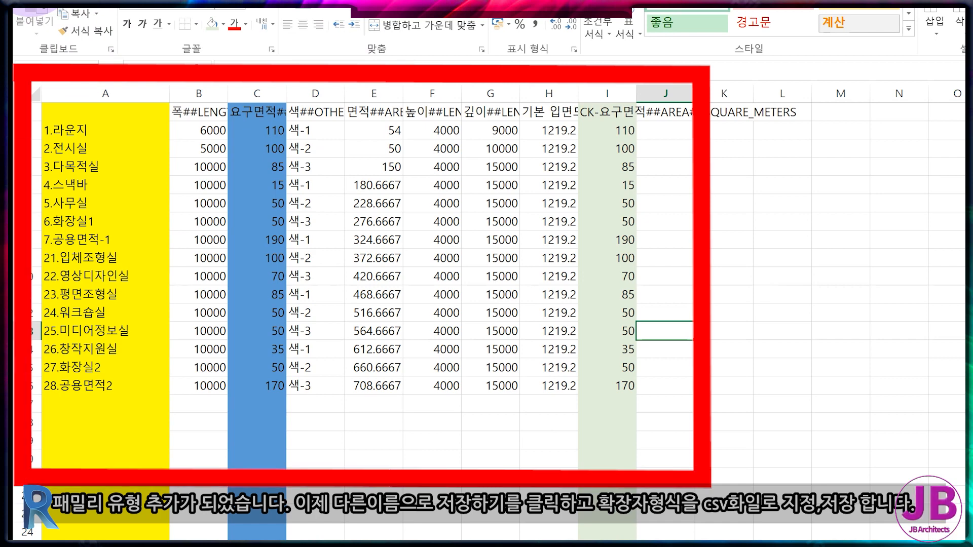
Step: Save the sheet in the 조닝-스페이스 folder as the comma-separated file SP-매스-V2csv.csv and close it without saving further changes
left_click(20, 20)
left_click(44, 134)
left_click(345, 102)
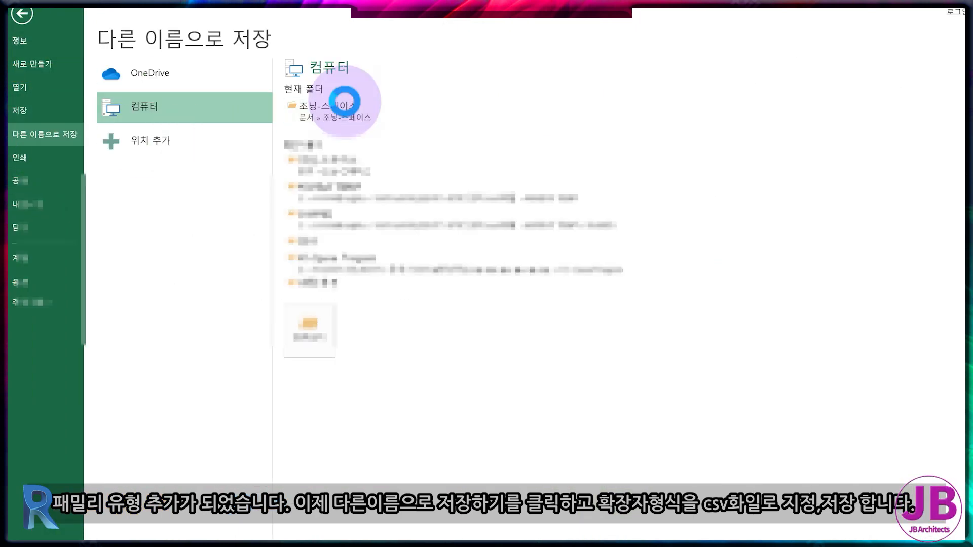
left_click(153, 483)
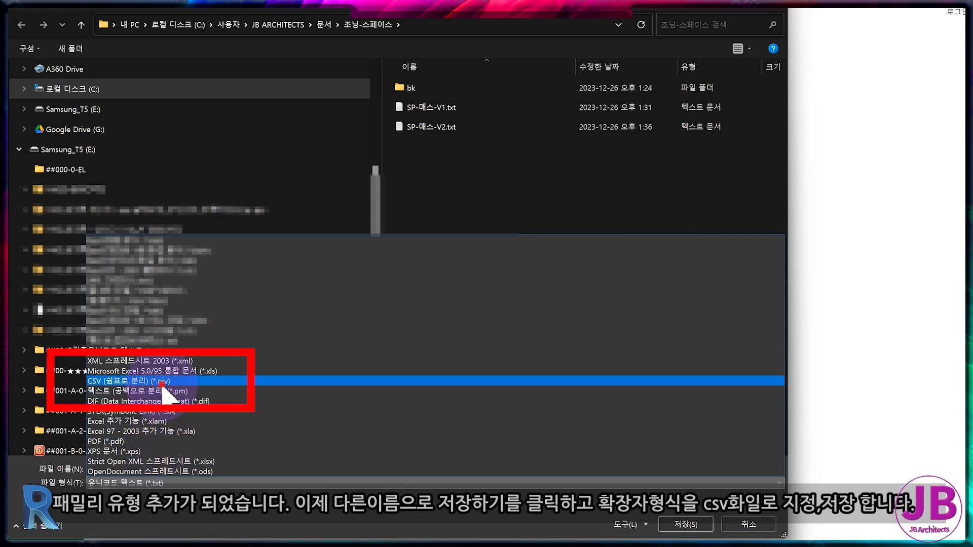
left_click(162, 382)
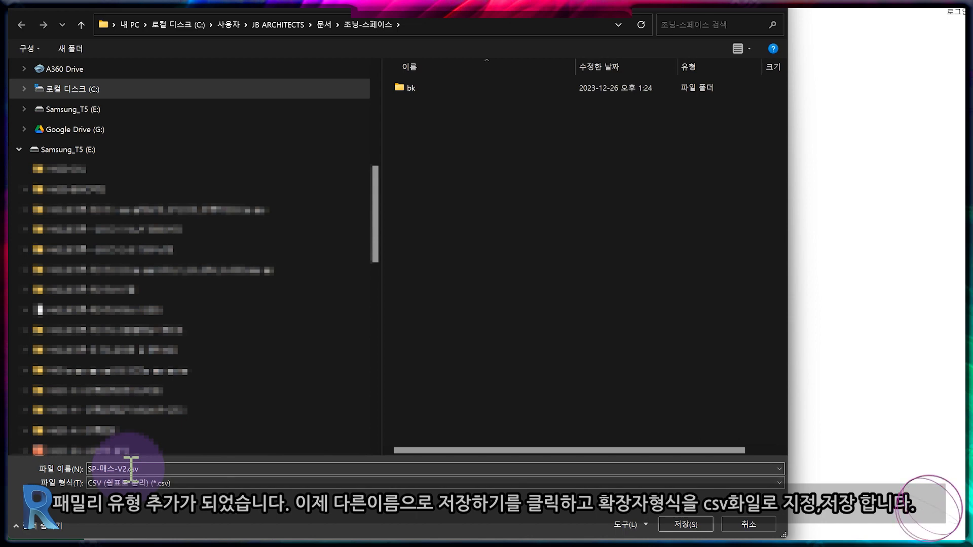
type("csv")
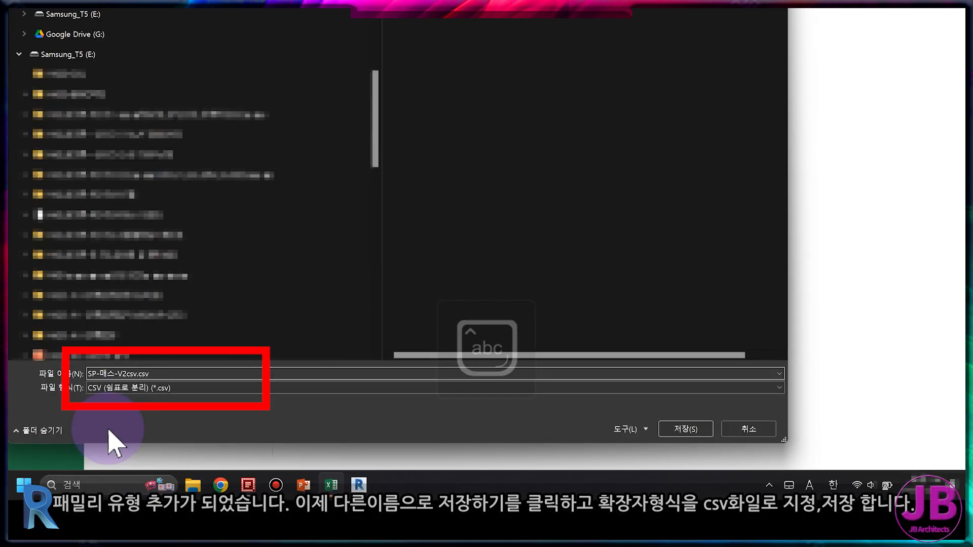
key("Return")
key("Return")
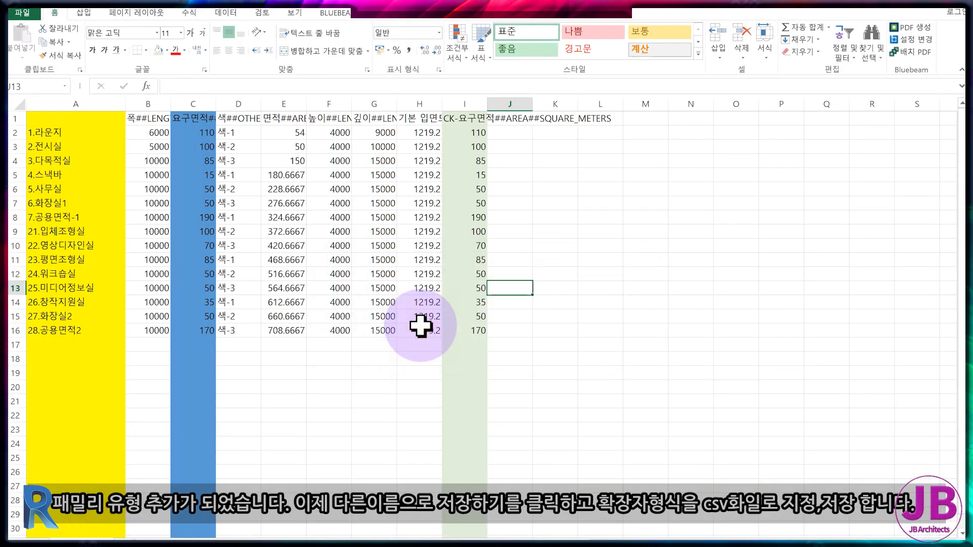
left_click(958, 13)
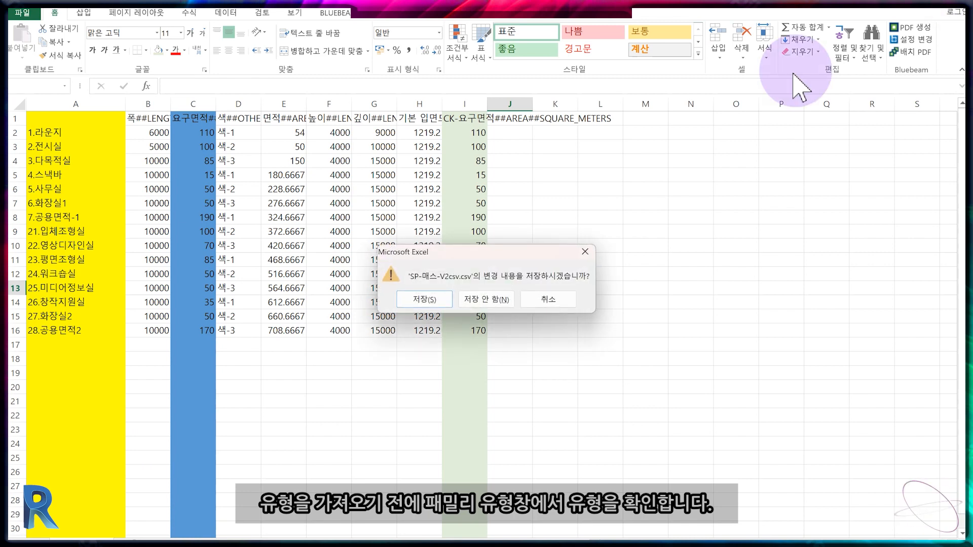
left_click(482, 298)
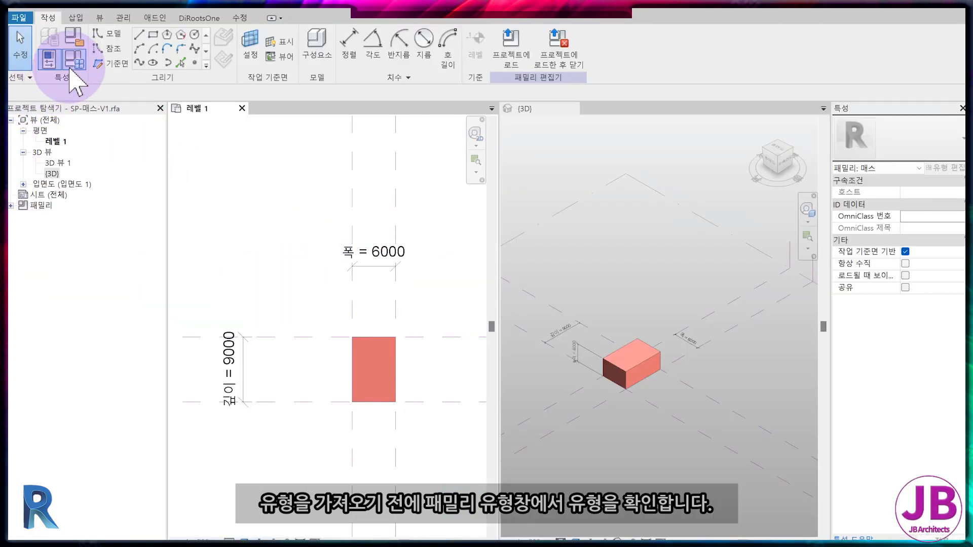
Step: Review the existing types and parameters of the SP-매스-V1 mass family
left_click(50, 59)
left_click(122, 101)
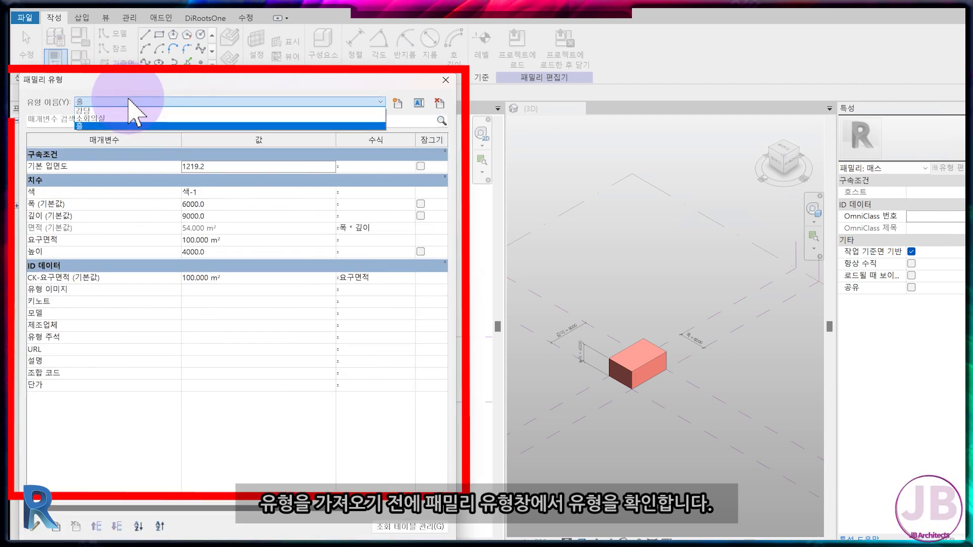
left_click(130, 101)
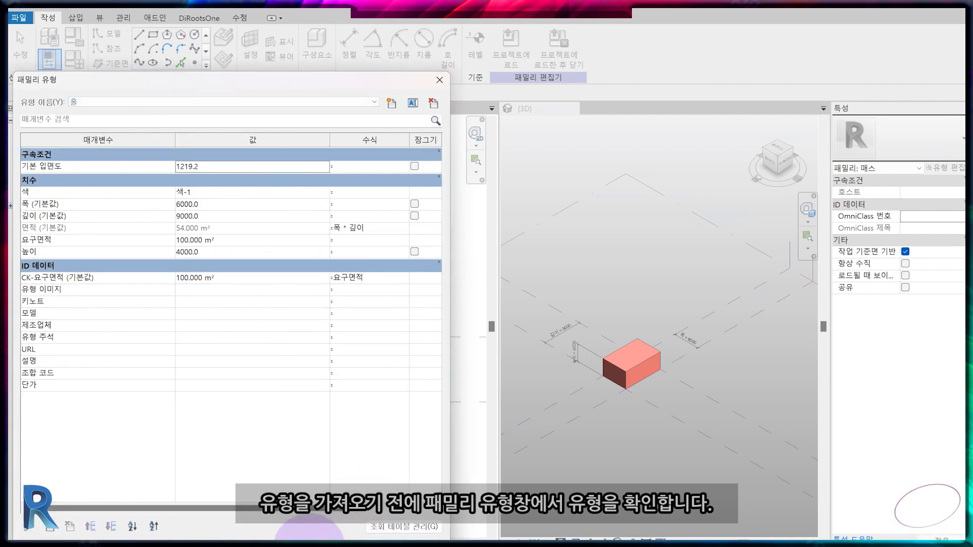
left_click(360, 537)
left_click(76, 20)
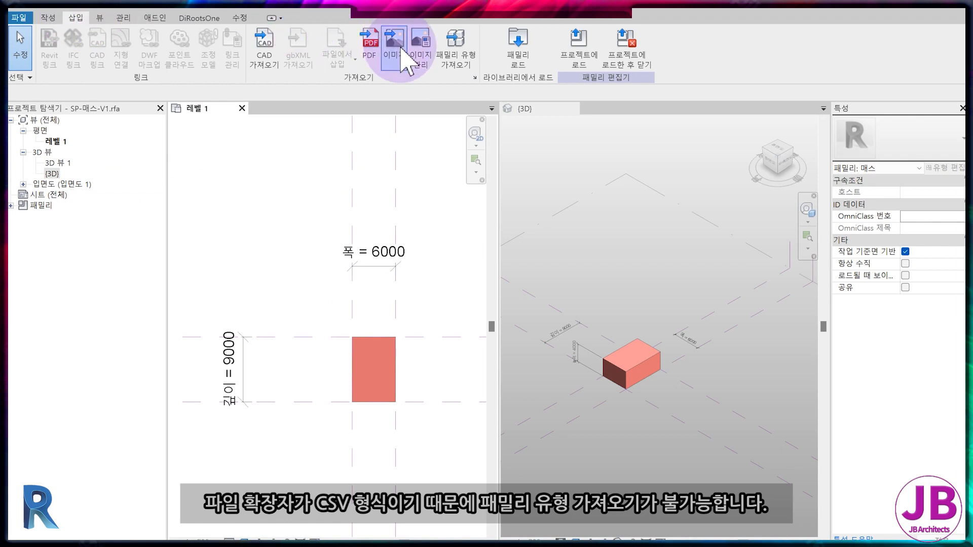
left_click(456, 61)
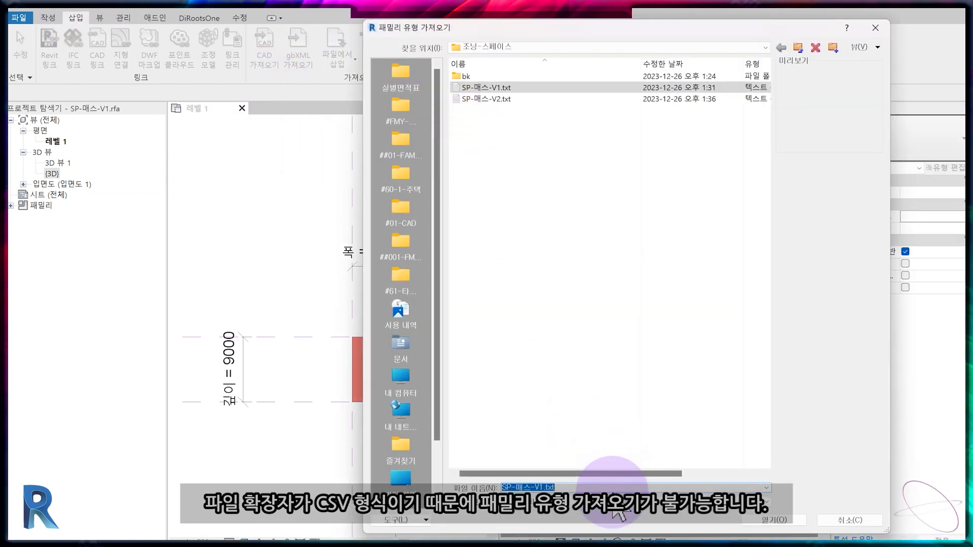
left_click(607, 507)
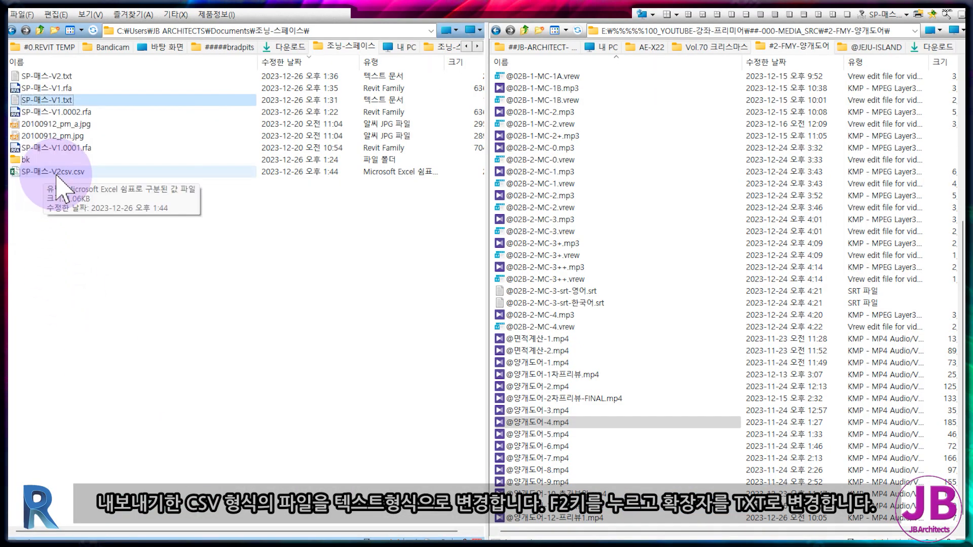
Step: Switch to the file manager and change the extension of SP-매스-V2csv.csv to txt
left_click(57, 174)
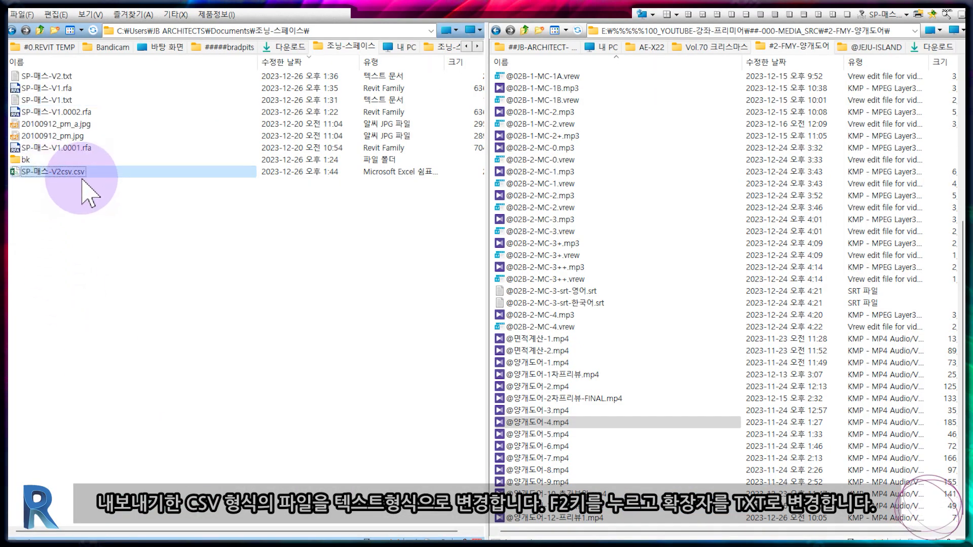
left_click(87, 174)
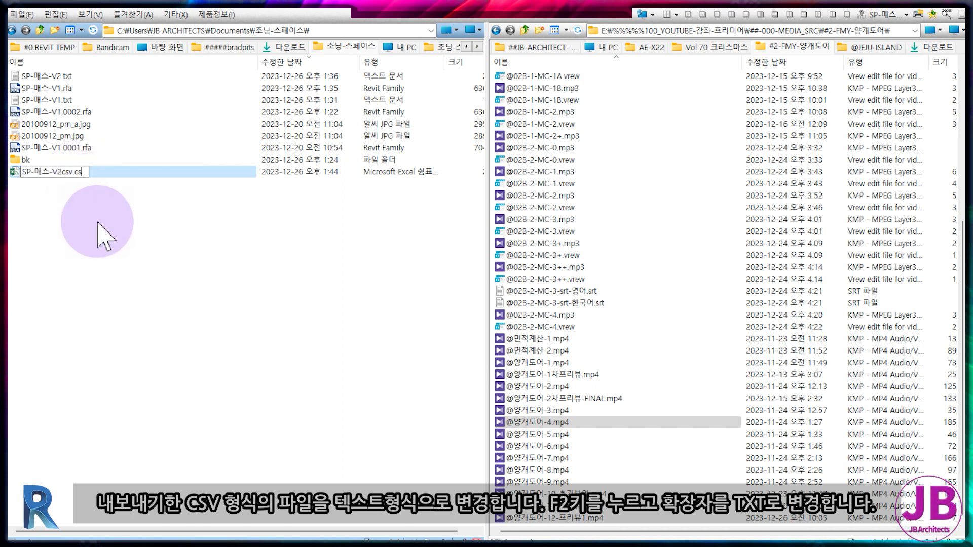
type("txt")
key("Return")
key("Return")
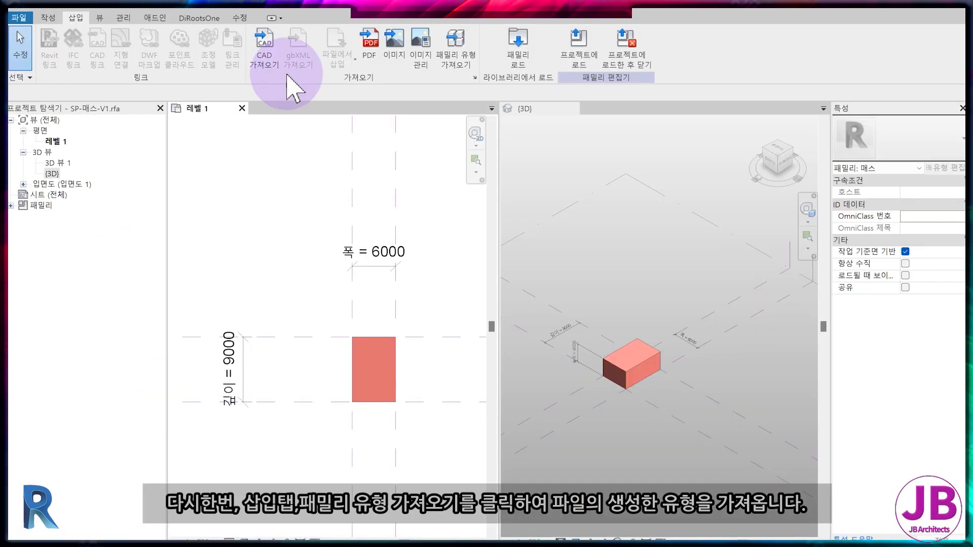
Step: Import the family types from SP-매스-V2csv.txt in Revit, deleting the existing types and adding all the new ones
left_click(454, 57)
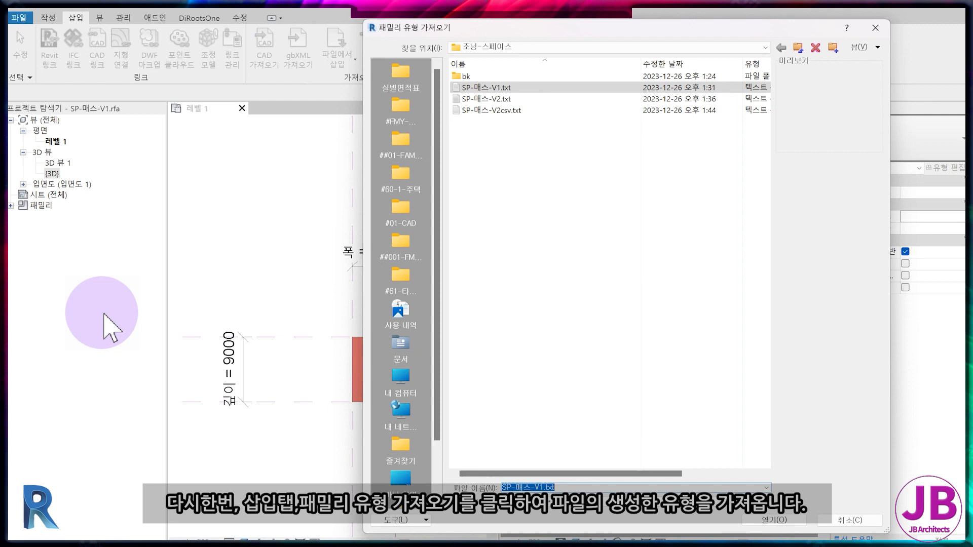
left_click(494, 110)
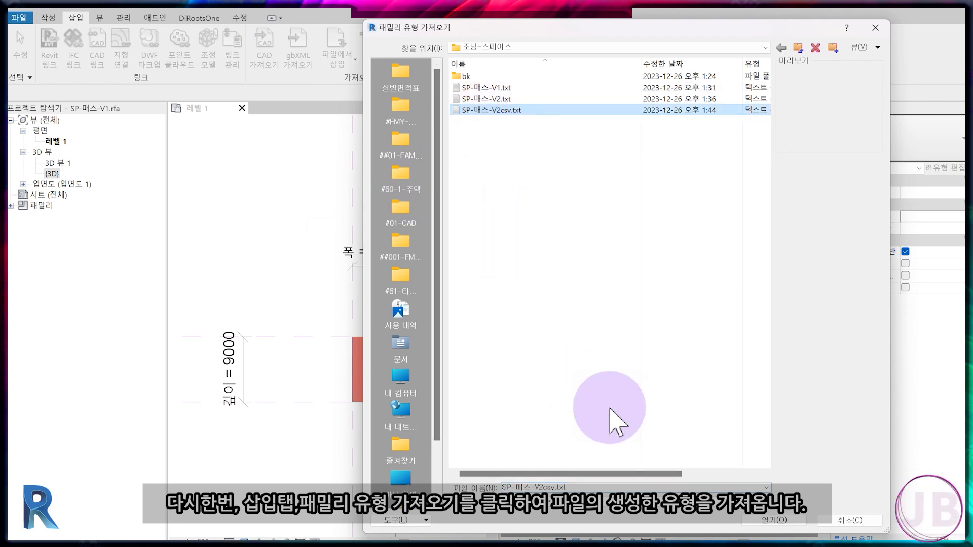
left_click(781, 520)
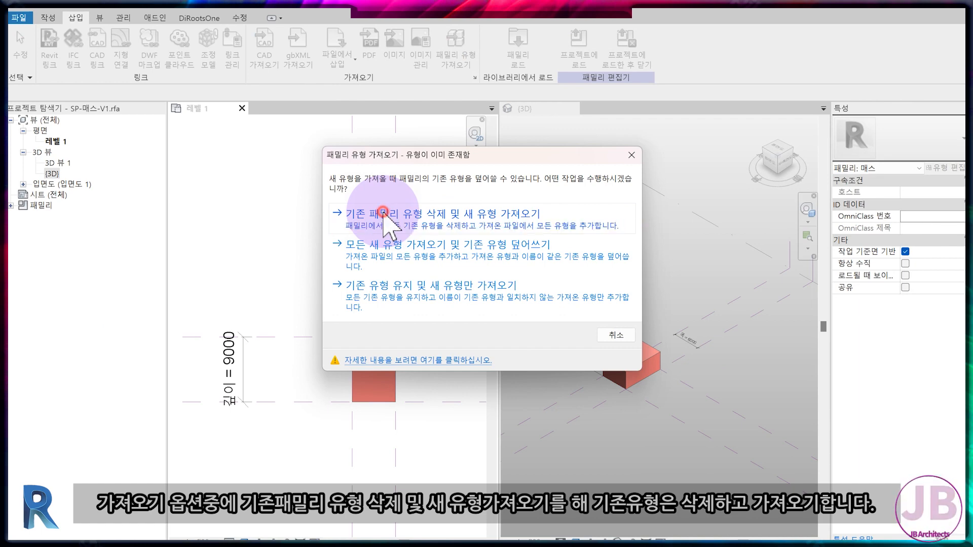
left_click(382, 213)
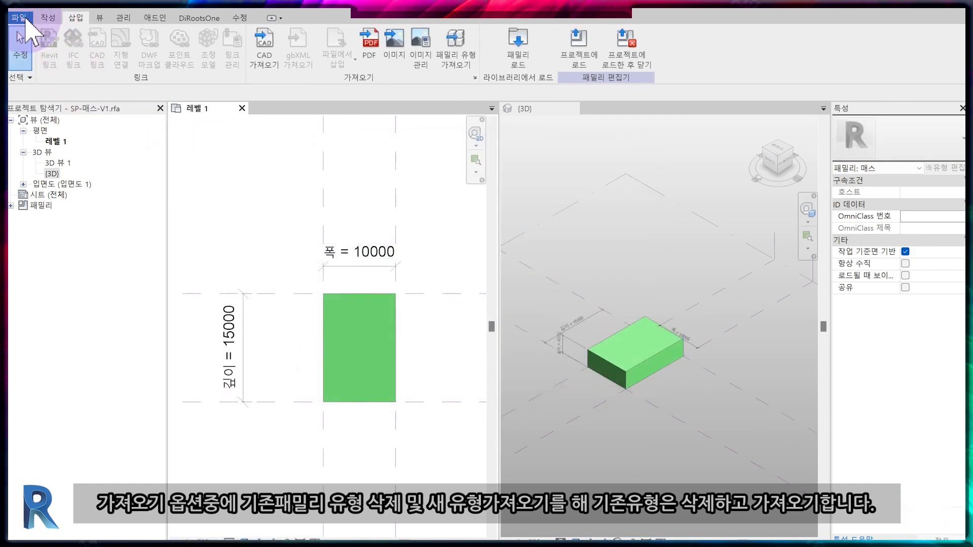
Step: Examine the list of imported family types in the mass family
left_click(46, 18)
left_click(49, 60)
left_click(135, 101)
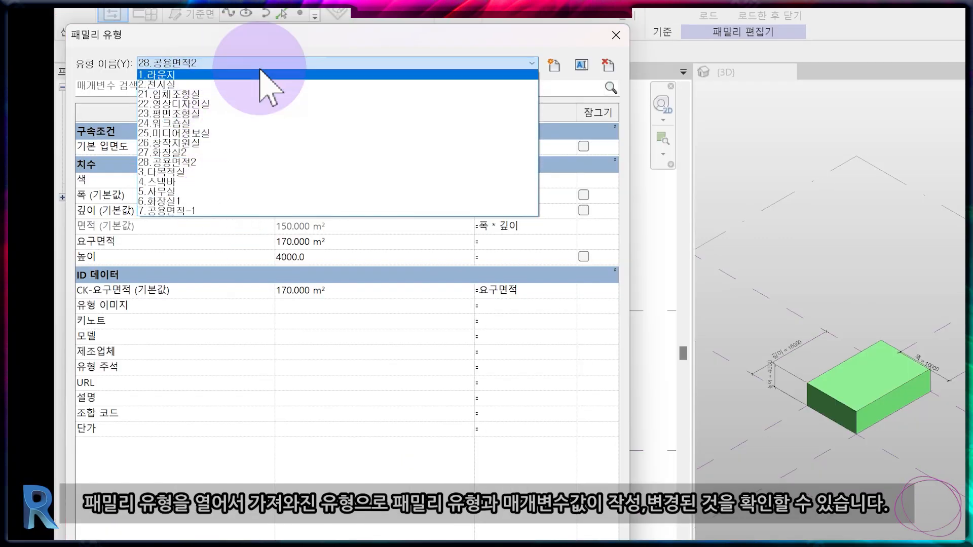
left_click(370, 256)
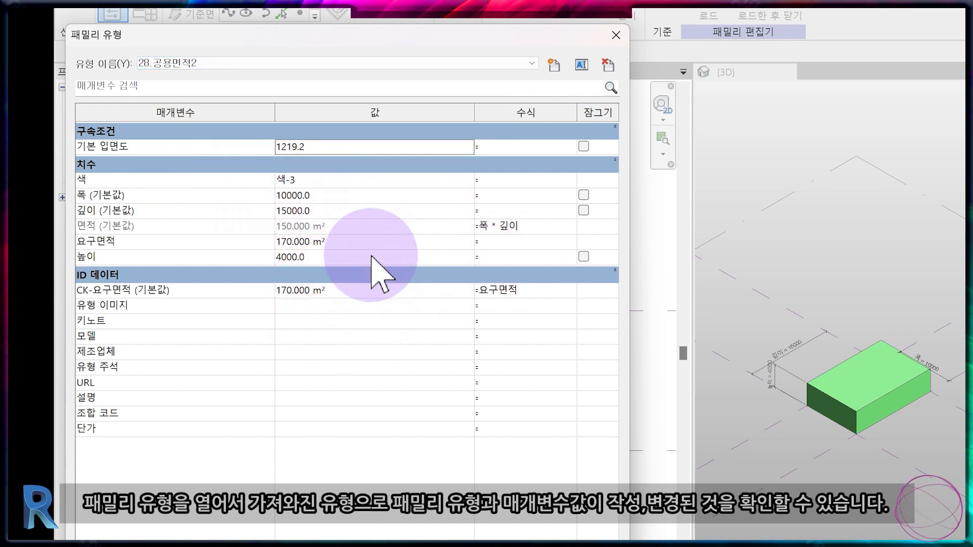
Step: Check the parameter values of types 2.전시실 and 3.다목적실, and make 1.라운지 the current type
left_click(194, 61)
left_click(256, 93)
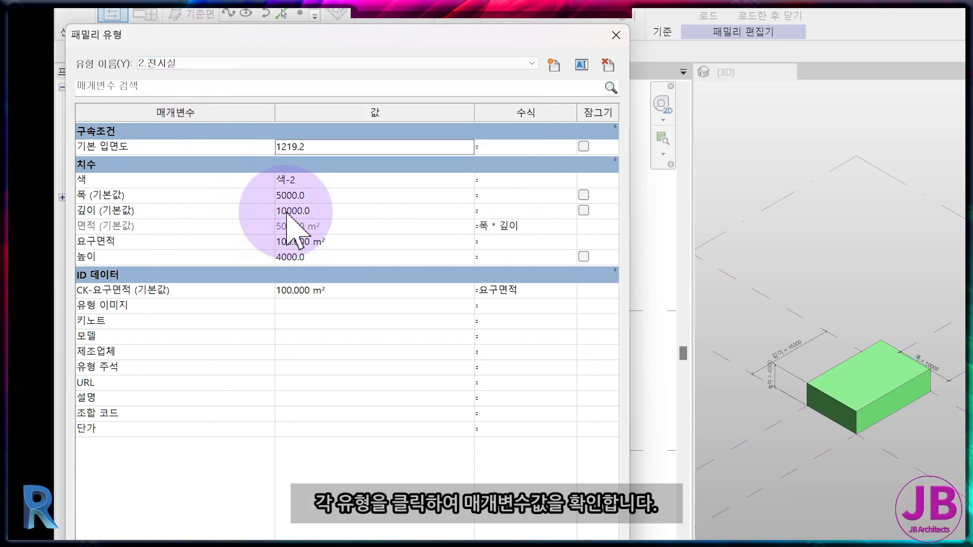
left_click(224, 67)
left_click(246, 182)
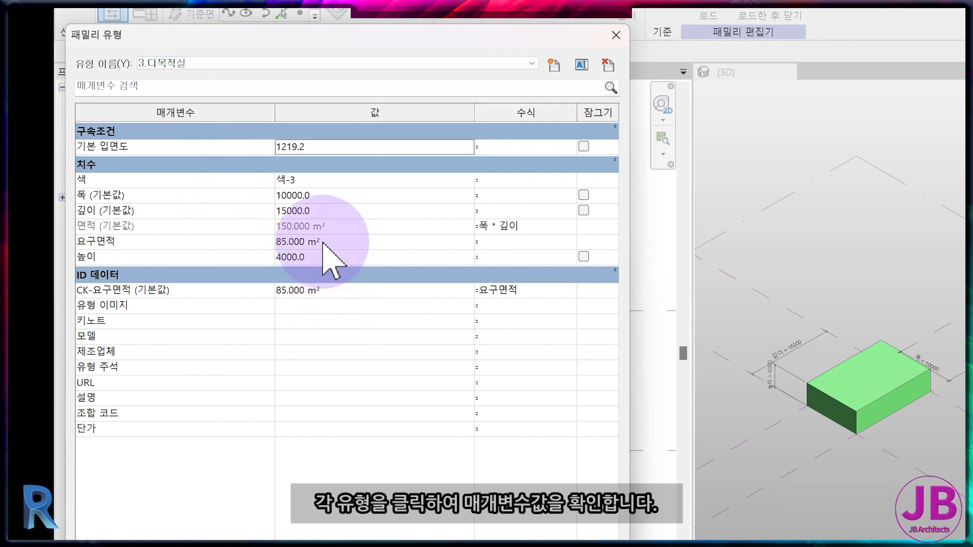
left_click(280, 62)
left_click(269, 76)
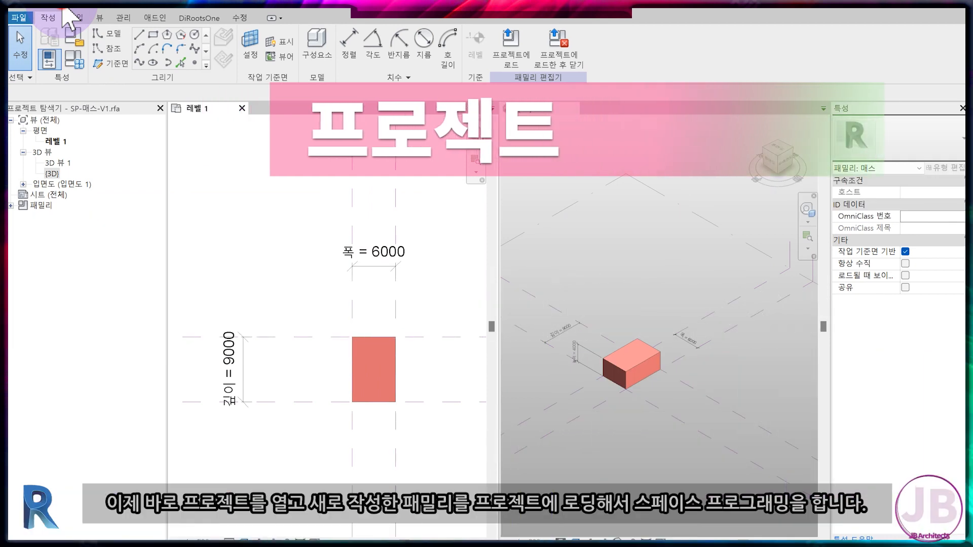
Step: Create a new project from the template 기본-SET-V2.rte
left_click(19, 18)
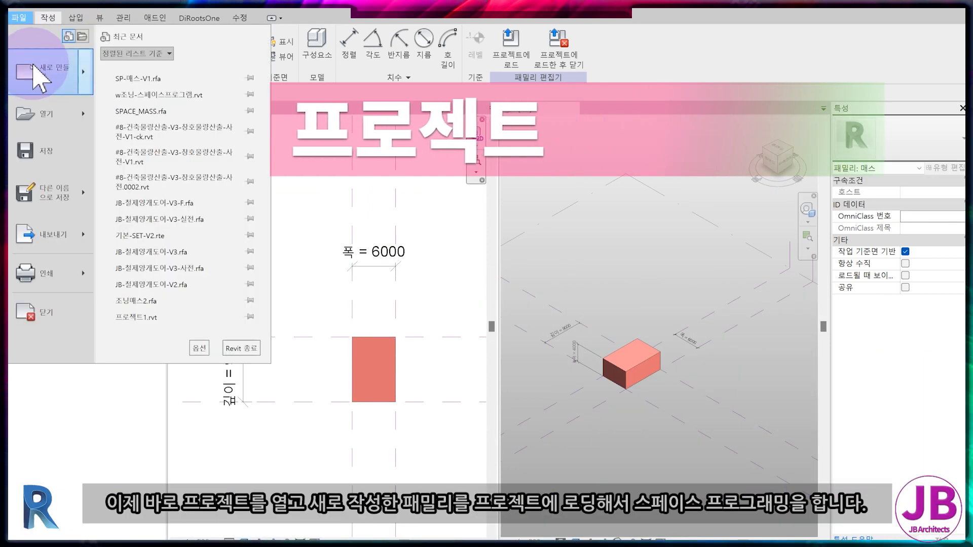
left_click(38, 71)
left_click(182, 79)
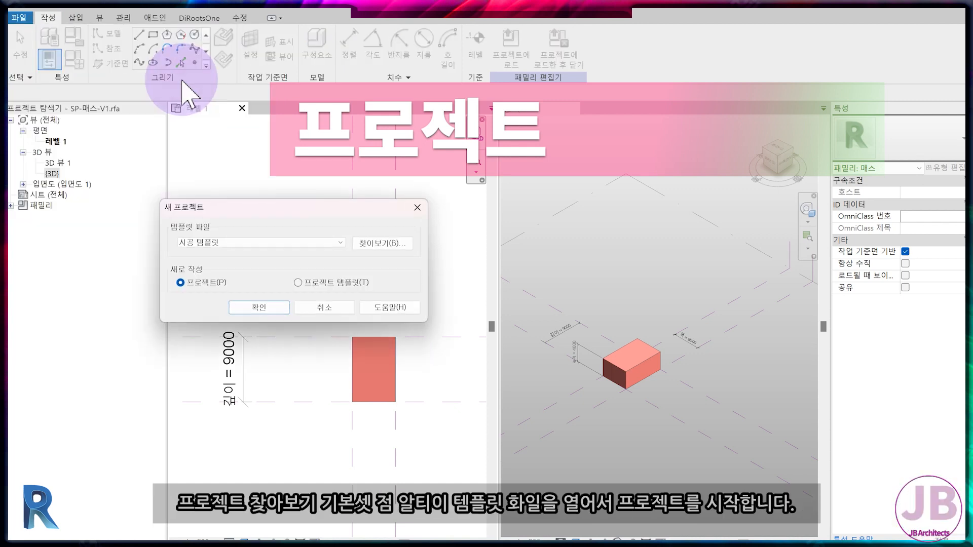
left_click(382, 243)
left_click(505, 266)
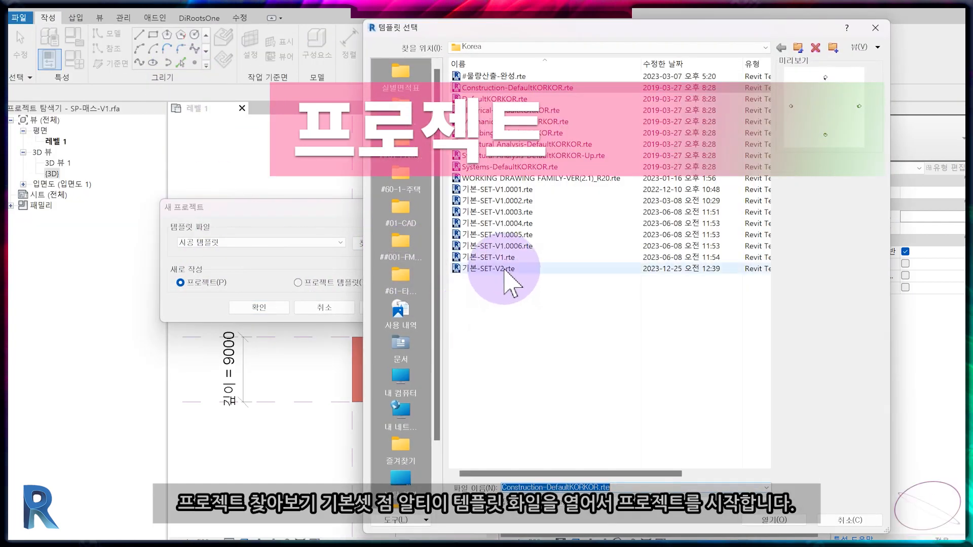
double_click(505, 267)
left_click(191, 283)
left_click(260, 308)
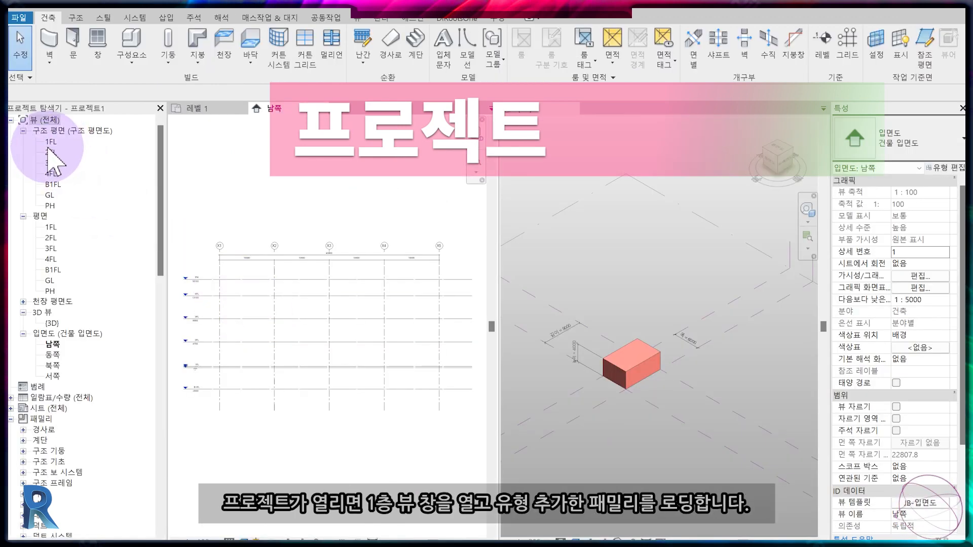
Step: Open the 1FL floor plan and load the SP-매스-V1 mass family into the new project
left_click(36, 120)
double_click(50, 152)
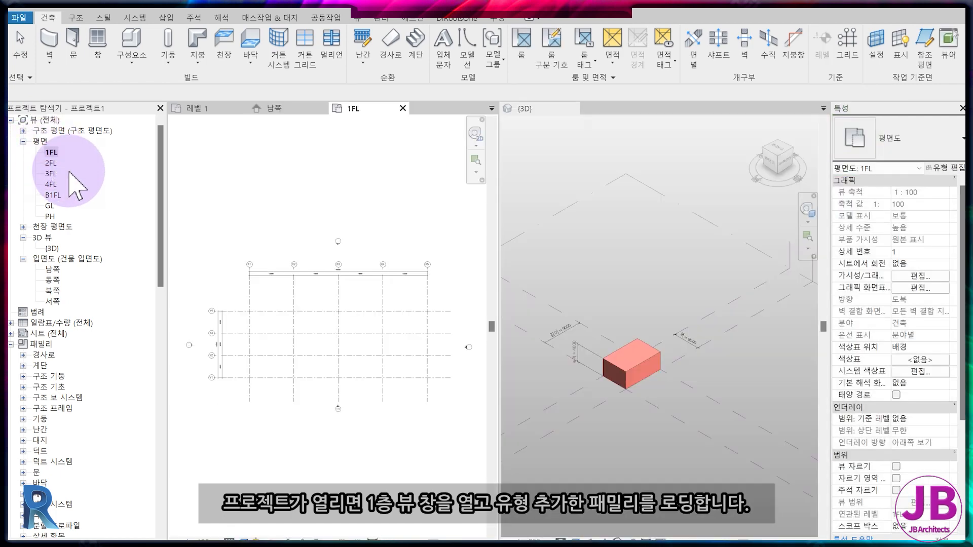
left_click(213, 112)
left_click(553, 58)
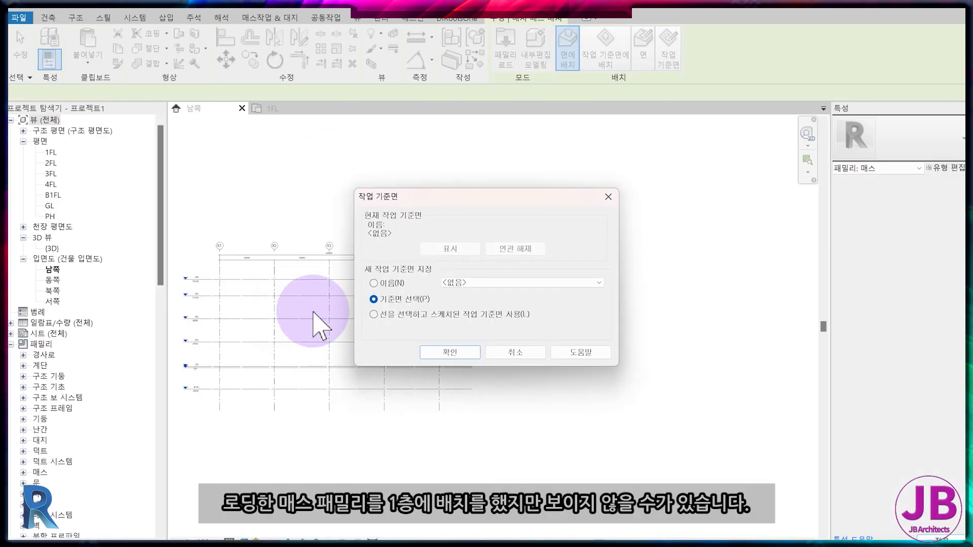
left_click(449, 353)
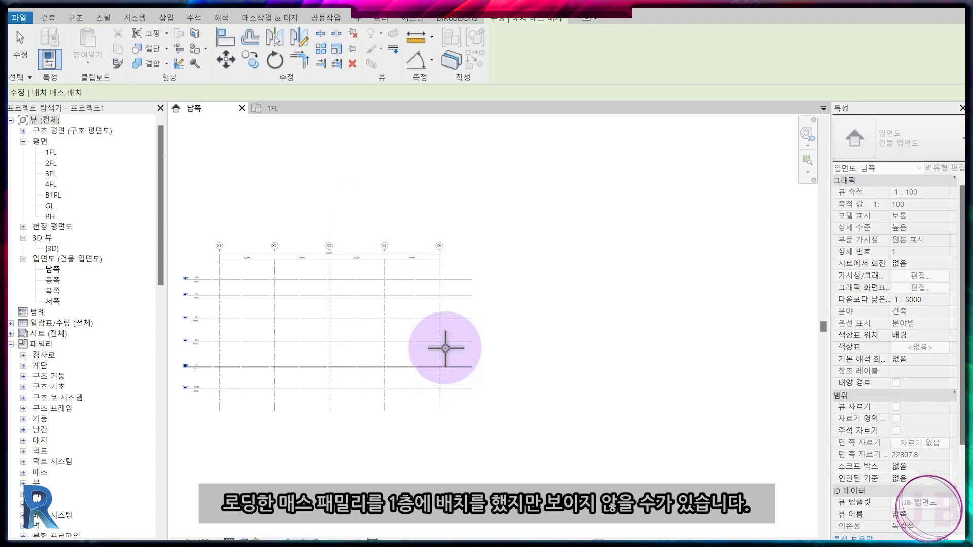
left_click(293, 109)
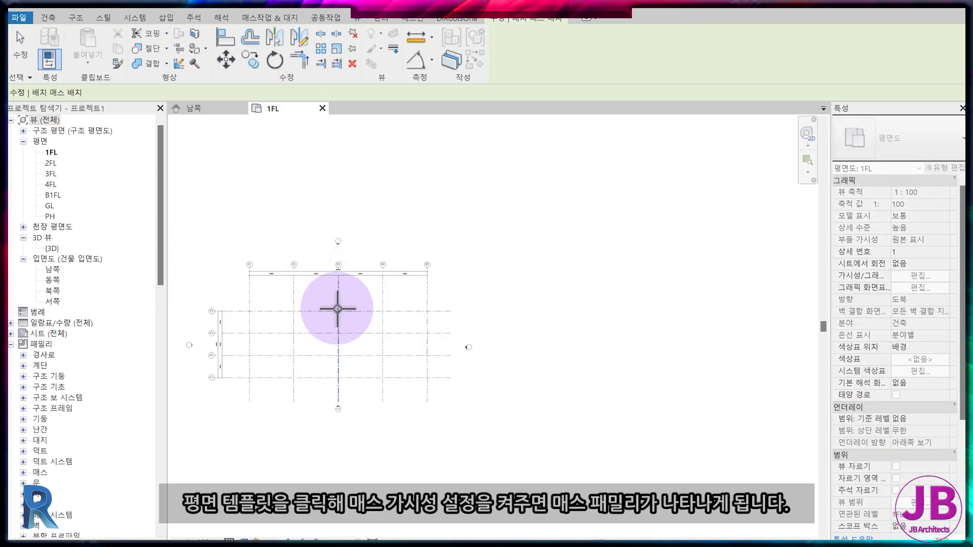
key("Escape")
key("Escape")
Step: Turn on the 매스 category's visibility in the 1FL plan's view template JB-평면도
scroll(897, 355, "down", 5)
left_click(917, 395)
left_click(755, 183)
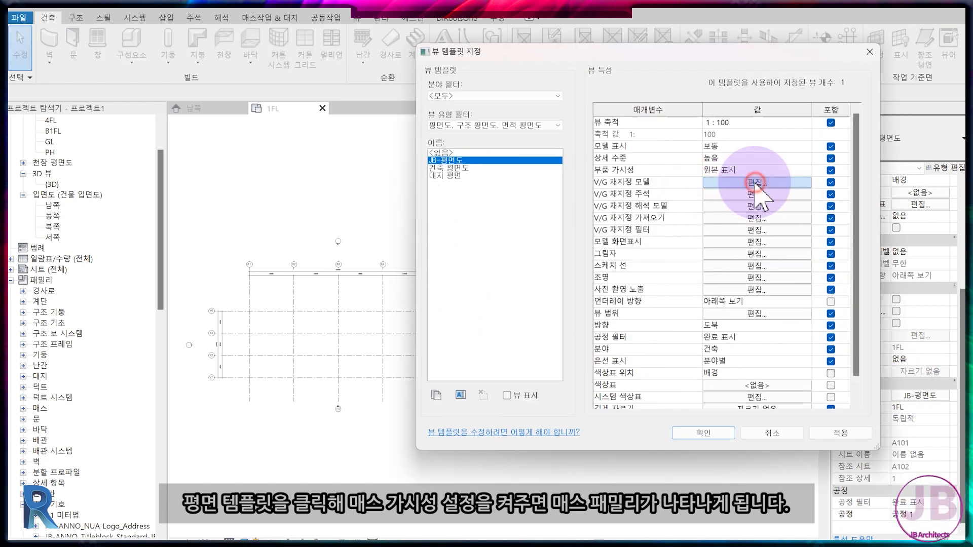
left_click(237, 348)
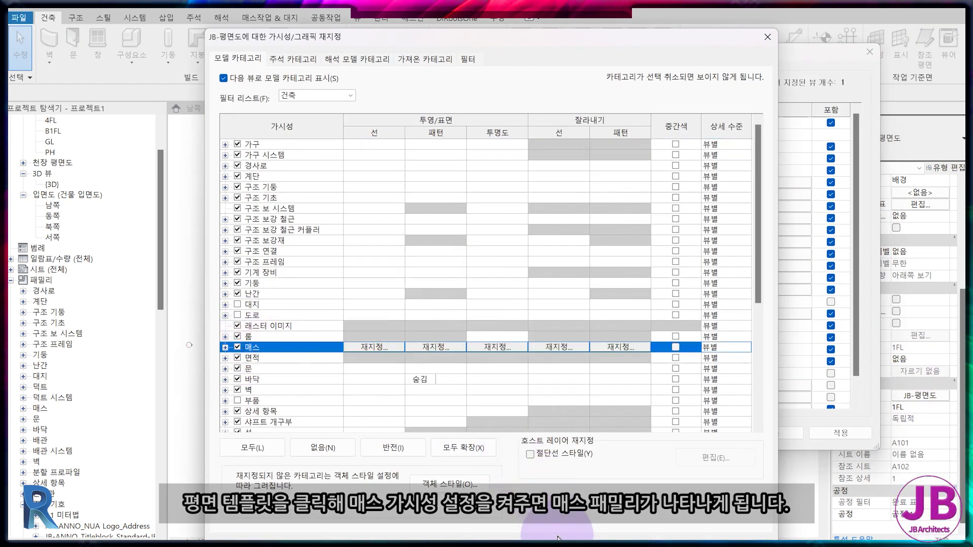
left_click(557, 518)
left_click(702, 435)
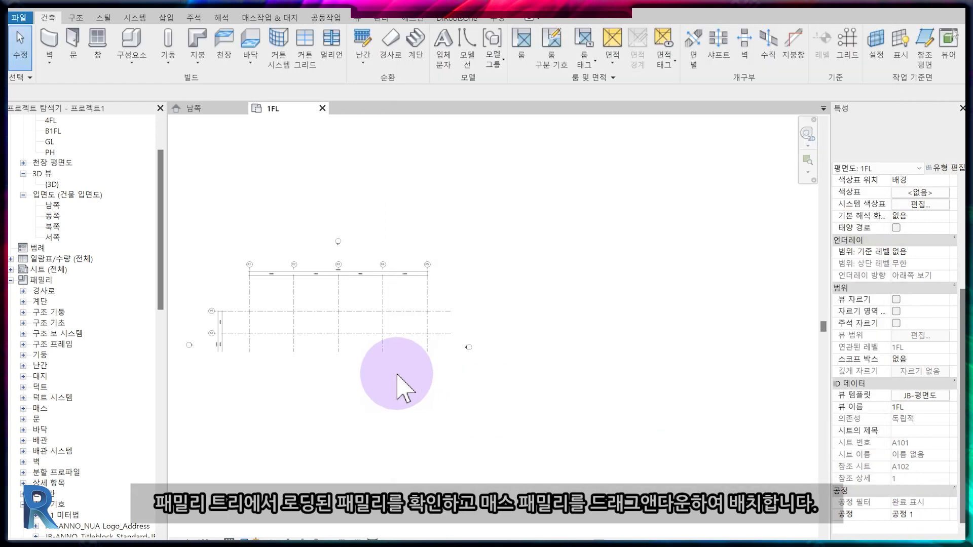
Step: Place a 1.라운지 mass of the SP-매스-V1 family above the grid in the 1FL plan
left_click(23, 409)
left_click(35, 419)
left_click_drag(75, 375, 270, 234)
left_click(280, 302)
key("Escape")
Step: Make six copies of the 1.라운지 mass in a horizontal row to its right, using multiple copy
left_click(274, 234)
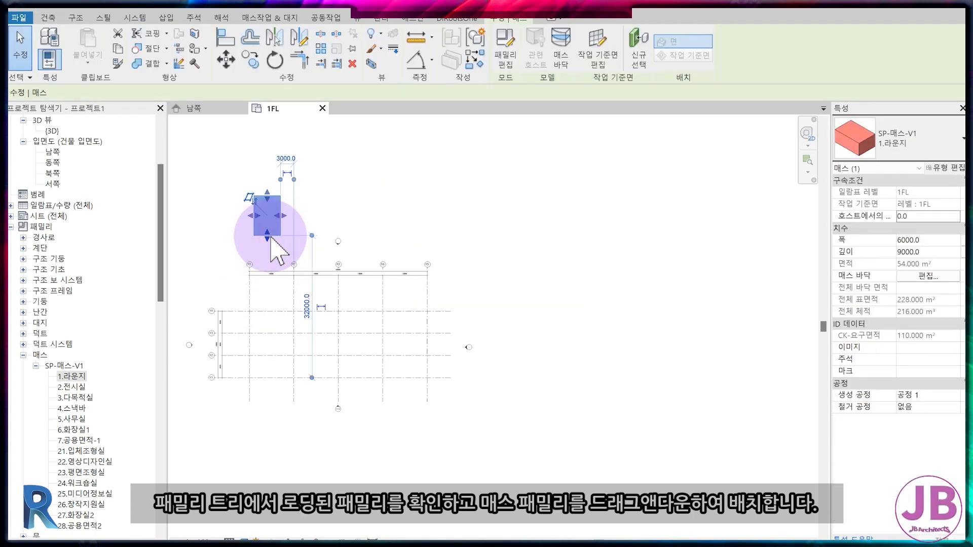
left_click(250, 59)
left_click(148, 93)
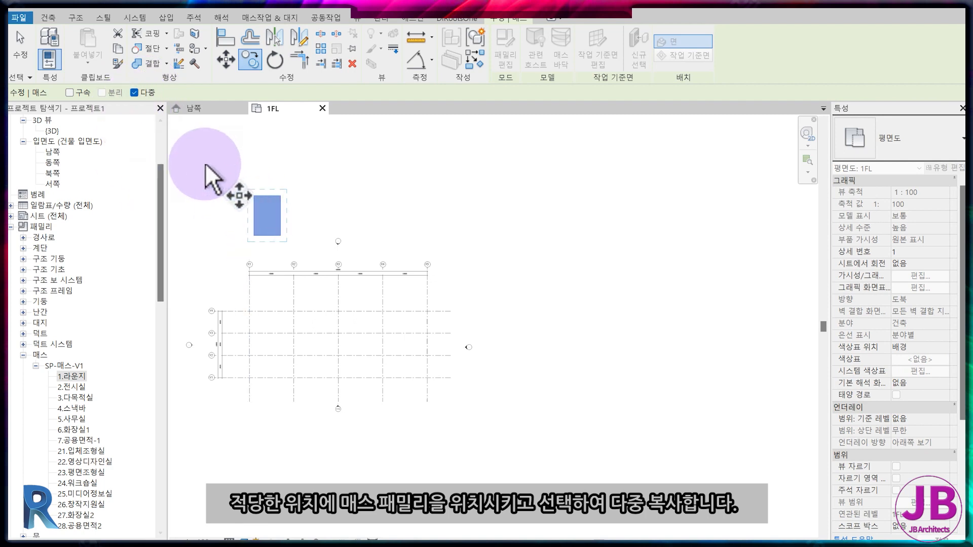
scroll(233, 176, "up", 3)
left_click(265, 205)
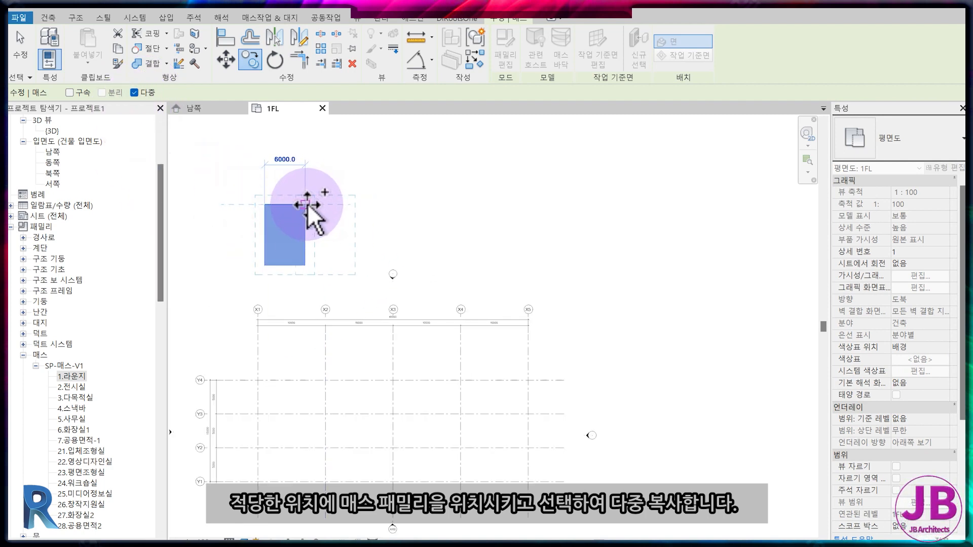
left_click(311, 205)
left_click(366, 205)
left_click(420, 204)
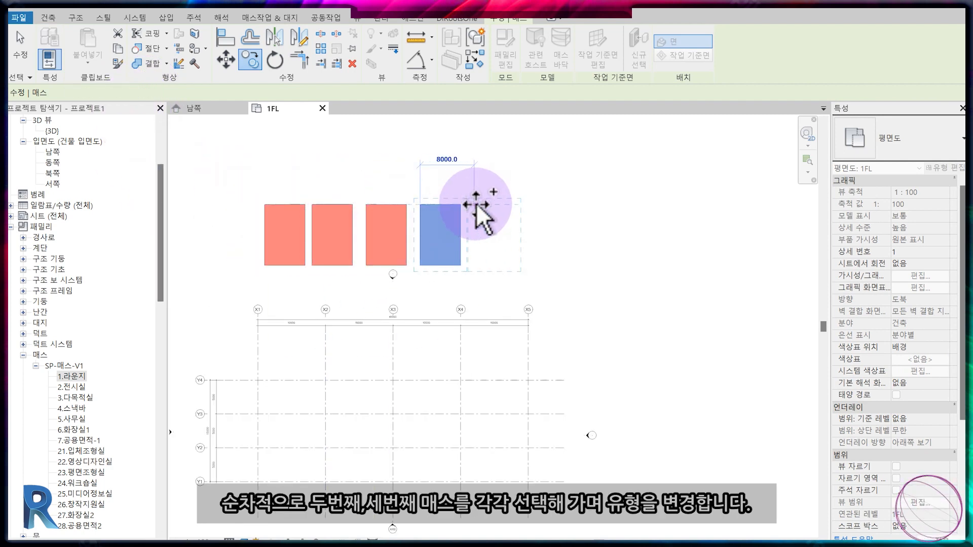
left_click(474, 205)
left_click(528, 205)
left_click(589, 205)
key("Escape")
Step: Change the second mass in the row to type 2.전시실 and the third to 3.다목적실
left_click(330, 218)
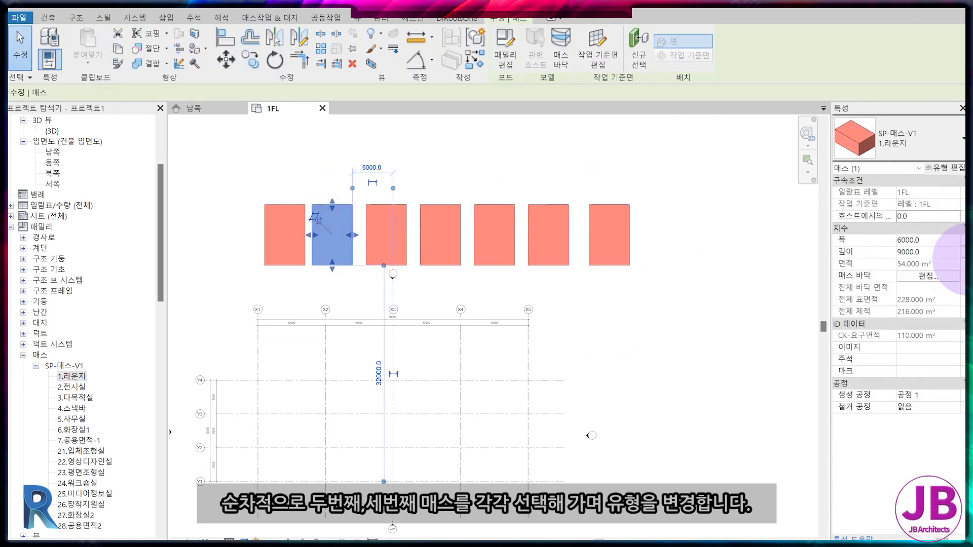
left_click(938, 144)
left_click(917, 217)
left_click(406, 213)
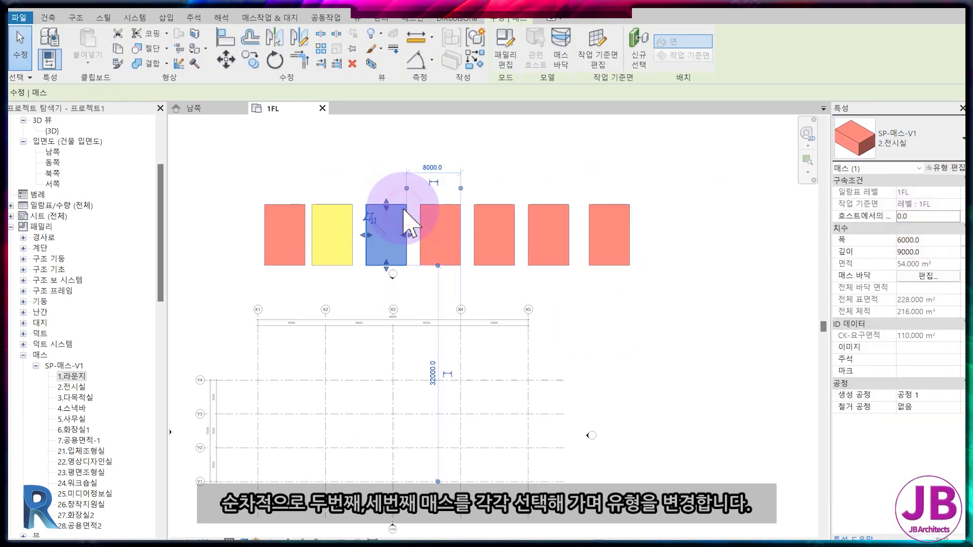
left_click(937, 144)
left_click(918, 228)
Step: Change the fourth through seventh masses in the row to types 4.스낵바, 5.사무실, 6.화장실1 and 7.공용면적-1
left_click(437, 202)
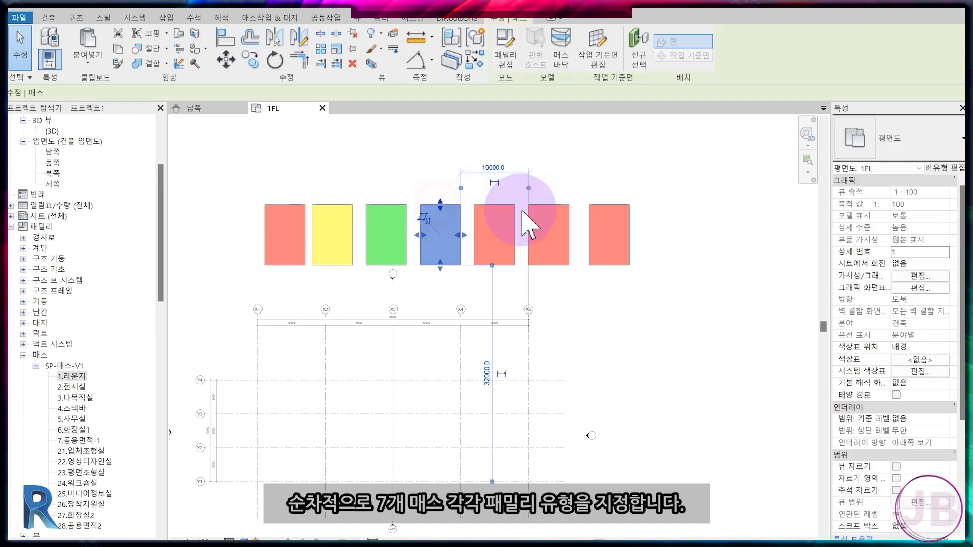
left_click(505, 258)
left_click(923, 152)
left_click(869, 222)
left_click(550, 228)
left_click(923, 147)
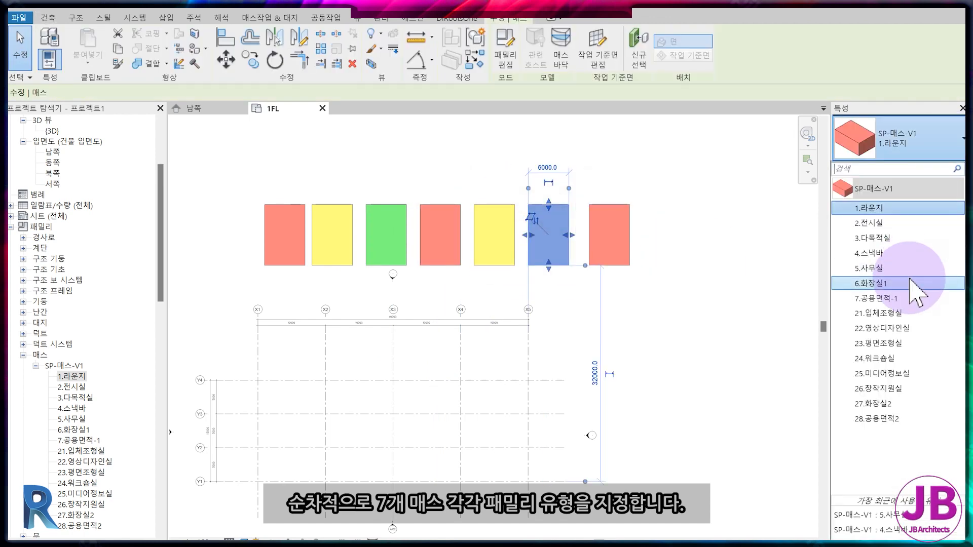
left_click(911, 271)
left_click(751, 265)
scroll(710, 251, "down", 1)
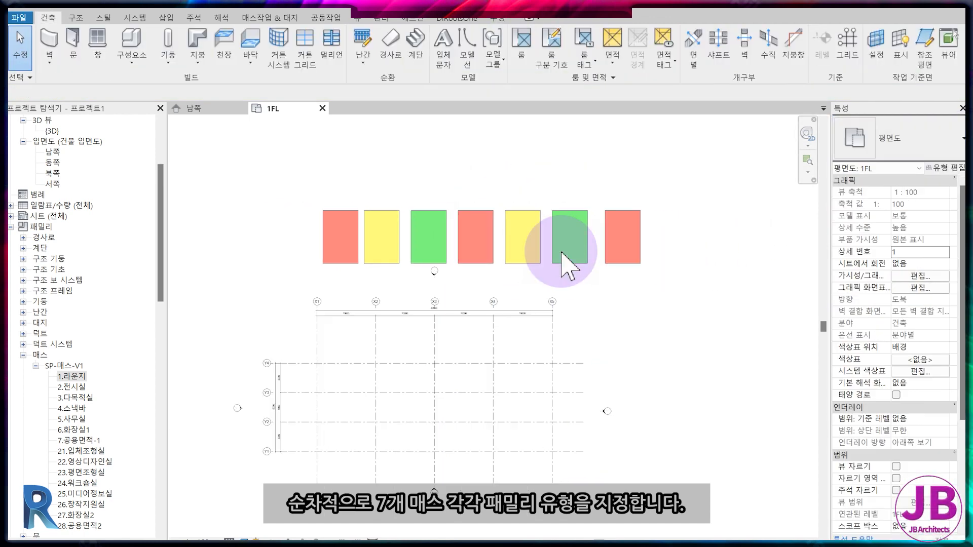
Step: Save the project as 스페이스프로그램.rvt
key("ctrl+s")
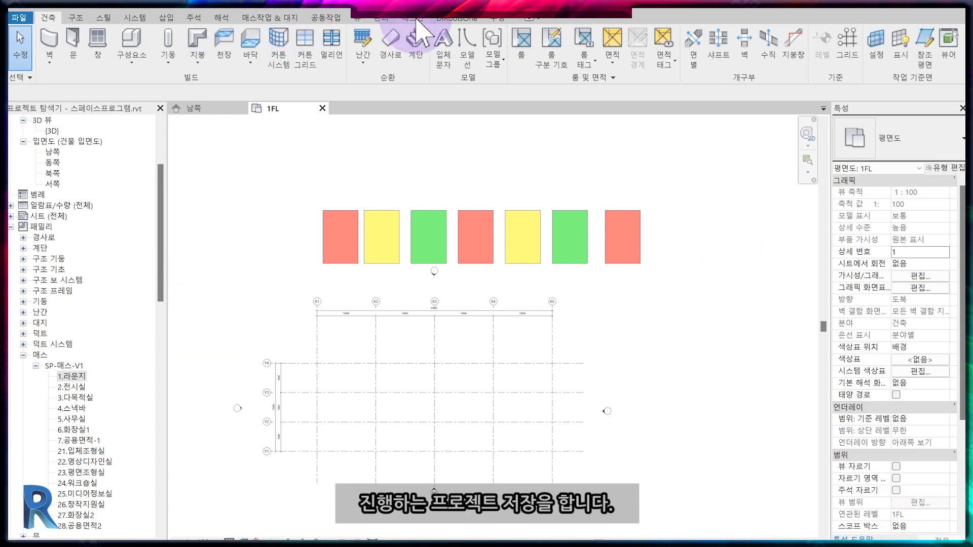
Step: Duplicate the project material 색-3 and name the copy 색-4
left_click(381, 17)
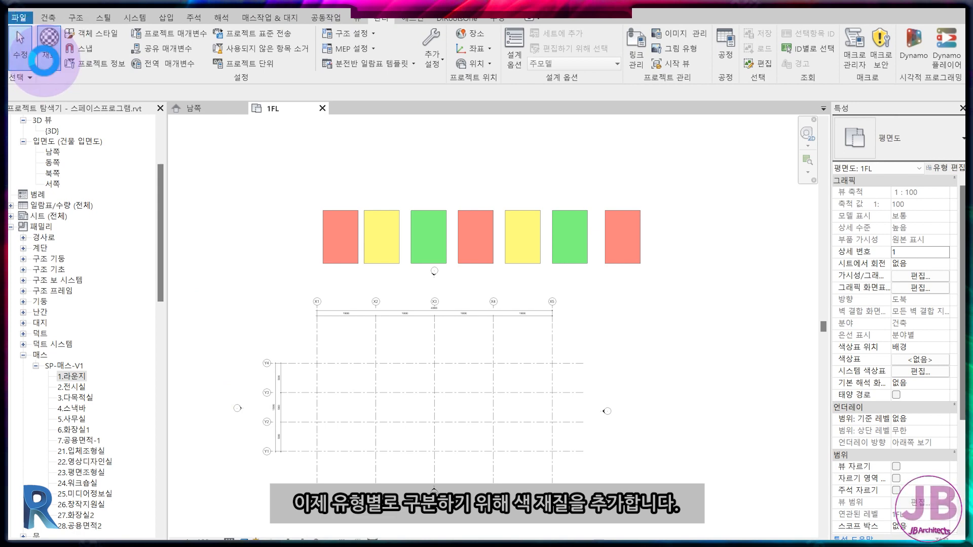
left_click(45, 56)
scroll(185, 211, "up", 15)
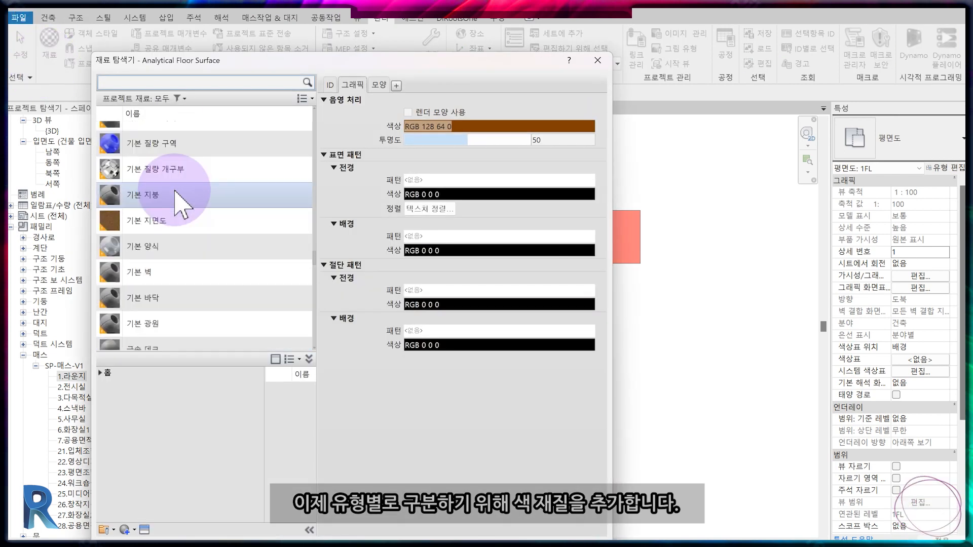
scroll(185, 210, "up", 5)
left_click(155, 283)
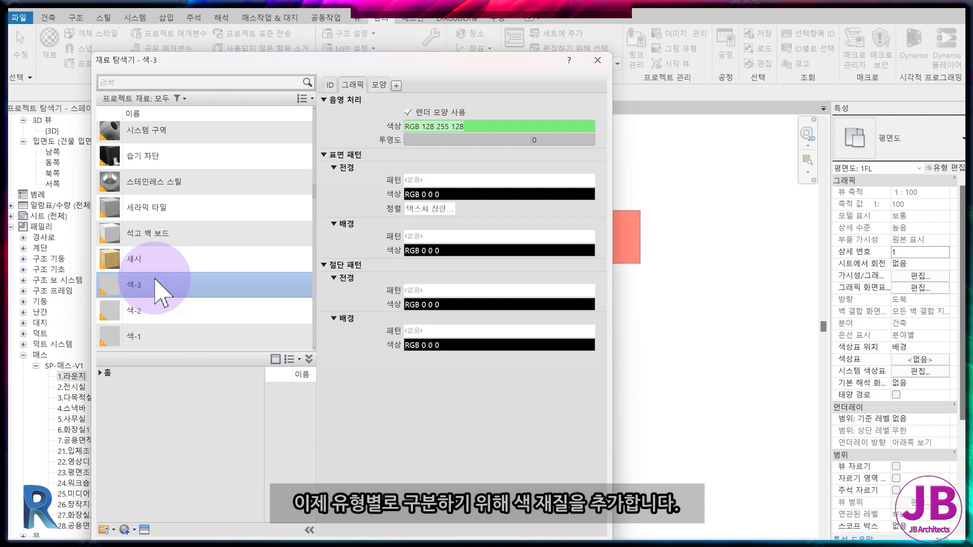
left_click(164, 299)
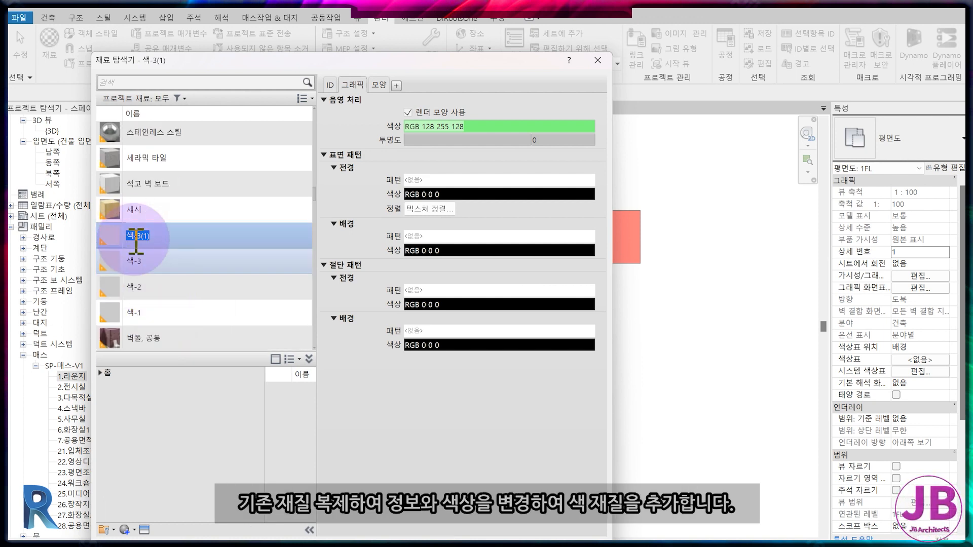
type("4")
key("Return")
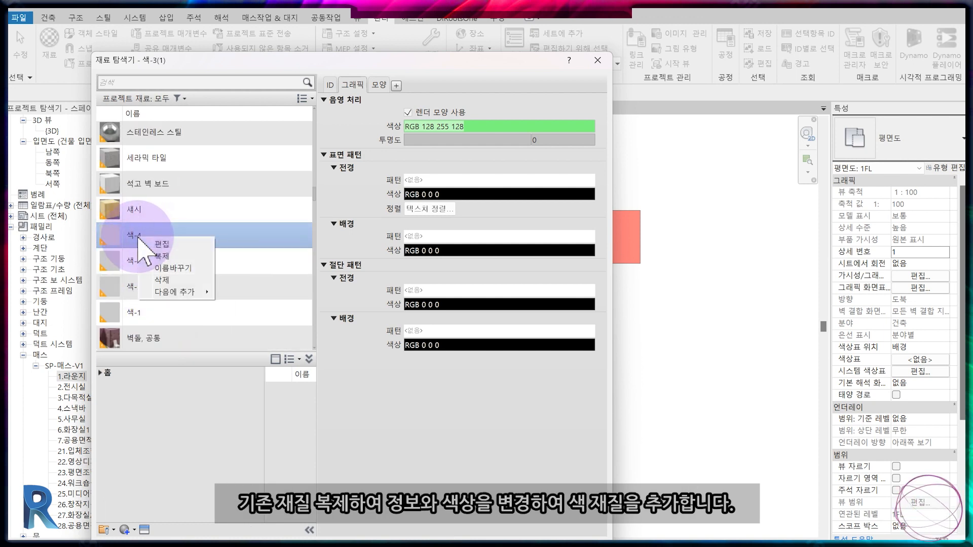
Step: Add materials 색-5 through 색-14 by duplicating the 색-4 material and renaming each copy
left_click_drag(135, 236, 187, 234)
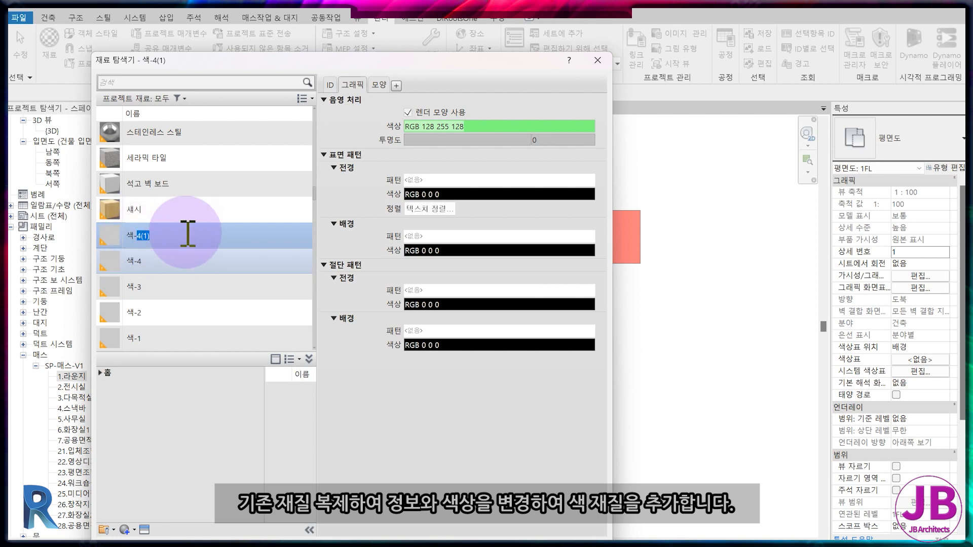
type("5")
key("Return")
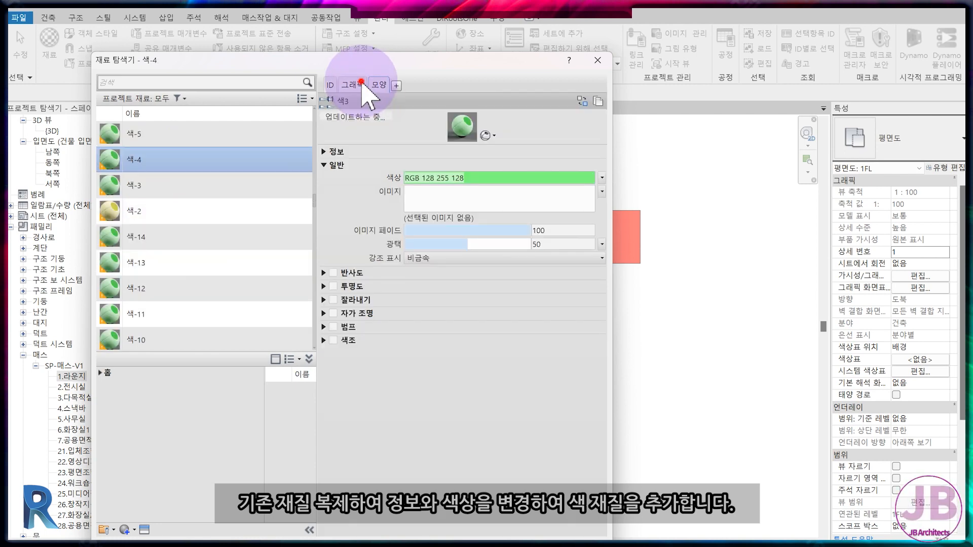
Step: Duplicate the appearance asset of material 색-4, name it 색4 and set its colour to RGB 0 128 255
left_click(355, 89)
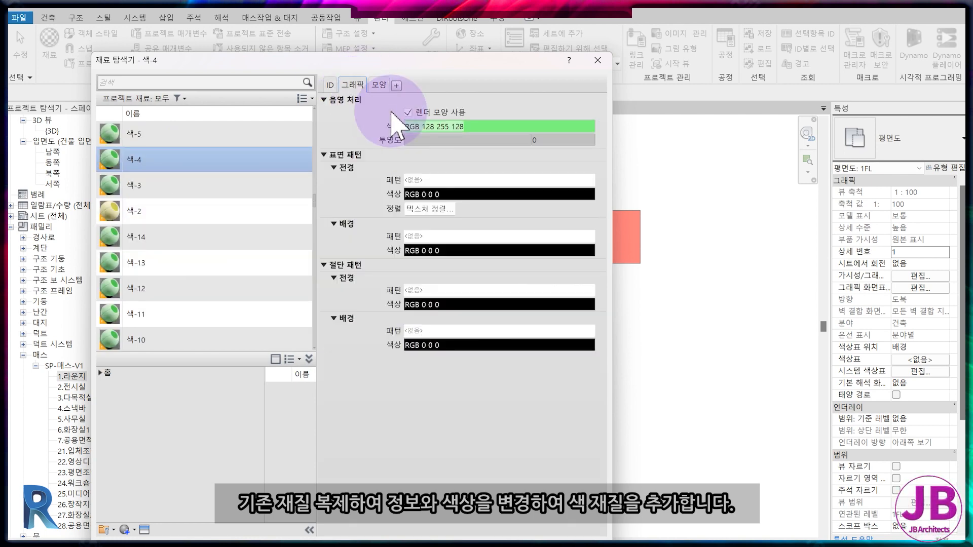
left_click(384, 87)
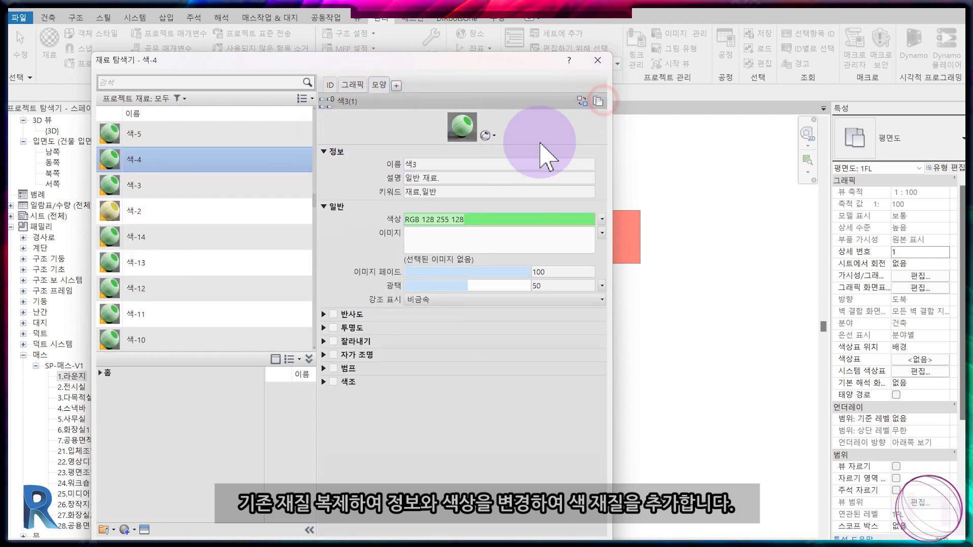
left_click(438, 164)
key("BackSpace")
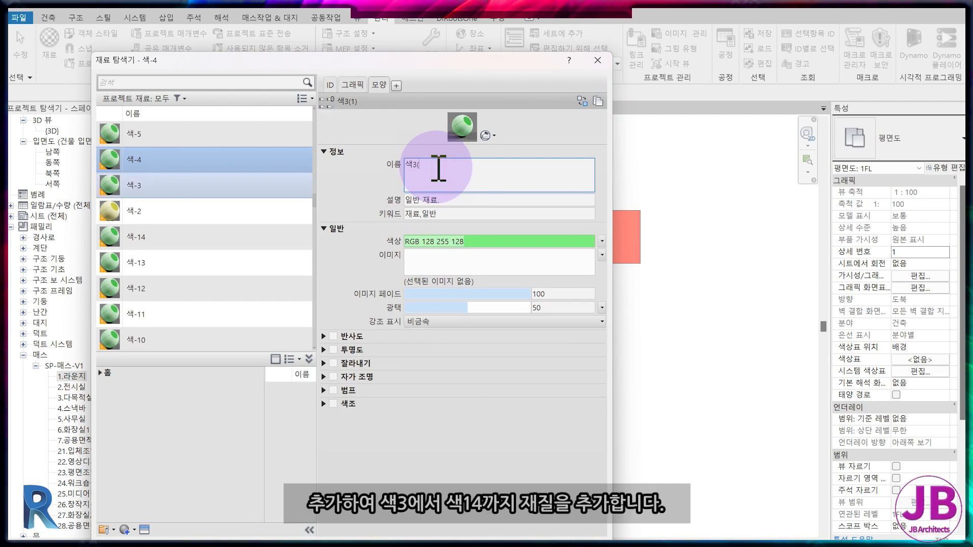
left_click(482, 242)
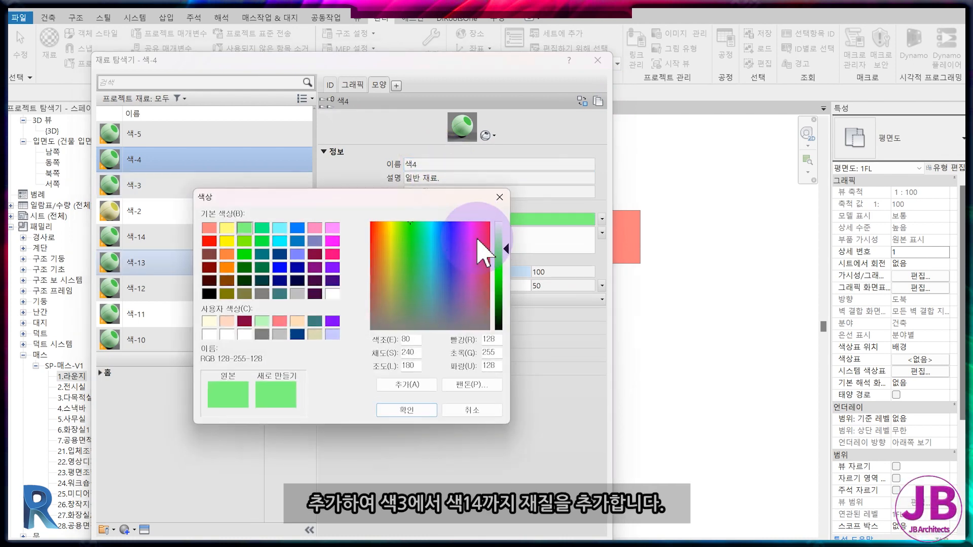
left_click(298, 228)
left_click(407, 409)
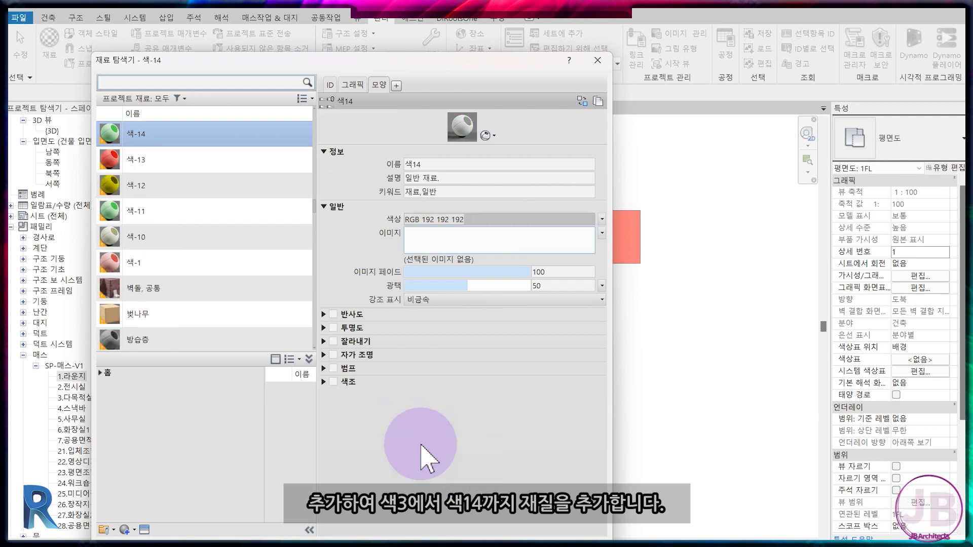
Step: Review the added colour materials, set the appearance colour of 색-11 to RGB 0 128 64 and accept the material changes
scroll(119, 229, "up", 3)
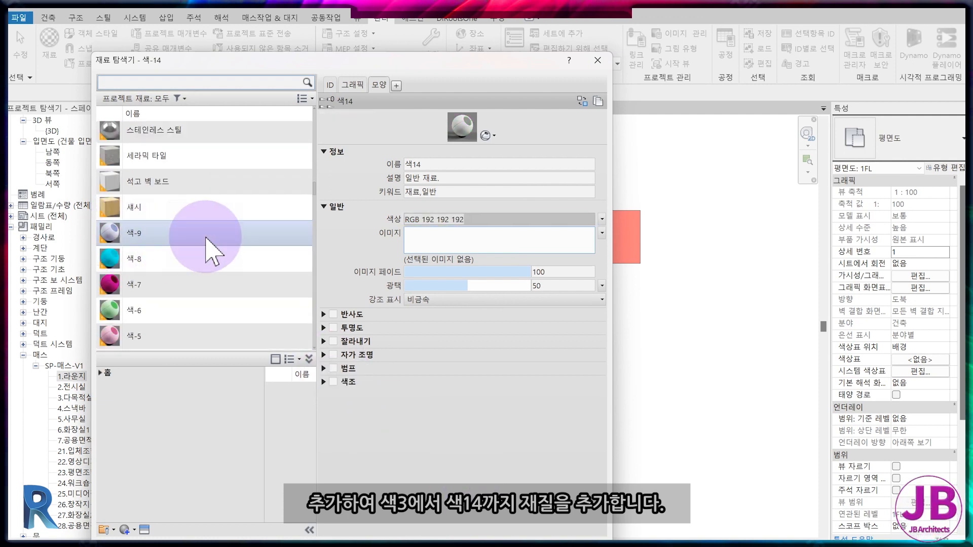
scroll(206, 239, "down", 4)
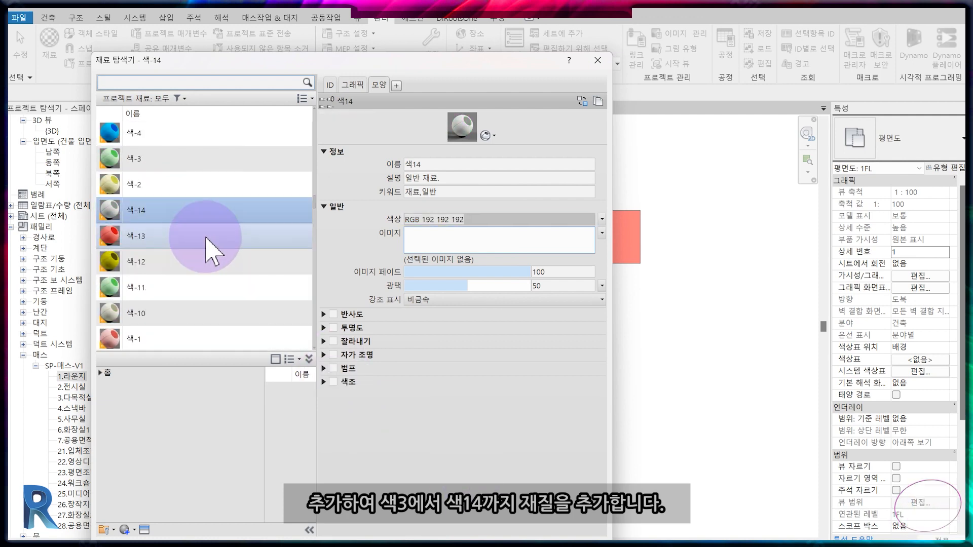
left_click(204, 216)
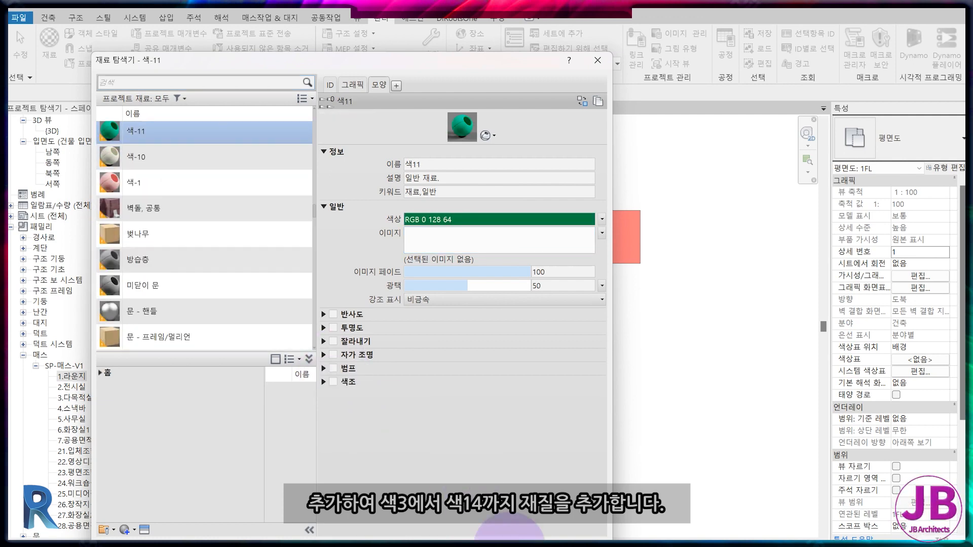
left_click(509, 532)
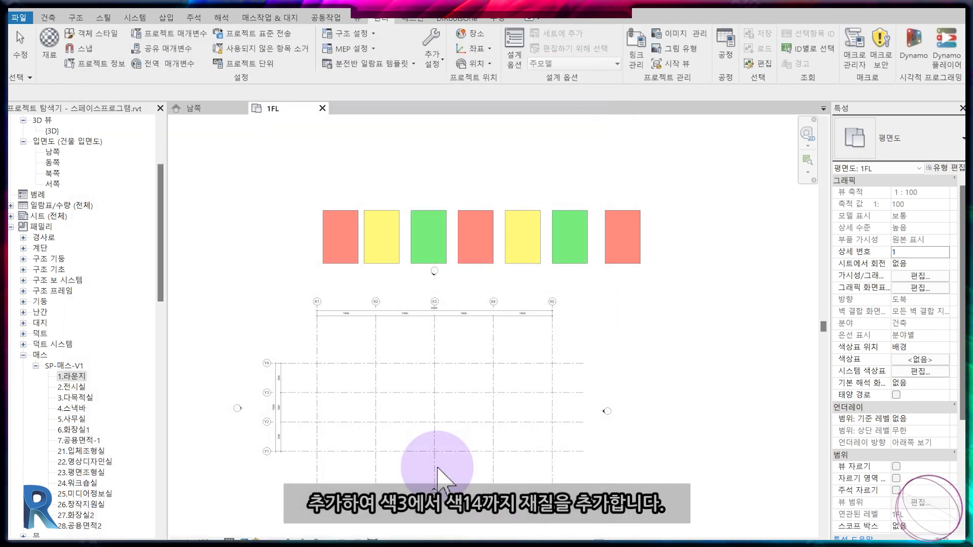
Step: Assign material 색-4 to the 색 type parameter of the 4.스낵바 mass
left_click(471, 226)
left_click(946, 168)
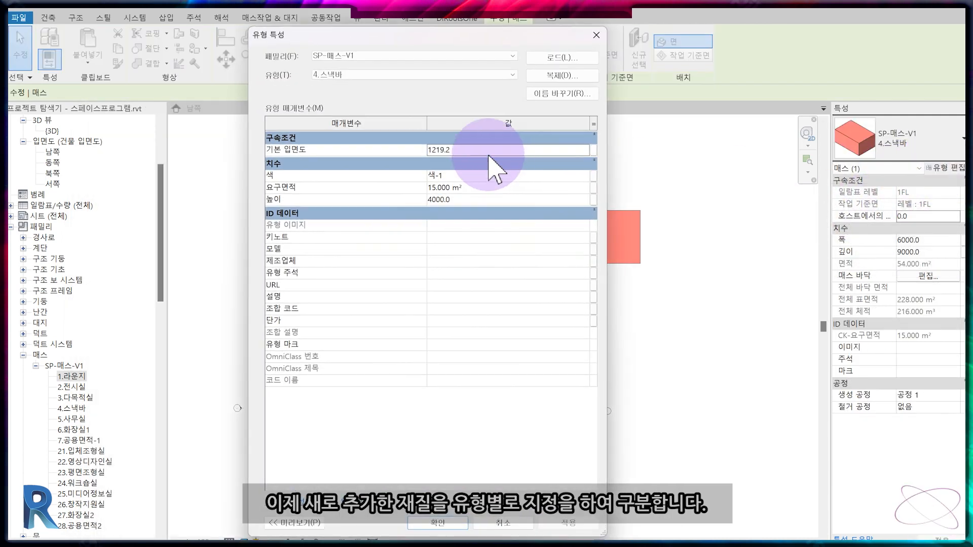
left_click(586, 175)
scroll(213, 207, "up", 5)
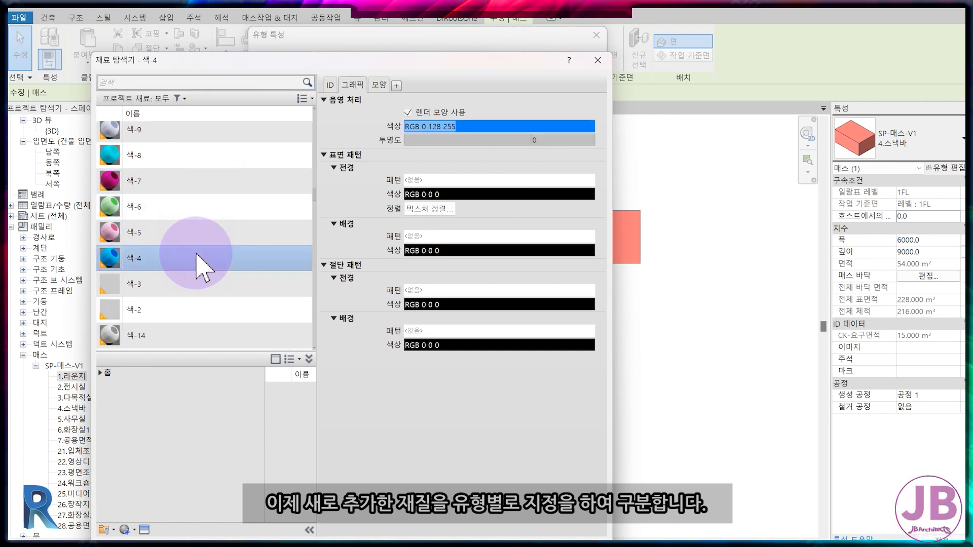
left_click(503, 522)
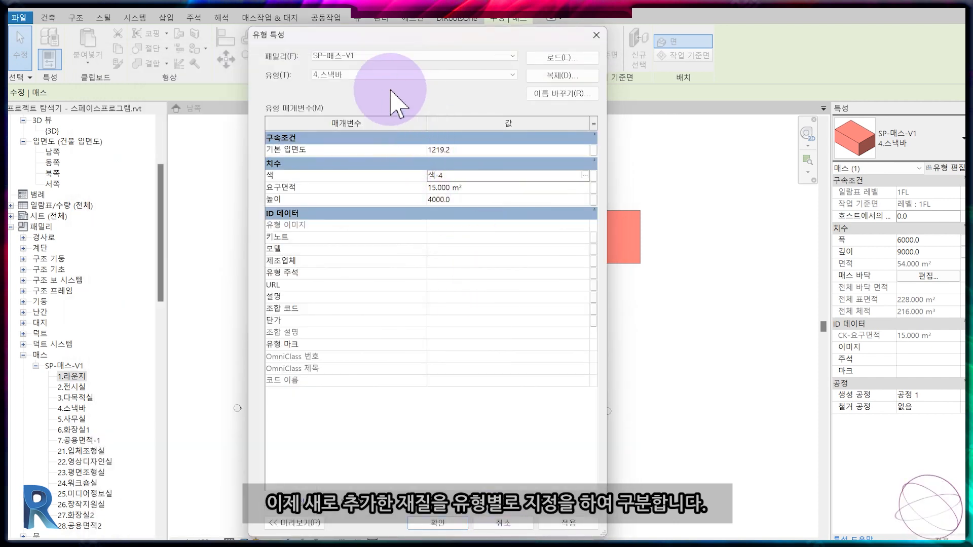
Step: Assign material 색-5 to the 색 parameter of type 5.사무실
left_click(388, 75)
left_click(386, 114)
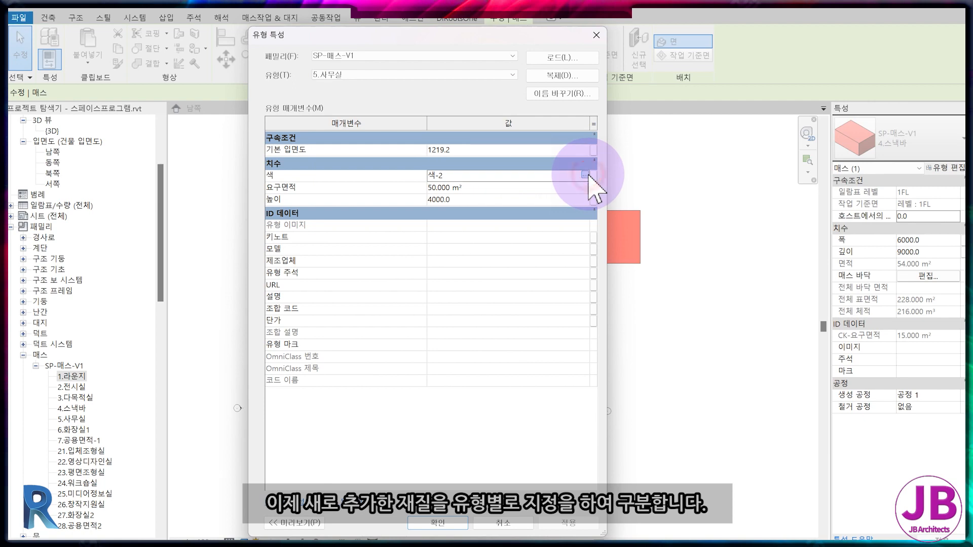
left_click(587, 175)
left_click(176, 162)
left_click(502, 535)
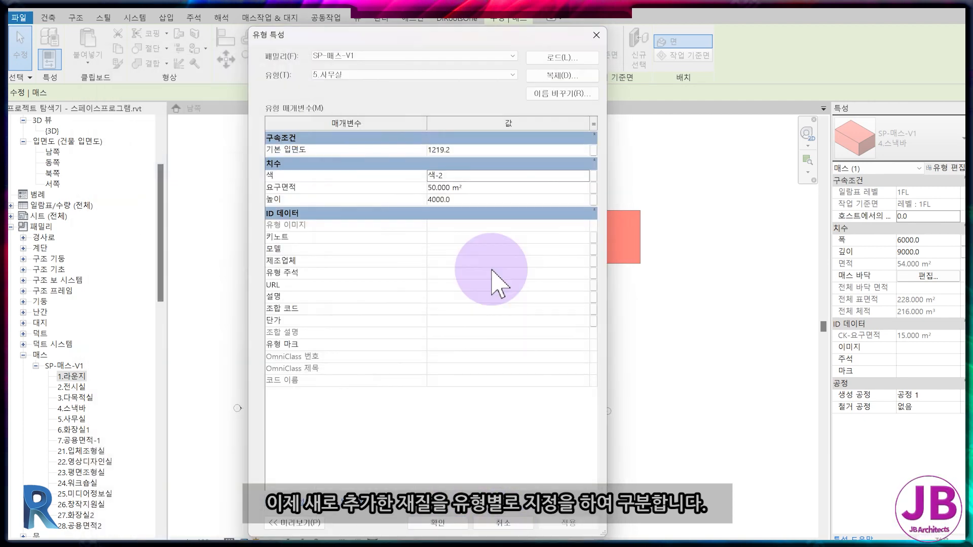
Step: Assign material 색-6 to the 색 parameter of type 6.화장실1
left_click(355, 75)
left_click(366, 124)
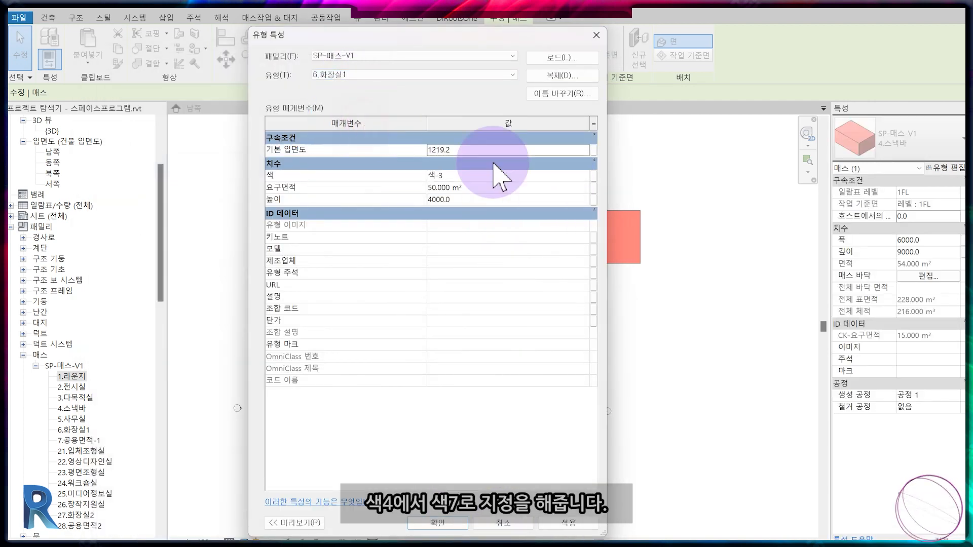
left_click(589, 175)
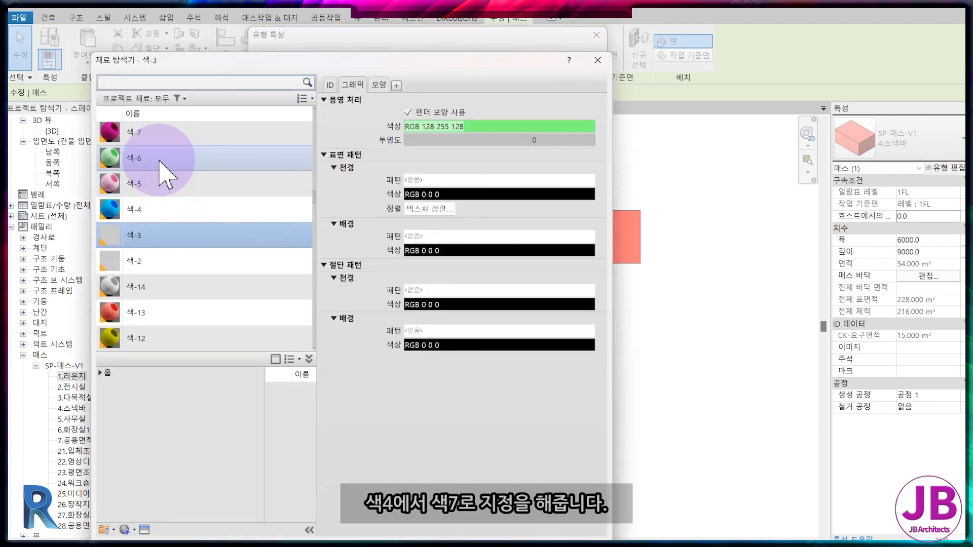
left_click(174, 158)
left_click(491, 536)
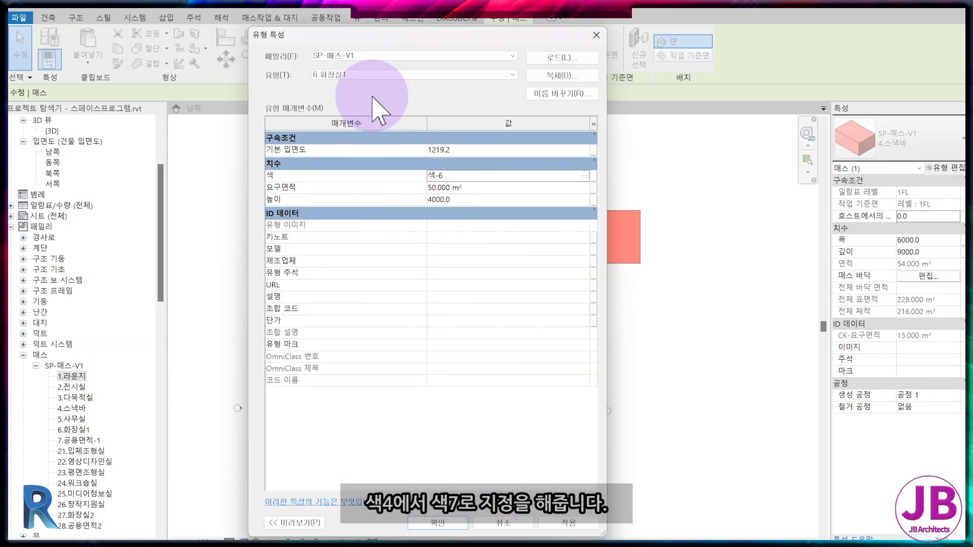
Step: Assign material 색-7, recoloured to RGB 128 0 255, to the 색 parameter of type 7.공용면적-1 and apply the type changes
left_click(369, 76)
left_click(382, 129)
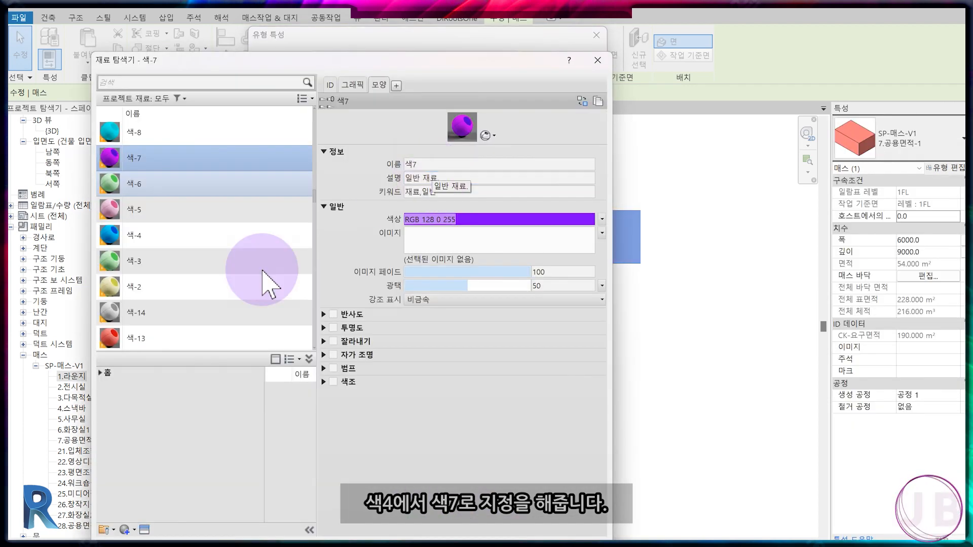
left_click(185, 238)
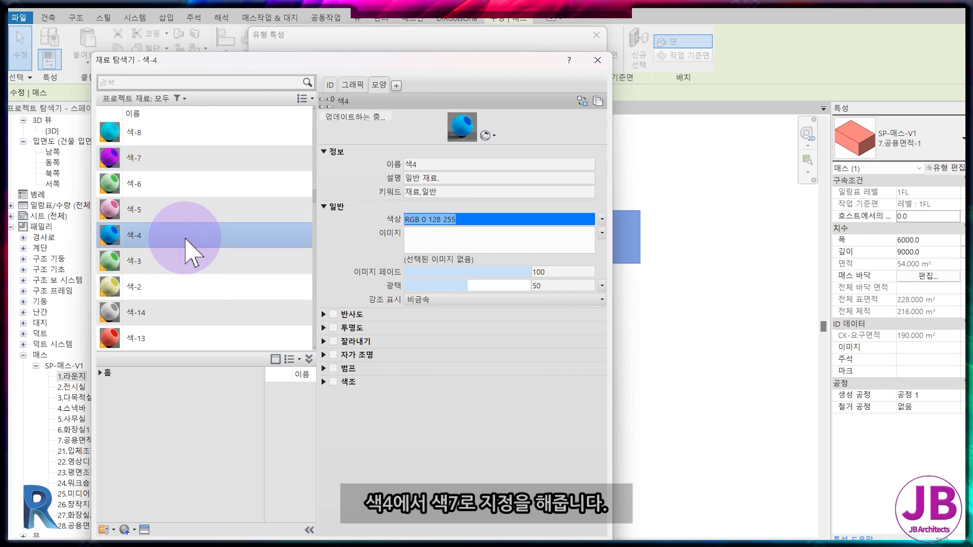
left_click(174, 163)
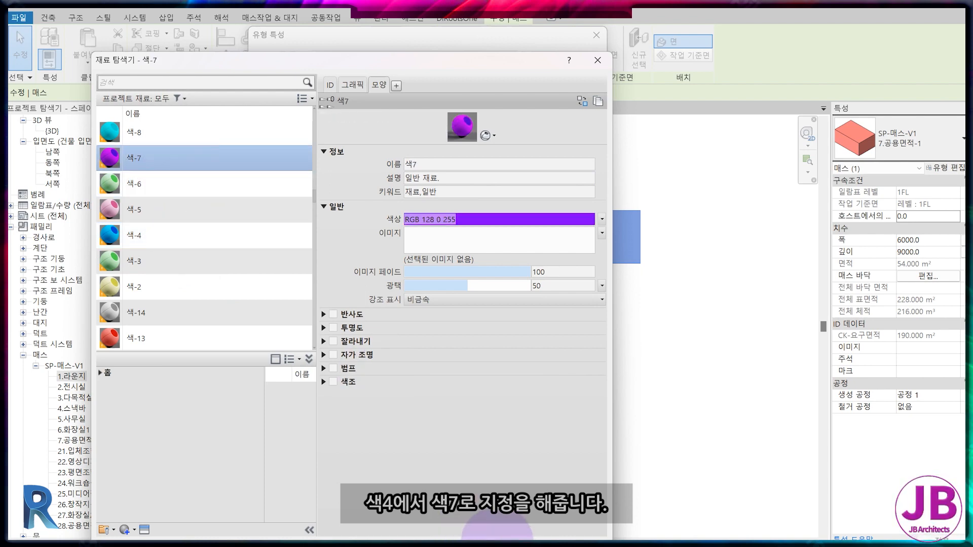
left_click(496, 539)
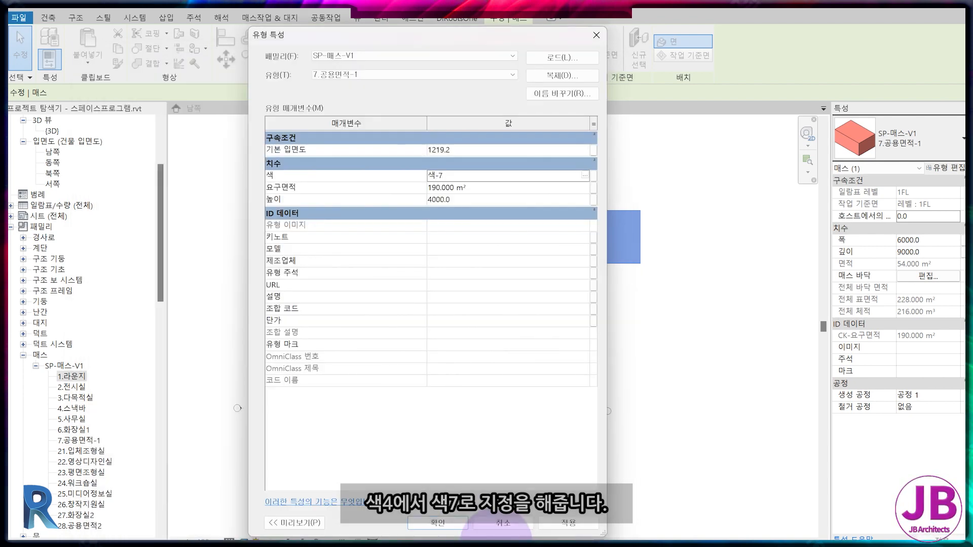
left_click(455, 529)
left_click(727, 290)
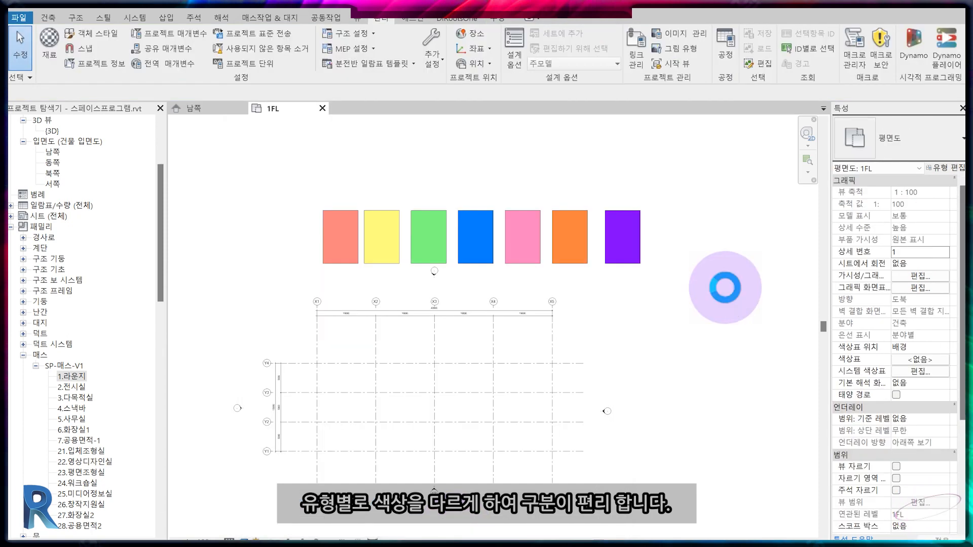
Step: Set the X1–X2 grid spacing to 6900 and the horizontal grid spacings to 7200, 8100 and 7200
middle_click_drag(370, 429, 415, 307)
left_click(412, 272)
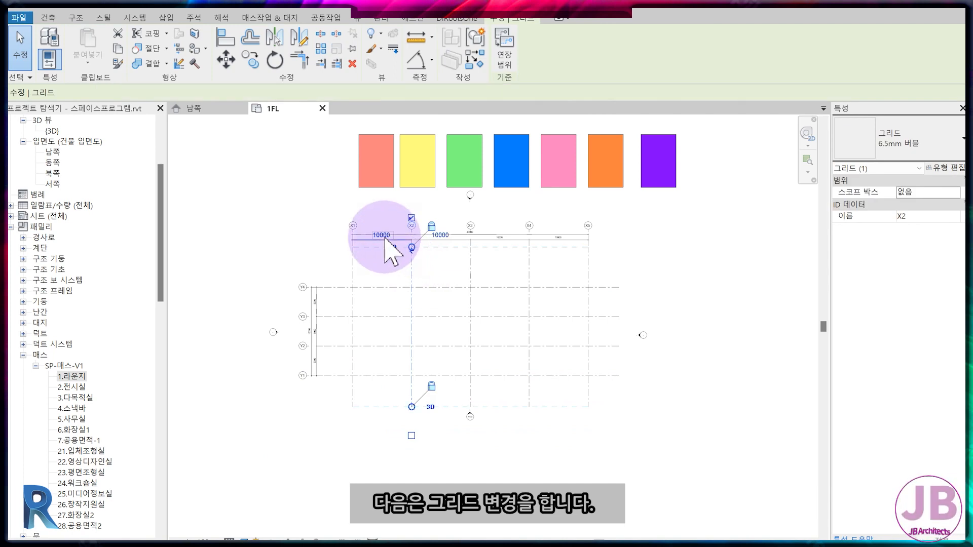
left_click(398, 293)
scroll(401, 274, "up", 2)
Step: Array grid X2 horizontally at a spacing of 6900 with 5 items
left_click(421, 282)
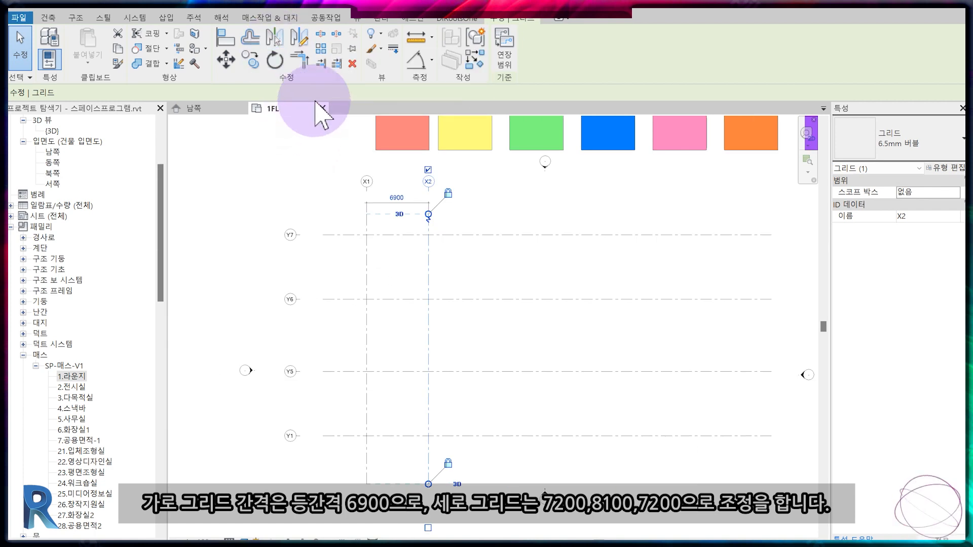
left_click(321, 49)
left_click(430, 241)
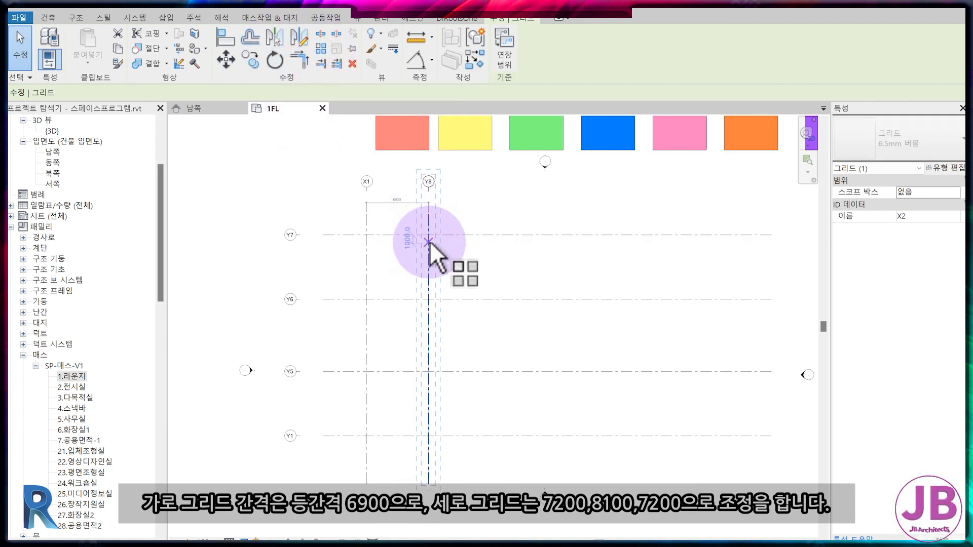
type("6")
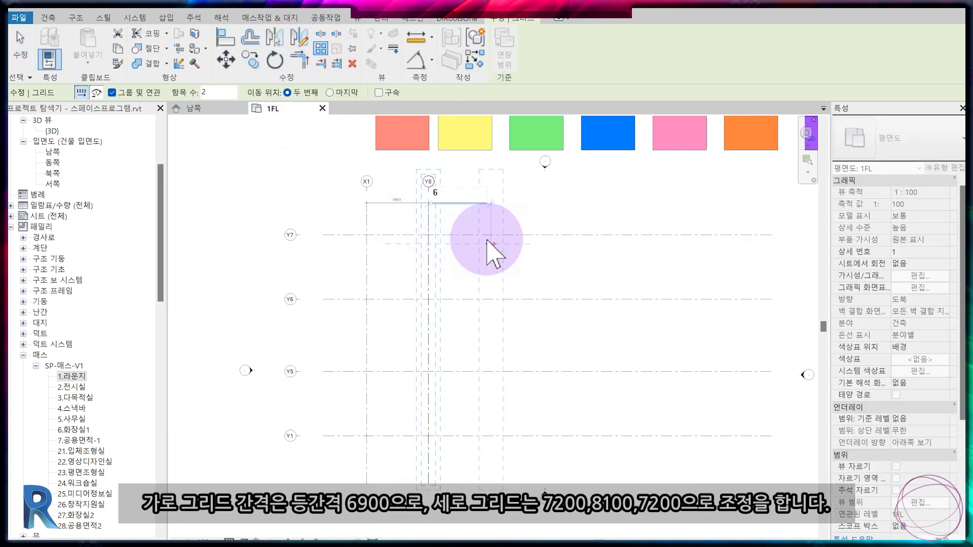
type("900")
left_click(488, 243)
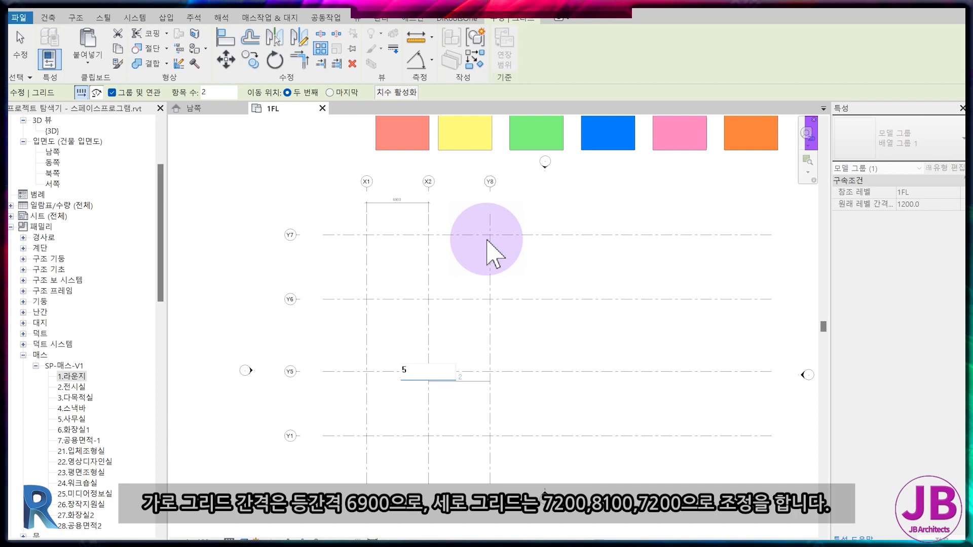
type("5")
key("Return")
Step: Dimension the arrayed vertical grids from X2 to Y11, in line with the existing X1–X2 dimension
scroll(435, 241, "up", 1)
key("d")
key("i")
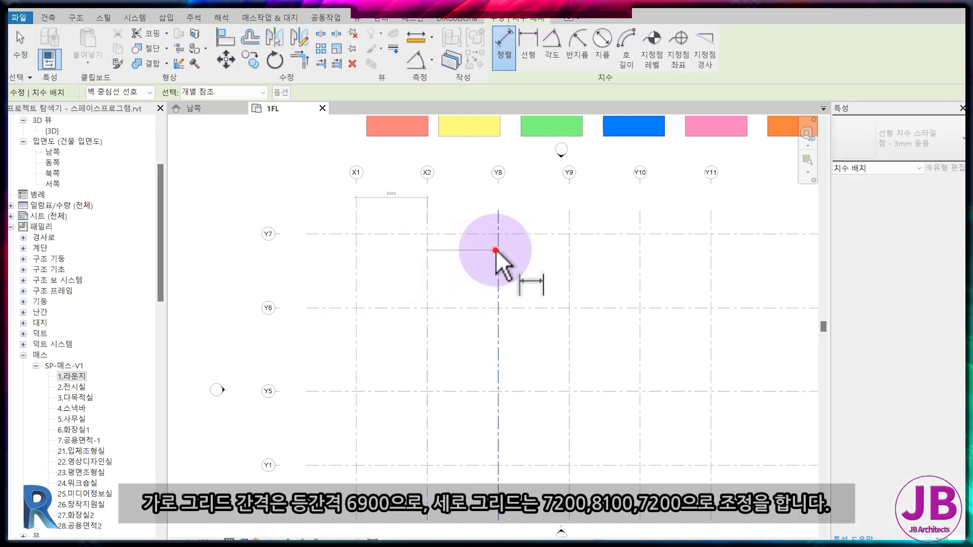
left_click(689, 194)
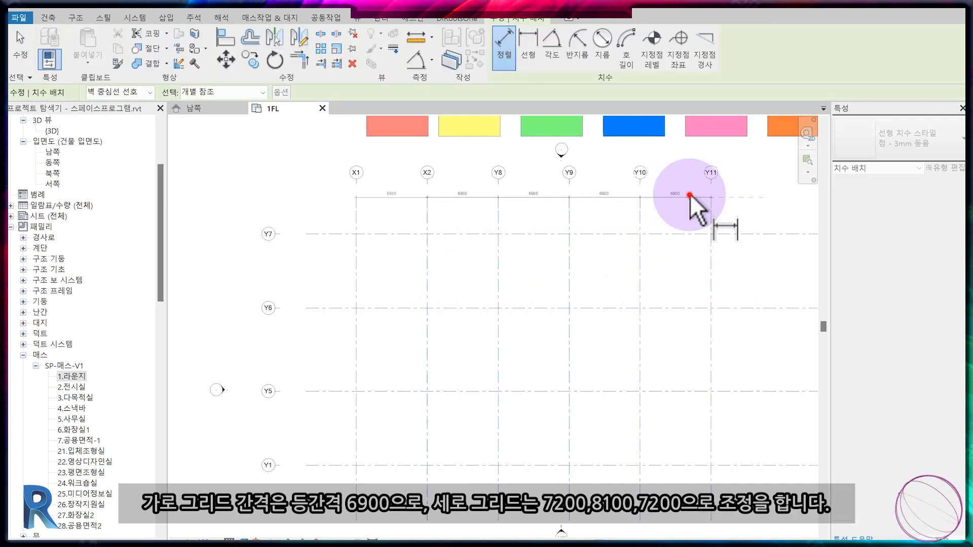
key("Escape")
key("Escape")
Step: Place an aligned dimension chain across the horizontal grids Y7, Y6, Y5 and Y1, beside the grid heads
key("d")
key("i")
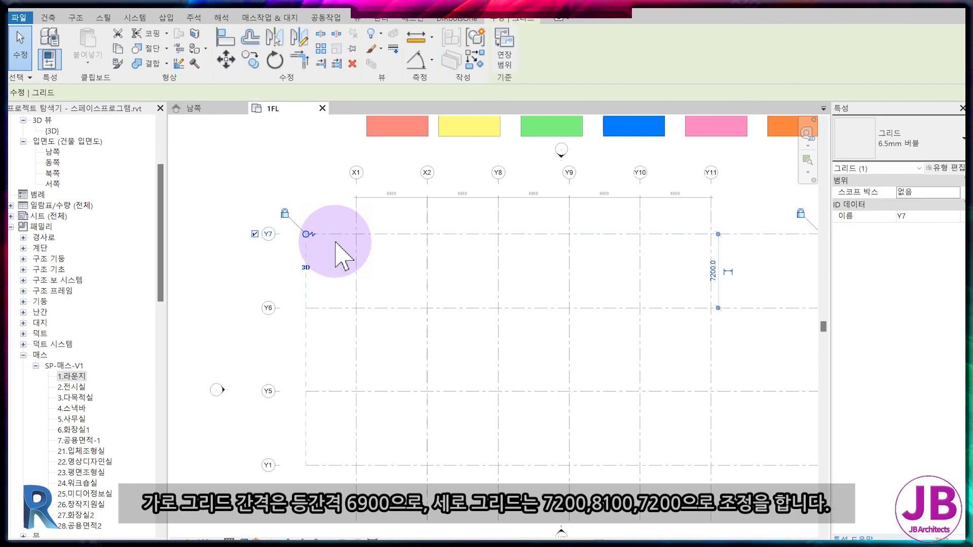
left_click(336, 233)
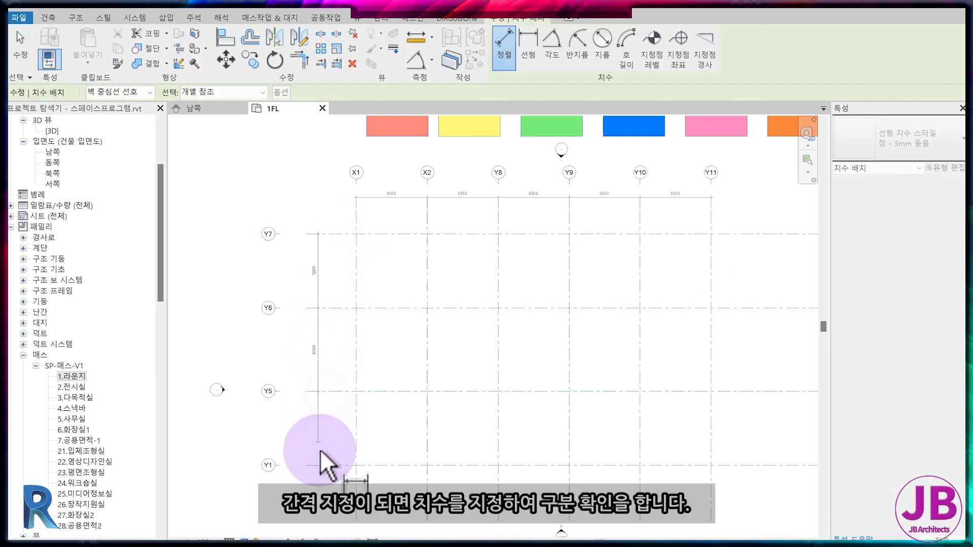
left_click(296, 441)
scroll(348, 415, "down", 1)
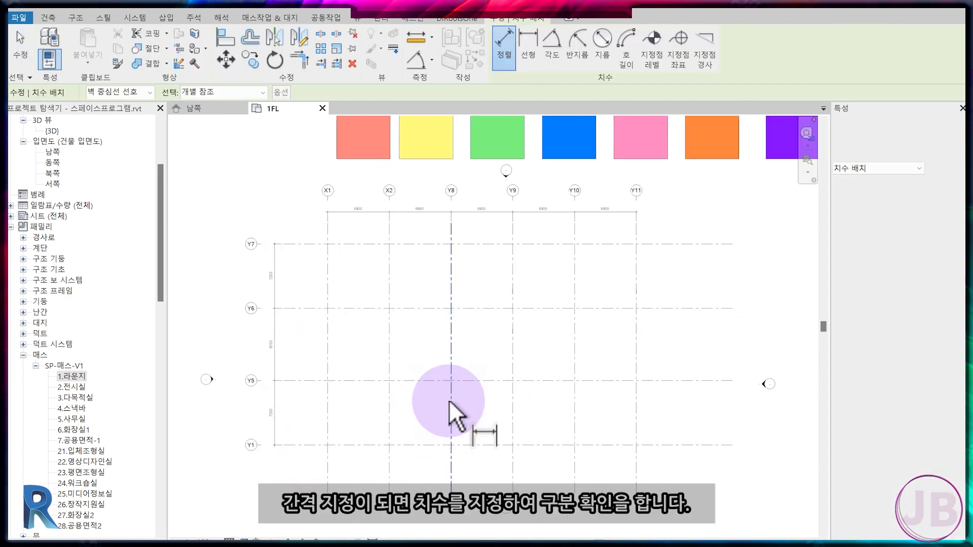
key("Escape")
key("Escape")
Step: Set the view scale in the JB-평면도 view template to 1 : 200
scroll(913, 482, "down", 2)
left_click(920, 502)
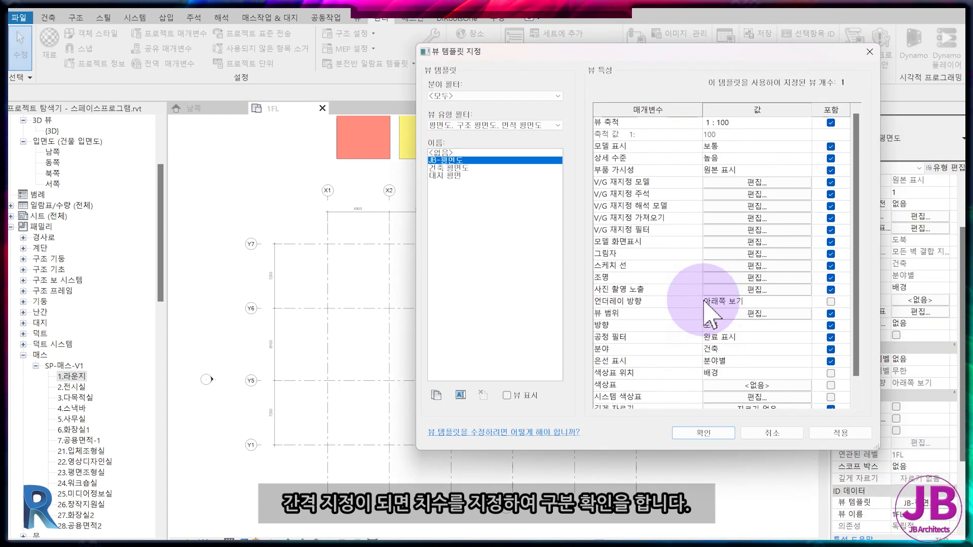
left_click(790, 123)
left_click(807, 123)
left_click(749, 163)
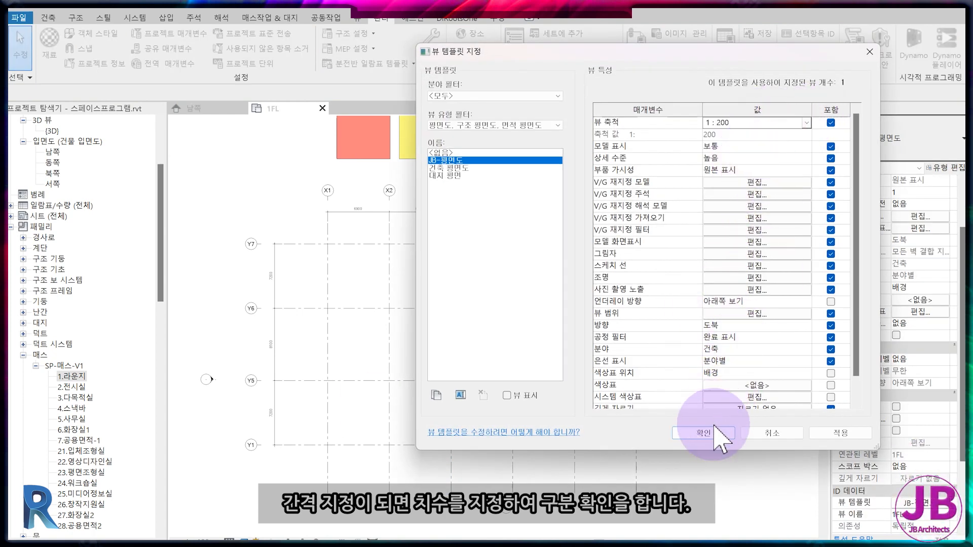
left_click(704, 433)
Step: Move the seven masses up clear of the grid heads and copy them to the clipboard
middle_click_drag(420, 250, 456, 328)
scroll(456, 328, "down", 2)
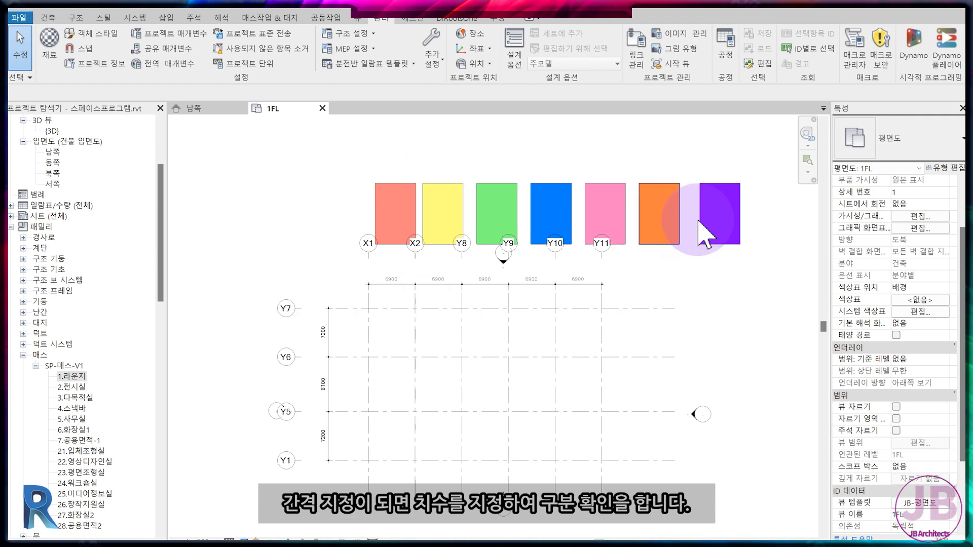
left_click_drag(390, 174, 251, 172)
left_click(136, 59)
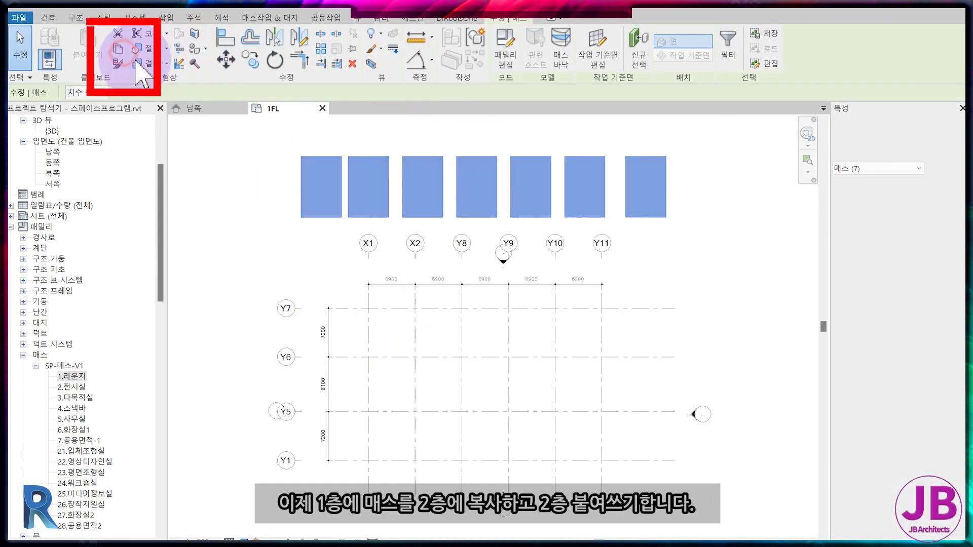
Step: Open the 2FL floor plan and paste the copied masses aligned to level 2FL
scroll(61, 187, "up", 4)
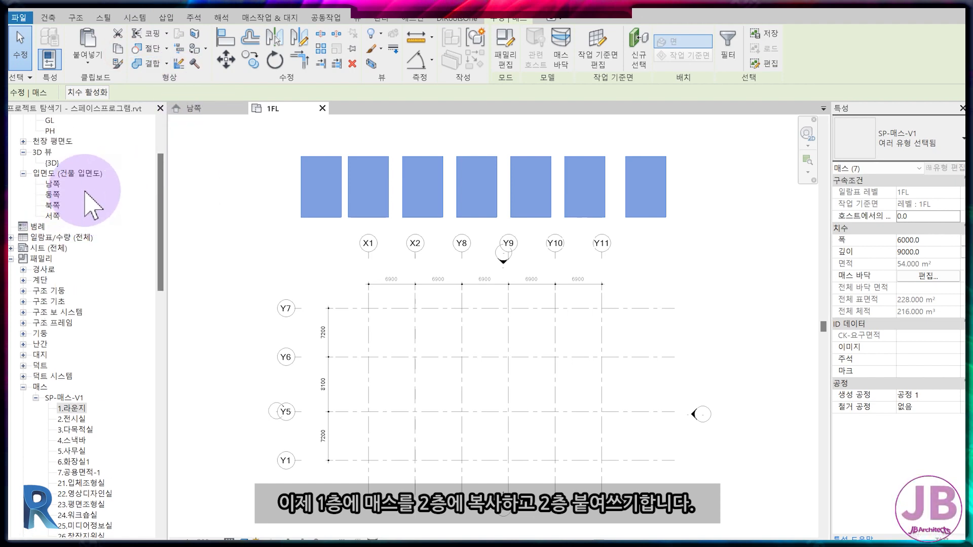
double_click(51, 152)
scroll(304, 314, "up", 5)
scroll(425, 289, "down", 3)
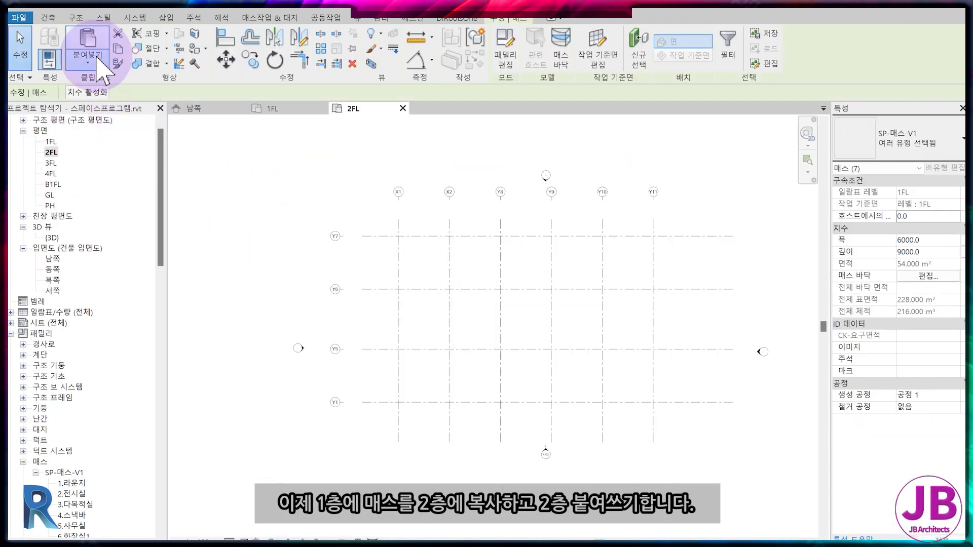
left_click(88, 56)
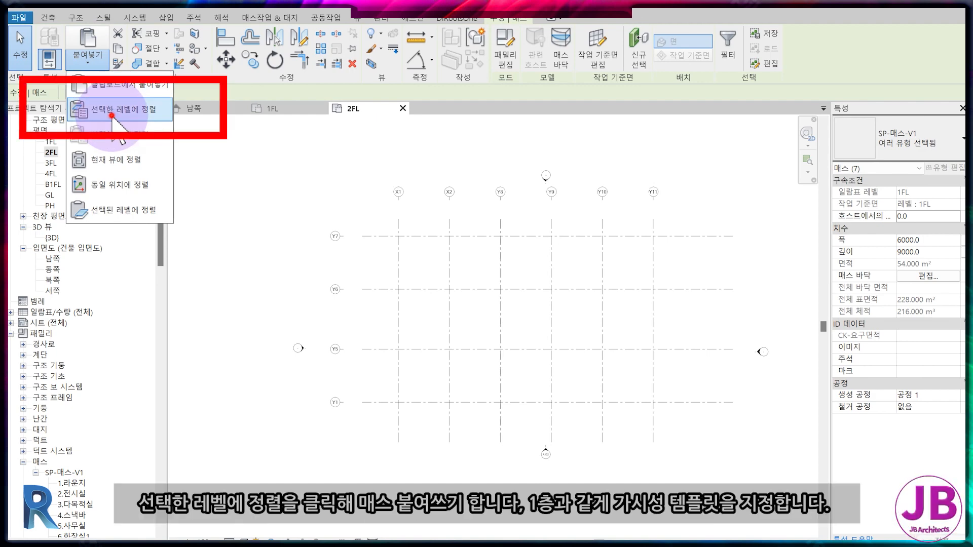
left_click(112, 116)
left_click(414, 220)
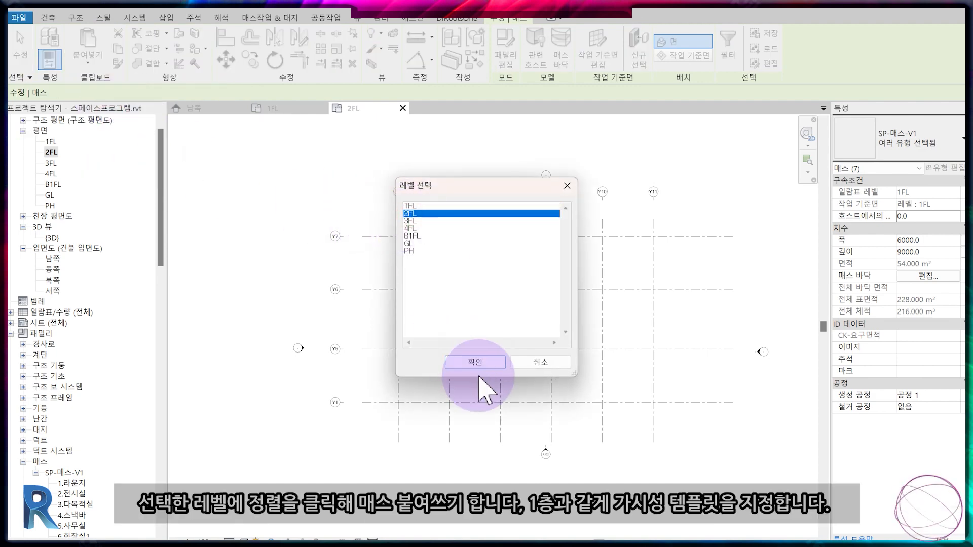
left_click(483, 360)
left_click(487, 373)
Step: Apply the JB-평면도 view template to the 2FL plan
scroll(522, 380, "down", 2)
scroll(930, 477, "down", 3)
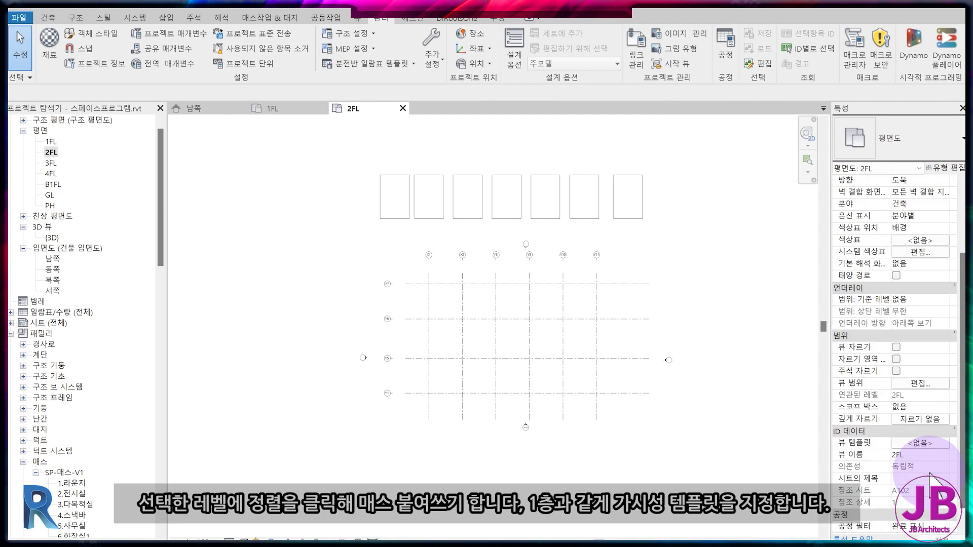
left_click(920, 444)
double_click(450, 167)
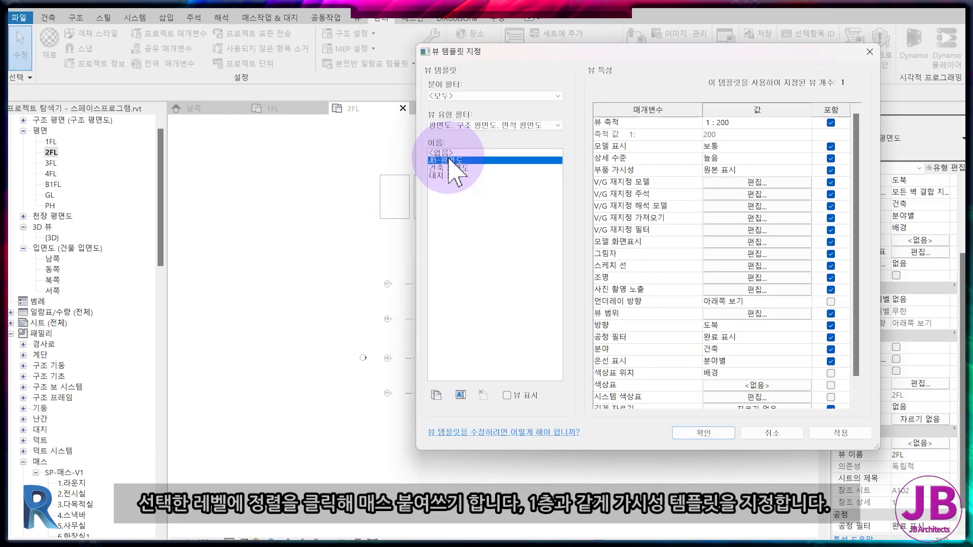
Step: Change the copied 2FL masses to second-floor types, including 22.영상디자인실, 23.평면조형실, 24.워크숍실, 26.창작지원실 and 27.화장실2
left_click(394, 196)
left_click(944, 138)
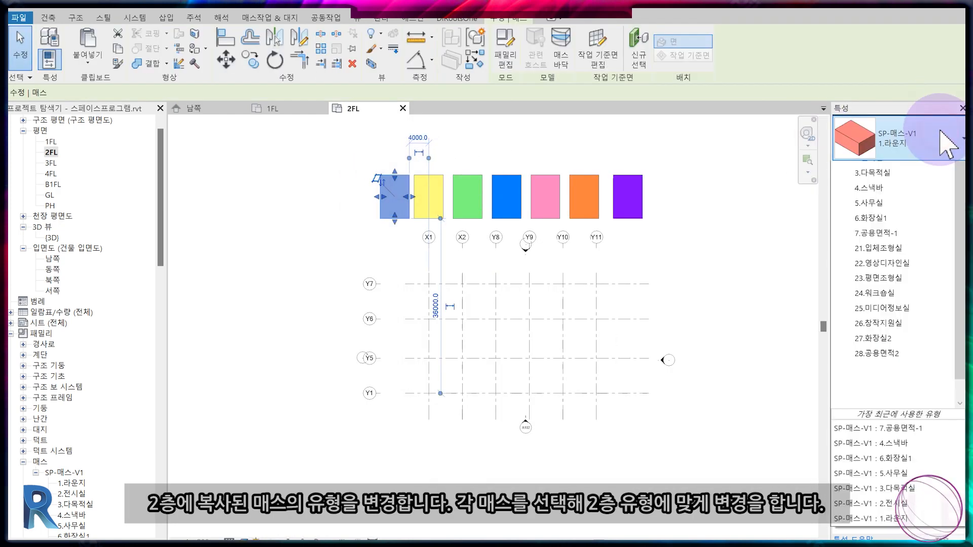
left_click(869, 329)
left_click(699, 279)
left_click(428, 195)
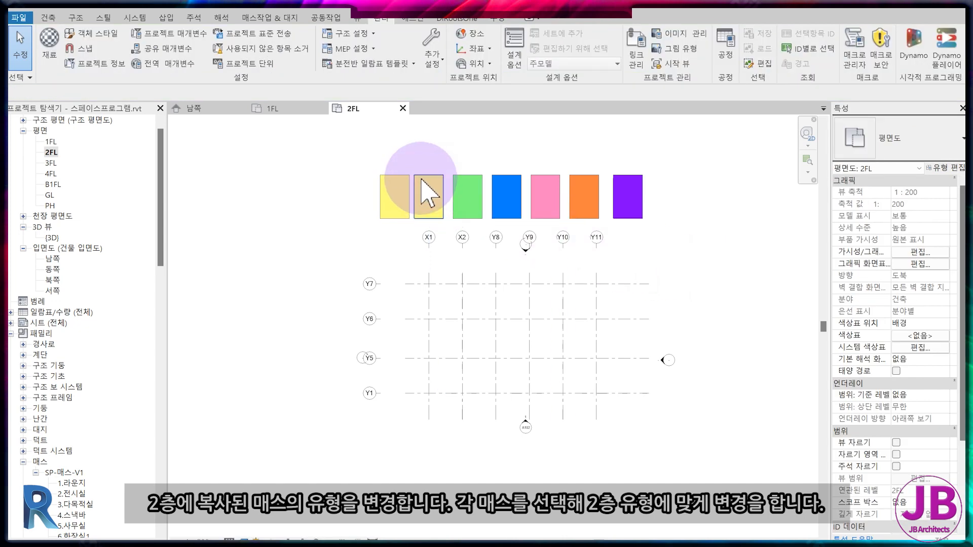
left_click(895, 152)
left_click(917, 314)
left_click(513, 322)
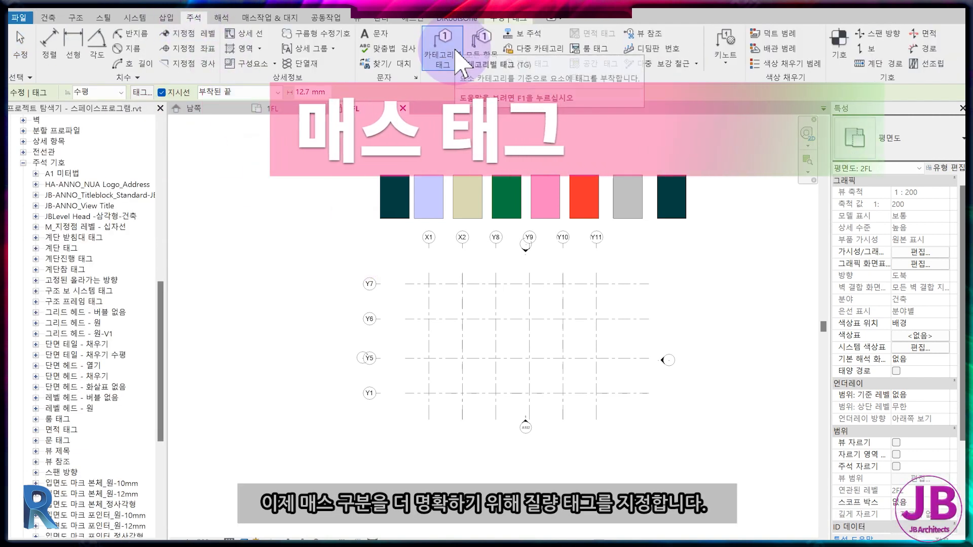
Step: Start tagging the masses by category and load the missing mass tag family 질량 태그.rfa
left_click(454, 49)
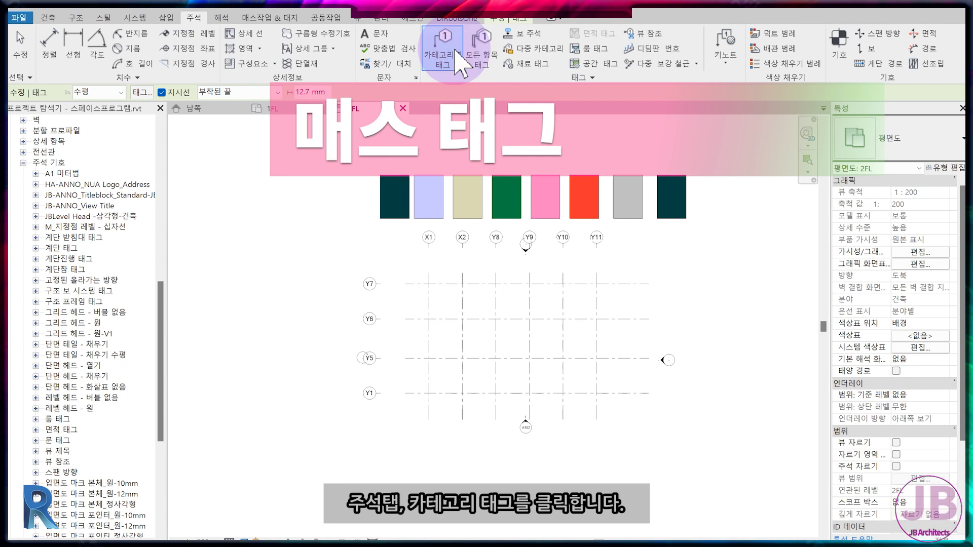
left_click(400, 192)
left_click(509, 293)
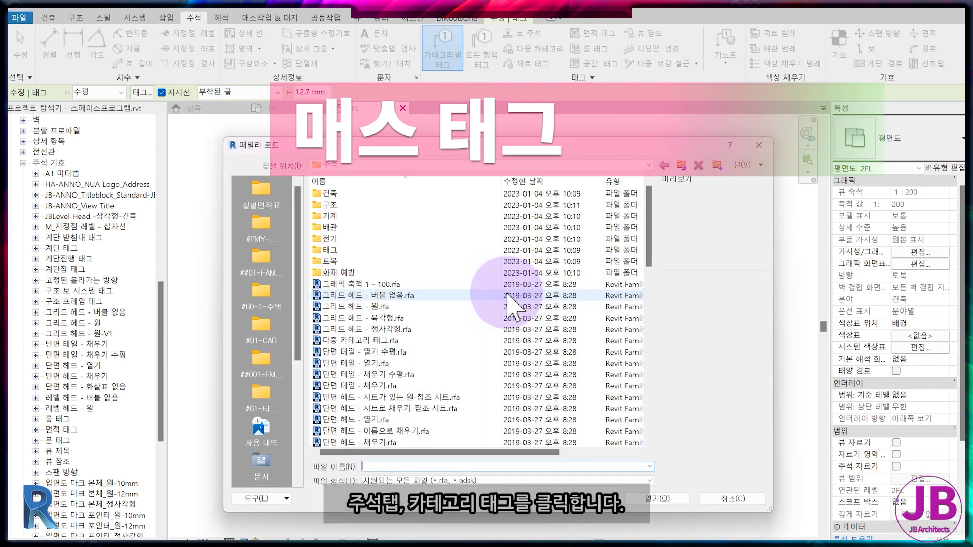
scroll(410, 345, "down", 5)
left_click(382, 408)
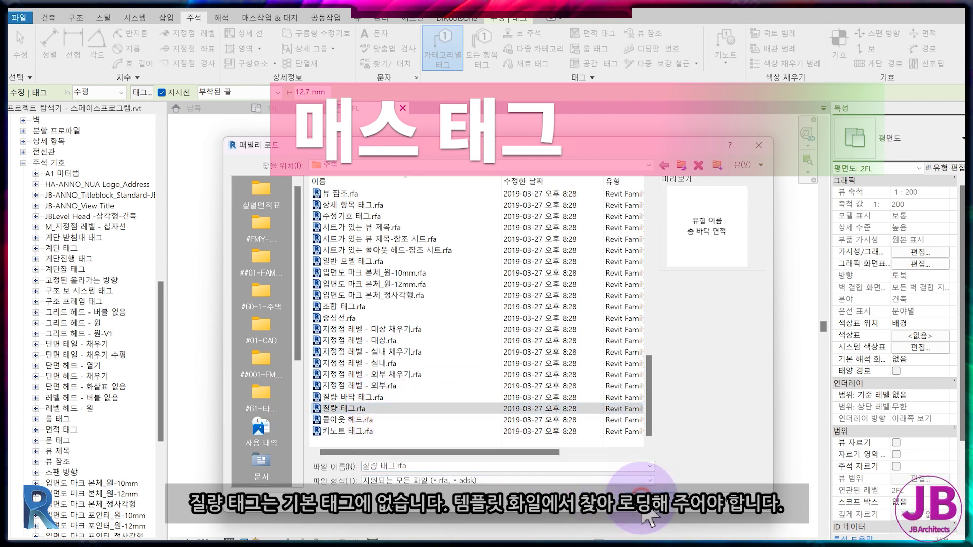
left_click(648, 517)
Step: Tag all eight masses on 2FL by category with leaders
scroll(397, 198, "up", 4)
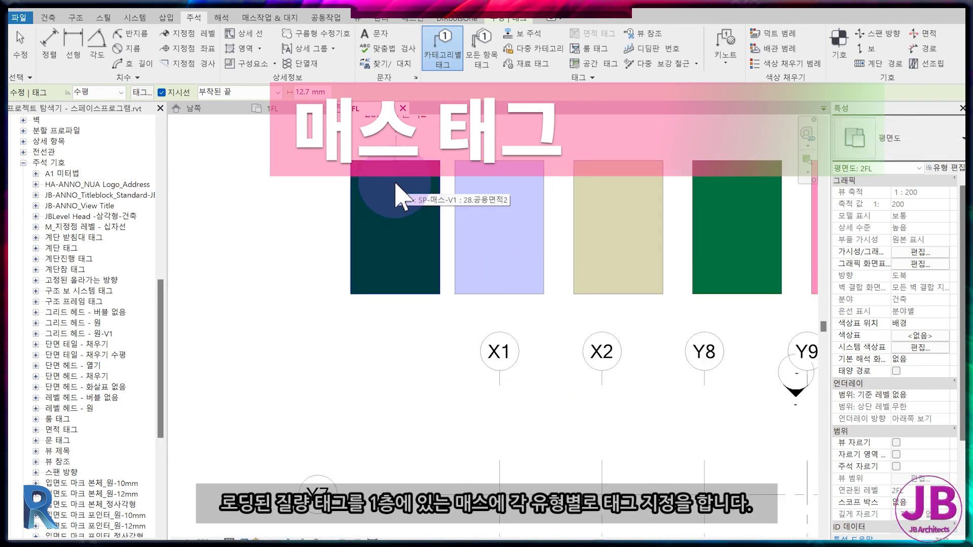
left_click(397, 208)
left_click(496, 168)
left_click(607, 160)
middle_click_drag(607, 160, 561, 330)
left_click(624, 294)
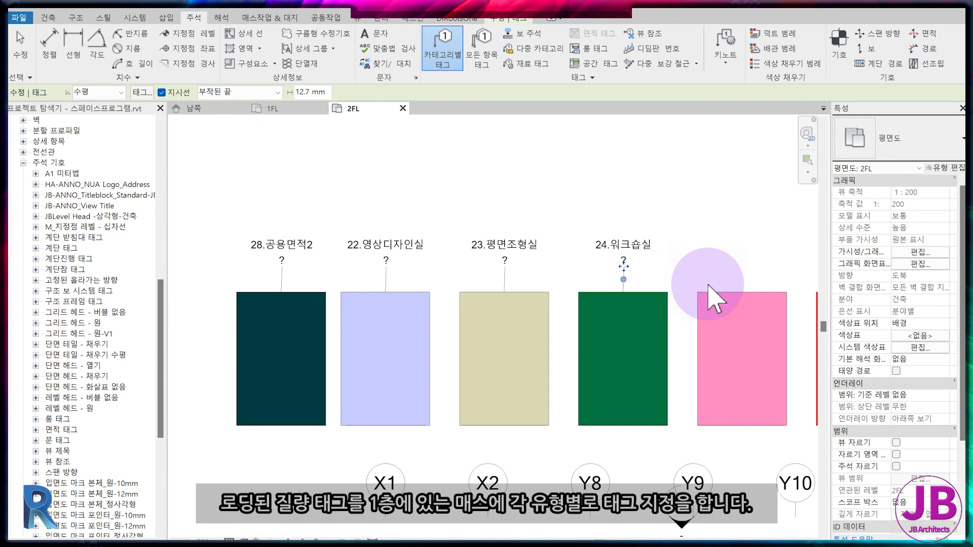
left_click(739, 291)
middle_click_drag(760, 294, 571, 296)
left_click(674, 299)
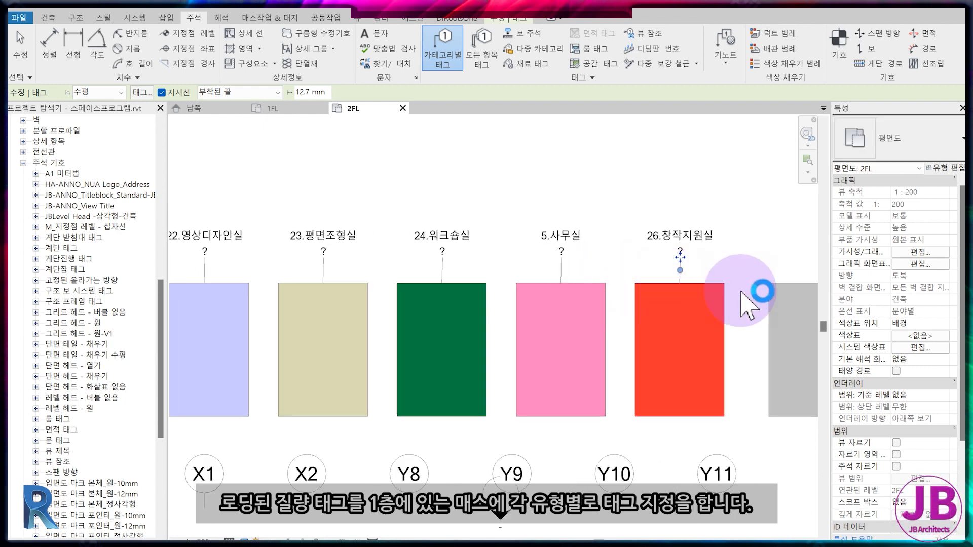
middle_click_drag(749, 298, 587, 304)
left_click(774, 289)
scroll(661, 304, "down", 3)
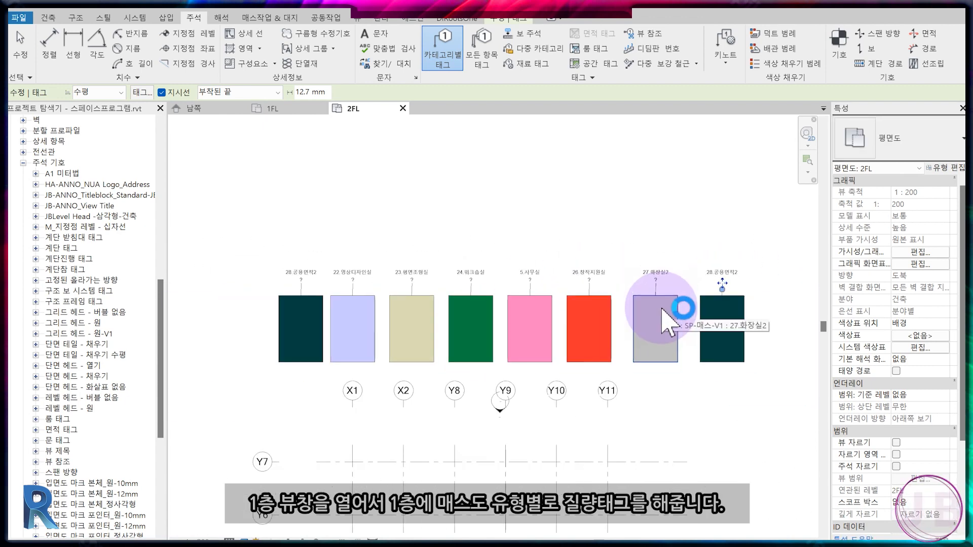
Step: Switch to the 1FL plan and tag its seven masses by category
left_click(299, 109)
left_click(444, 54)
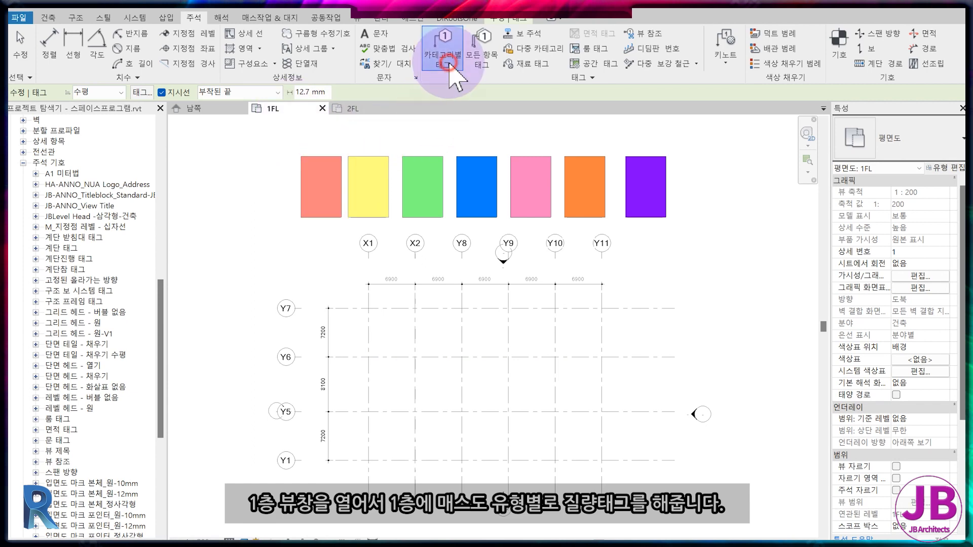
left_click(339, 173)
left_click(368, 172)
left_click(423, 174)
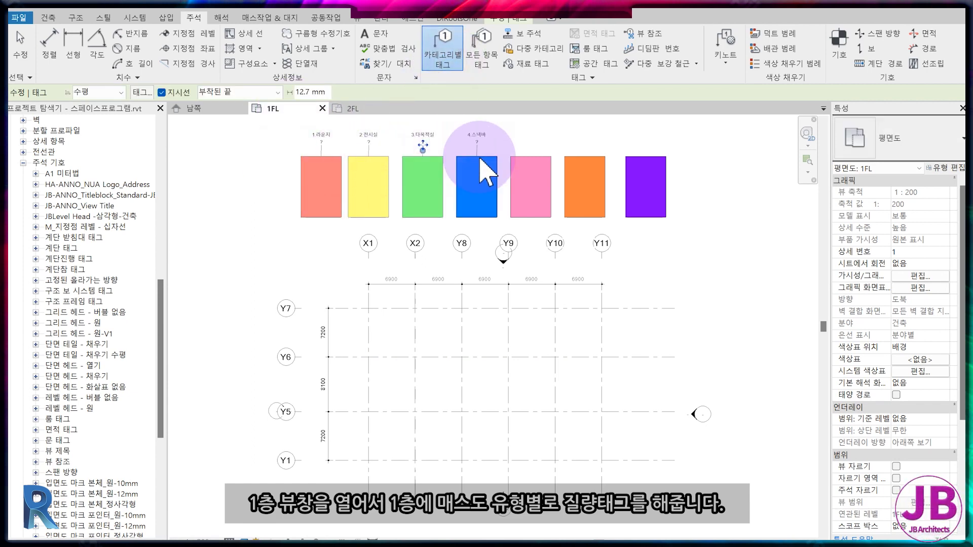
left_click(584, 167)
left_click(650, 162)
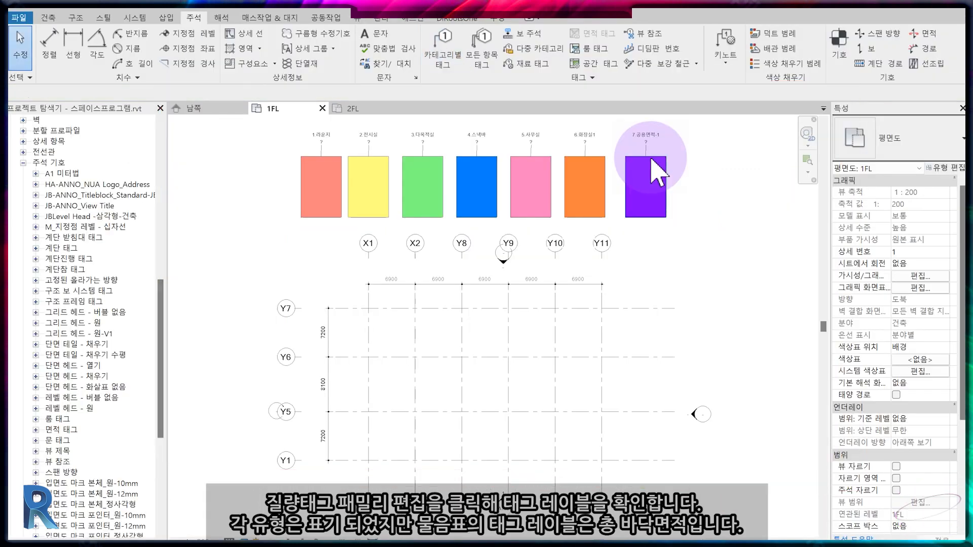
Step: Open the 질량 태그 family of the 7.공용면적-1 tag for editing and examine its type name and floor area labels
left_click(778, 201)
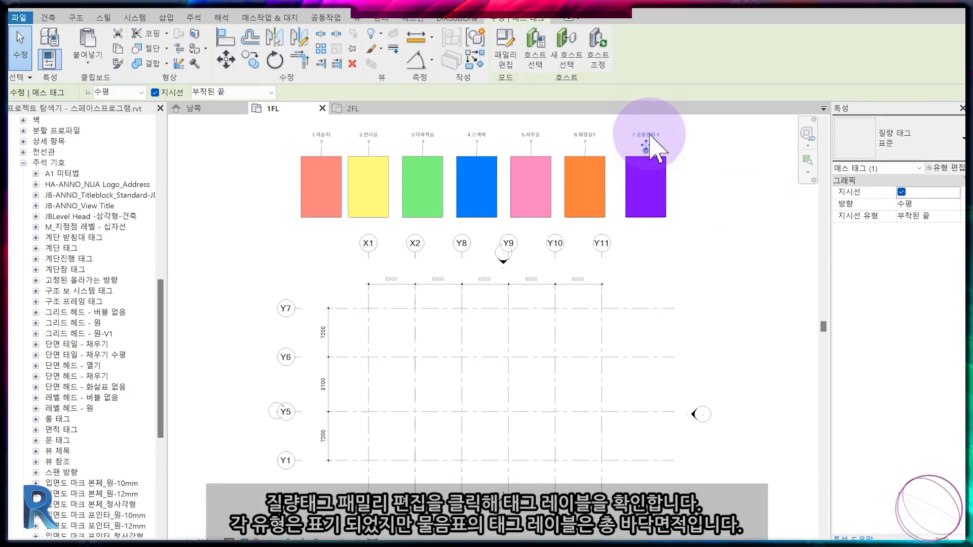
left_click(505, 67)
left_click(504, 348)
left_click(659, 234)
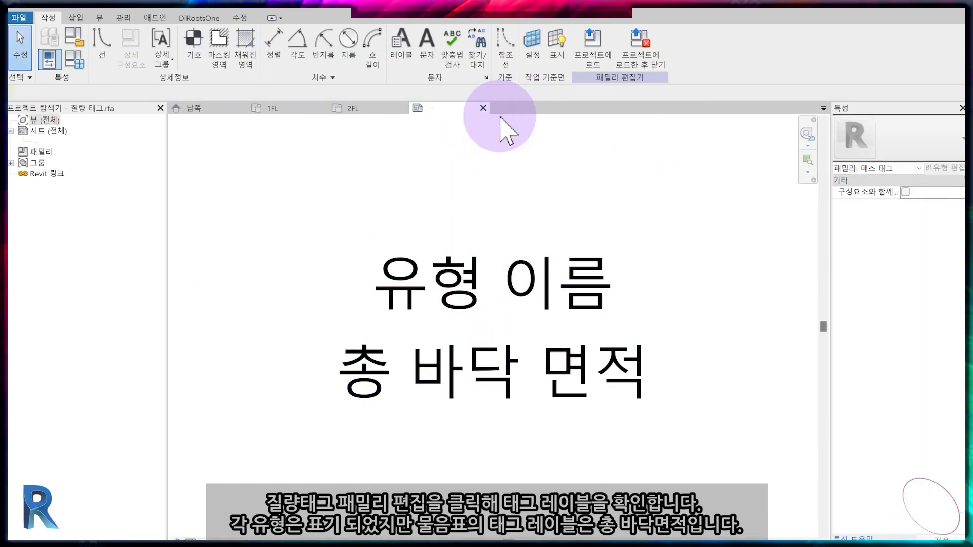
Step: Close the tag family without saving and create mass floors at level 1FL for all seven masses on 1FL
left_click(483, 108)
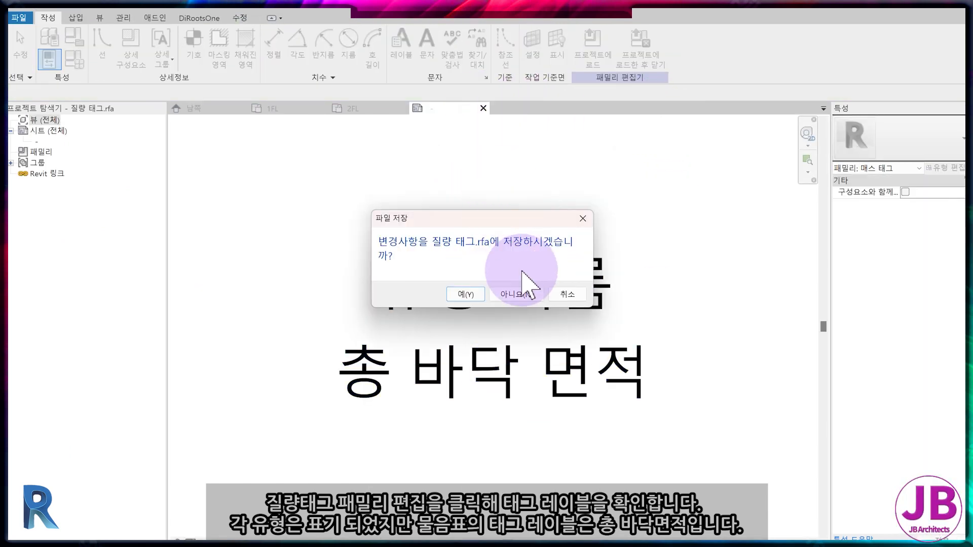
left_click(522, 290)
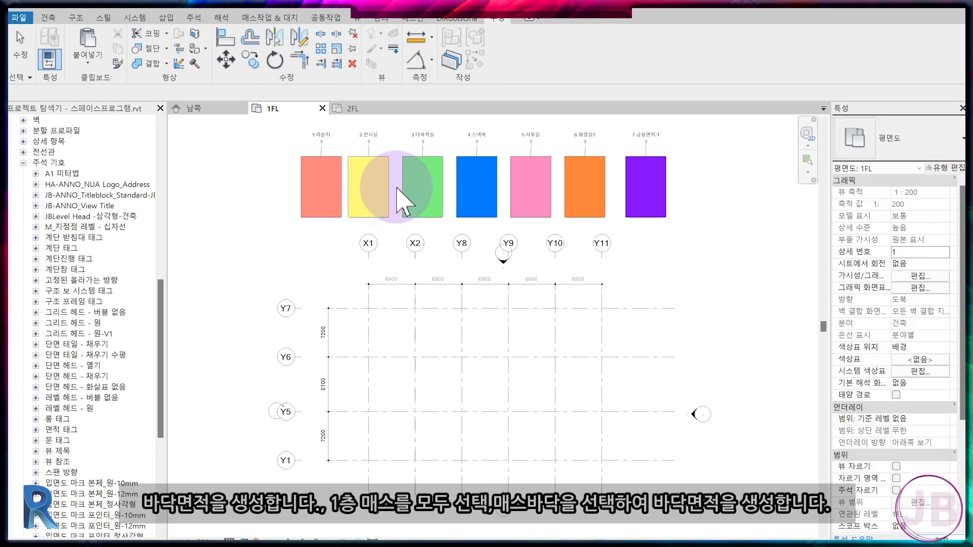
left_click_drag(695, 200, 256, 191)
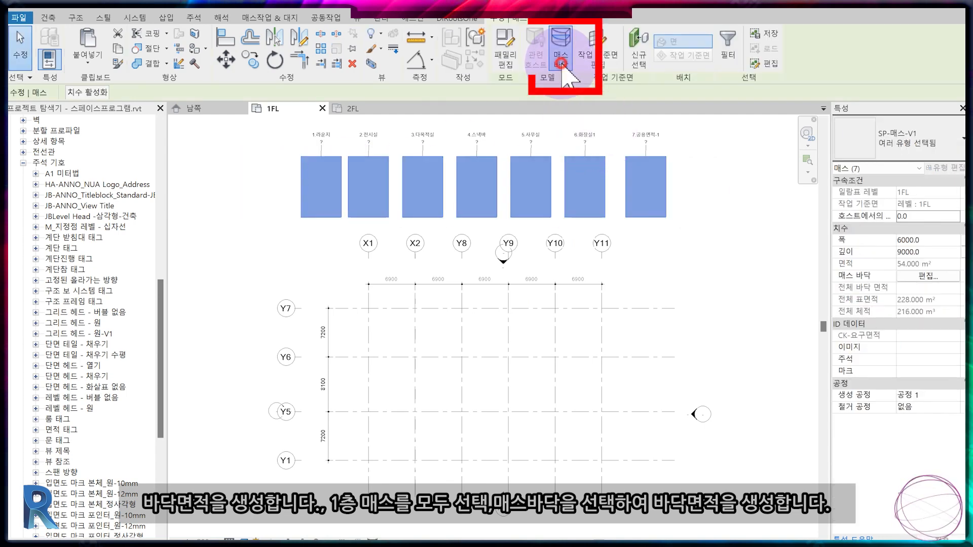
left_click(562, 63)
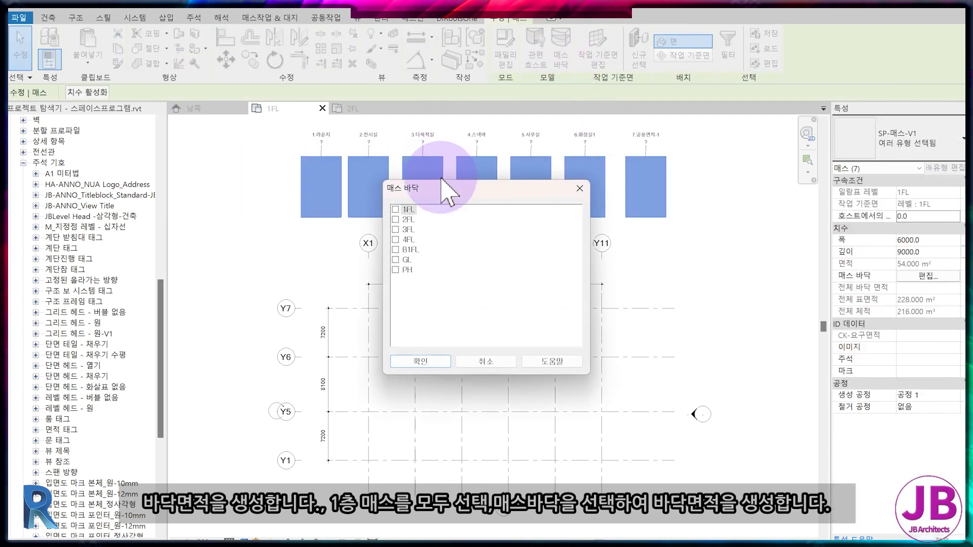
left_click(396, 209)
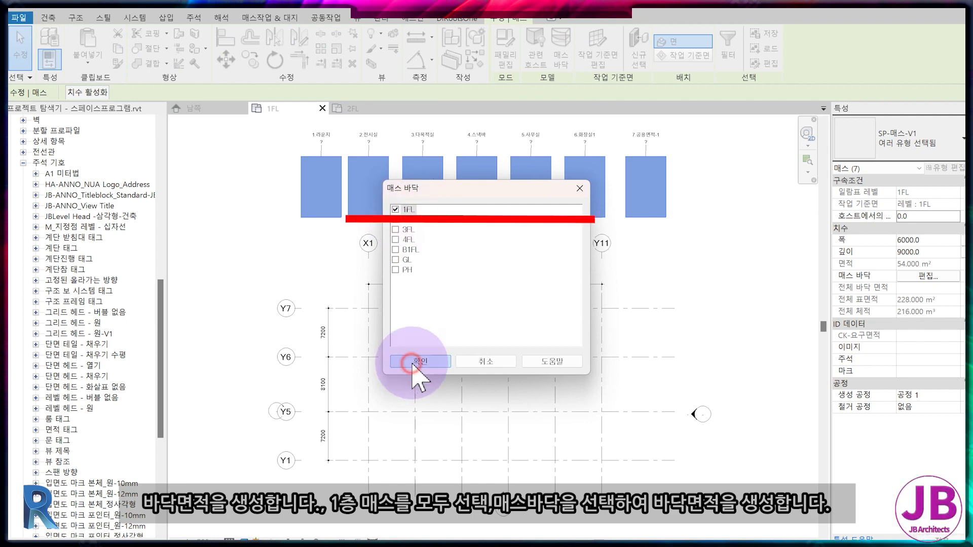
left_click(411, 362)
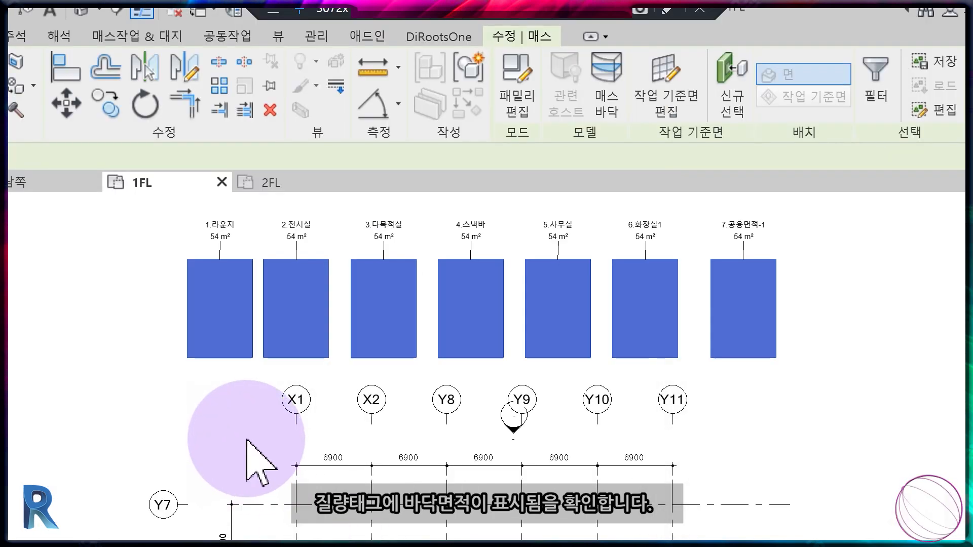
Step: On the 2FL plan, create mass floors at level 2FL for all eight masses
left_click(269, 182)
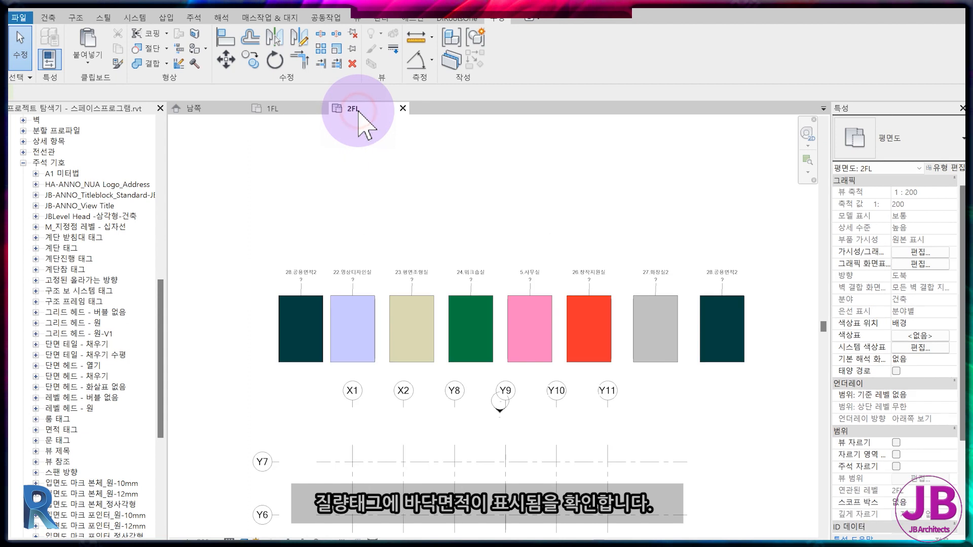
left_click_drag(207, 332, 208, 332)
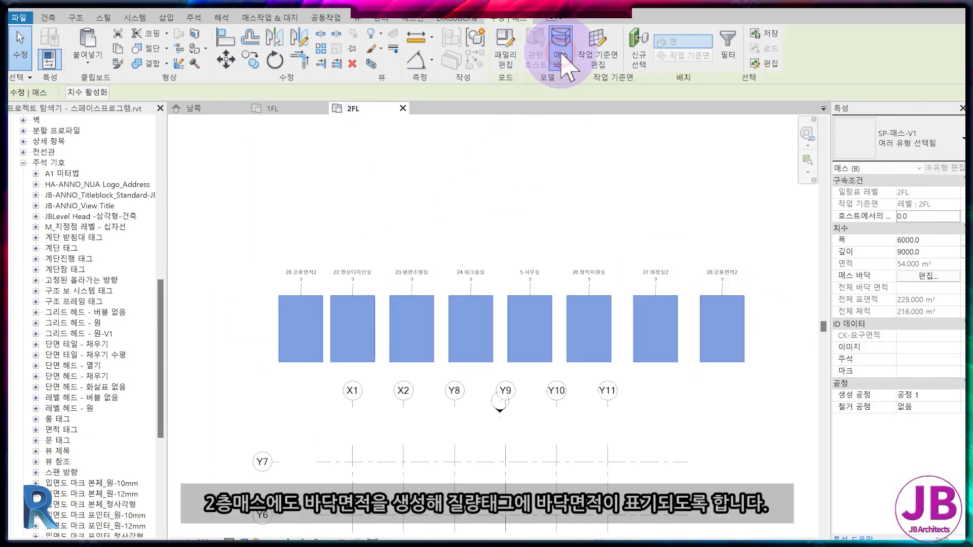
left_click(561, 56)
left_click(396, 219)
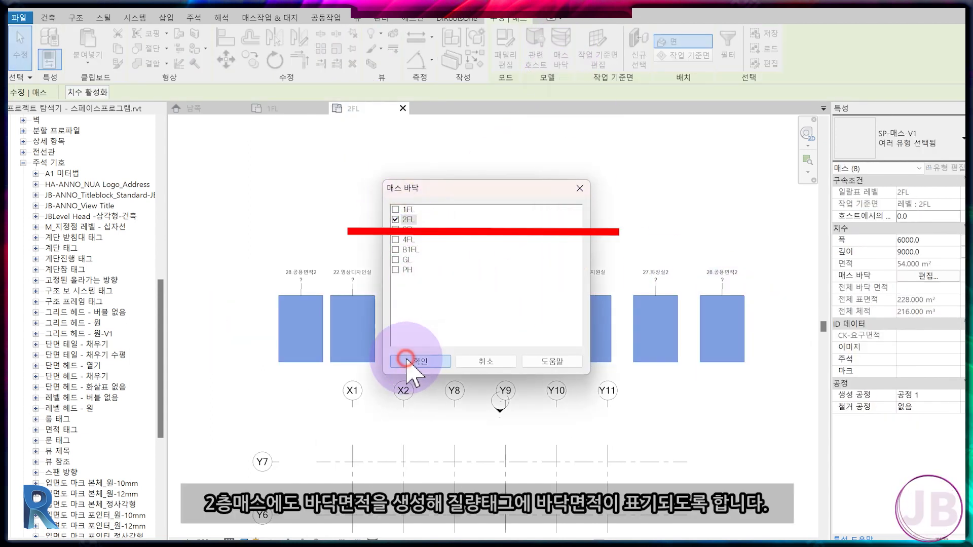
left_click(408, 361)
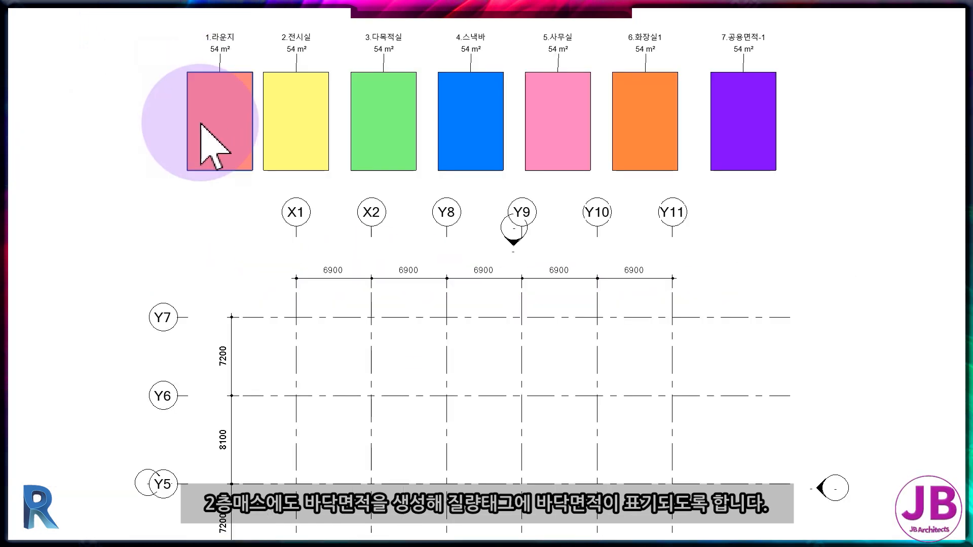
Step: Remove the leaders of the 1.라운지, 2.전시실 and 3.다목적실 tags on 1FL and centre each tag in its mass
left_click(219, 47)
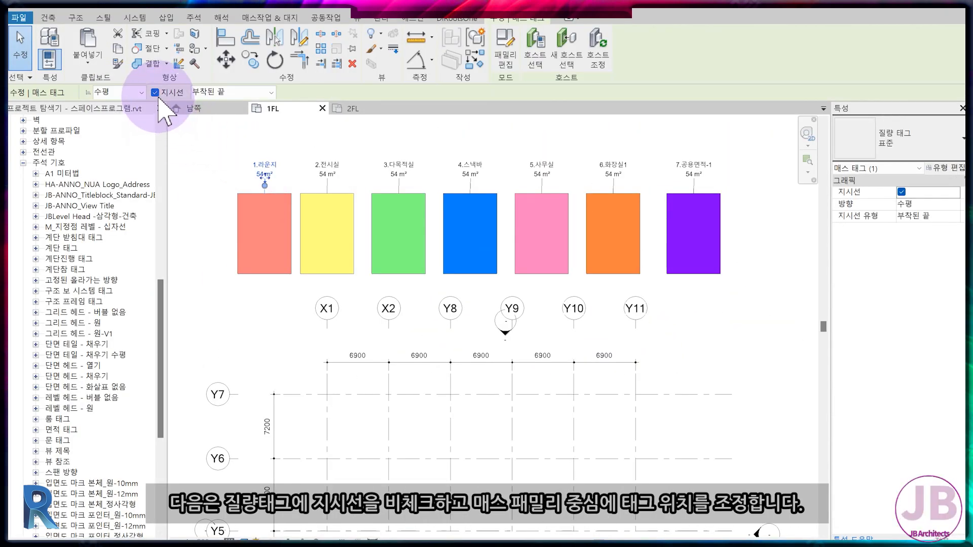
left_click(156, 93)
scroll(200, 157, "up", 2)
mouse_move(305, 278)
left_mouse_down()
mouse_move(310, 298)
mouse_move(303, 279)
left_mouse_up()
left_click(398, 183)
left_click(156, 93)
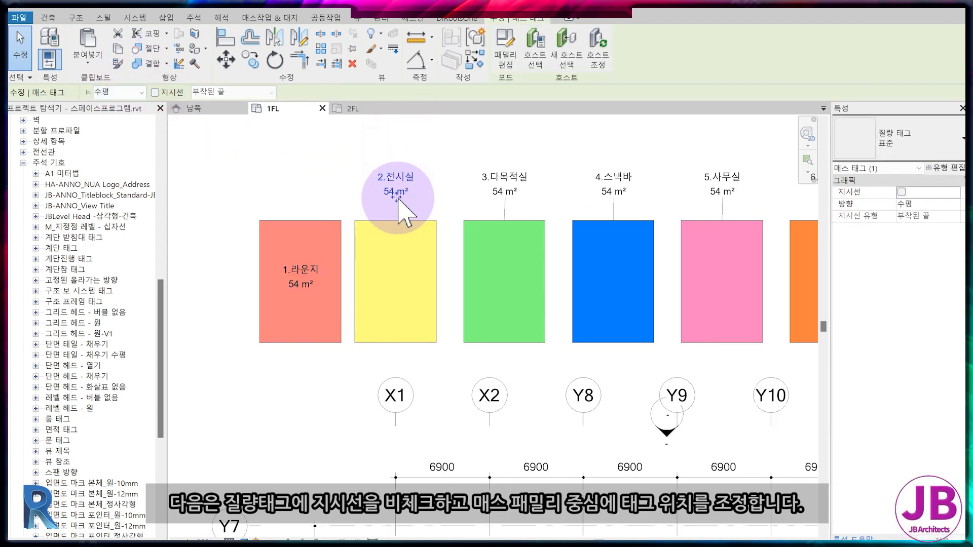
left_click_drag(404, 287, 404, 287)
left_click(505, 185)
left_click(155, 93)
left_click_drag(505, 194, 506, 298)
Step: Remove the leaders of the 4.스낵바, 5.사무실, 6.화장실1 and 7.공용면적-1 tags and place each tag inside its mass
left_click(613, 185)
left_click(156, 92)
left_click_drag(614, 191, 614, 284)
left_click(723, 185)
left_click_drag(723, 192, 724, 273)
middle_click_drag(724, 274, 573, 288)
left_click(682, 191)
left_click(156, 92)
left_click_drag(682, 203, 681, 302)
left_click(804, 205)
left_click(155, 93)
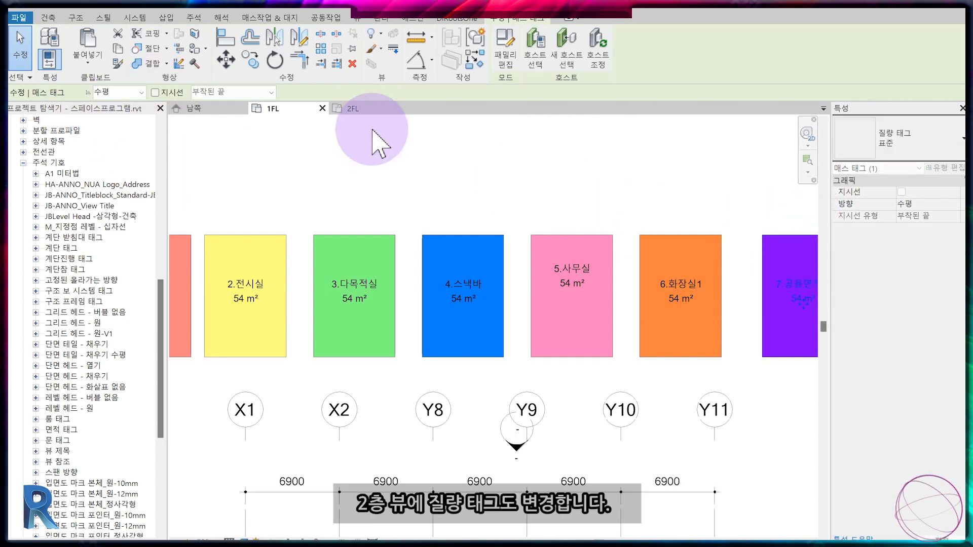
Step: On the 2FL plan, remove the leaders of all eight mass tags at once and move them together into their masses
left_click(369, 109)
left_click_drag(768, 288, 293, 218)
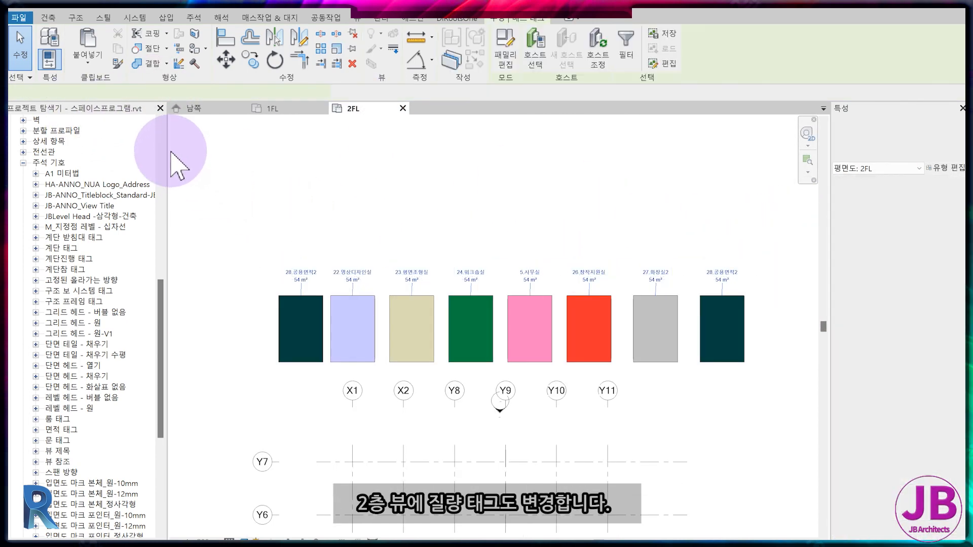
left_click(155, 92)
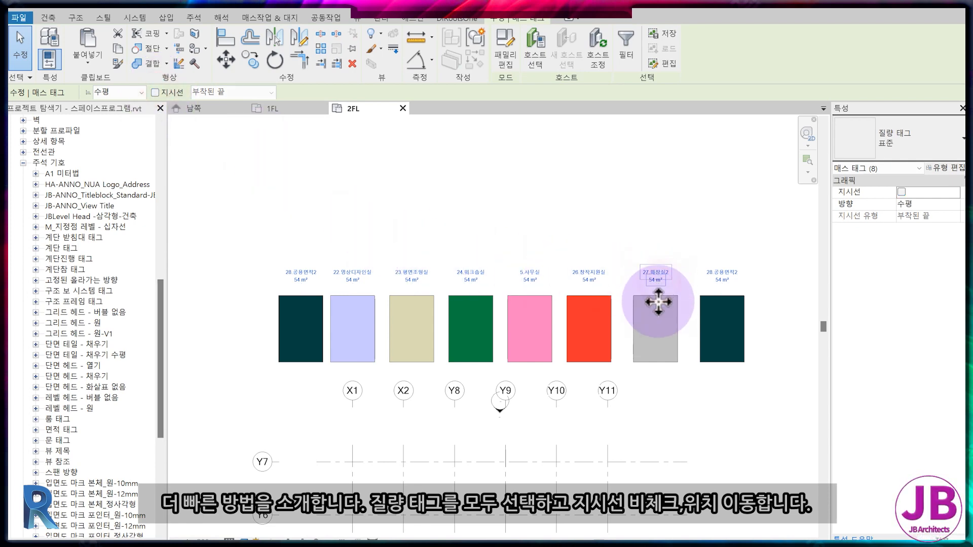
left_click_drag(660, 327, 656, 328)
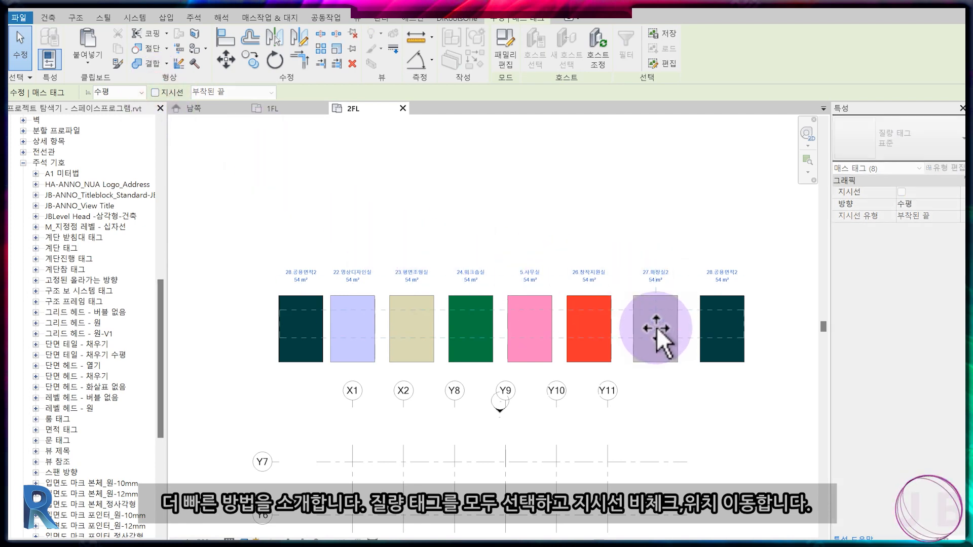
key("Escape")
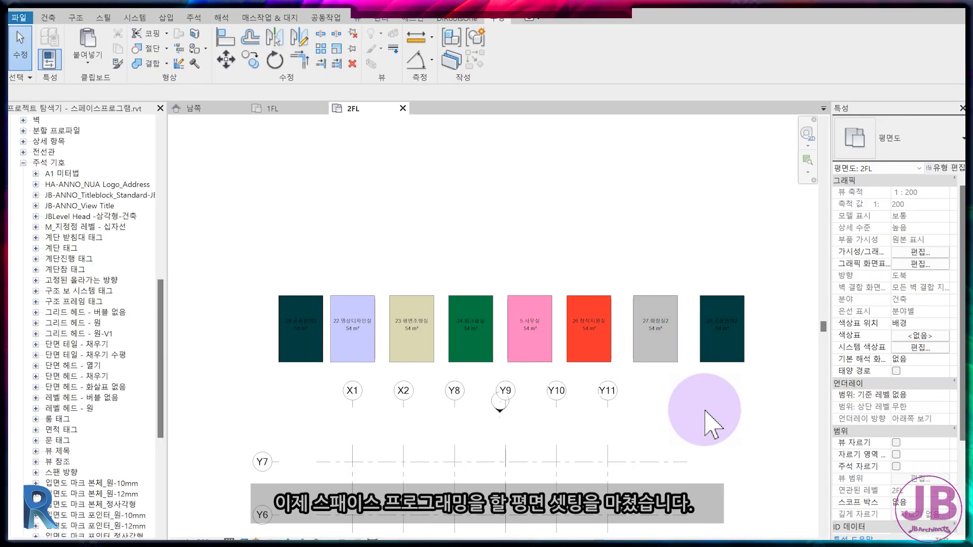
Step: Collapse the annotation symbol families, expand the SP-매스-V1 mass types in the project browser, and open the {3D} view
middle_click(705, 411)
middle_click(705, 410)
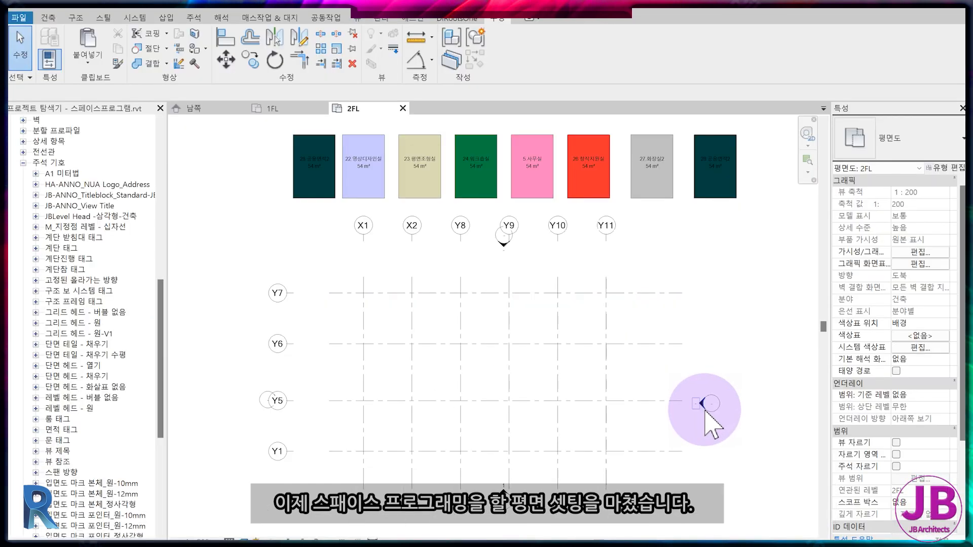
left_click(23, 162)
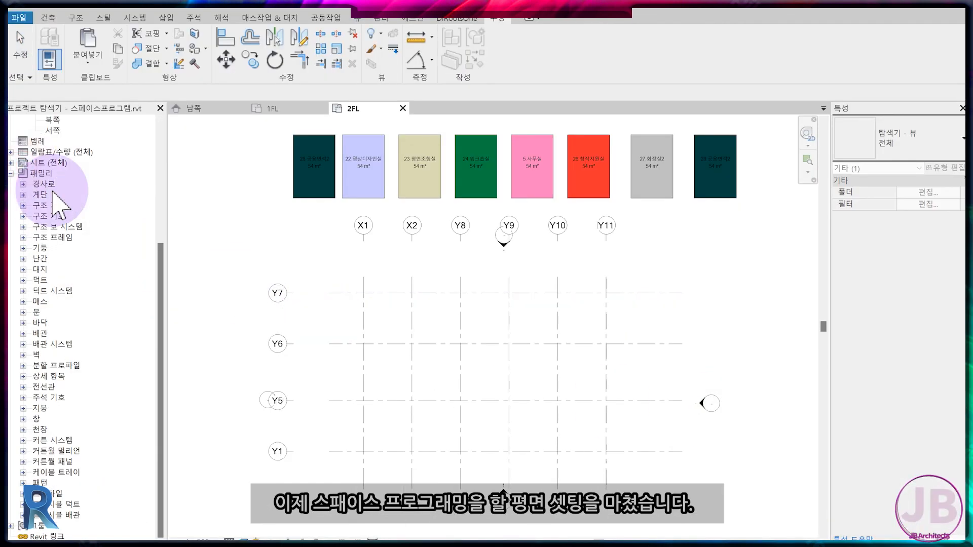
scroll(36, 382, "down", 2)
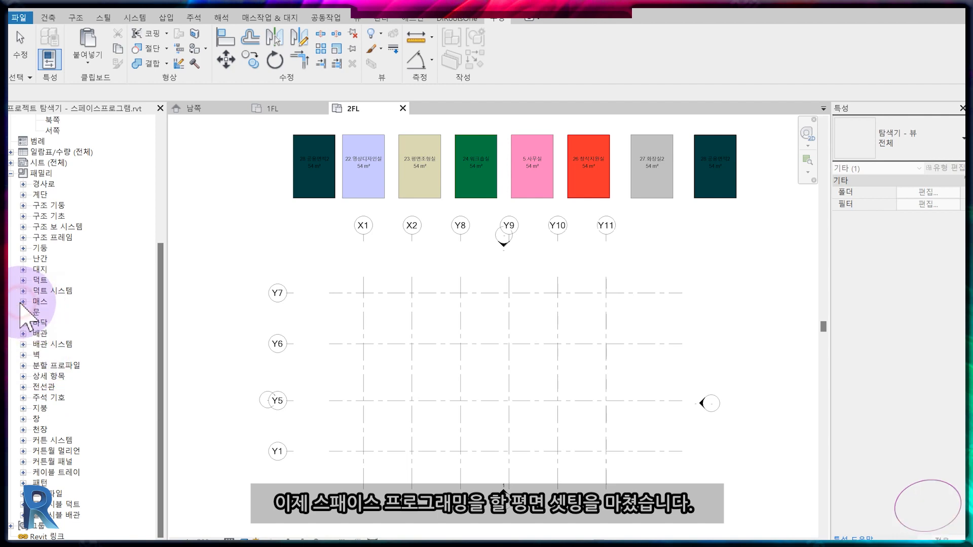
left_click(23, 302)
scroll(96, 228, "up", 4)
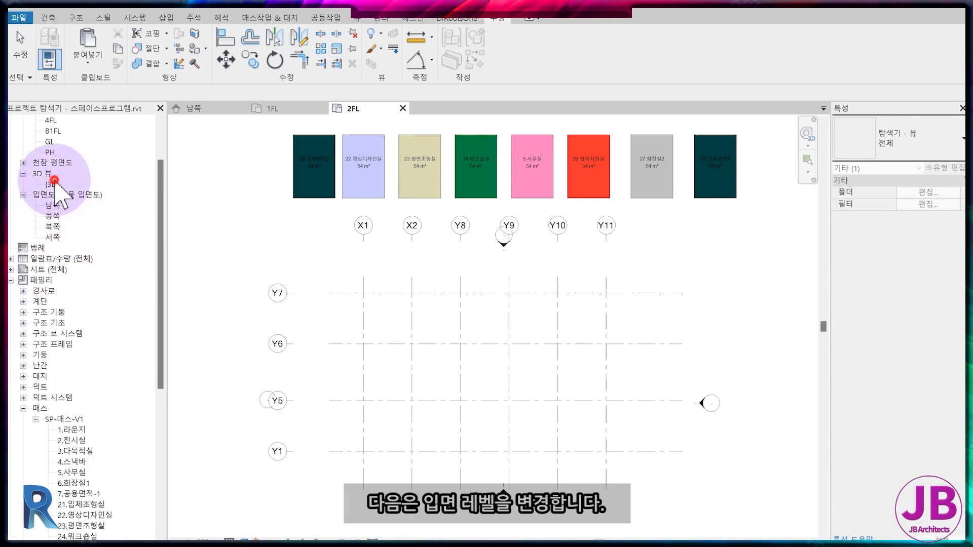
double_click(53, 183)
left_click(378, 108)
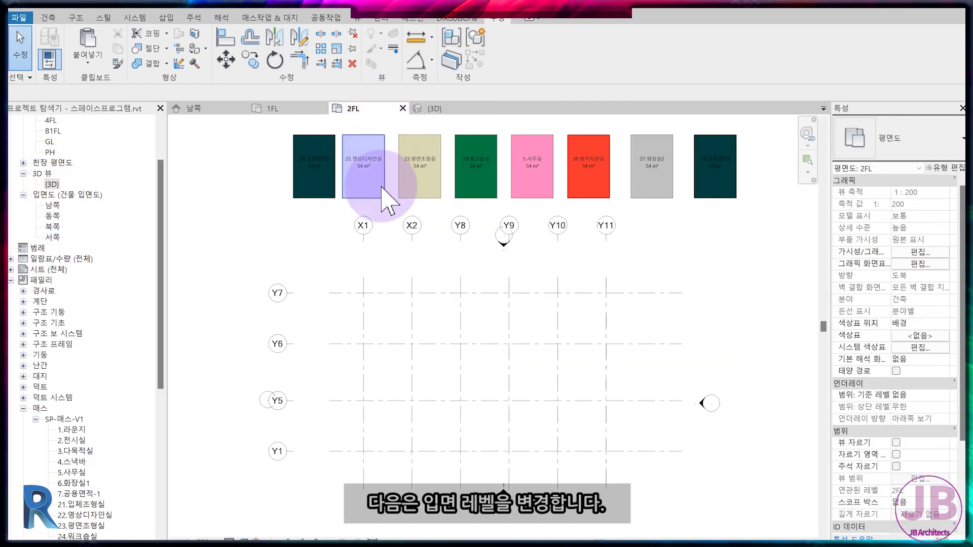
Step: Open the 남쪽 elevation and set the 2FL level's elevation to 4200
left_click(55, 207)
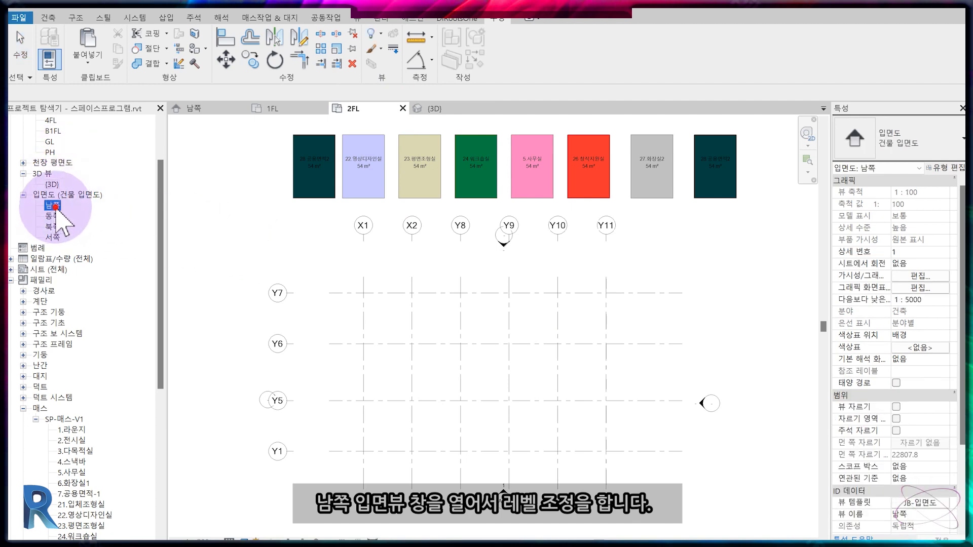
double_click(53, 205)
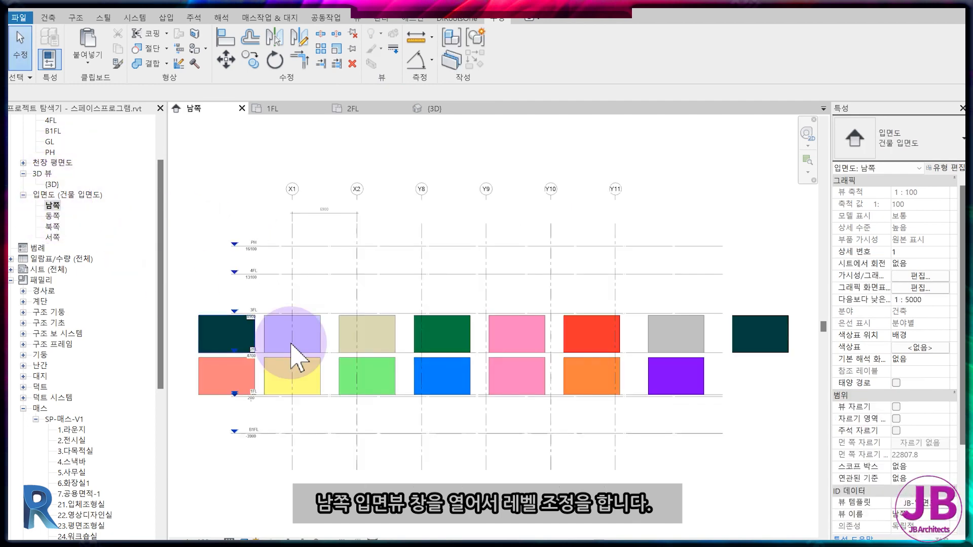
scroll(426, 329, "up", 5)
left_click(426, 325)
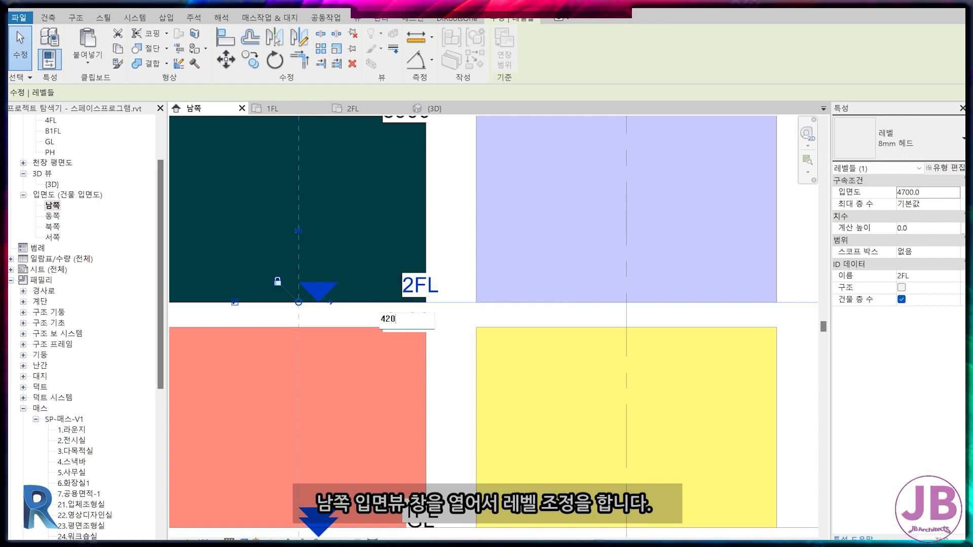
type("0")
left_click(429, 310)
Step: Set the 3FL level's elevation to 8200 in the 남쪽 elevation
scroll(517, 354, "down", 3)
left_click(497, 160)
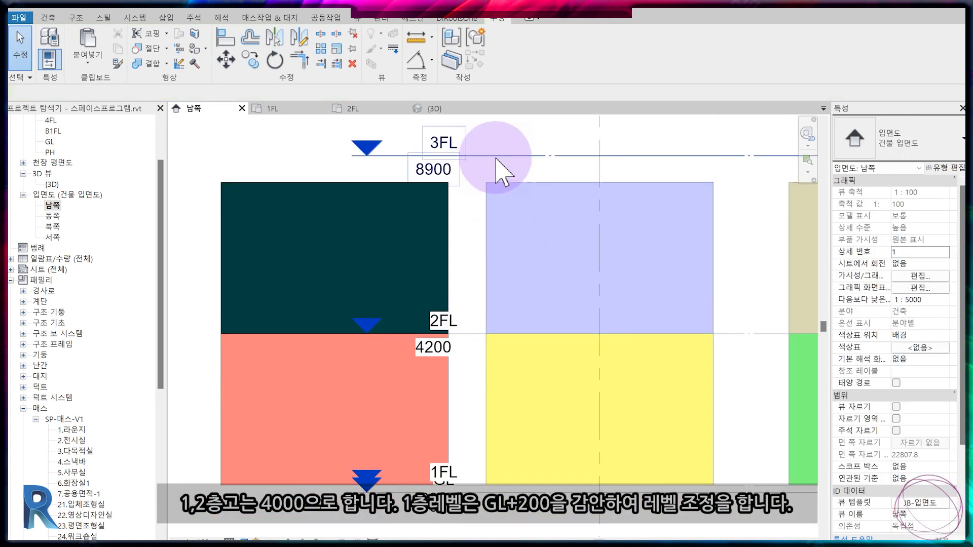
left_click(497, 157)
type("8200")
left_click(427, 173)
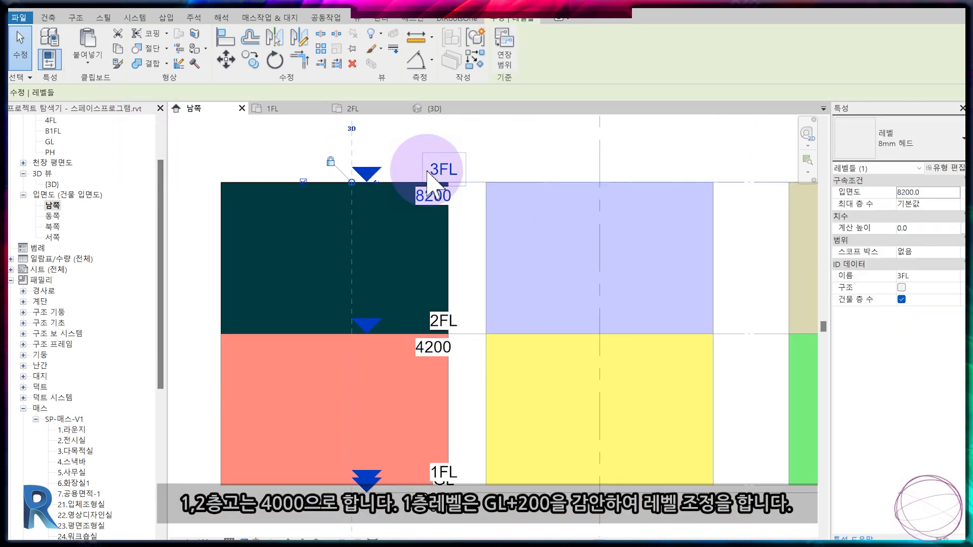
left_click(476, 202)
scroll(474, 177, "down", 3)
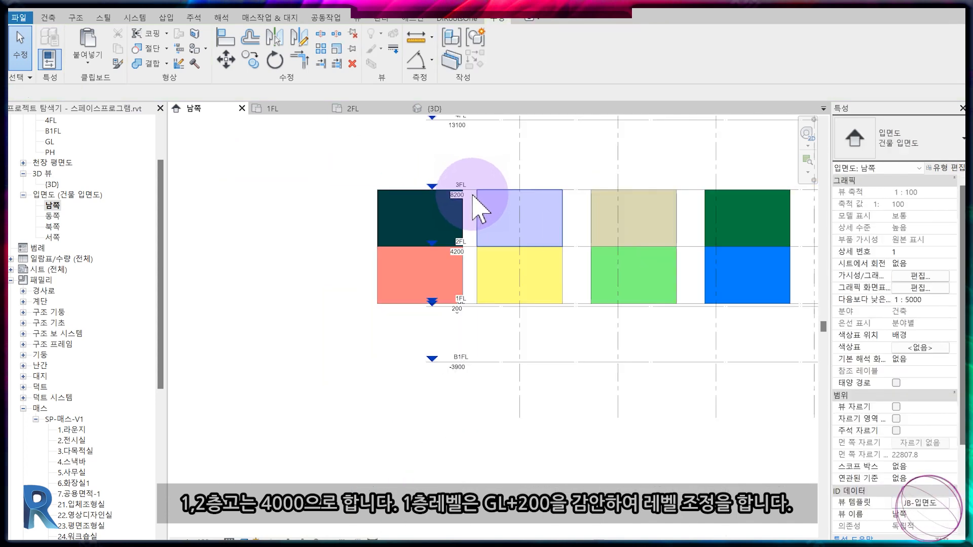
Step: Close the 남쪽 elevation and tile the 1FL, 2FL and 3D views
left_click(277, 109)
middle_click_drag(330, 257, 360, 319)
left_click(209, 108)
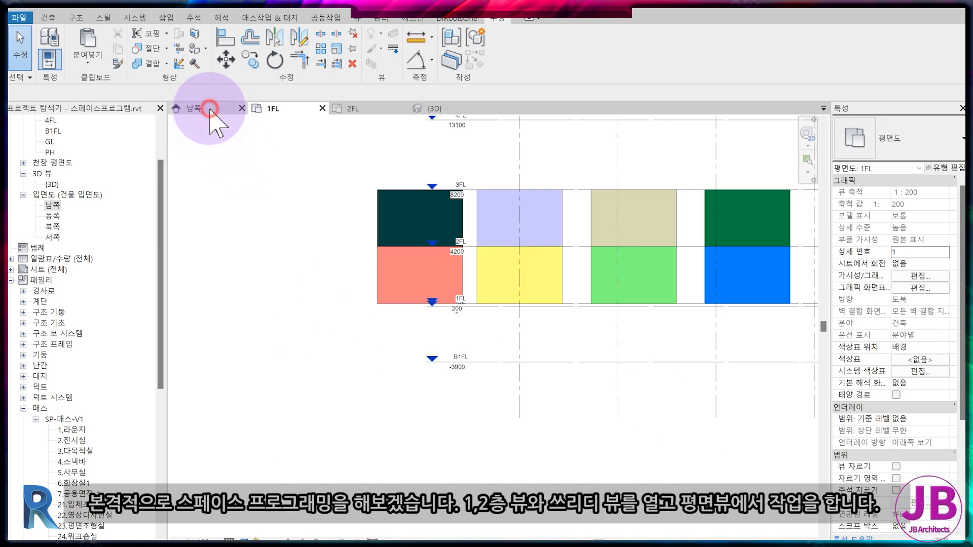
left_click(242, 108)
key("w")
key("t")
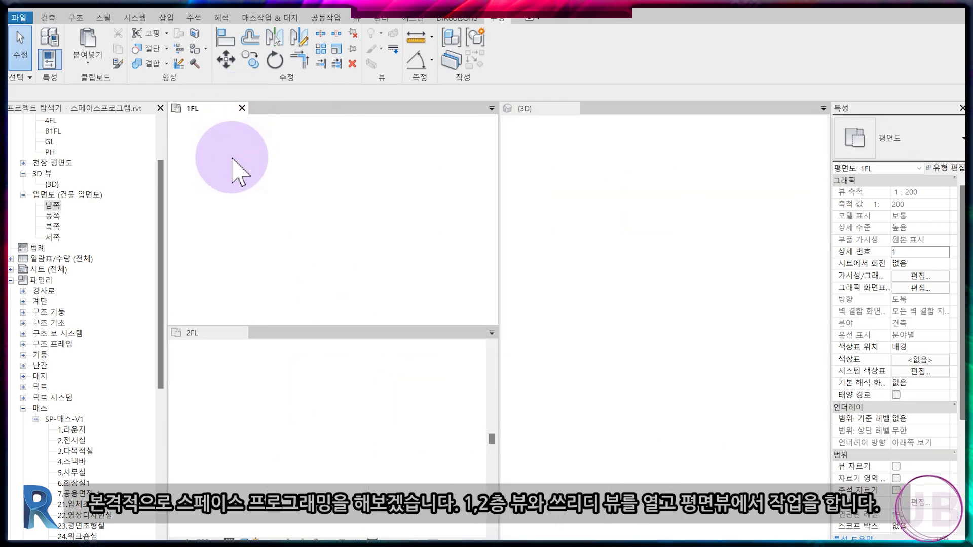
Step: Group the 2FL view with 1FL beside the 3D view, and fit the contents of all open views
left_click_drag(203, 333, 274, 108)
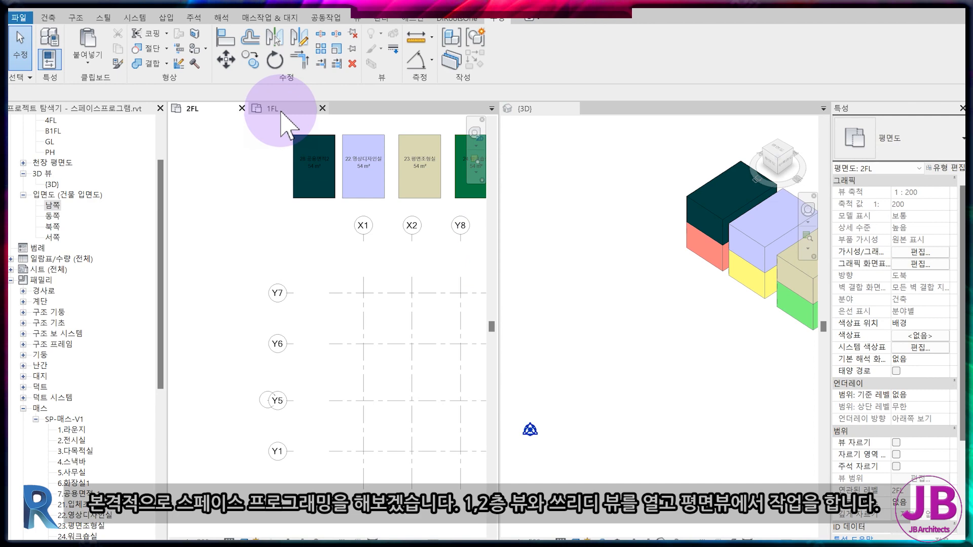
left_click(193, 109)
key("z")
key("a")
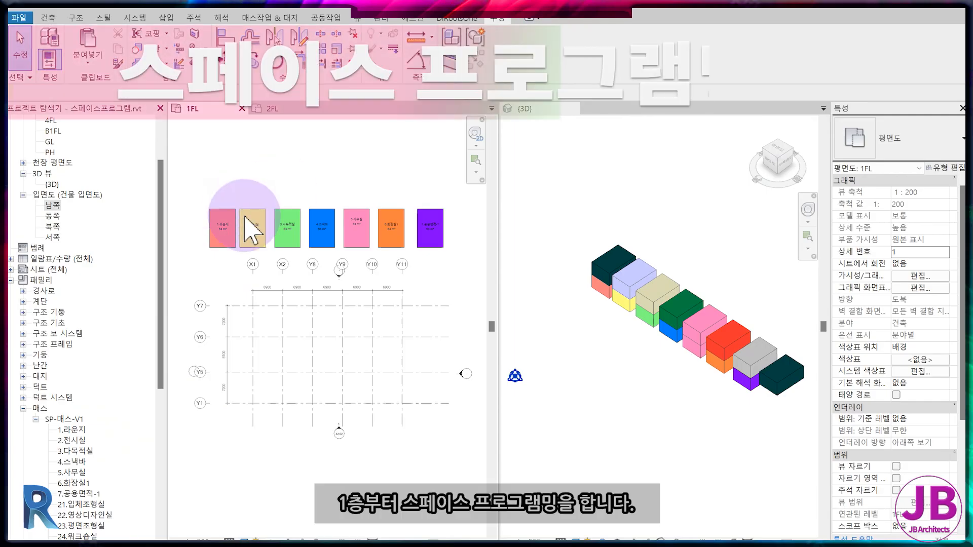
Step: Move the 3.다목적실 mass and its tag by the mass's upper-left corner to the X1/Y7 grid intersection on 1FL, and select the mass
left_click(325, 231)
scroll(302, 226, "up", 3)
left_click_drag(327, 153, 289, 226)
key("m")
key("v")
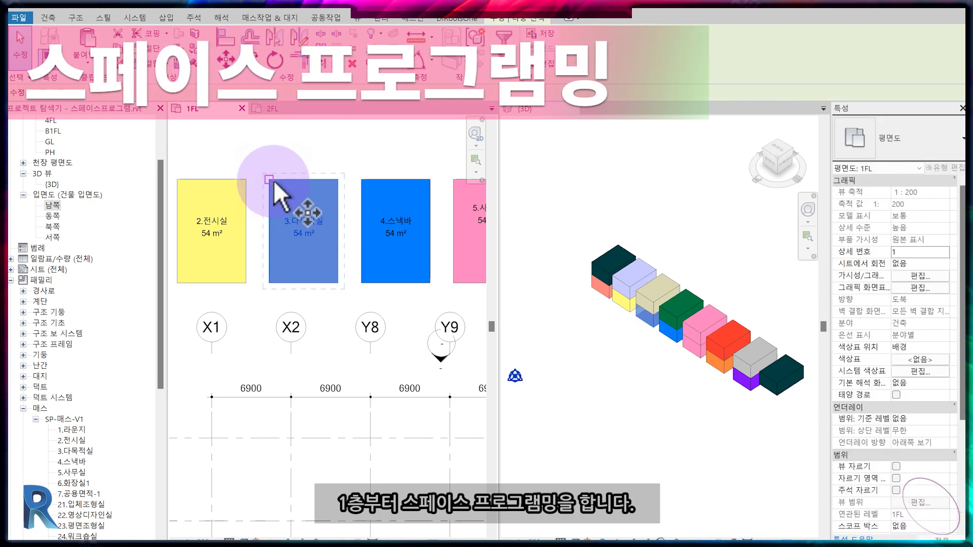
left_click(269, 179)
middle_click_drag(243, 400, 260, 239)
middle_click_drag(239, 358, 350, 264)
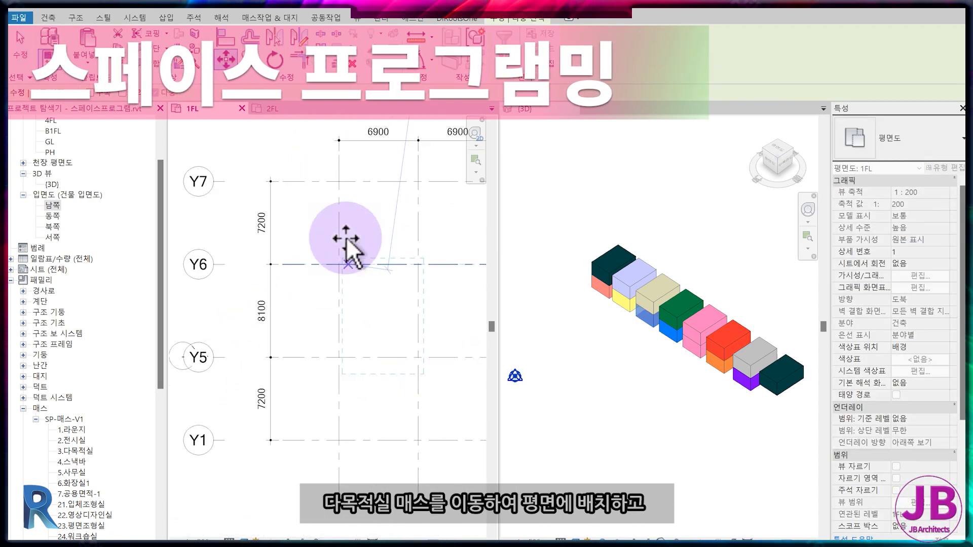
left_click(339, 183)
left_click(390, 235)
left_click(409, 247)
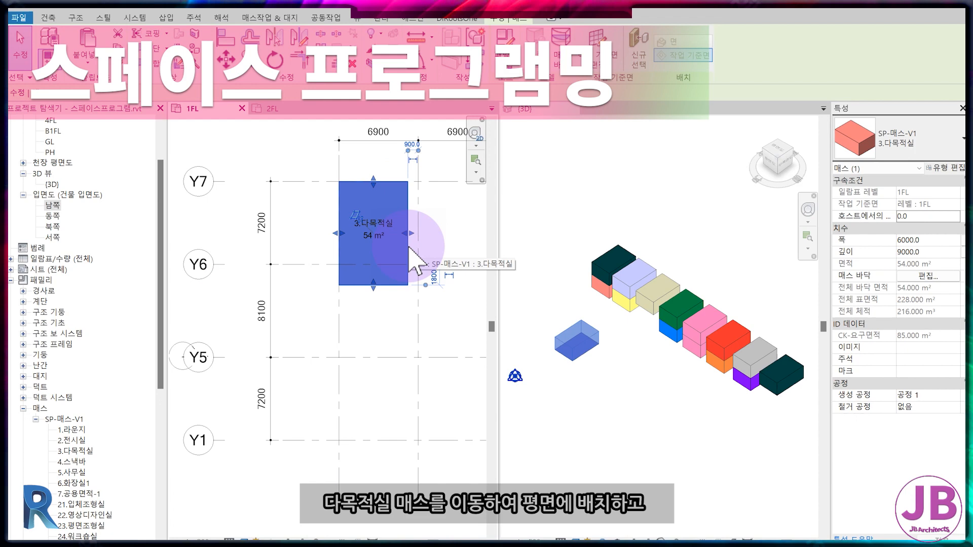
Step: Align the right edge of the 3.다목적실 mass to grid X2 on 1FL
left_click(424, 244)
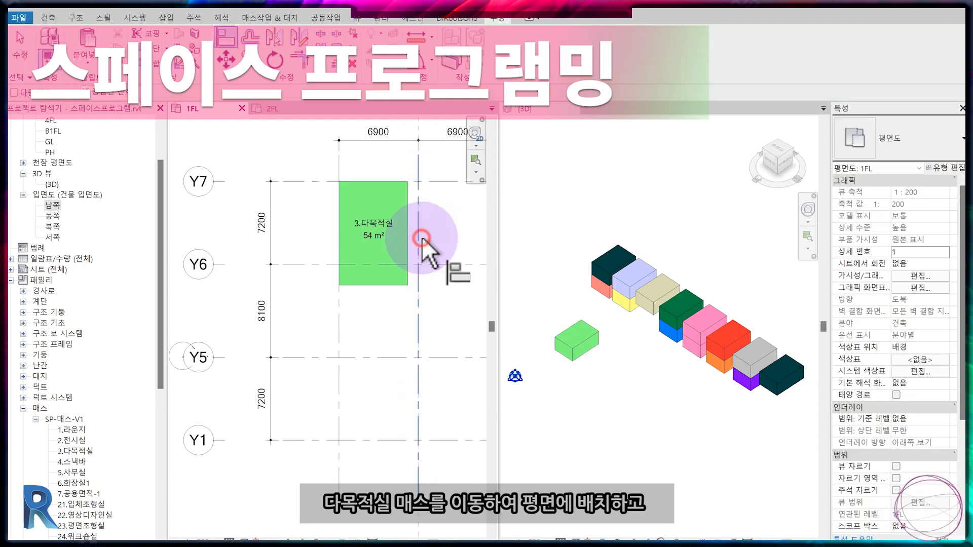
left_click(407, 236)
scroll(388, 306, "down", 1)
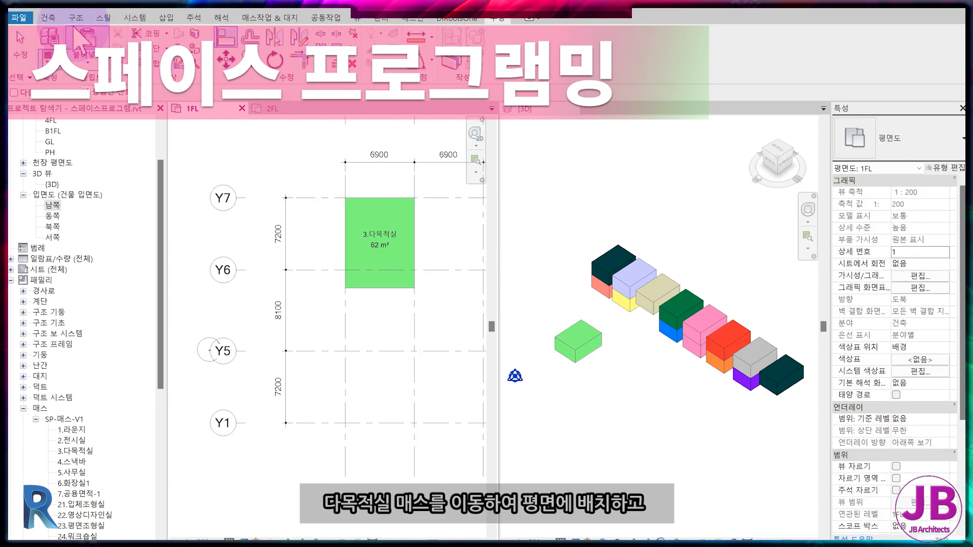
Step: Stretch the lower edge of the 3.다목적실 mass down to grid Y5
left_click(382, 290)
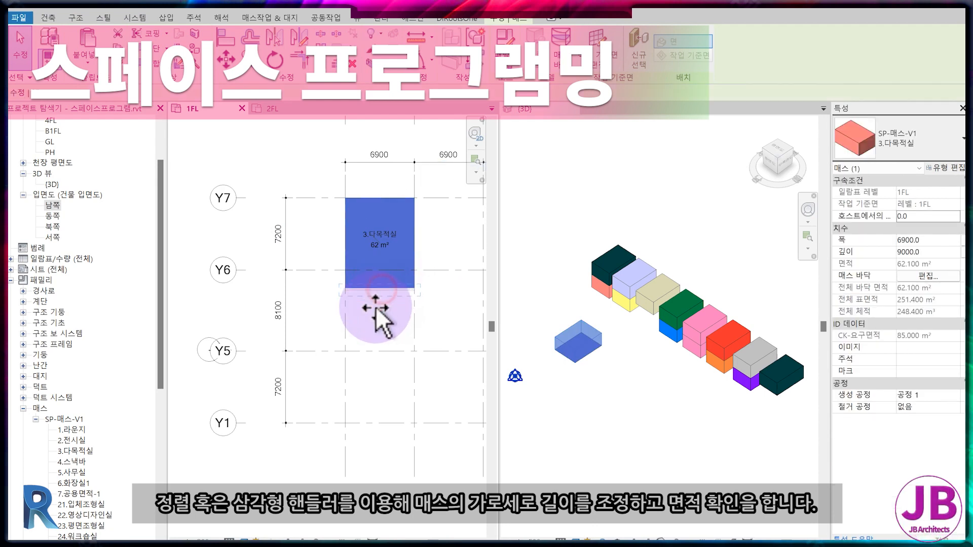
left_click_drag(380, 351, 381, 351)
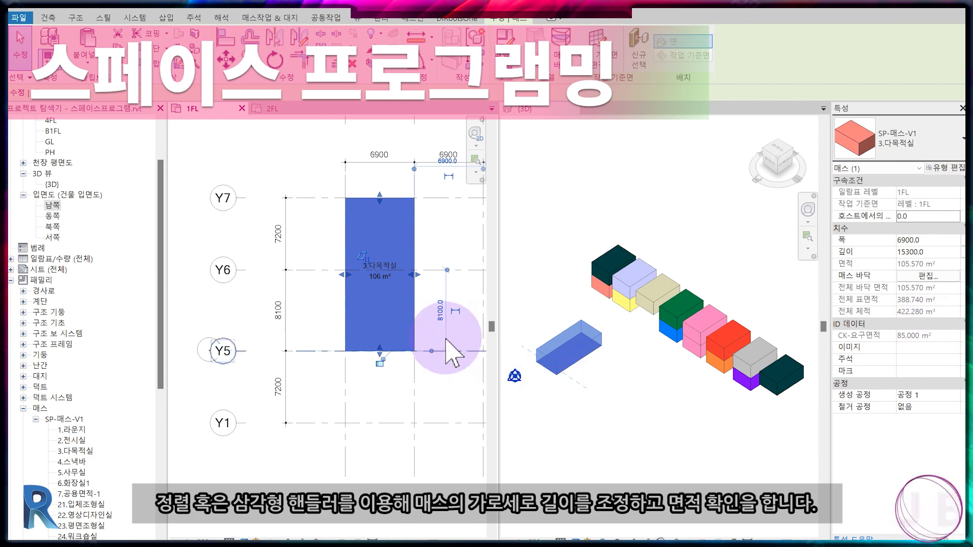
key("Escape")
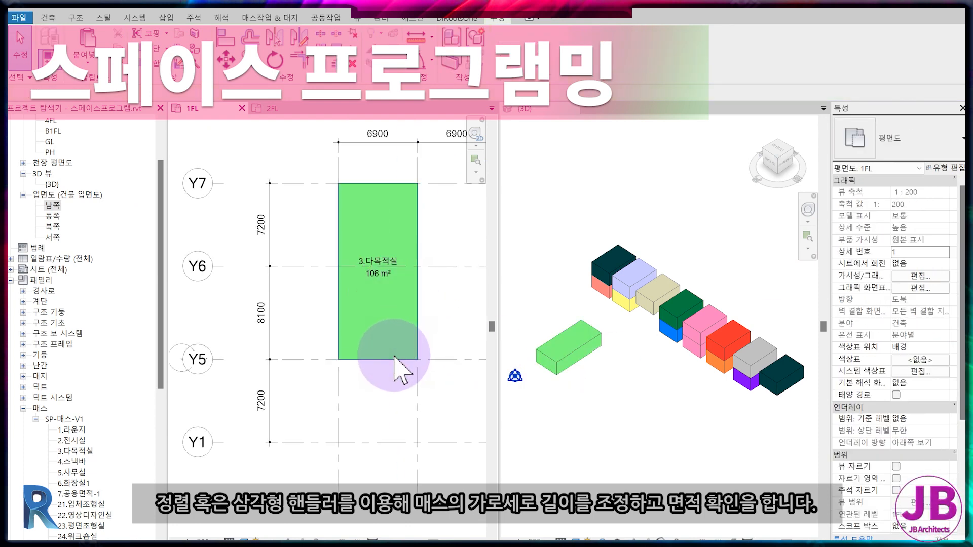
Step: Pull the lower edge of the 3.다목적실 mass back up to a length of about 12200
left_click(395, 357)
left_click_drag(380, 359, 382, 327)
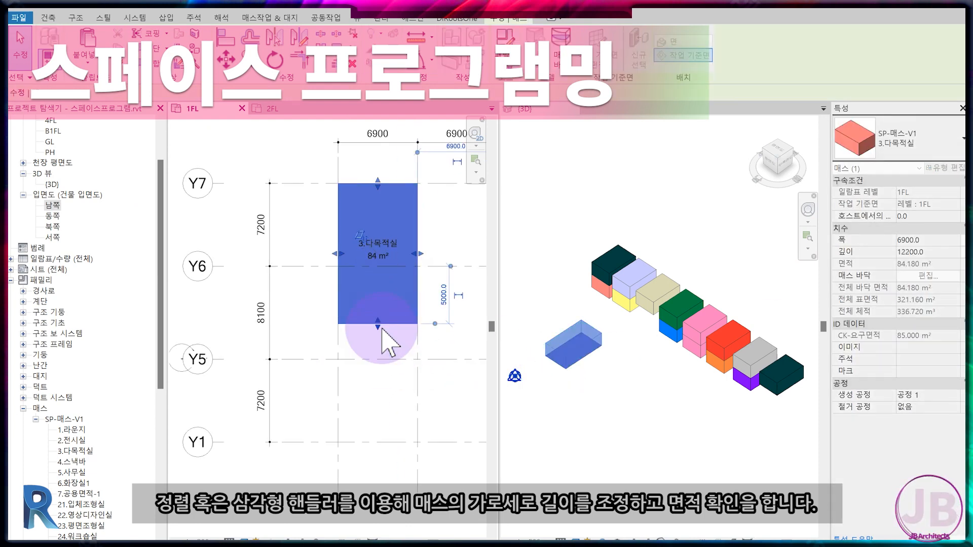
key("Escape")
scroll(378, 354, "down", 3)
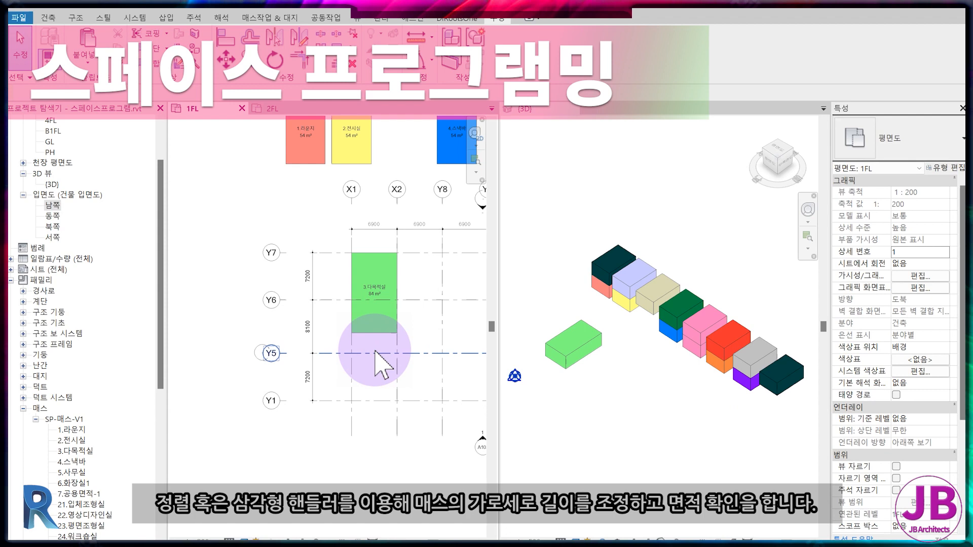
Step: Draw a horizontal reference plane under the 3.다목적실 mass and position it 5100 below grid Y6
left_click(48, 18)
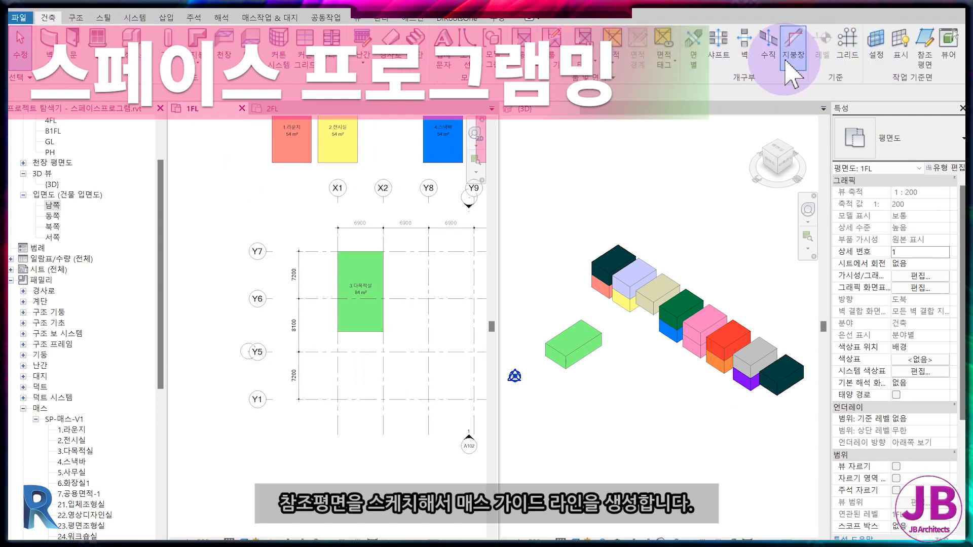
left_click(924, 60)
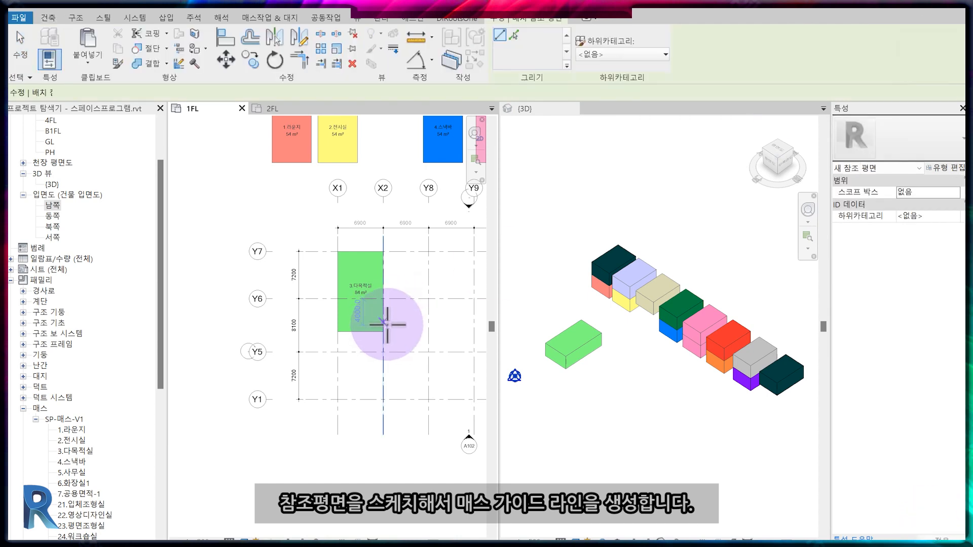
left_click(322, 325)
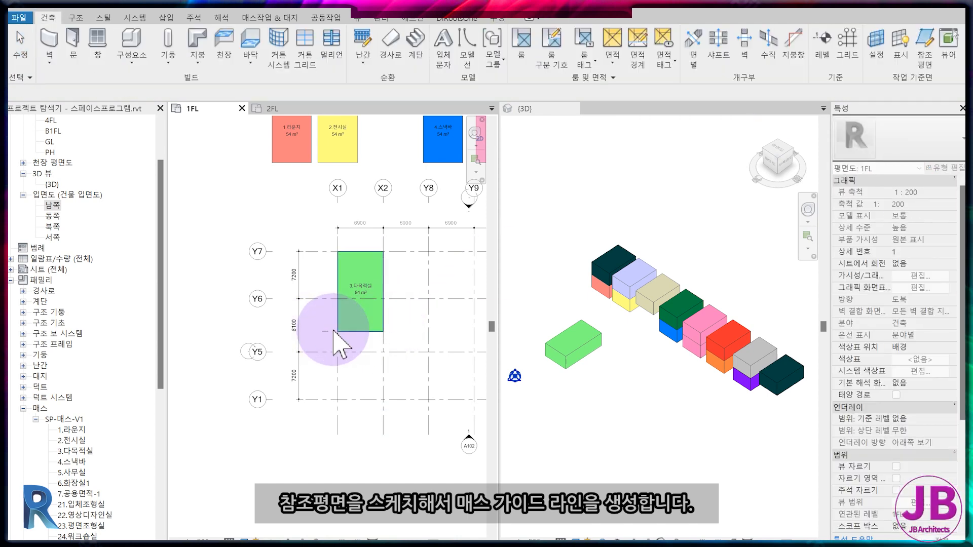
scroll(326, 331, "up", 2)
left_click(383, 331)
key("Escape")
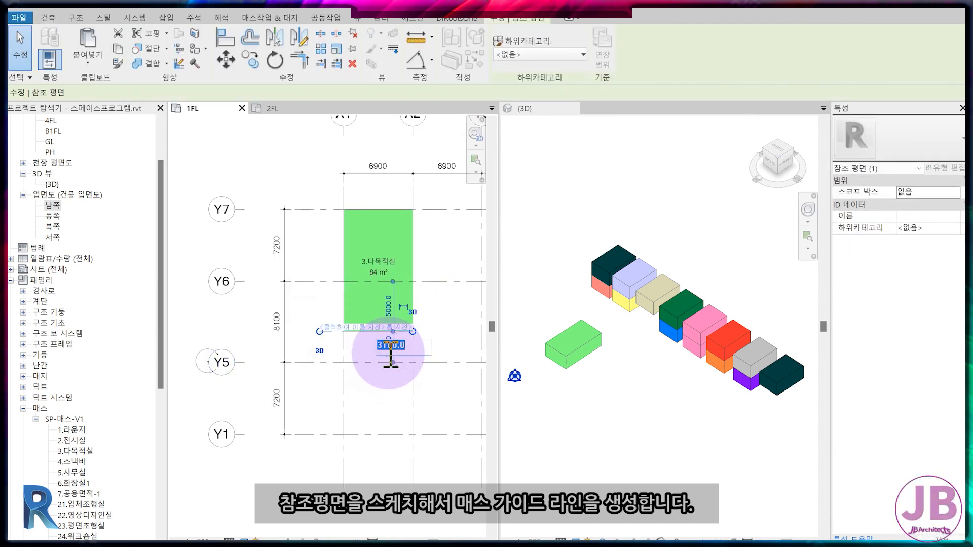
type("3")
left_click(389, 358)
scroll(383, 350, "up", 4)
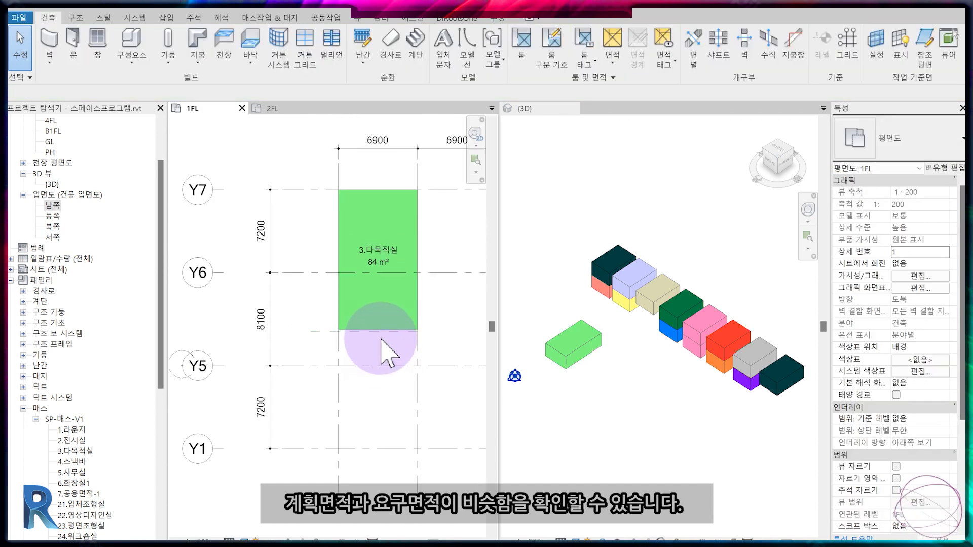
Step: Align the lower edge of the 3.다목적실 mass to the reference plane, and compare its area with the required area
key("a")
key("l")
left_click(389, 324)
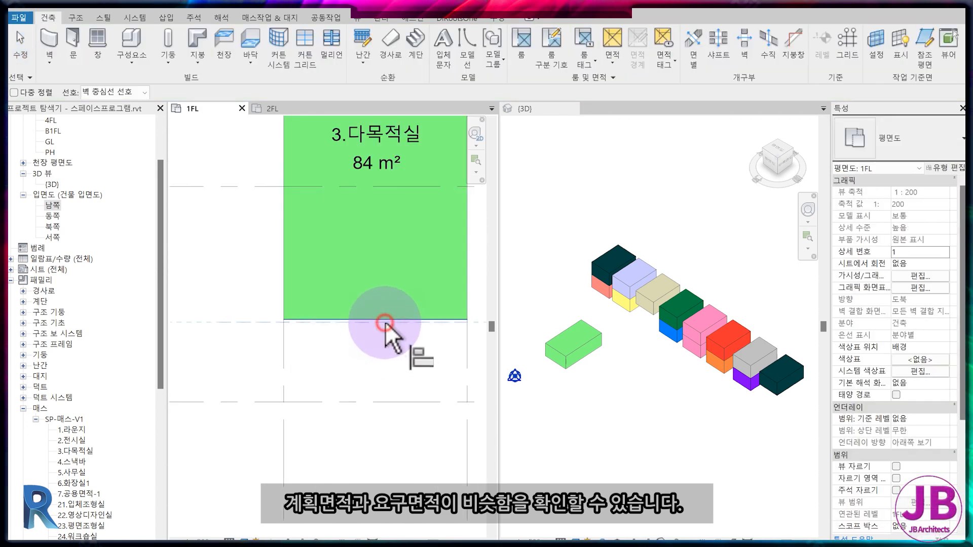
left_click(385, 320)
scroll(348, 303, "down", 3)
key("Escape")
key("Escape")
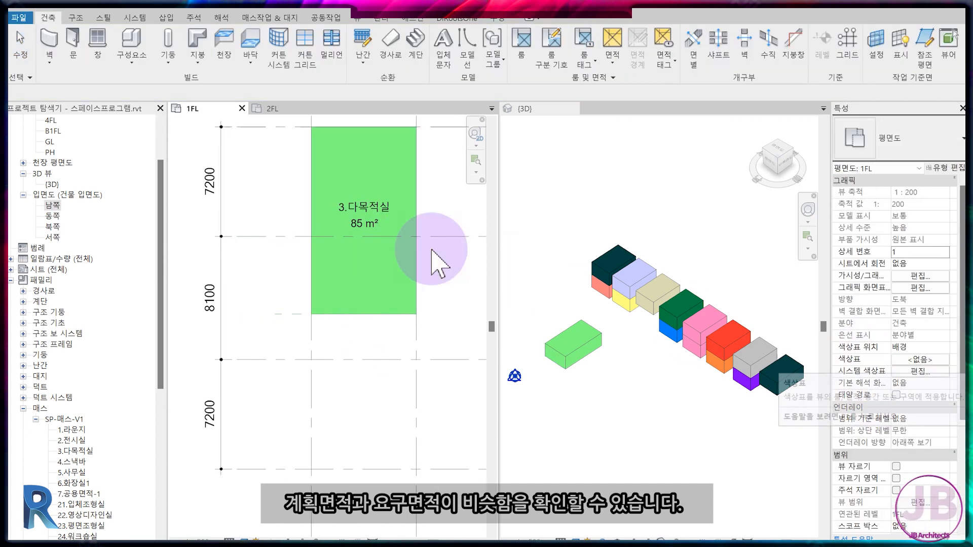
left_click(369, 141)
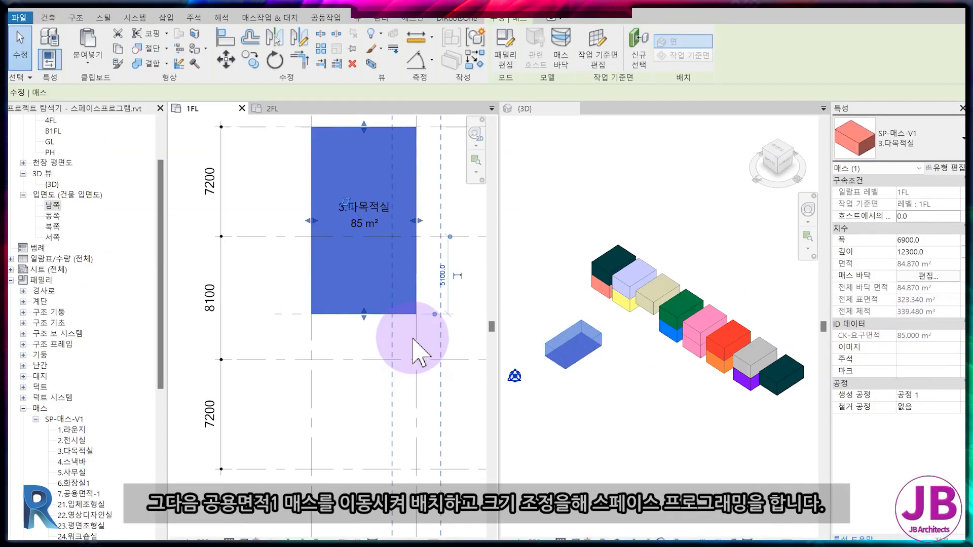
key("Escape")
Step: Move the 7.공용면적-1 mass and its tag to the X2/Y7 intersection, and align its right and lower edges to grids Y8 and Y5
scroll(402, 350, "down", 3)
middle_click_drag(402, 358, 348, 422)
middle_click_drag(370, 293, 235, 354)
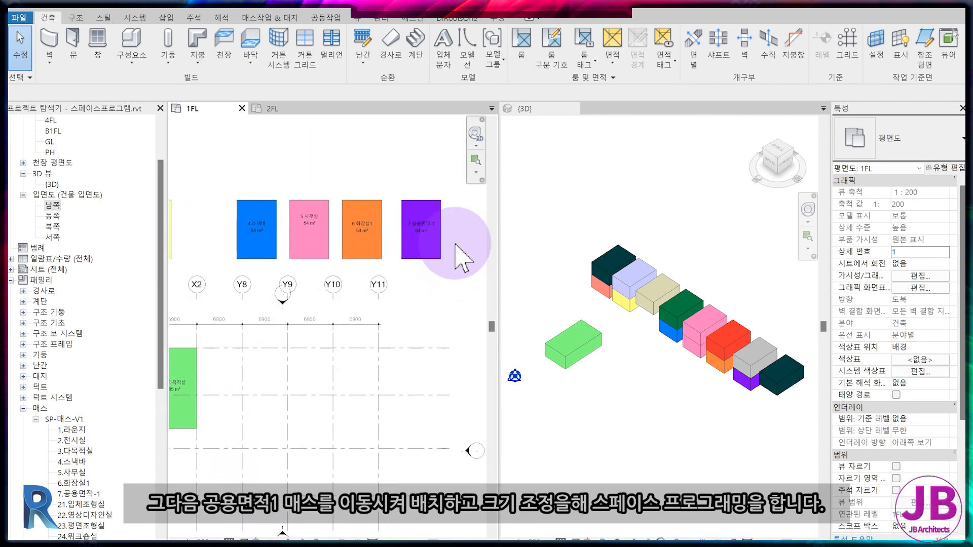
left_click(421, 243)
left_click_drag(405, 202, 200, 351)
middle_click_drag(226, 373, 347, 271)
scroll(347, 272, "up", 3)
key("Escape")
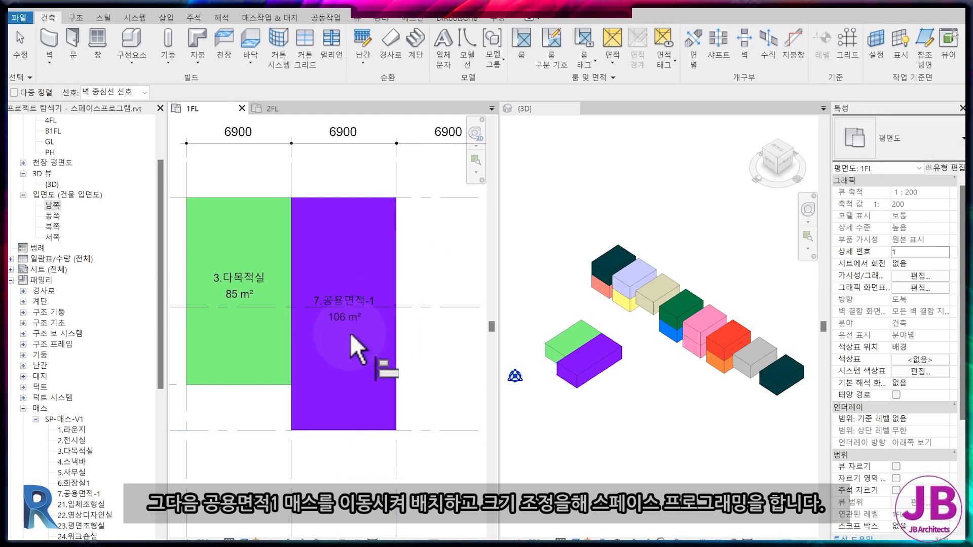
Step: Move the 6.화장실1 mass and its tag by the mass's upper-left corner to the Y8/Y7 grid intersection
scroll(355, 375, "down", 3)
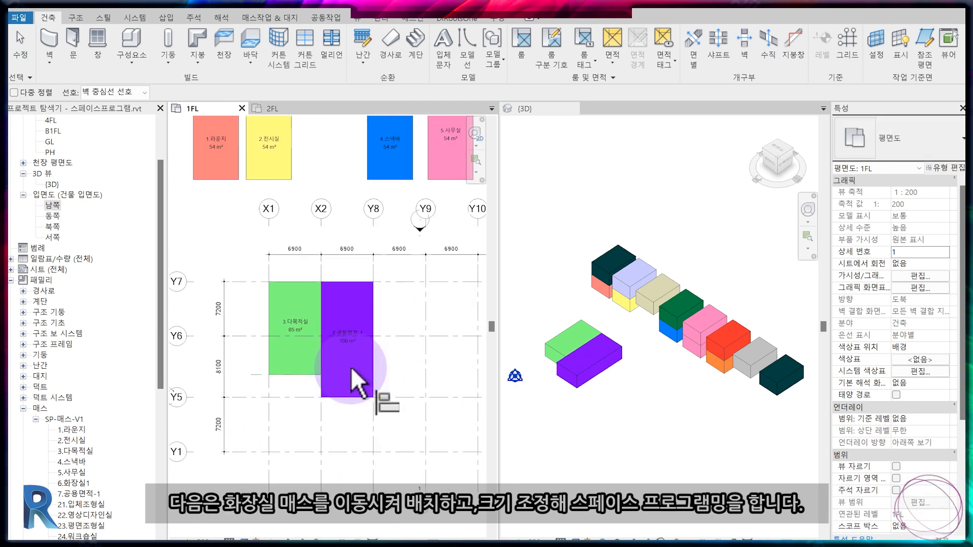
middle_click_drag(394, 357, 350, 411)
middle_click_drag(482, 256, 467, 224)
left_click(420, 206)
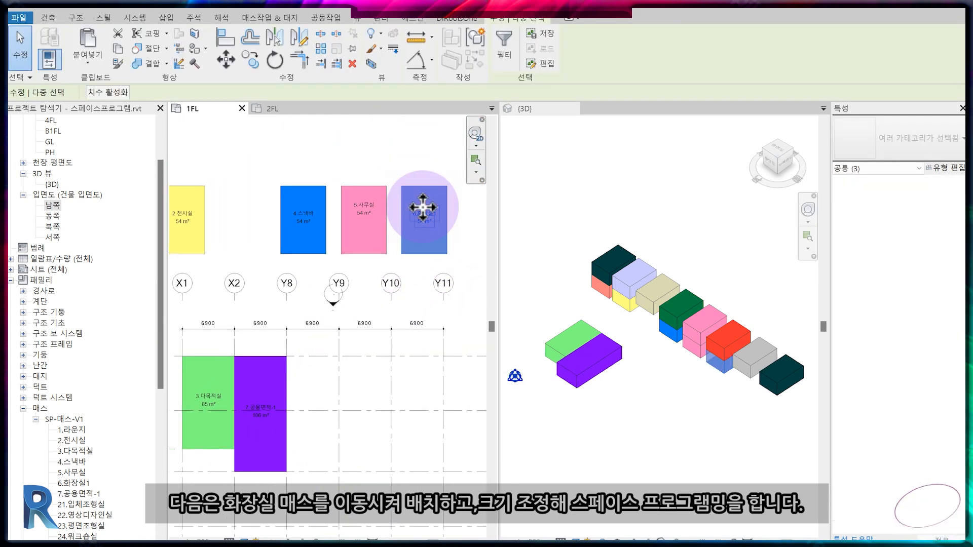
left_click_drag(409, 196, 303, 330)
left_click(286, 351)
Step: Align the right edge of the 6.화장실1 mass to grid Y9 and its lower edge to grid Y6
scroll(330, 394, "up", 3)
key("Escape")
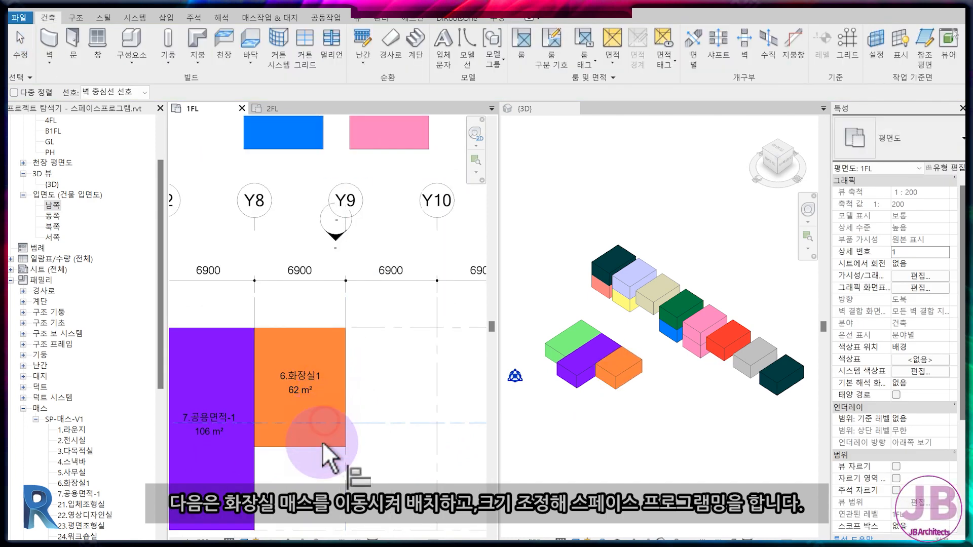
left_click(322, 444)
scroll(324, 444, "down", 3)
middle_click_drag(326, 452, 374, 409)
key("Escape")
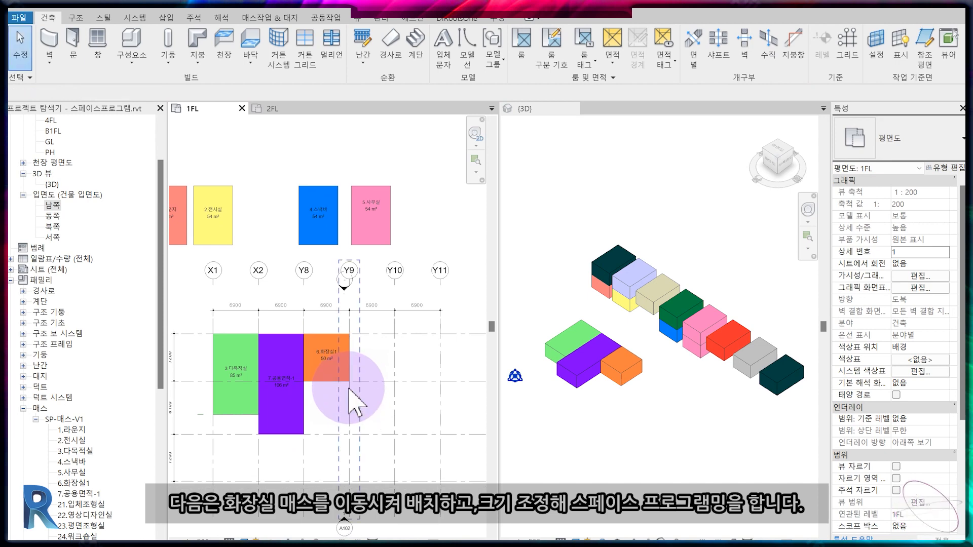
Step: Move the 5.사무실 mass and its tag onto grid Y7 beside the 6.화장실1 mass
middle_click_drag(271, 271, 200, 254)
scroll(317, 238, "up", 2)
left_click(364, 191)
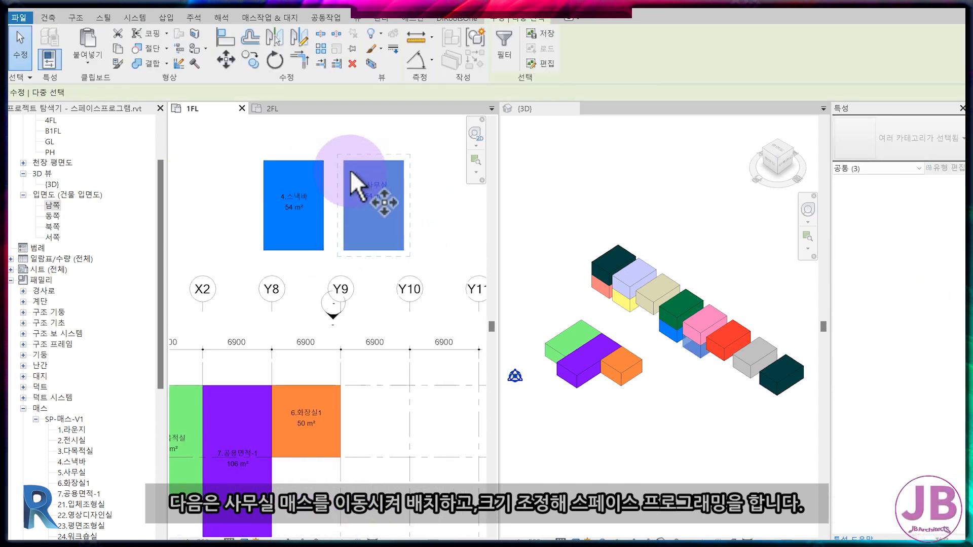
key("m")
key("v")
left_click(343, 161)
scroll(340, 392, "up", 3)
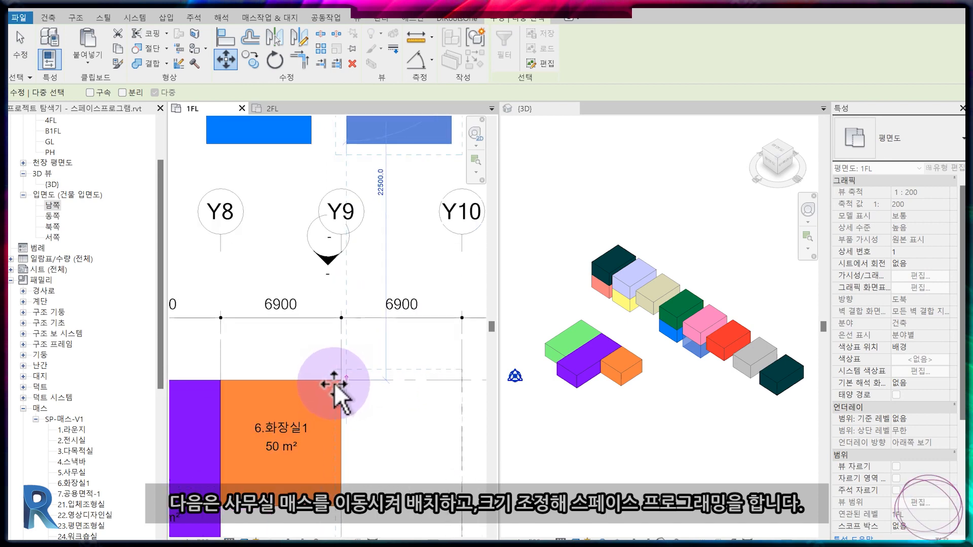
left_click(360, 381)
middle_click_drag(358, 386, 343, 337)
Step: Align the left edge of the 5.사무실 mass to grid Y9 and its right edge to grid Y10
key("a")
key("l")
scroll(325, 375, "up", 1)
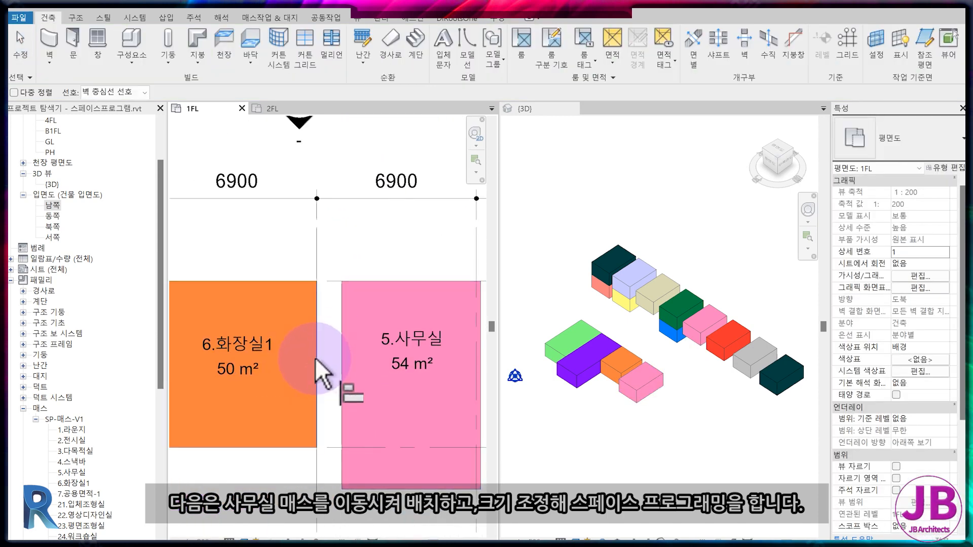
left_click(341, 359)
scroll(355, 372, "down", 2)
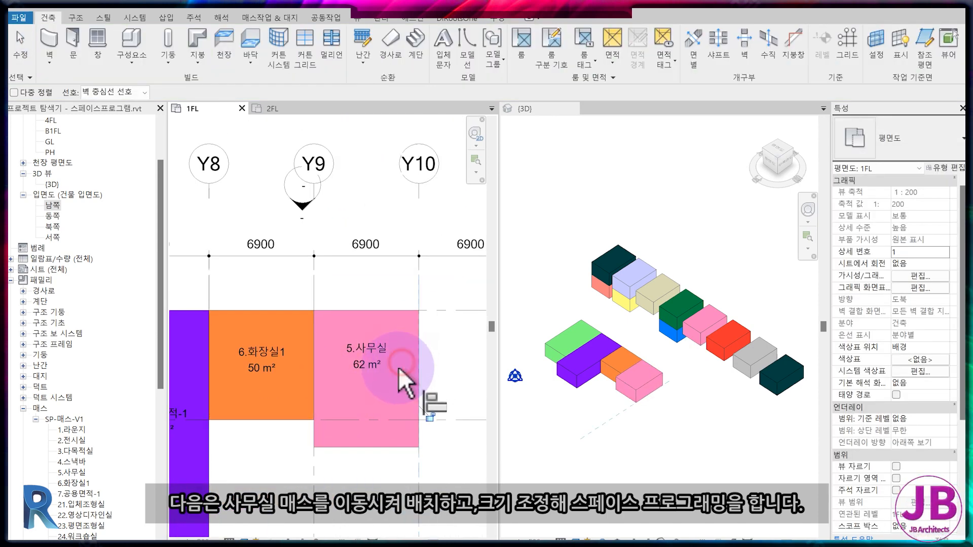
middle_click_drag(398, 367, 376, 351)
key("Escape")
Step: Shorten the 5.사무실 mass by raising its lower edge above grid Y6, to an area of about 39 m²
left_click_drag(359, 410, 342, 359)
key("Escape")
middle_click_drag(405, 391, 357, 392)
left_click(341, 330)
key("Escape")
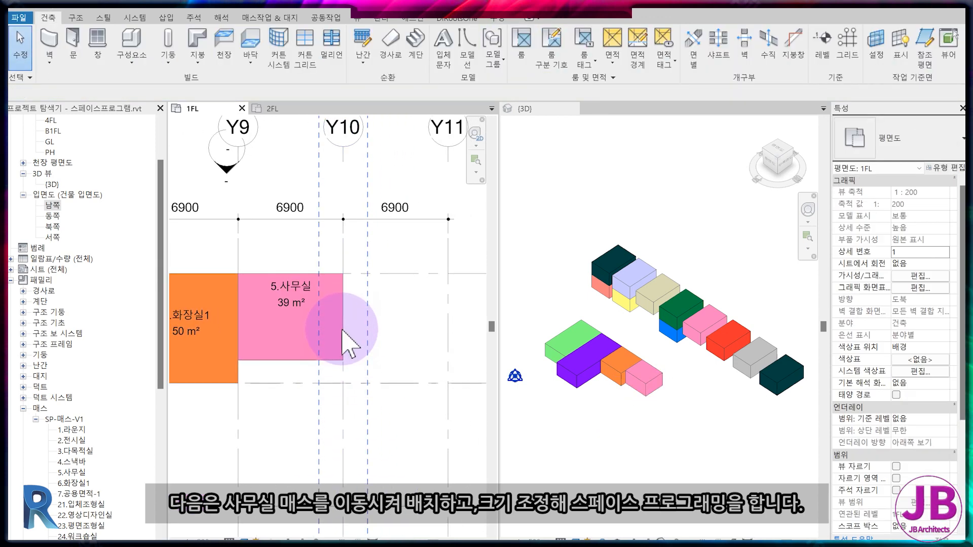
Step: Widen the 5.사무실 mass to about midway between grids Y10 and Y11, giving an area of about 59 m²
left_click(346, 321)
key("Escape")
left_click(303, 363)
left_click_drag(343, 317, 395, 319)
key("Escape")
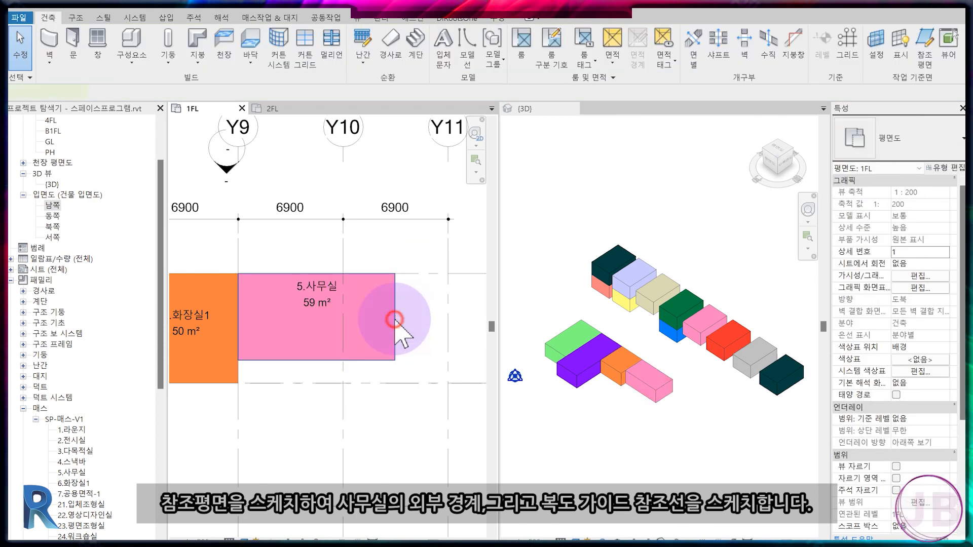
left_click(394, 319)
key("Escape")
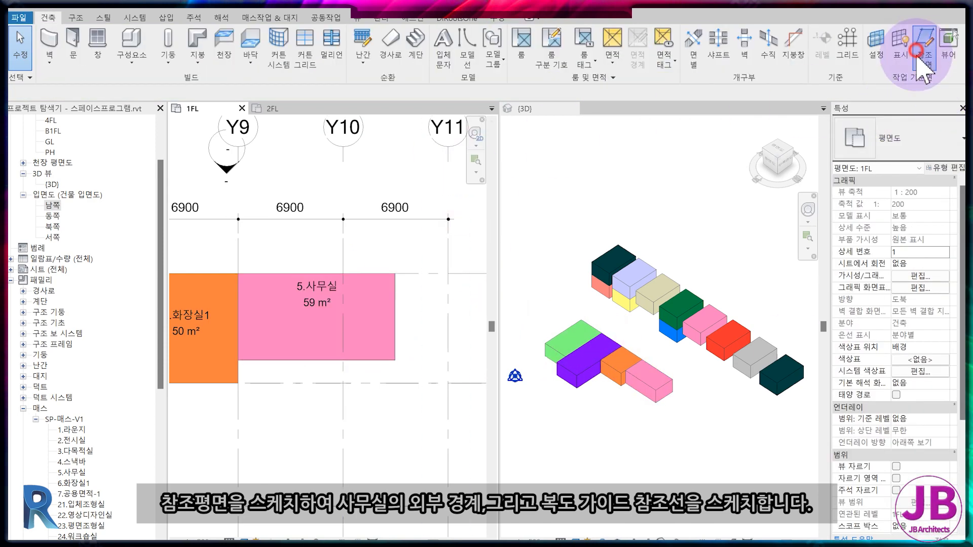
Step: Draw a vertical reference plane about 3704 right of grid Y10 and a horizontal one across the 5.사무실 mass, set 1800 above grid Y6
left_click(918, 54)
left_click(401, 378)
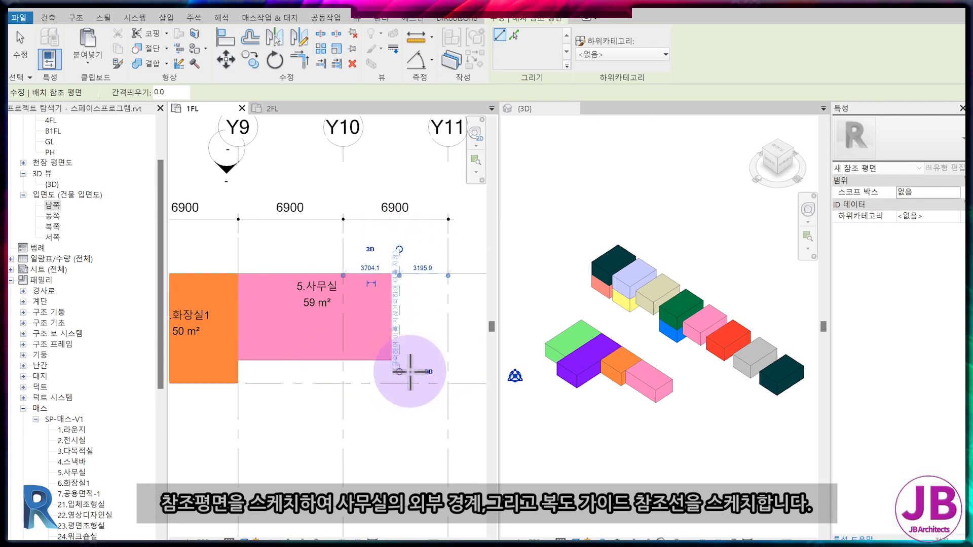
left_click(255, 361)
left_click(427, 357)
key("Escape")
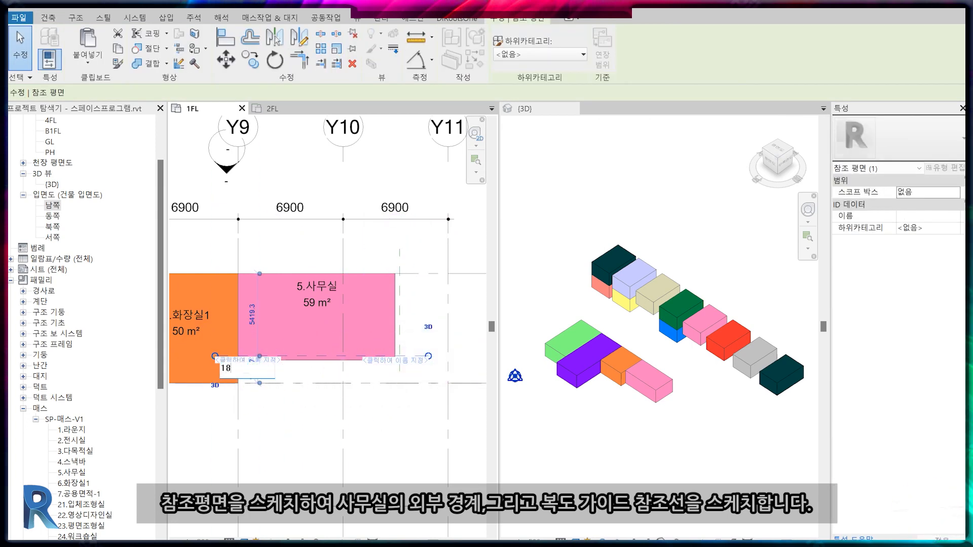
key("Escape")
scroll(372, 387, "up", 2)
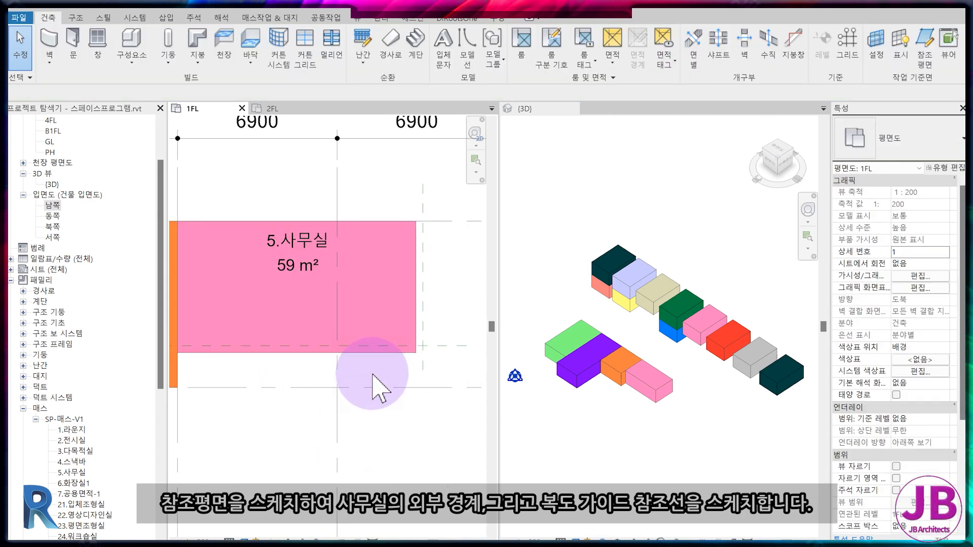
Step: Align the lower edge of the 5.사무실 mass to the horizontal reference plane
key("a")
key("l")
left_click(398, 346)
left_click(393, 353)
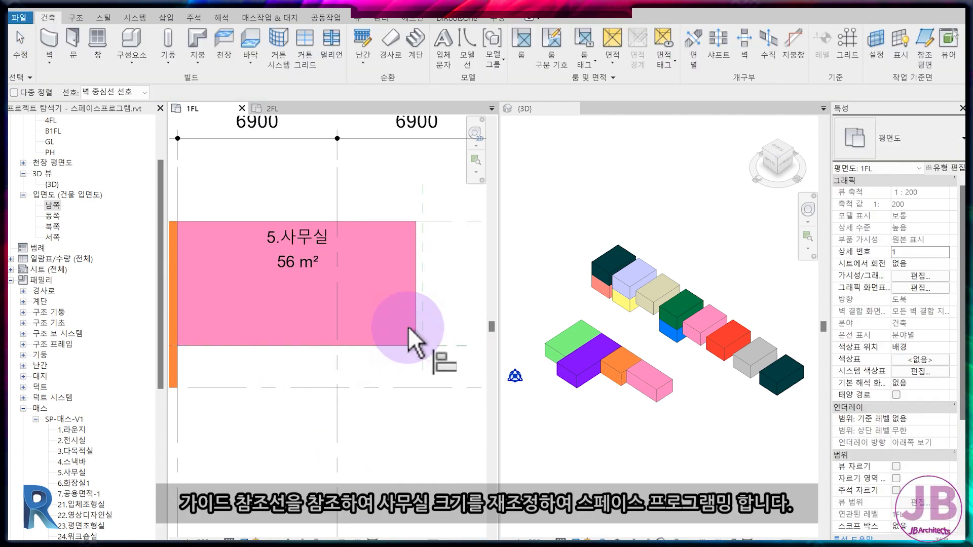
key("Escape")
Step: Shift the vertical reference plane beside the 5.사무실 mass closer to grid Y10
scroll(422, 309, "down", 1)
left_click(425, 321)
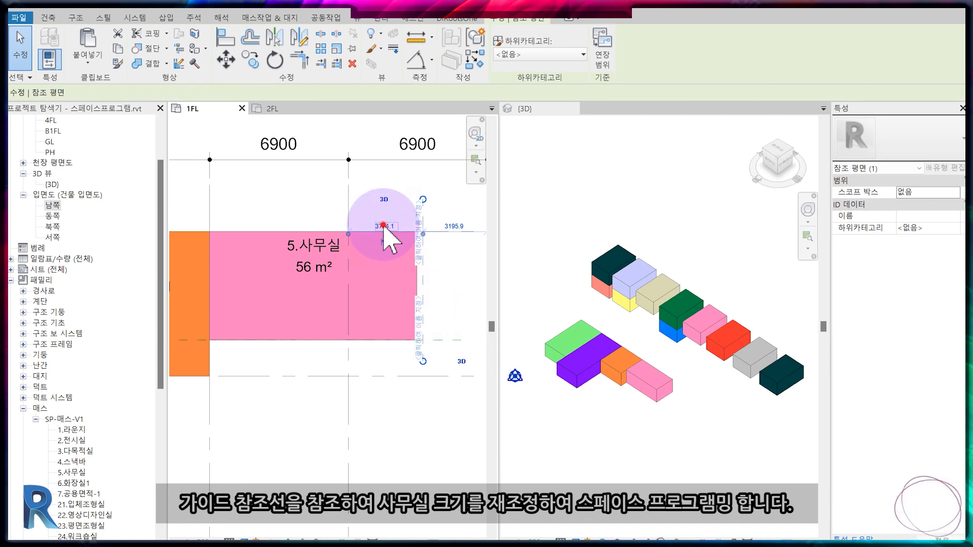
type("3600")
key("Return")
scroll(397, 272, "down", 1)
key("Escape")
scroll(434, 337, "up", 2)
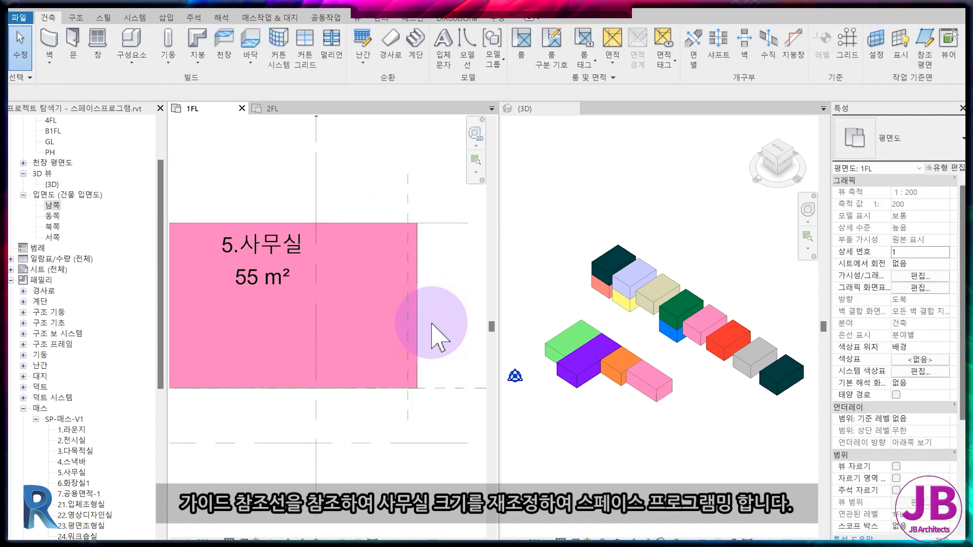
Step: Align the right edge of the 5.사무실 mass to the vertical reference plane, and move its tag down to the mass's centre
scroll(415, 320, "down", 1)
key("Escape")
left_click_drag(308, 275, 315, 330)
scroll(304, 402, "down", 1)
key("Escape")
scroll(343, 402, "down", 1)
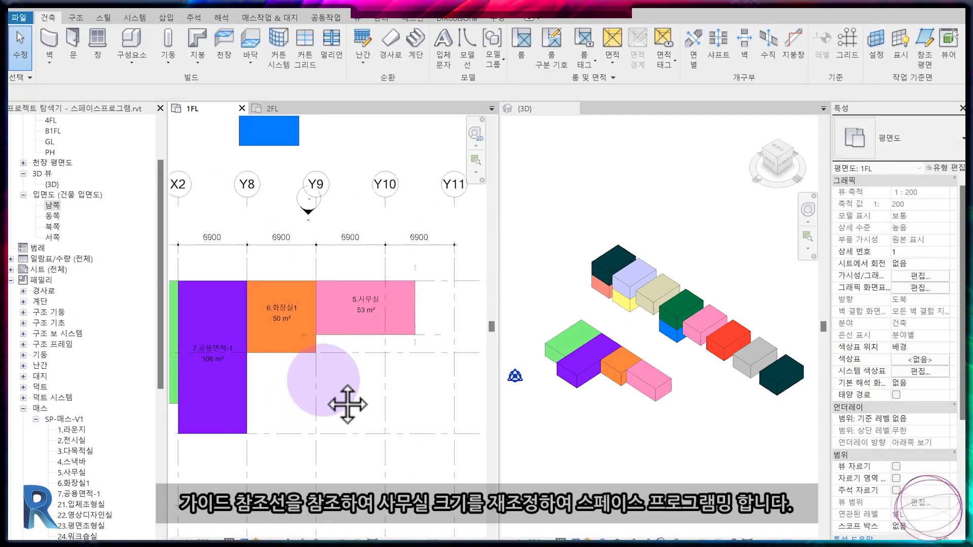
Step: Move the 1.라운지 mass and its tag directly below the 6.화장실1 mass, against the right edge of the 7.공용면적-1 mass at grid Y8
scroll(391, 404, "up", 1)
scroll(375, 400, "down", 1)
scroll(374, 397, "down", 1)
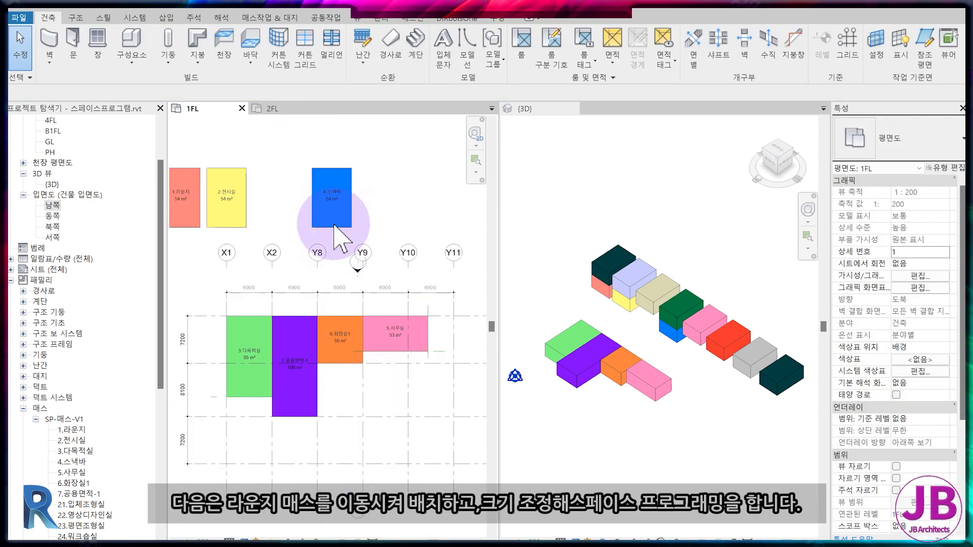
left_click(244, 204)
left_click(271, 217)
middle_click_drag(272, 217, 373, 217)
left_click_drag(304, 142, 256, 229)
left_click_drag(263, 175, 419, 369)
scroll(405, 370, "up", 4)
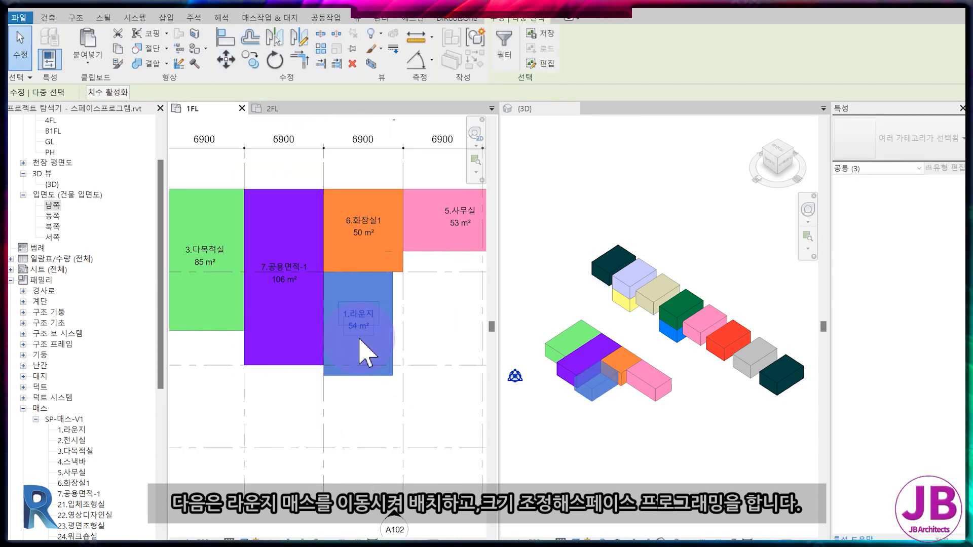
Step: Align the right edge of the 1.라운지 mass to grid Y9 and its lower edge to the grid line below, making it 6900 by 15300
key("Escape")
left_click(417, 340)
left_click(402, 328)
middle_click_drag(406, 459, 385, 406)
left_click(370, 428)
left_click(344, 338)
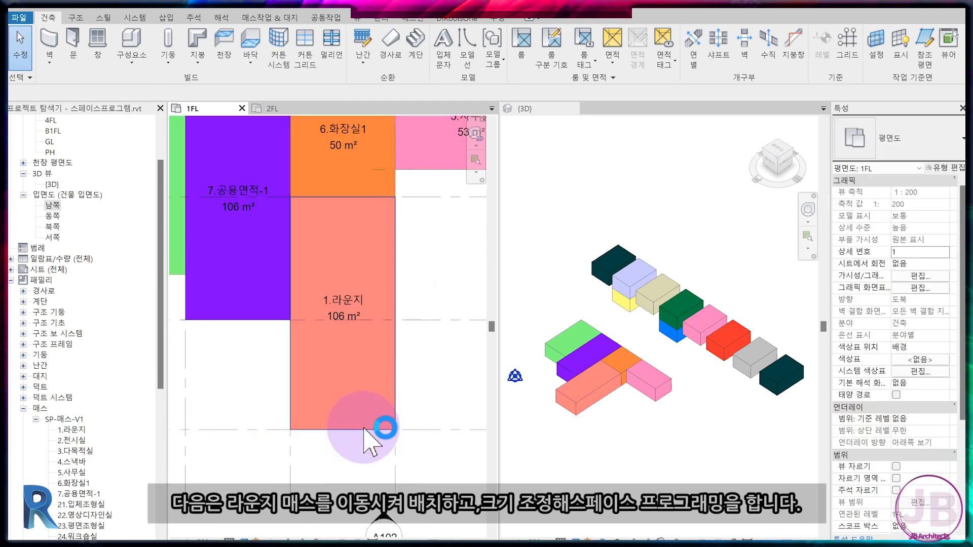
left_click(365, 429)
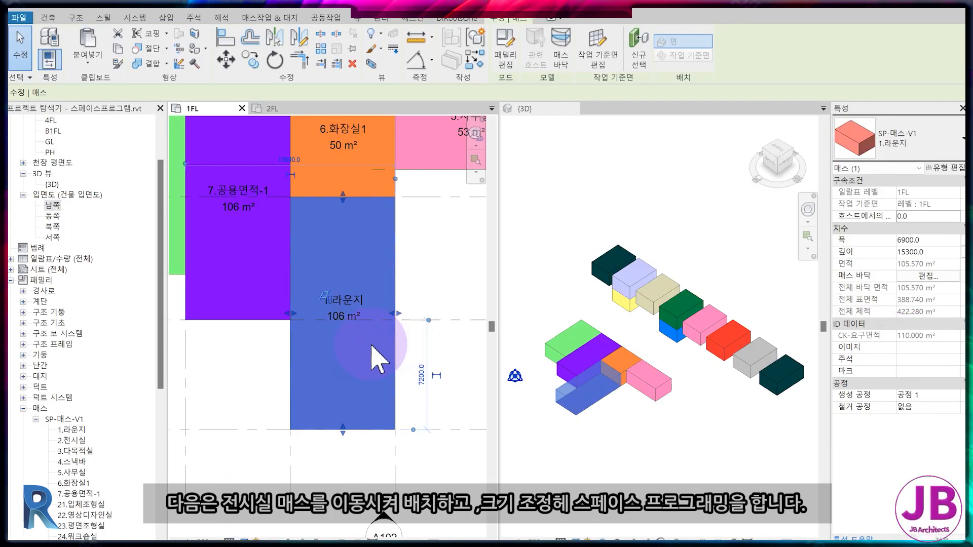
scroll(168, 325, "down", 2)
key("Escape")
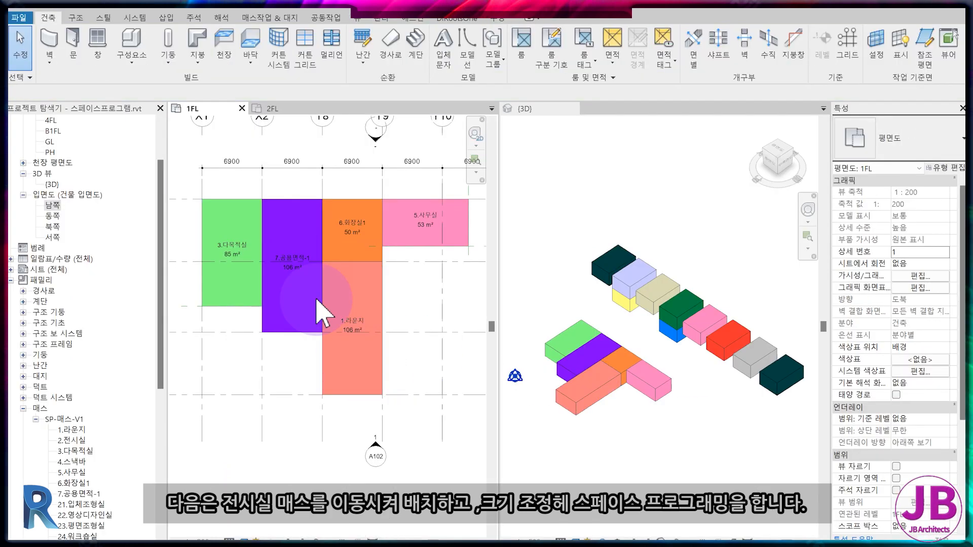
Step: Move the 2.전시실 mass and its tag beside the 1.라운지 mass, with its left edge on grid Y9
middle_click_drag(315, 282, 397, 418)
left_click(263, 176)
left_click_drag(259, 147, 346, 334)
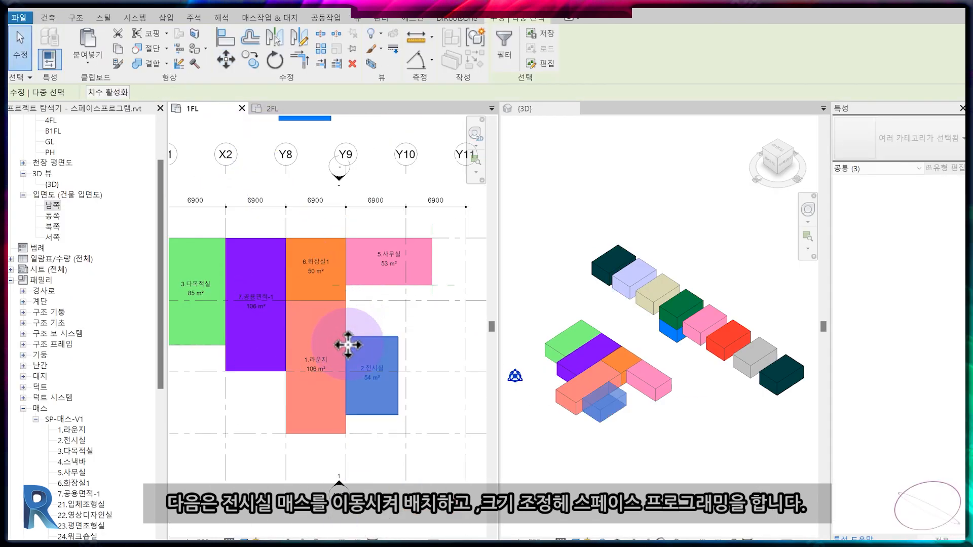
Step: Align the 2.전시실 mass's lower edge to the grid line along the base of 1.라운지 and its right edge to grid Y10
left_click(413, 429)
scroll(413, 429, "up", 2)
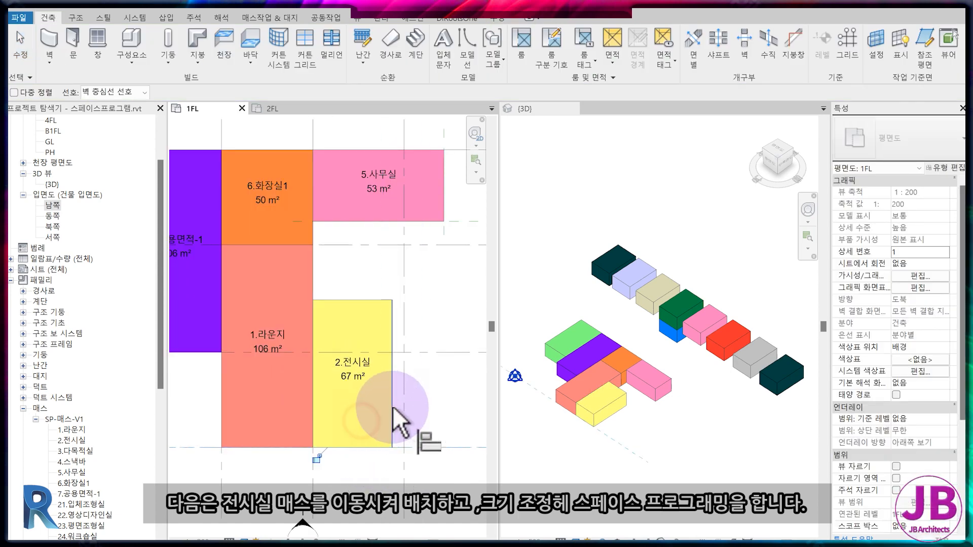
left_click_drag(391, 390, 401, 388)
scroll(405, 390, "up", 1)
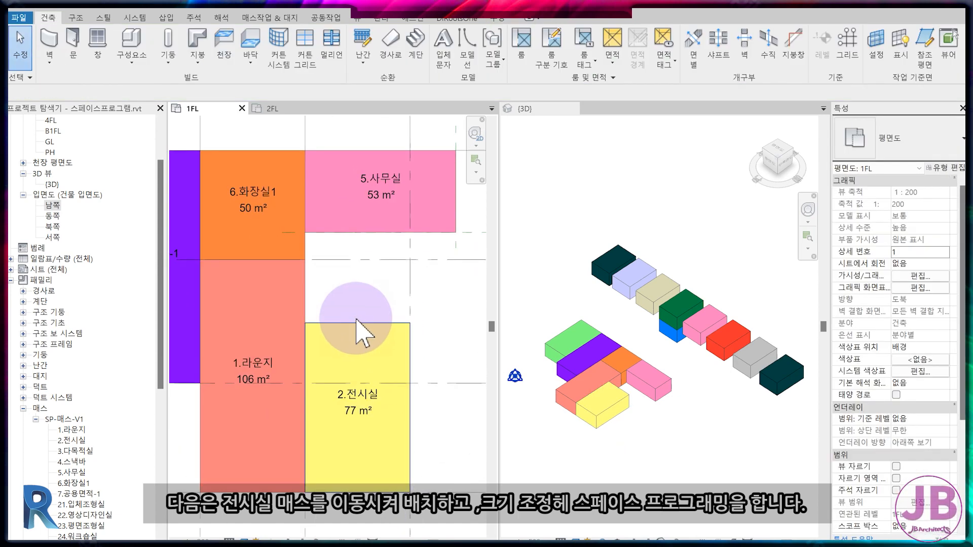
Step: Stretch the upper edge of the 2.전시실 mass to the grid line at the top of 1.라운지, making it 15300 long
left_click(357, 324)
left_click_drag(357, 285, 357, 287)
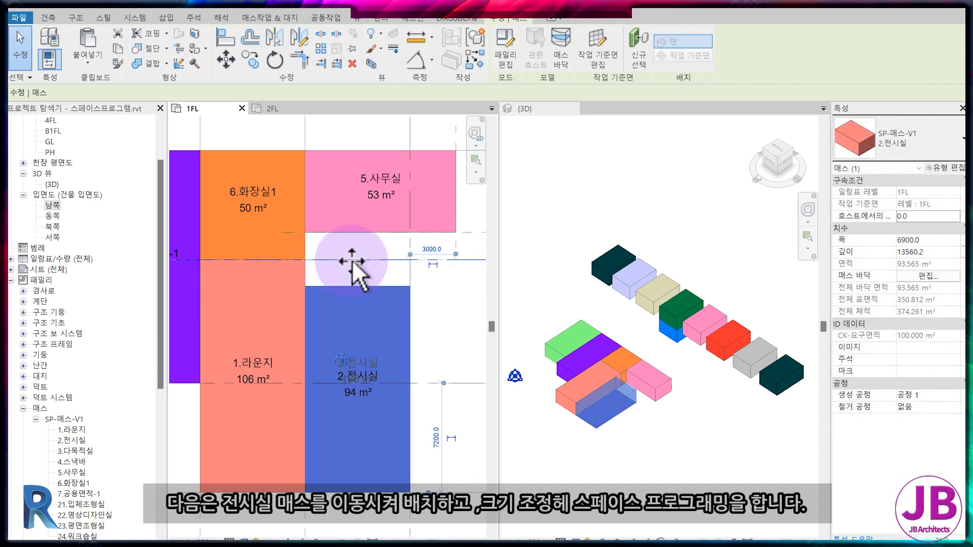
left_click_drag(352, 261, 352, 261)
key("Escape")
left_click(410, 381)
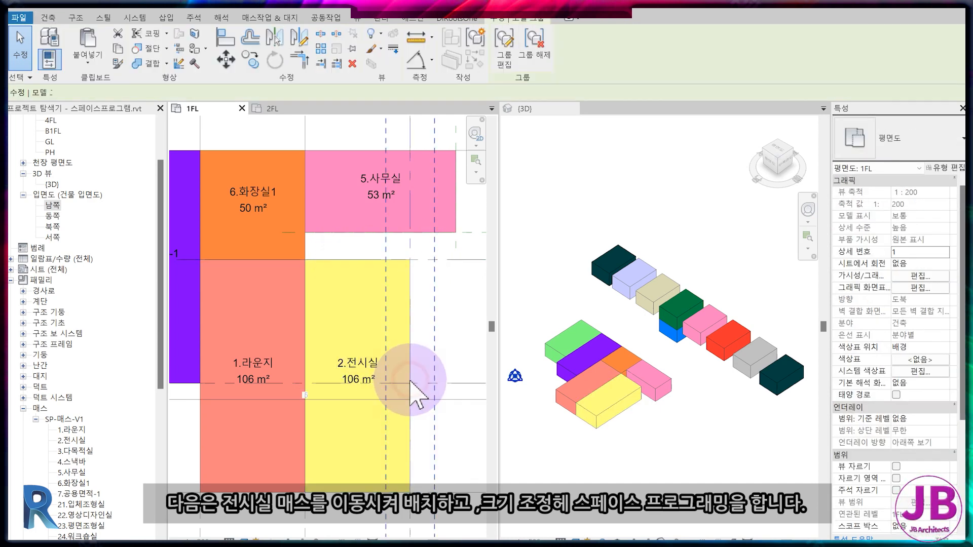
left_click(369, 271)
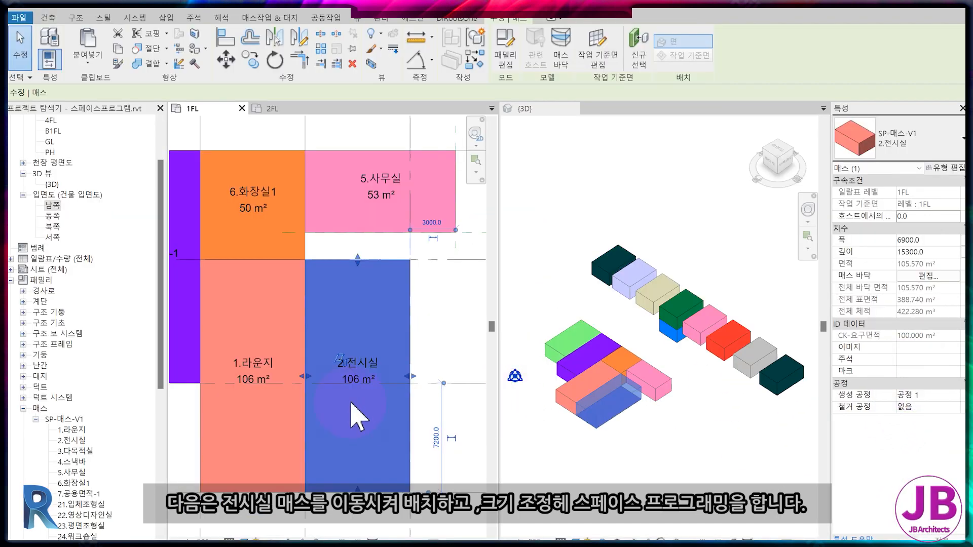
Step: Shorten the 4.스낵바 mass above the grid until its area is about 23 m²
scroll(167, 412, "down", 3)
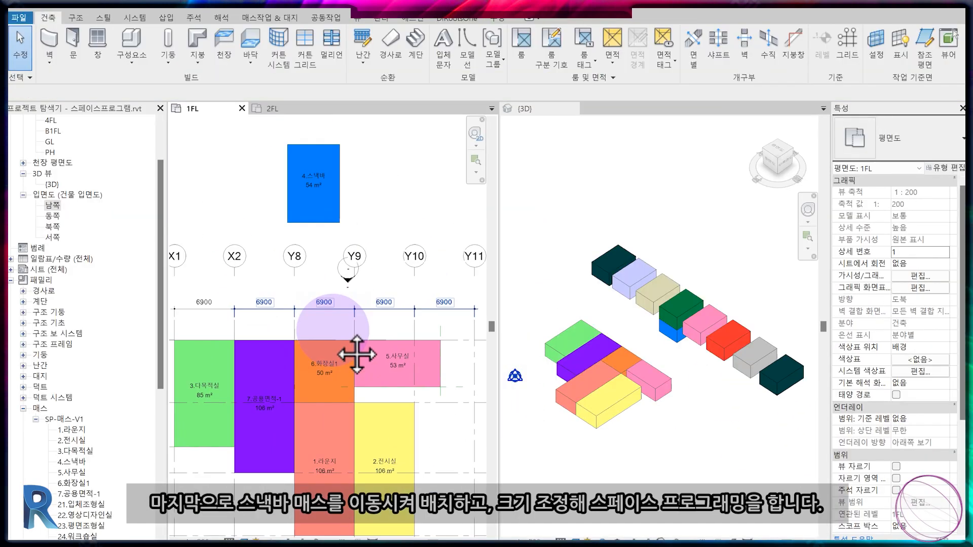
middle_click_drag(357, 355, 366, 375)
left_click(391, 218)
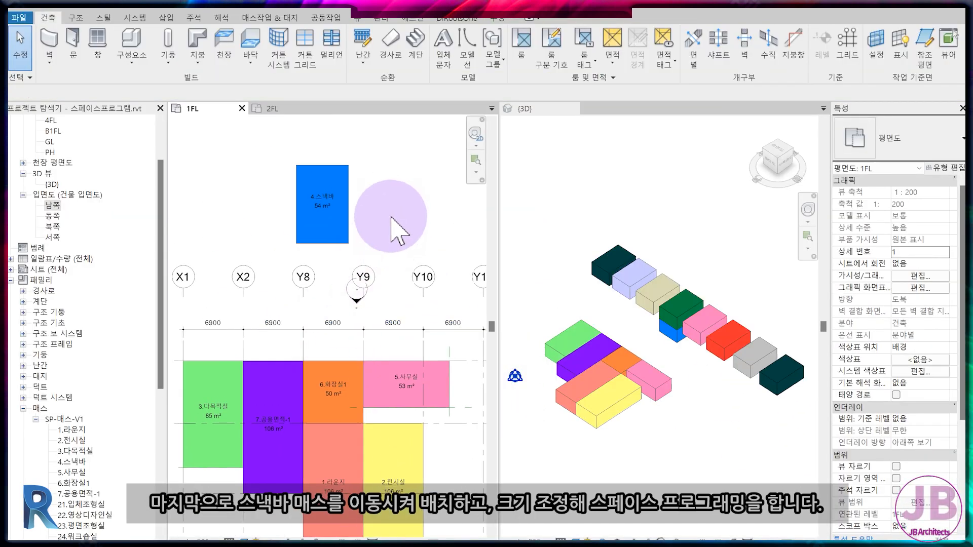
left_click(349, 230)
left_click_drag(323, 244, 326, 199)
scroll(325, 199, "up", 1)
left_click(318, 218)
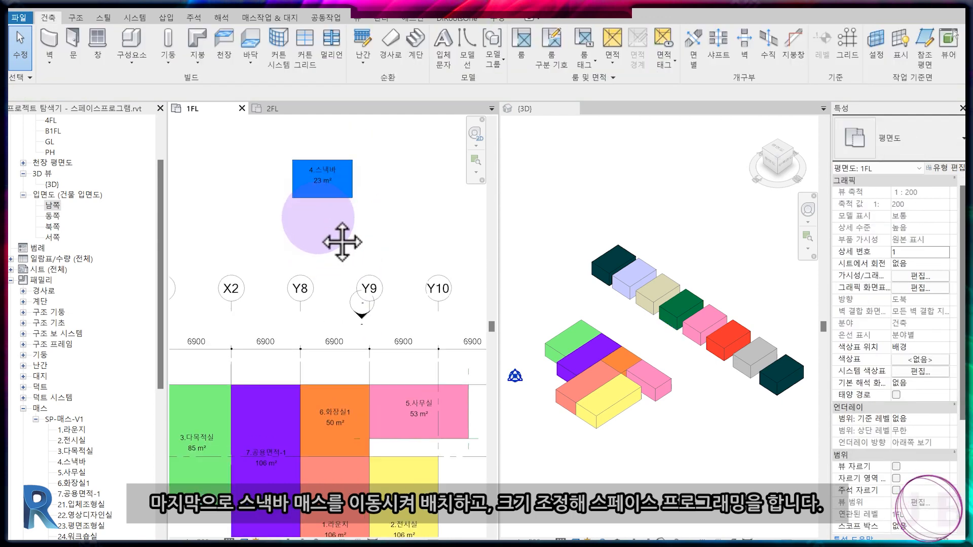
Step: Move the 4.스낵바 mass so its upper-left corner meets the upper-right corner of the 2.전시실 mass
middle_click_drag(317, 218, 313, 245)
left_click_drag(266, 159, 373, 256)
key("m")
key("v")
left_click(288, 187)
middle_click_drag(414, 436, 329, 349)
scroll(330, 350, "up", 2)
left_click(336, 348)
Step: Extend the vertical reference plane at the 5.사무실 mass's right edge downward and narrow the 4.스낵바 mass to it, 3000 mm wide
left_click(386, 337)
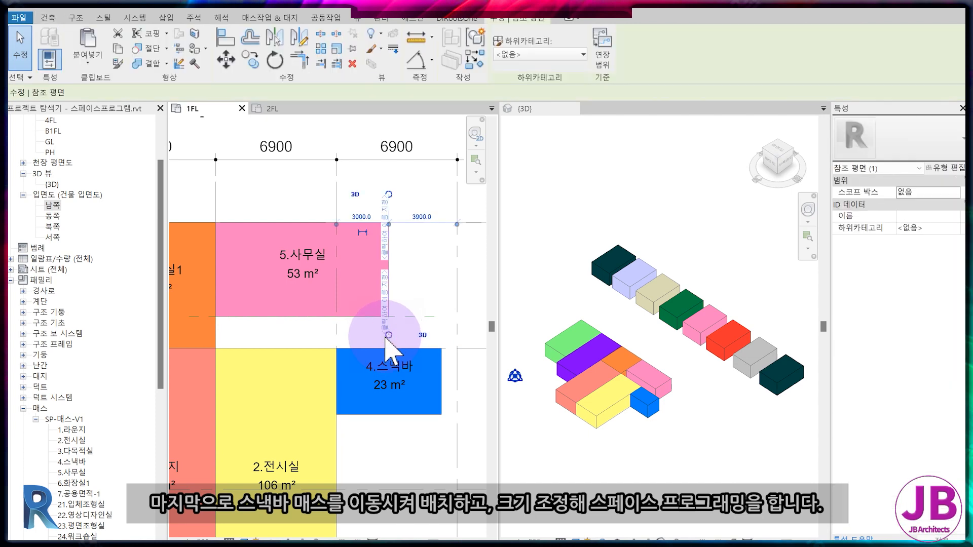
left_click(391, 456)
left_click(440, 383)
left_click_drag(409, 379, 389, 382)
Step: Stretch the 4.스낵바 mass down to the Y5 grid line and extend the vertical reference plane past its lower edge
middle_click_drag(438, 443, 470, 356)
left_click_drag(395, 330, 401, 404)
left_click(420, 375)
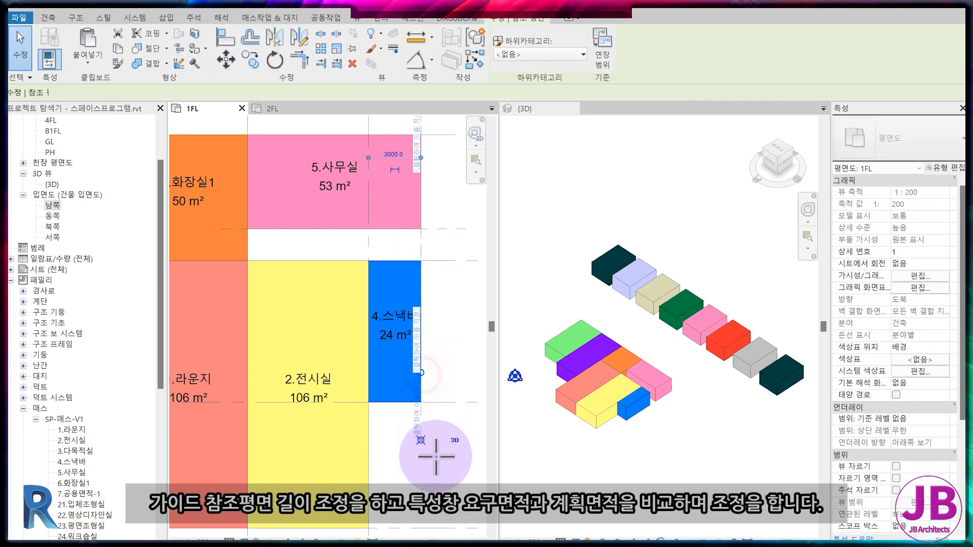
Step: Shorten the 4.스낵바 mass from its lower edge and set its depth to 4800 mm
left_click(397, 387)
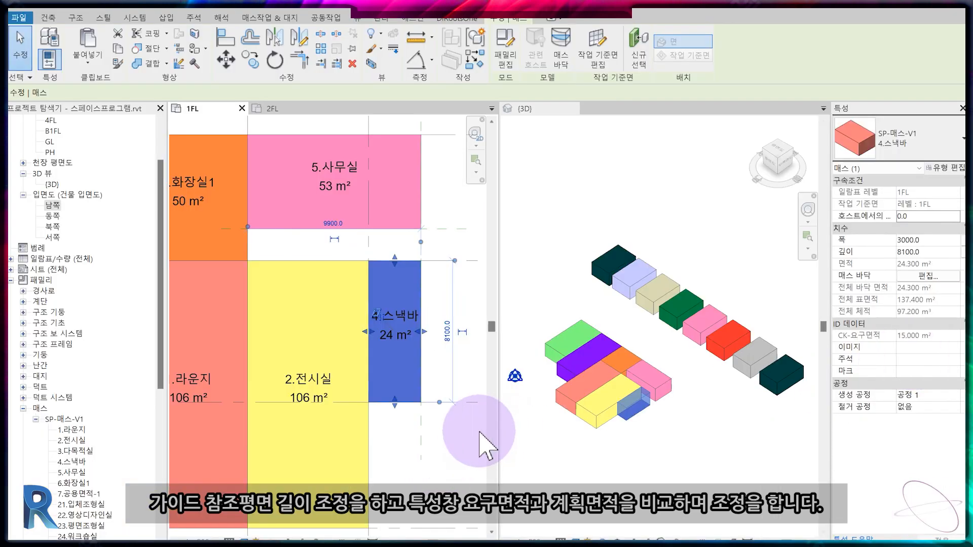
left_click_drag(397, 403, 397, 364)
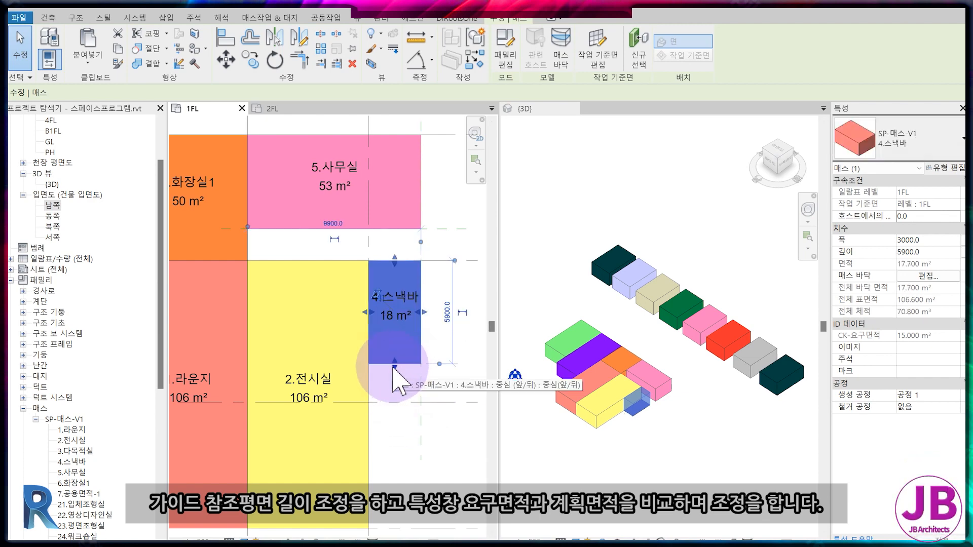
left_click(447, 308)
type("4800")
key("Return")
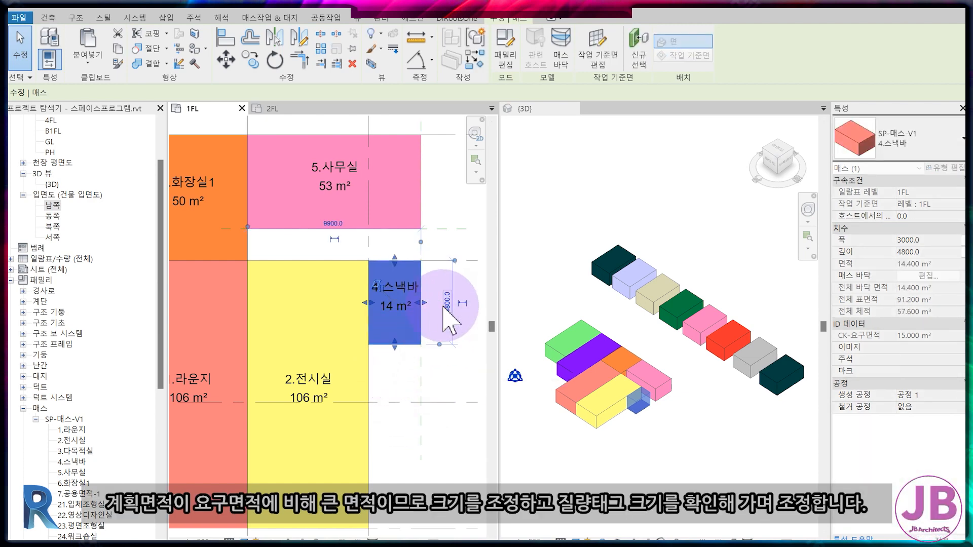
Step: Try to adjust the 4.스낵바 mass's depth dimension again, and align its upper edge to the Y6 grid line
type("500")
left_click(475, 364)
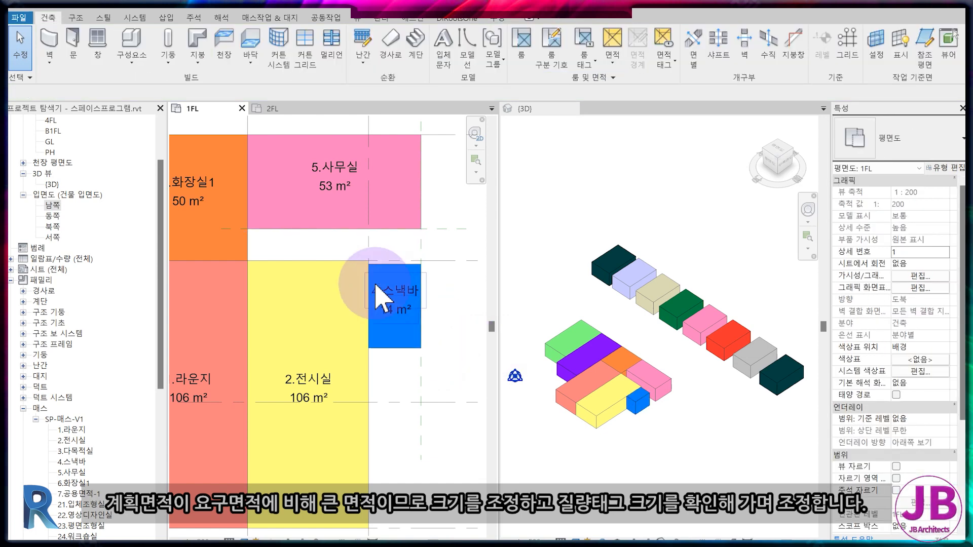
scroll(386, 304, "up", 1)
key("a")
key("l")
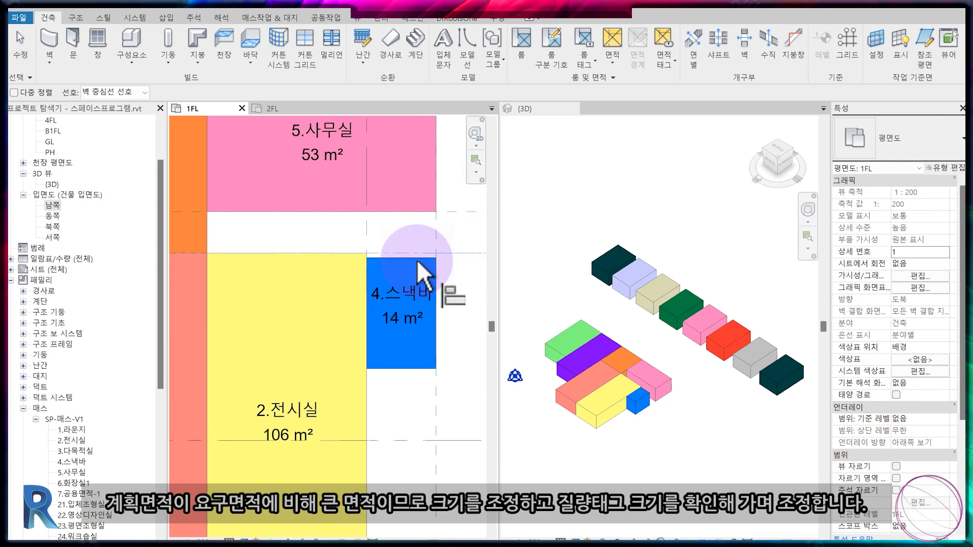
left_click(419, 259)
middle_click_drag(413, 361, 391, 386)
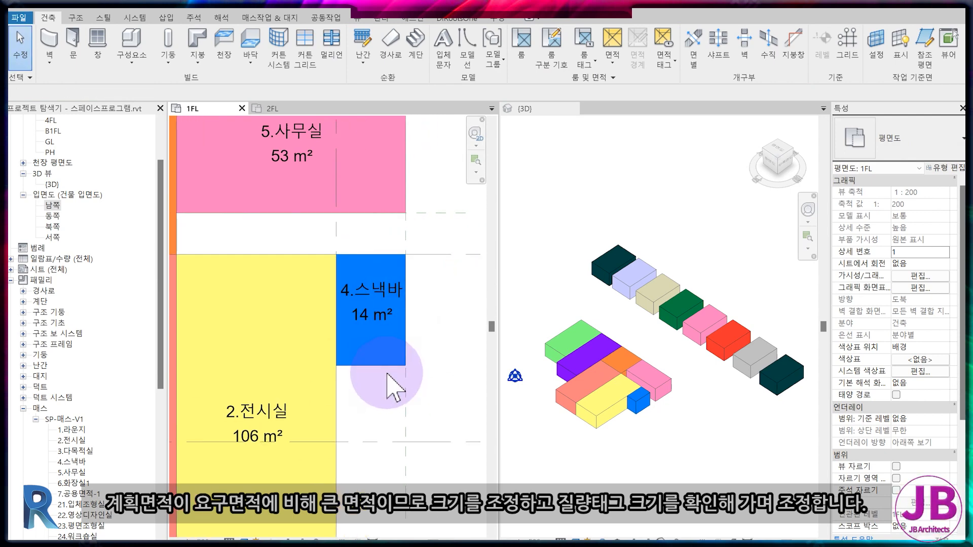
Step: Copy the horizontal reference plane beneath the 5.사무실 mass to just below the 4.스낵바 mass
left_click(434, 231)
left_click_drag(432, 219, 434, 373)
key("Escape")
Step: Align the 4.스낵바 mass's lower edge to the copied reference plane and shorten that plane to the mass
key("a")
key("l")
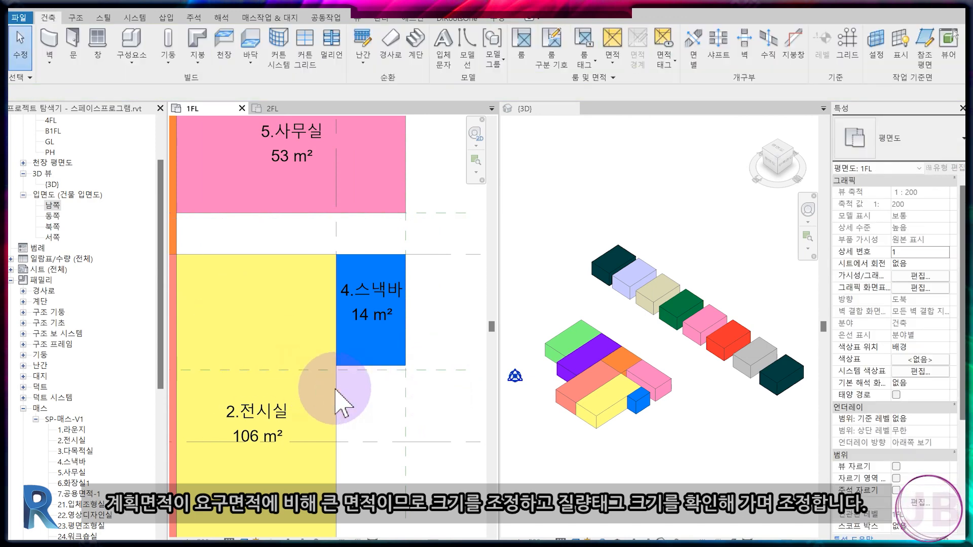
scroll(345, 385, "up", 2)
scroll(379, 357, "down", 3)
key("Escape")
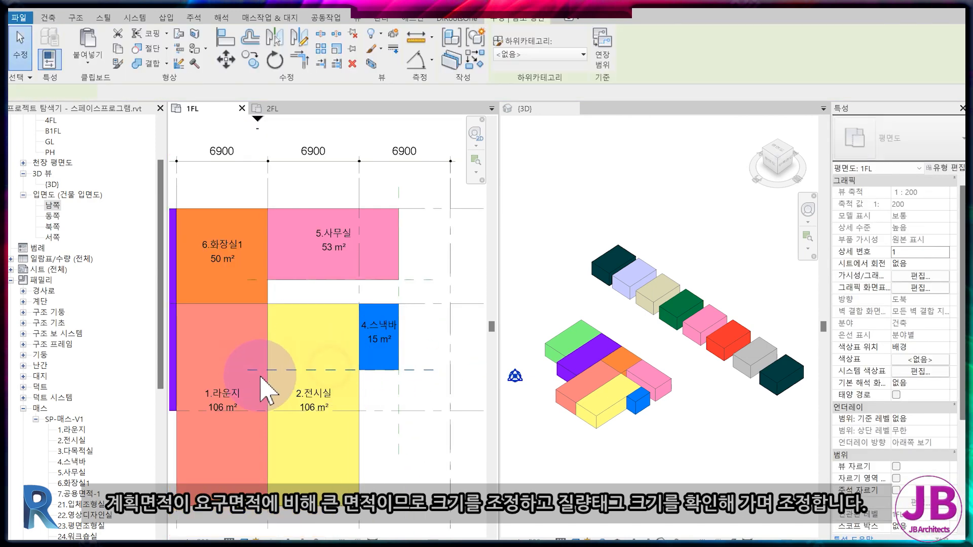
left_click(264, 370)
key("Escape")
Step: Shorten the 6.화장실1 mass so its lower edge lines up with the lower edge of the 5.사무실 mass
scroll(336, 370, "down", 4)
middle_click_drag(261, 457, 342, 411)
scroll(337, 390, "up", 3)
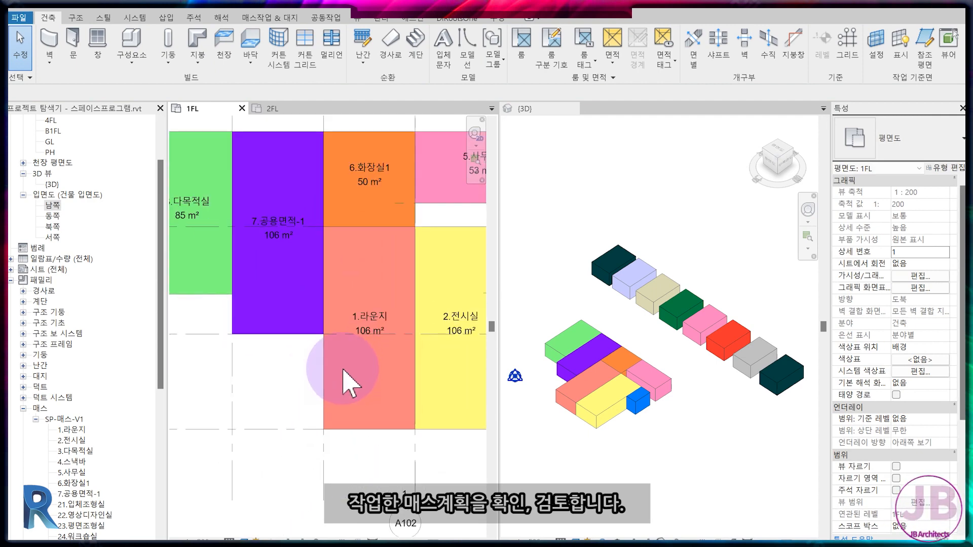
middle_click_drag(342, 373, 306, 392)
left_click(310, 227)
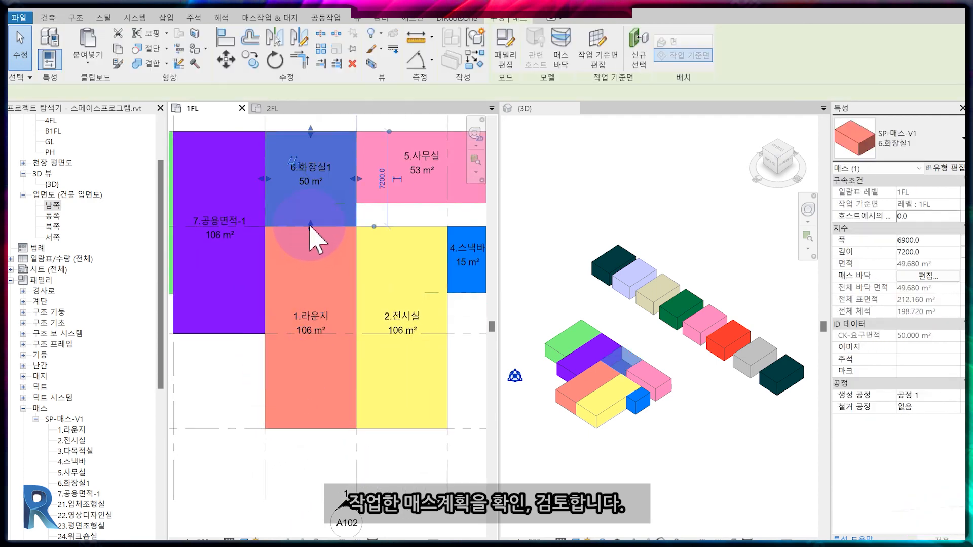
left_click_drag(312, 201, 312, 199)
key("Escape")
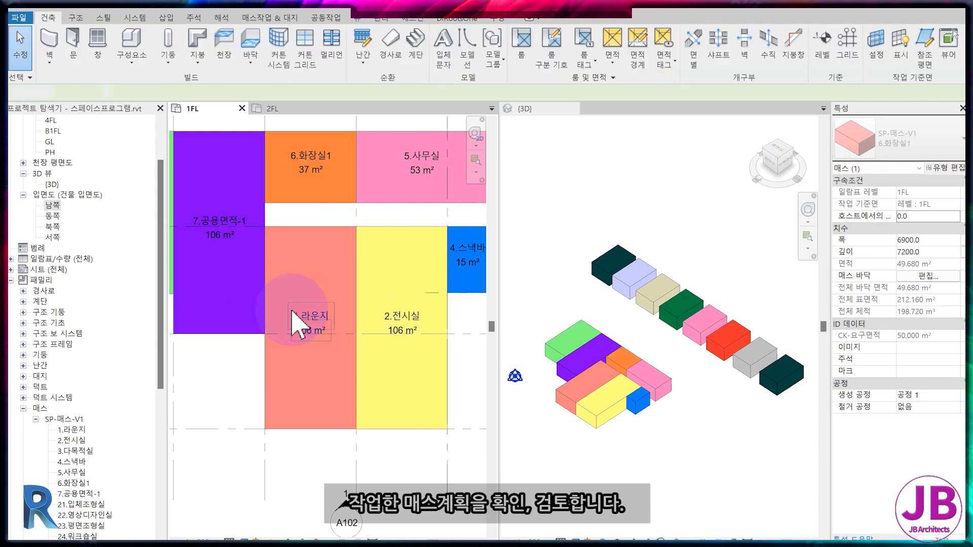
Step: Duplicate the 7.공용면적-1 mass's type under the name 7.공용면적-1a
left_click(249, 332)
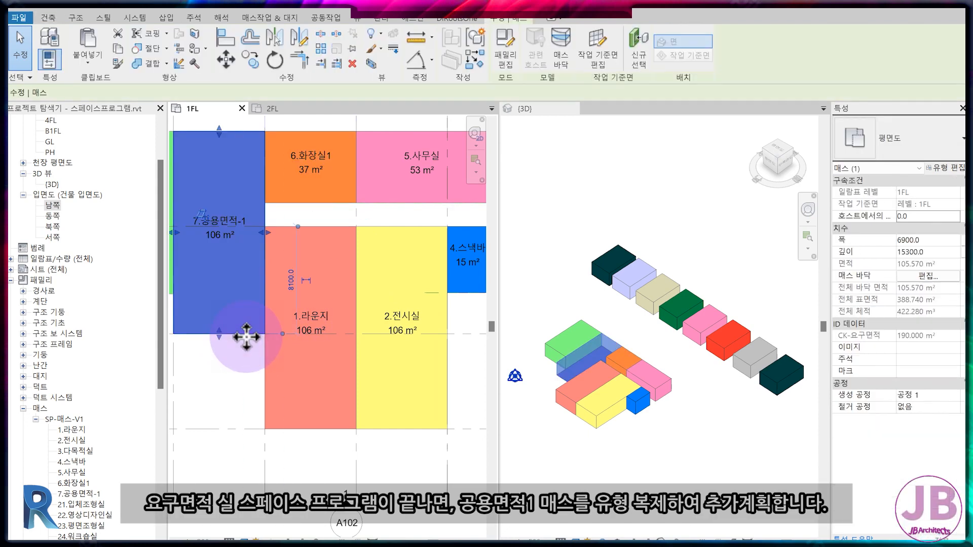
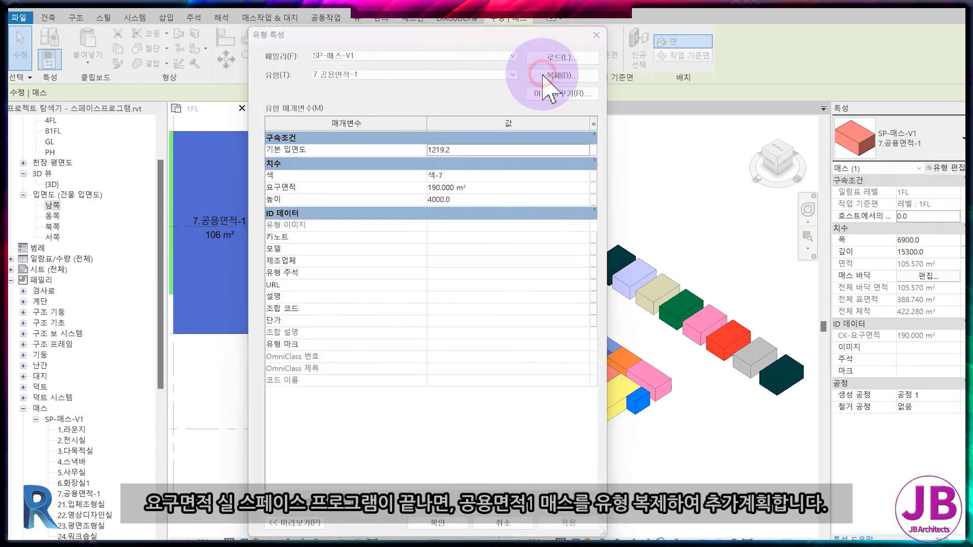
left_click(558, 76)
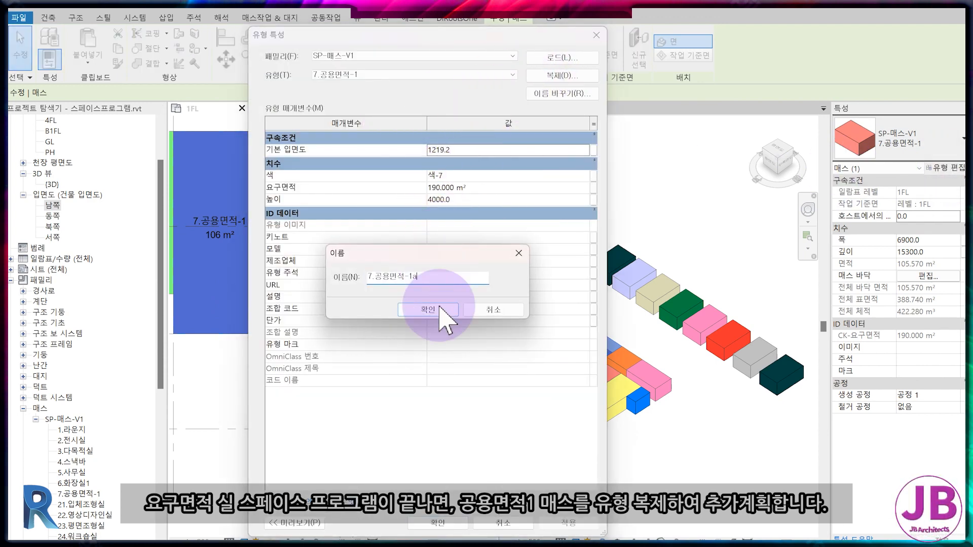
left_click(422, 315)
left_click(437, 523)
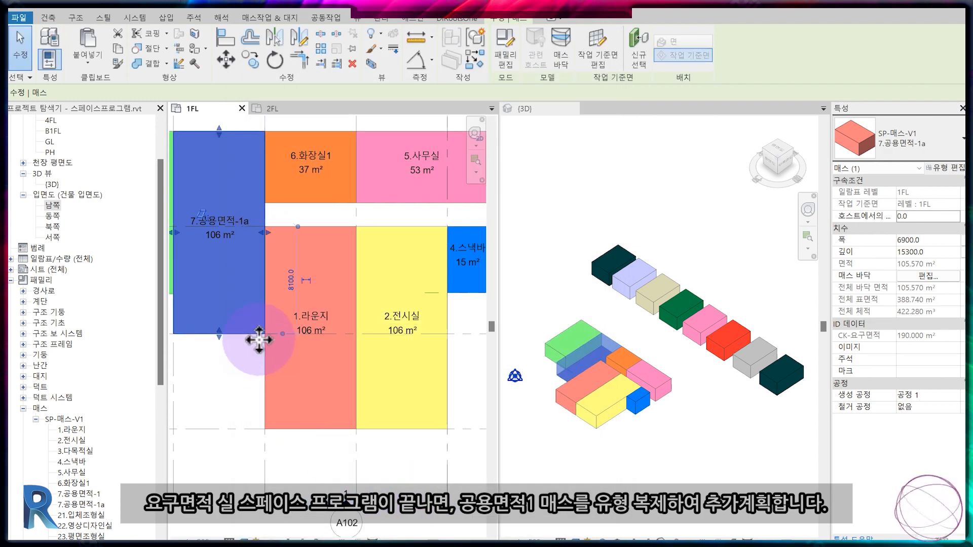
Step: Copy the 7.공용면적-1a mass to the right of the 5.사무실 and 4.스낵바 masses
scroll(259, 362, "down", 2)
key("c")
key("o")
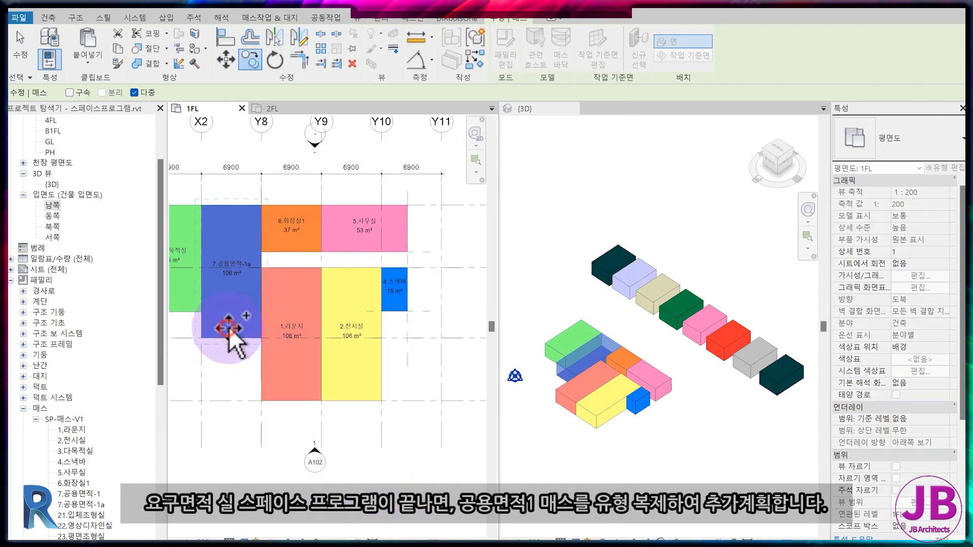
left_click(228, 328)
left_click(436, 302)
Step: Switch the original common-area mass back to type 7.공용면적-1 and check the type of its copy
left_click(232, 336)
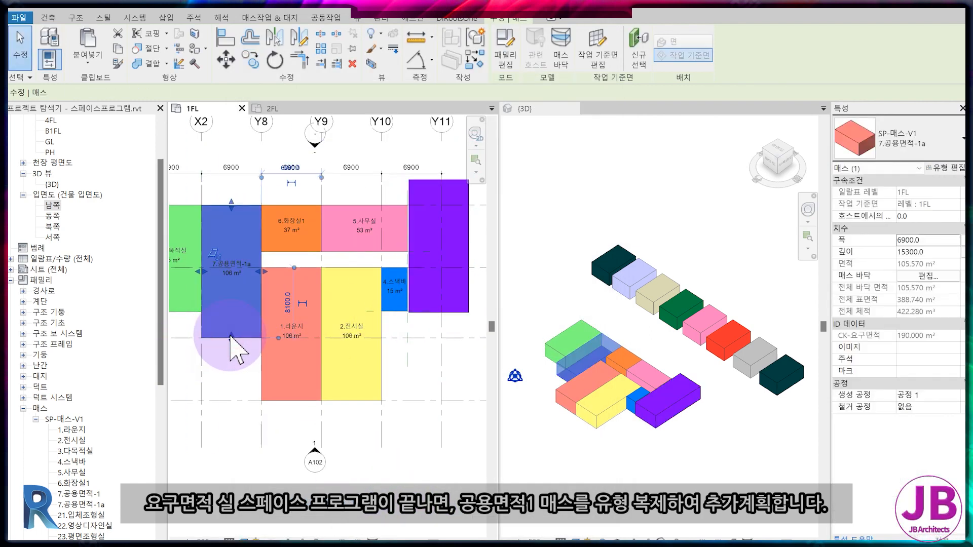
left_click(895, 146)
left_click(947, 302)
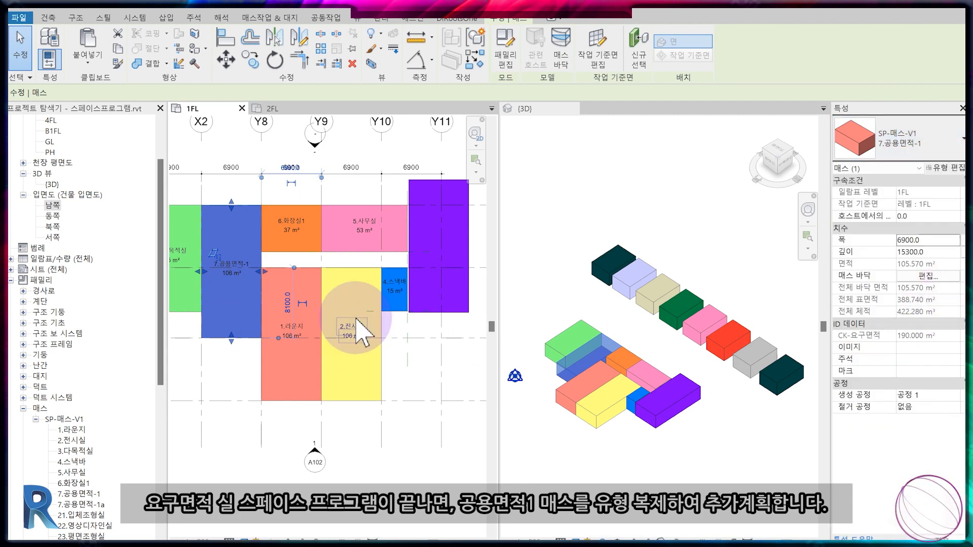
left_click(432, 313)
left_click(916, 152)
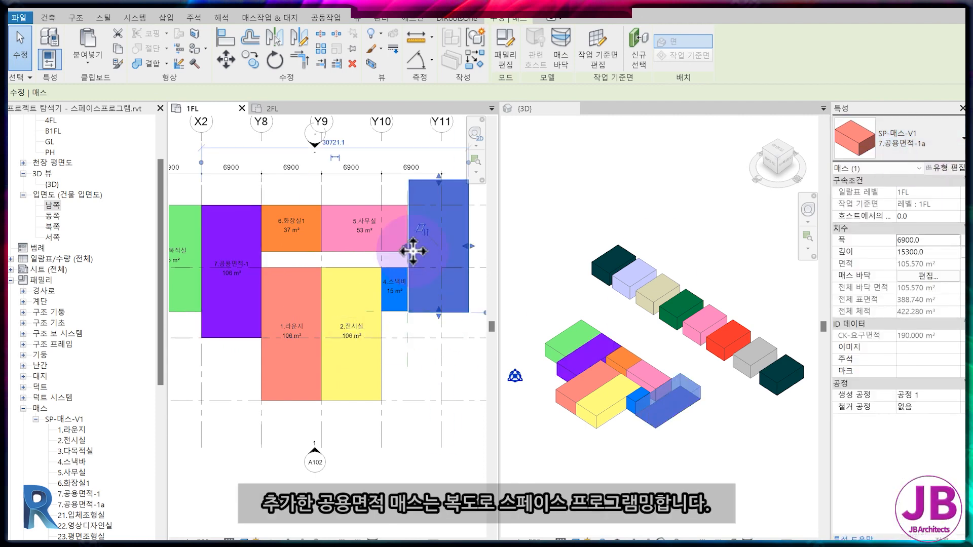
key("Escape")
left_click(228, 334)
key("Escape")
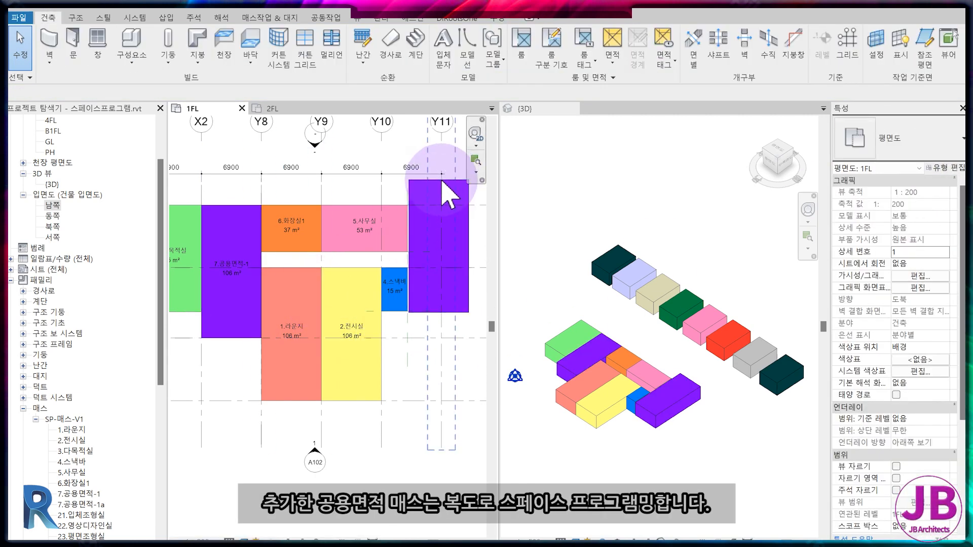
Step: Reshape the 7.공용면적-1a mass into an 1800 mm deep corridor filling the gap between the upper and lower room masses
left_click(445, 191)
left_click(434, 191)
left_click_drag(436, 243, 436, 247)
left_click_drag(438, 317, 248, 260)
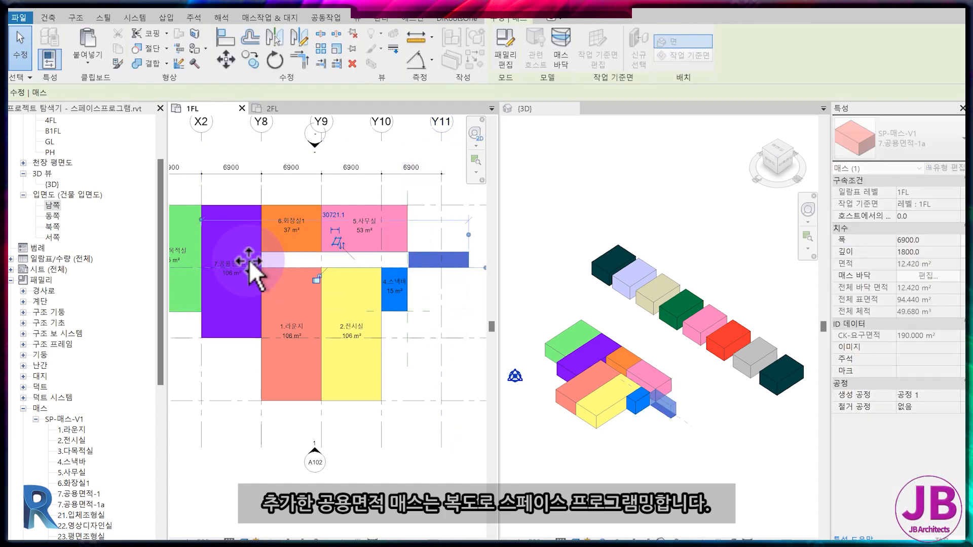
left_click(445, 293)
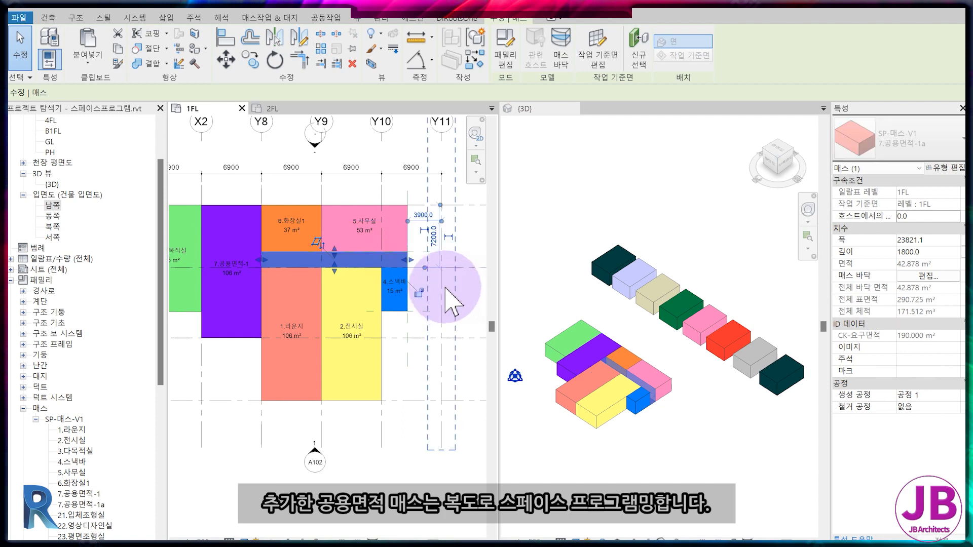
Step: Draw a horizontal reference plane below the 7.공용면적-1 mass and set it 3000 mm from the Y5 grid line
scroll(335, 355, "up", 5)
scroll(370, 369, "down", 3)
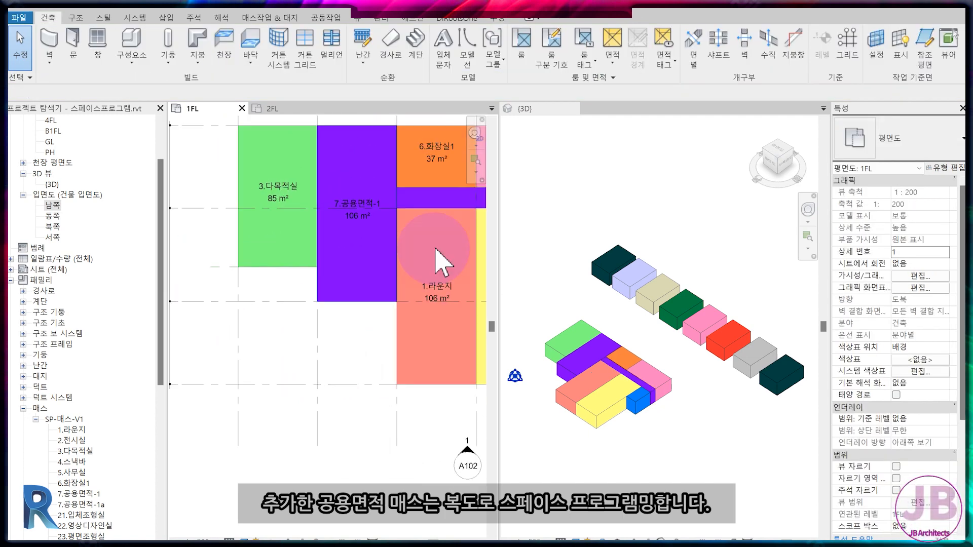
left_click(925, 54)
left_click(281, 332)
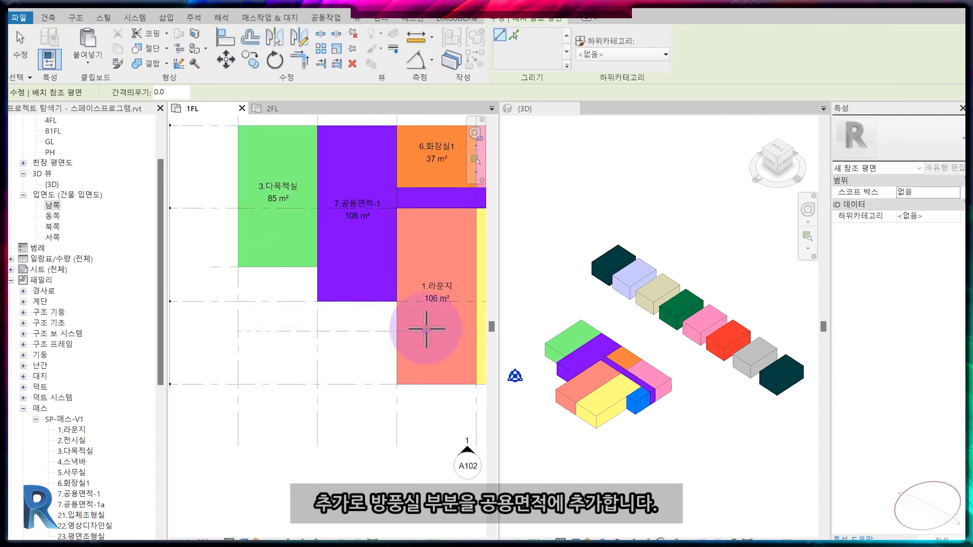
left_click(426, 332)
key("Escape")
left_click(302, 315)
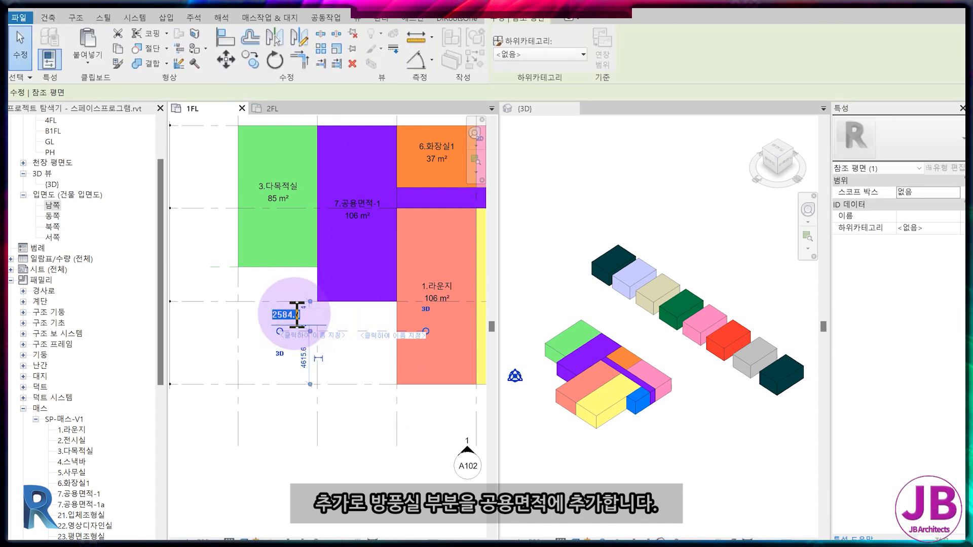
type("30")
left_click(300, 323)
Step: Stretch the lower edge of the 7.공용면적-1 mass down to the new reference plane
left_click(359, 312)
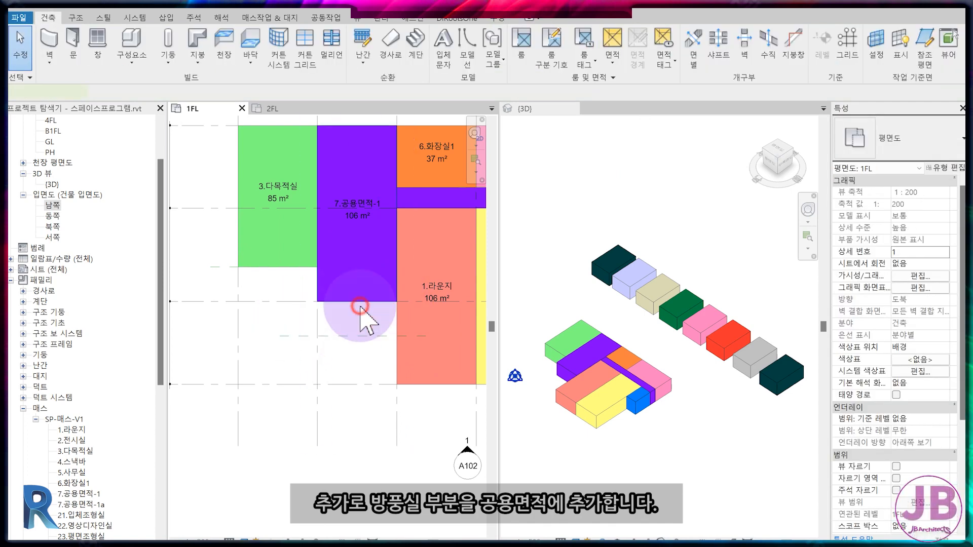
left_click(358, 299)
left_click_drag(354, 335, 354, 337)
key("Escape")
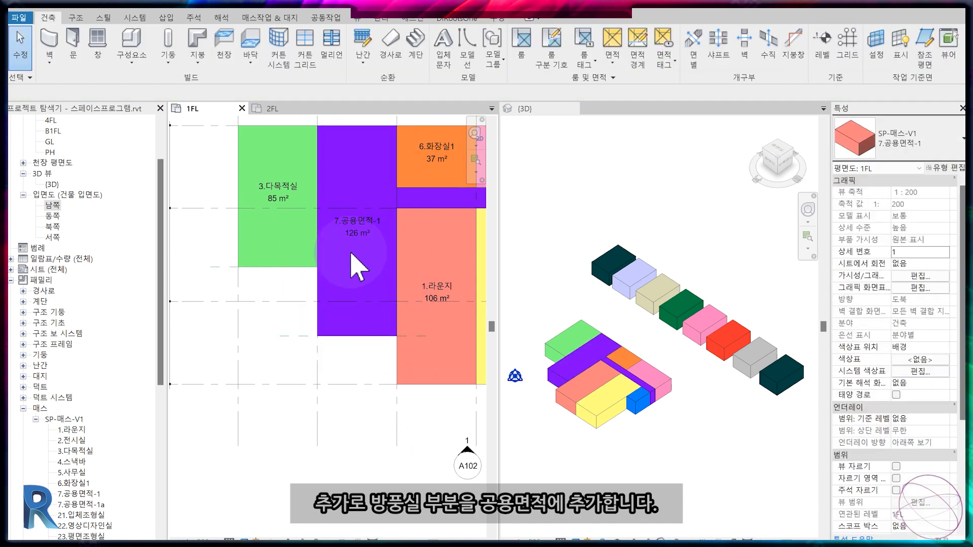
Step: Review the whole first-floor mass layout and switch to the 2FL floor plan
scroll(365, 284, "down", 4)
scroll(373, 278, "down", 3)
middle_click_drag(406, 330, 393, 320)
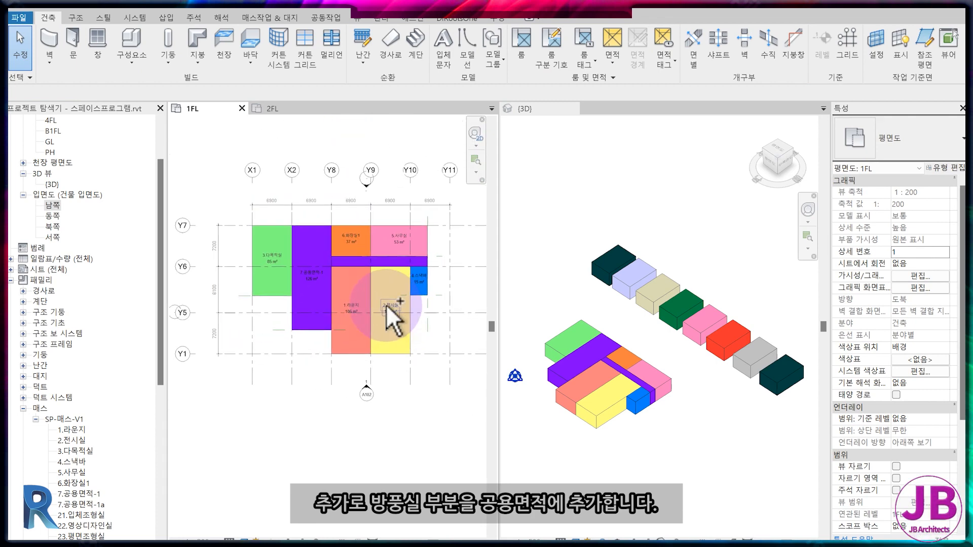
left_click(385, 305)
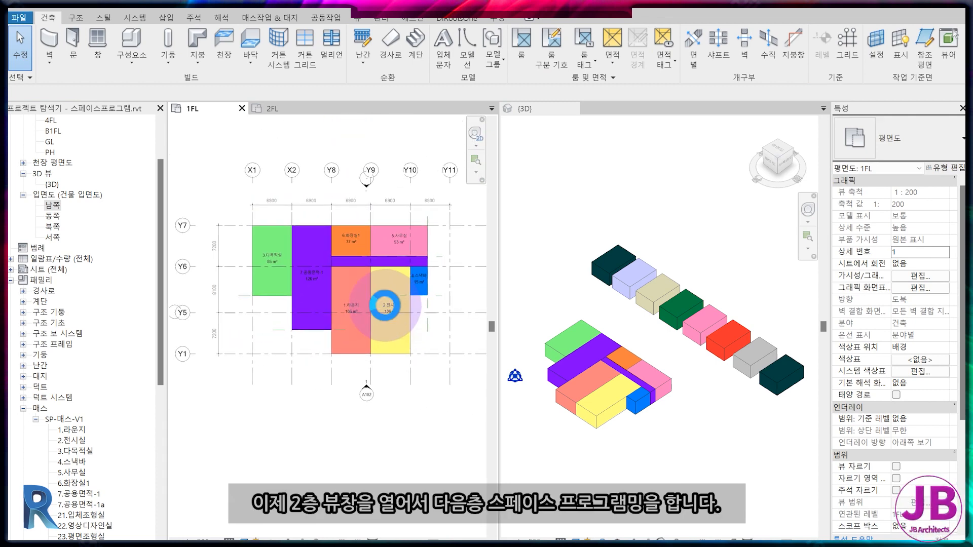
left_click(273, 108)
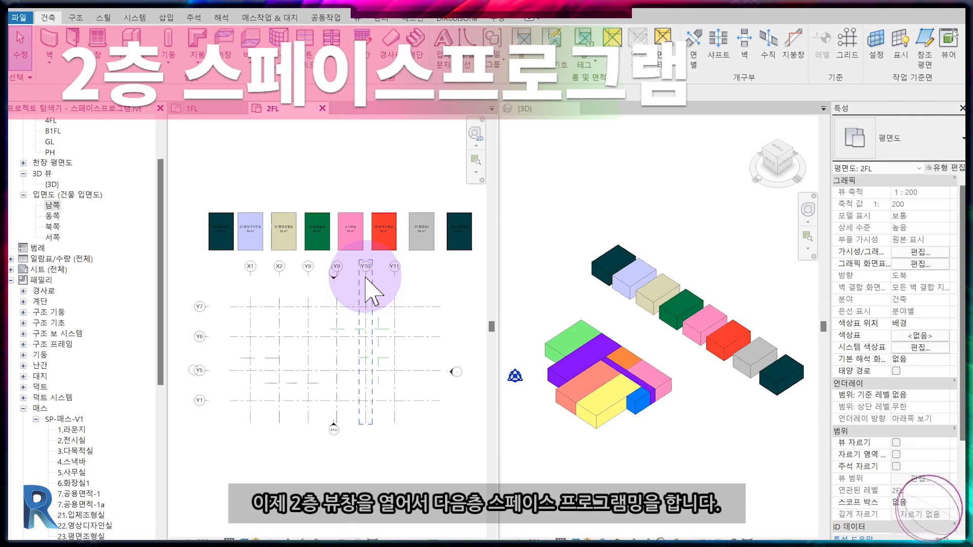
Step: Change the leftmost mass in the row above the second-floor grid to the type 21.입체조형실
scroll(365, 277, "up", 3)
middle_click_drag(428, 292, 351, 290)
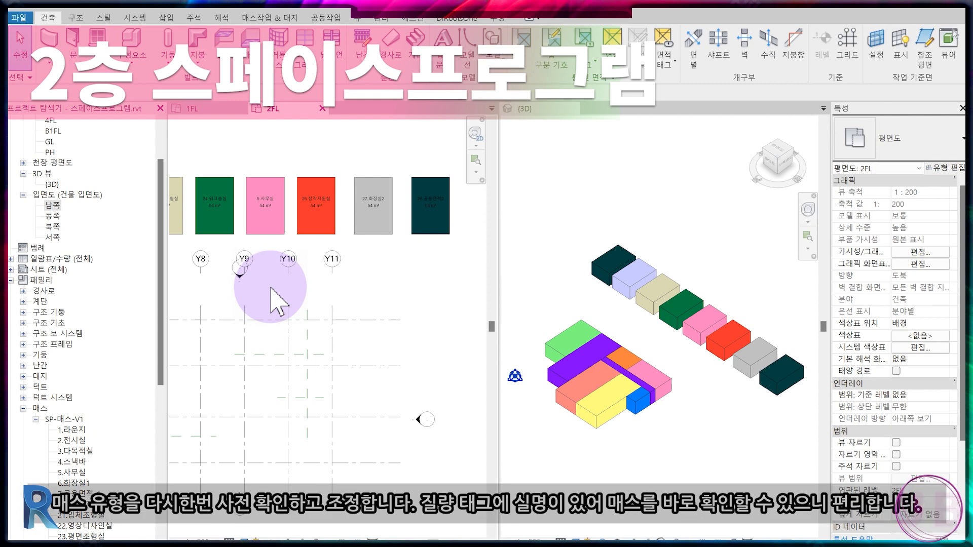
scroll(280, 284, "down", 4)
middle_click_drag(281, 284, 361, 259)
scroll(235, 225, "up", 5)
scroll(236, 227, "up", 3)
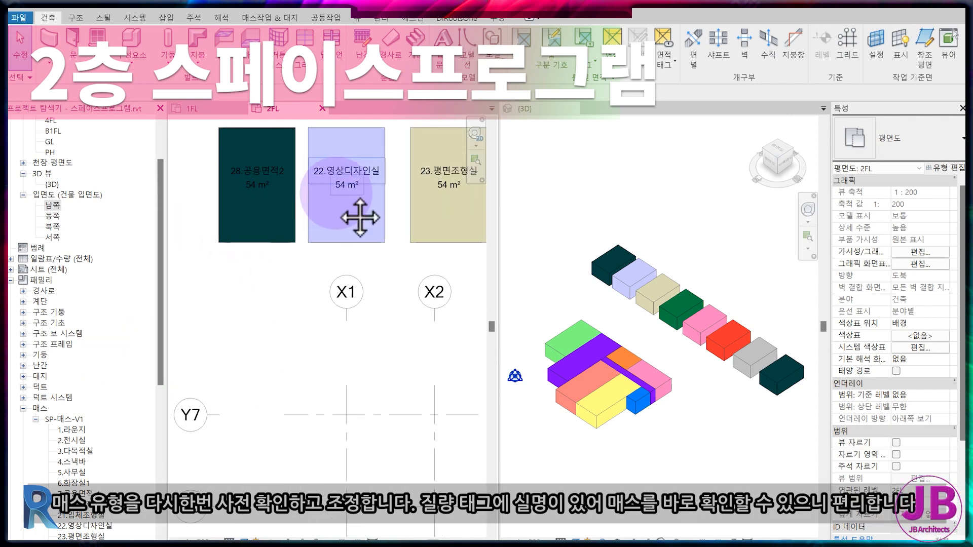
middle_click_drag(358, 218, 349, 225)
left_click(271, 157)
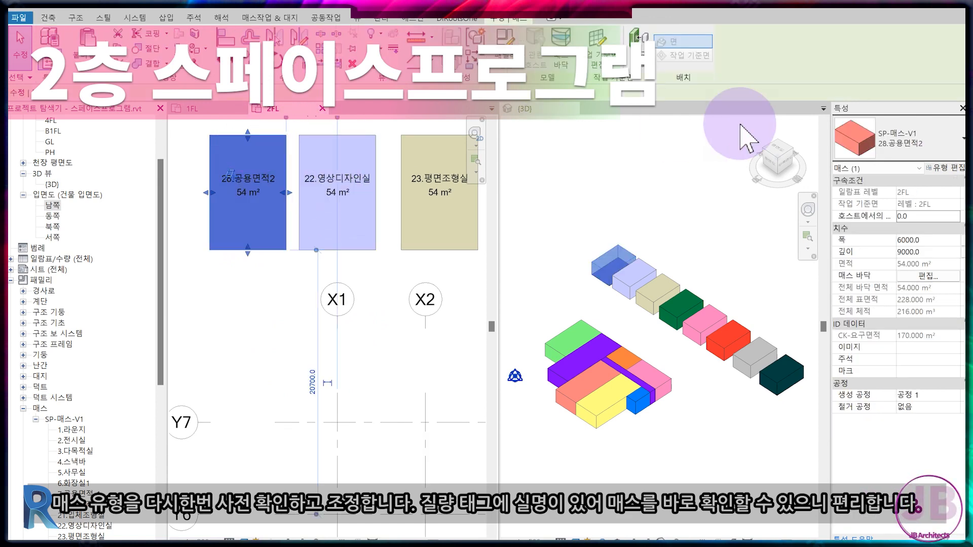
left_click(924, 152)
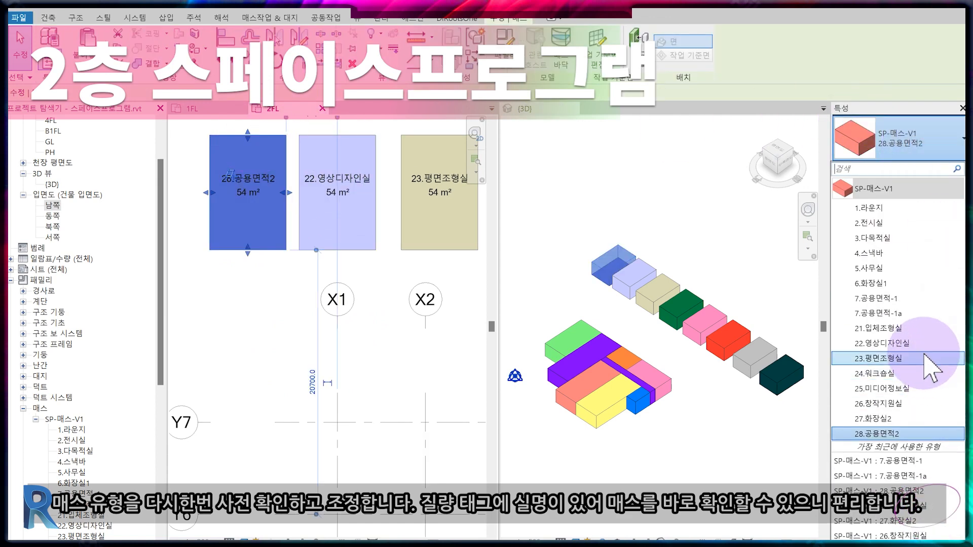
left_click(920, 329)
left_click(268, 403)
scroll(260, 402, "down", 3)
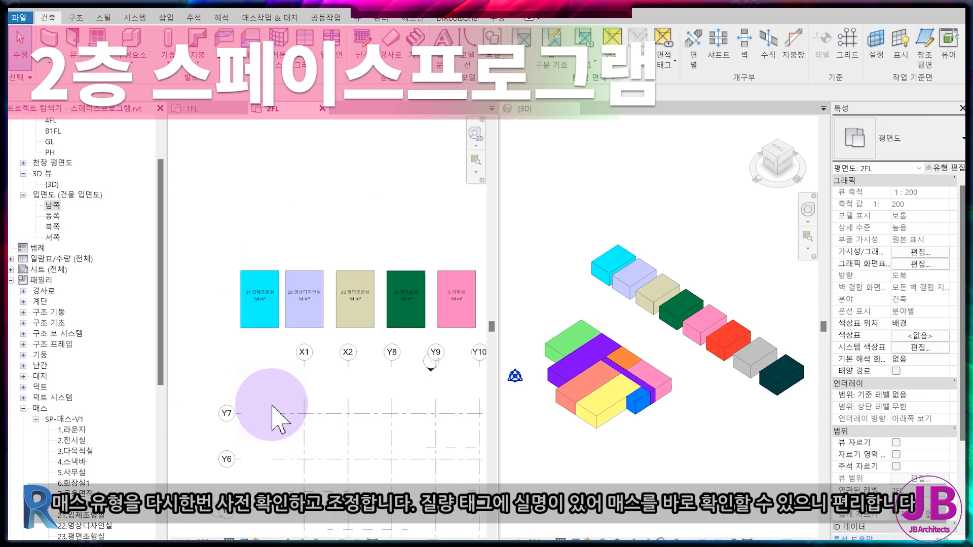
Step: Change the fifth mass in the row, next to the 24.워크숍실 mass, to the type 25.미디어정보실
scroll(307, 309, "up", 2)
middle_click_drag(398, 281, 255, 275)
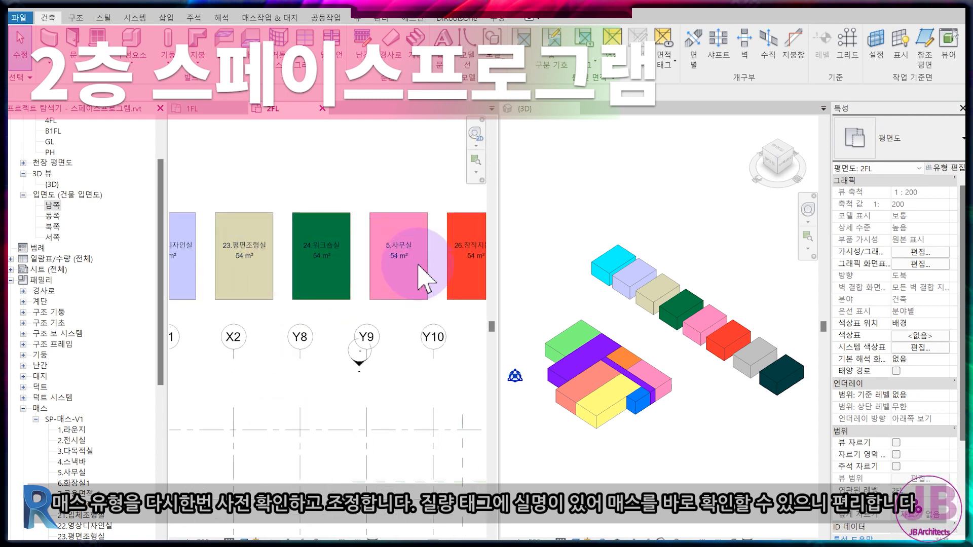
middle_click_drag(425, 279, 398, 265)
left_click(385, 224)
left_click(941, 152)
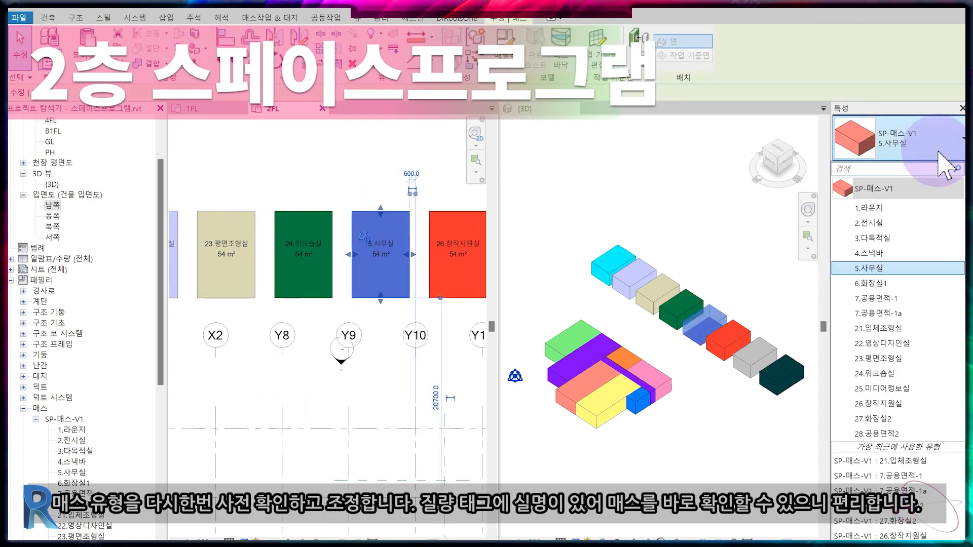
left_click(946, 390)
left_click(375, 353)
scroll(375, 349, "down", 1)
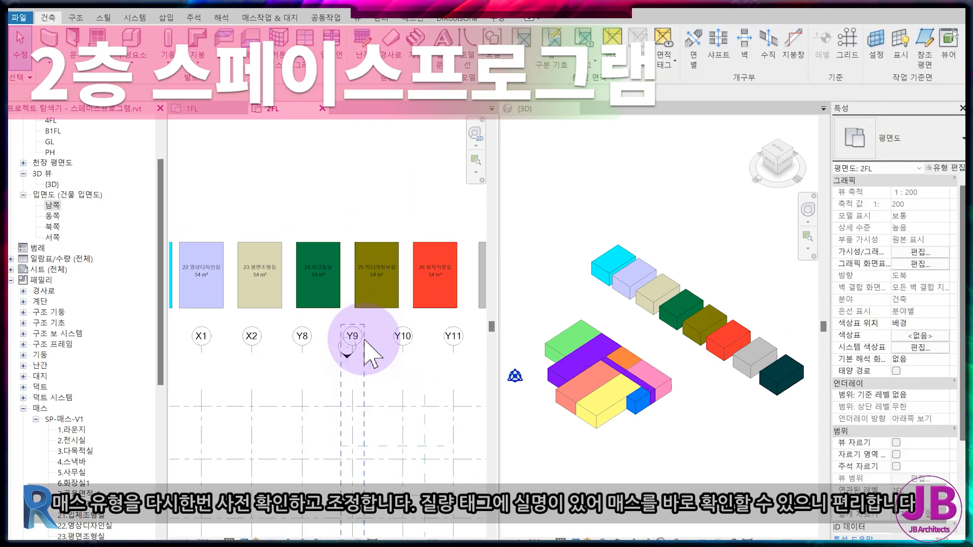
Step: Check the room tags of the second-floor masses in the row above the grid
scroll(391, 294, "up", 3)
scroll(390, 199, "down", 1)
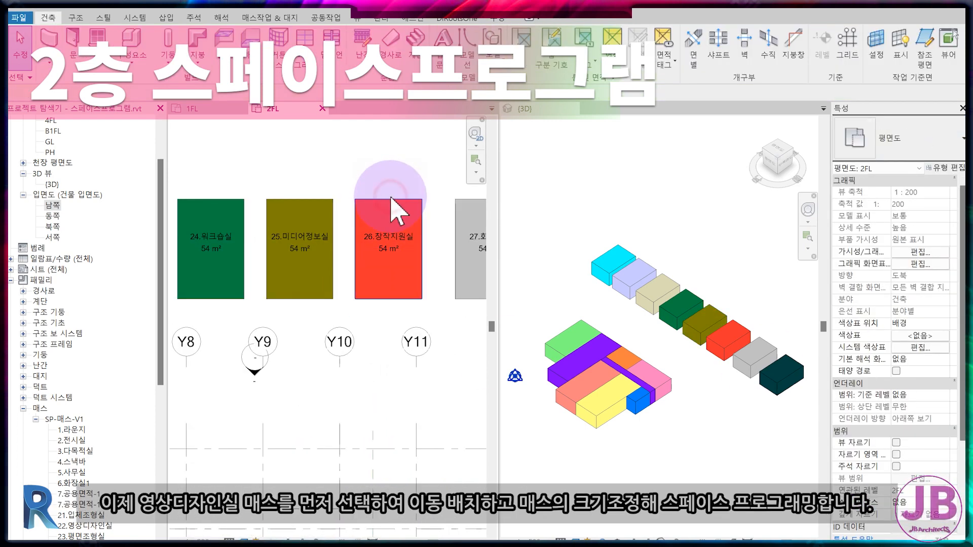
left_click(391, 199)
key("Escape")
middle_click_drag(401, 251, 326, 272)
scroll(429, 250, "up", 2)
middle_click_drag(428, 250, 373, 284)
scroll(385, 274, "down", 2)
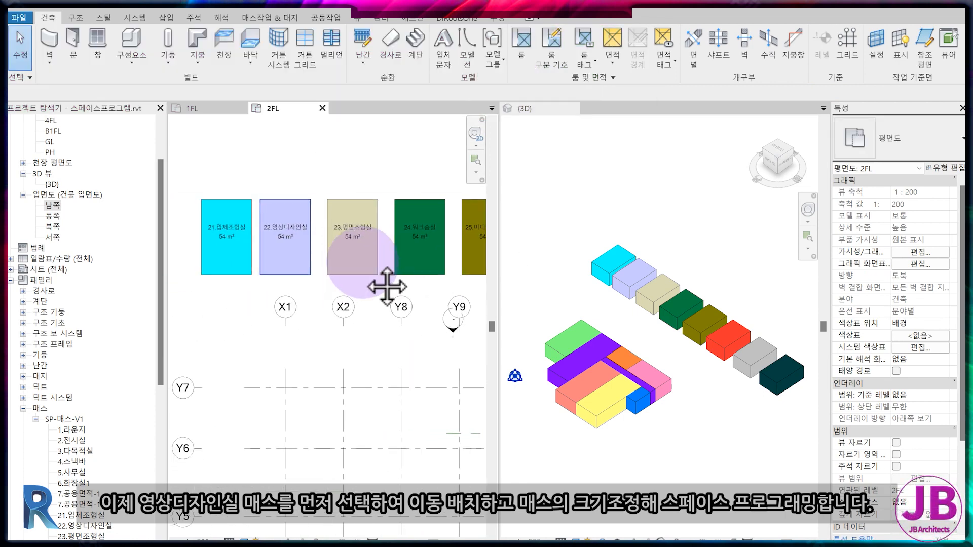
scroll(251, 268, "up", 3)
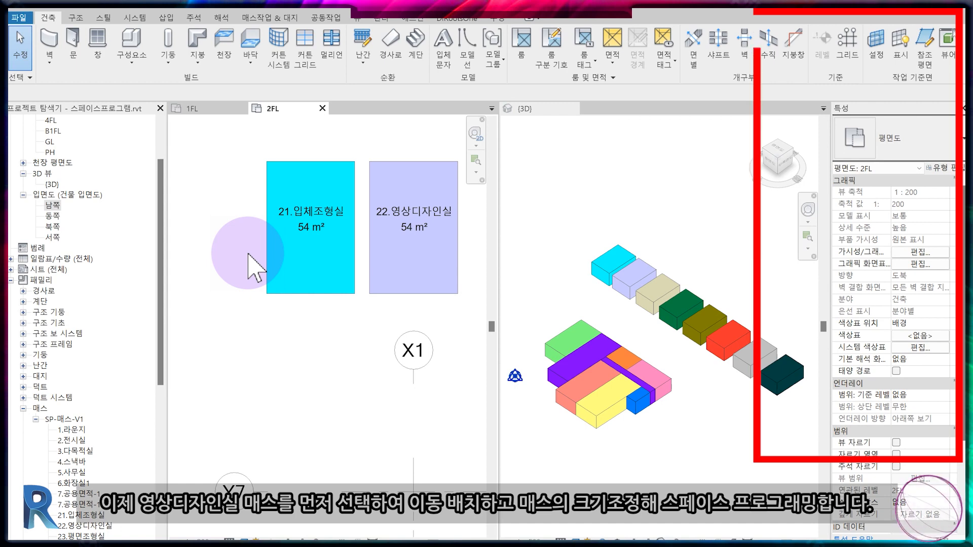
Step: Move the 22.영상디자인실 mass so its upper-left corner sits on the intersection of grid lines Y10 and Y7
left_click(425, 167)
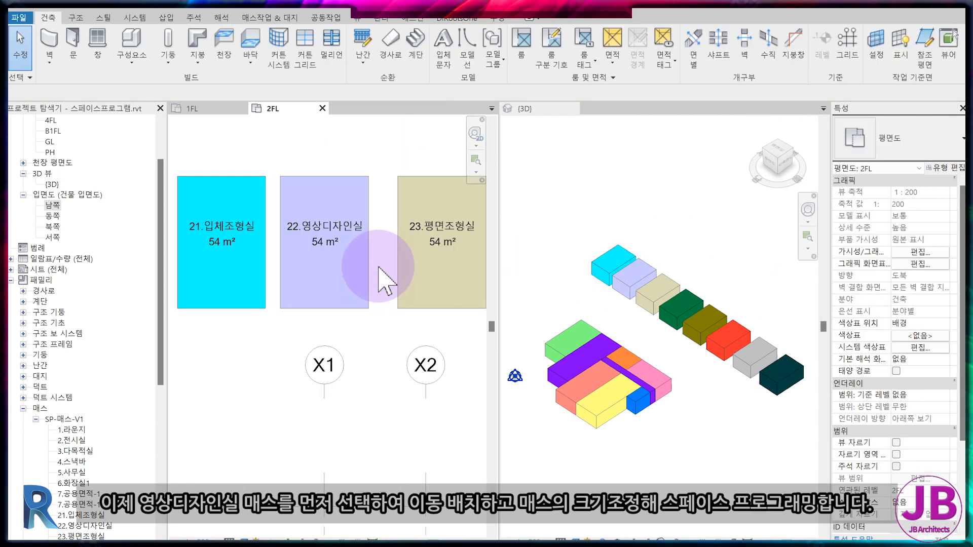
key("m")
key("v")
left_click(281, 177)
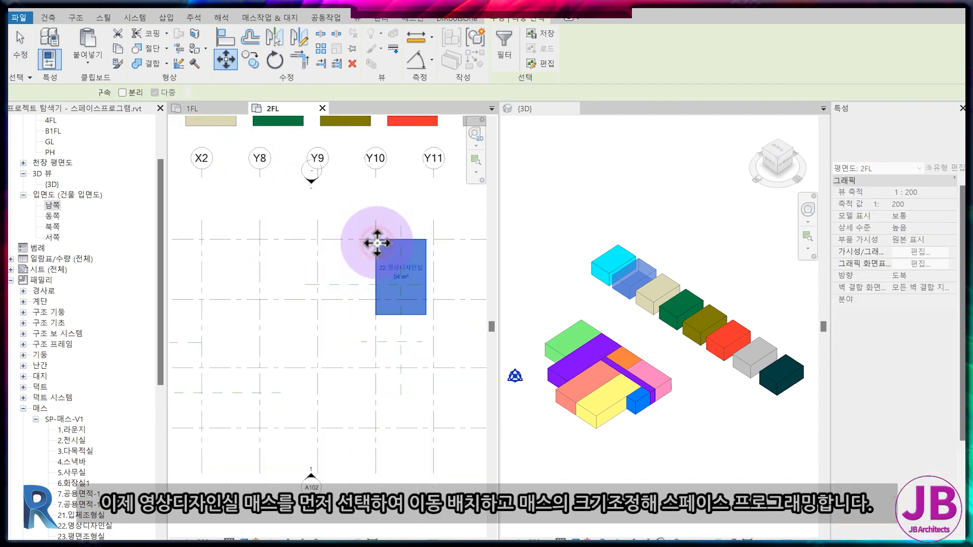
left_click(377, 243)
key("Escape")
scroll(435, 347, "up", 3)
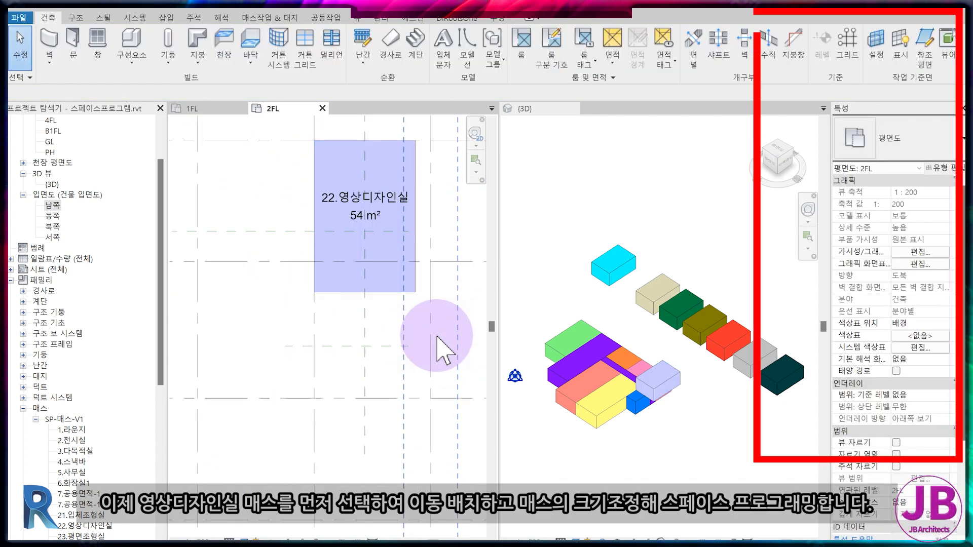
Step: Align the right edge of the 22.영상디자인실 mass with the Y11 grid line
key("a")
key("l")
left_click(430, 304)
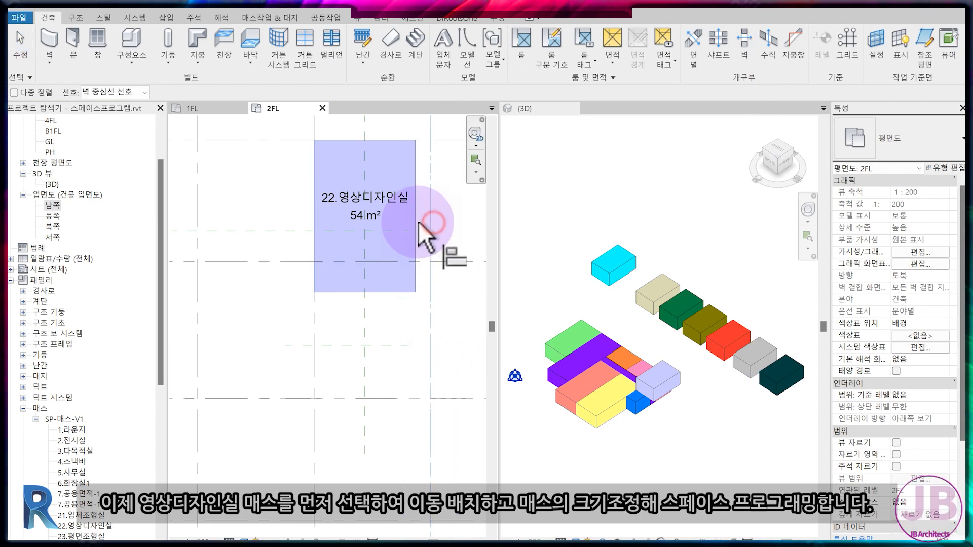
left_click(416, 223)
Step: Extend the horizontal reference plane below the 22.영상디자인실 mass to the right past the Y11 grid line
key("r")
key("p")
left_click(285, 346)
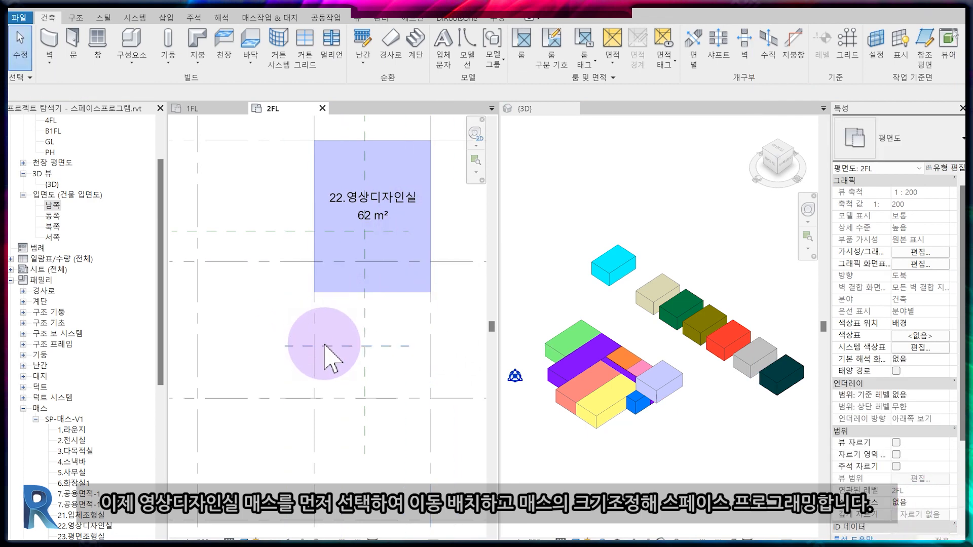
left_click(409, 347)
key("Escape")
key("Escape")
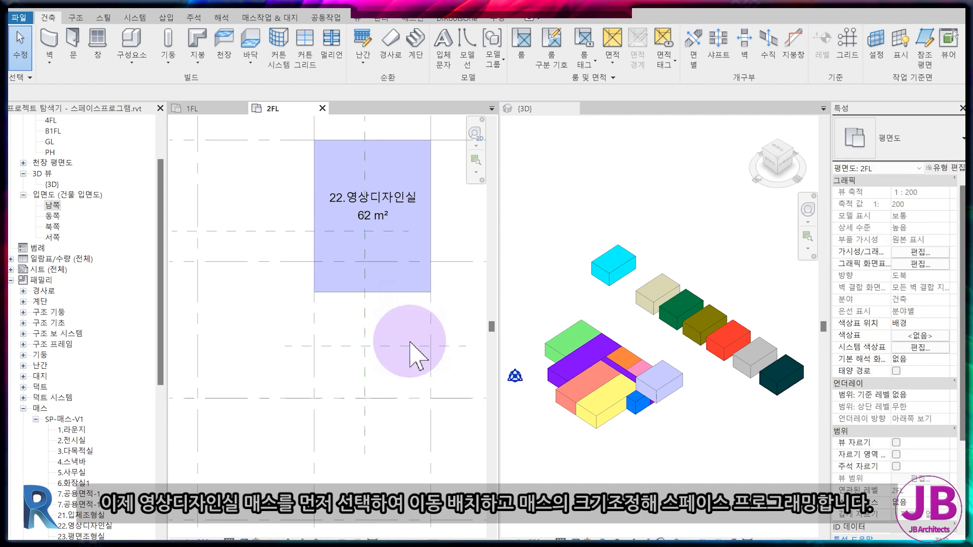
Step: Align the lower edge of the 22.영상디자인실 mass with the extended reference plane between Y6 and Y5
left_click(412, 346)
left_click(397, 292)
scroll(397, 302, "down", 3)
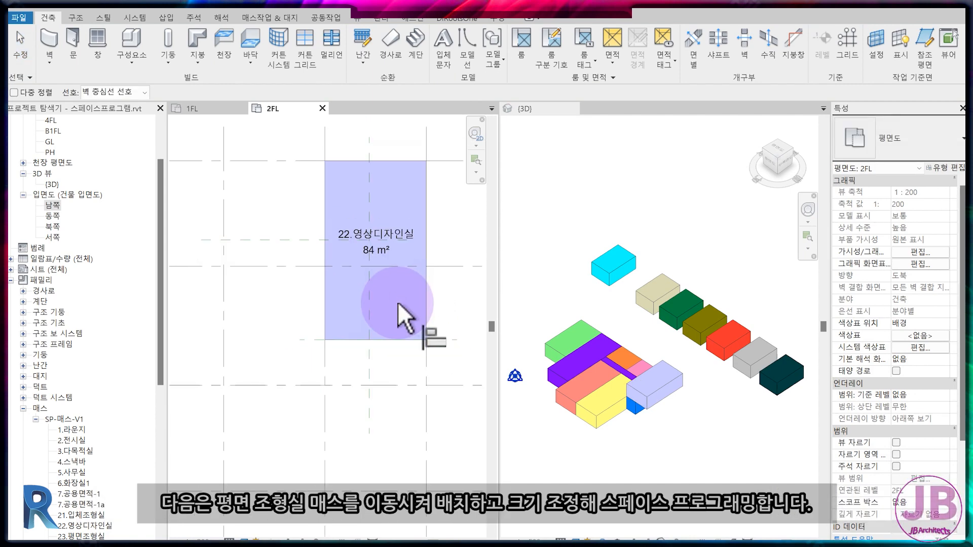
key("Escape")
key("Escape")
scroll(395, 320, "down", 2)
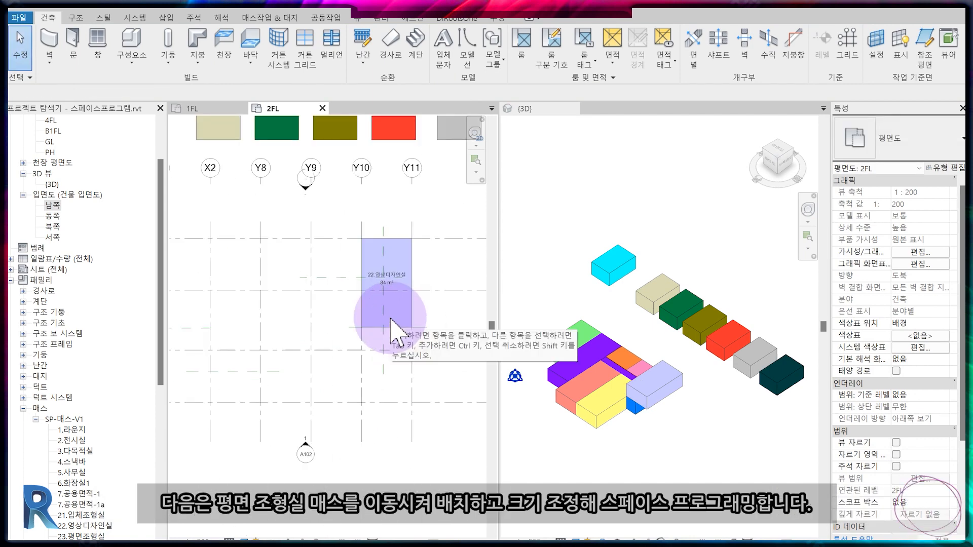
Step: Move the 23.평면조형실 mass below the 22.영상디자인실 mass and fit its left edge to Y10 and its lower edge to Y1
middle_click_drag(391, 320, 397, 443)
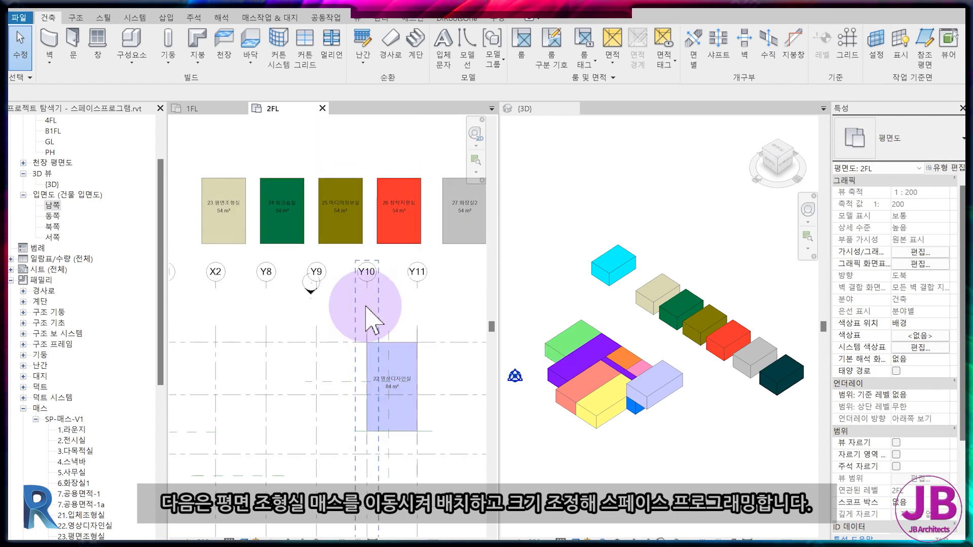
scroll(376, 263, "up", 2)
middle_click_drag(271, 249, 350, 260)
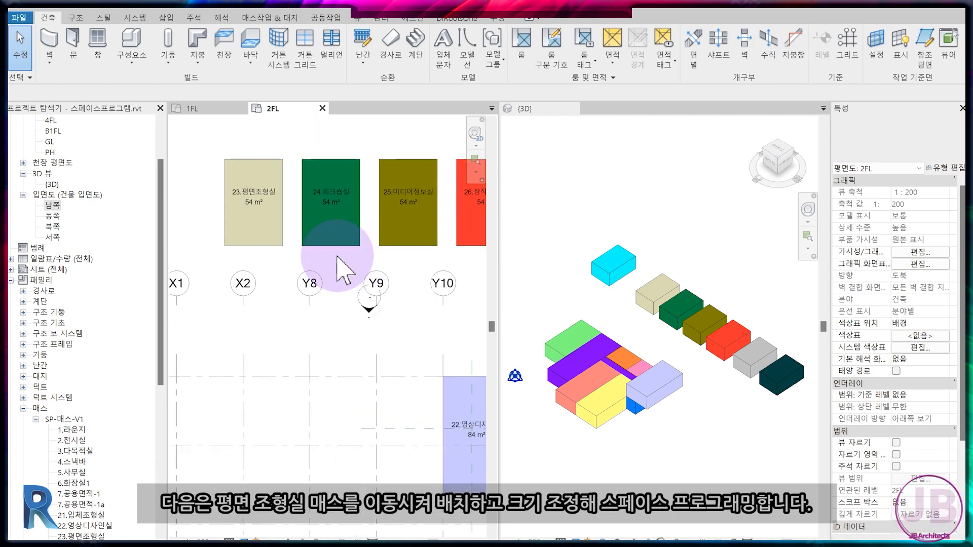
left_click(253, 190)
left_click_drag(277, 163, 364, 390)
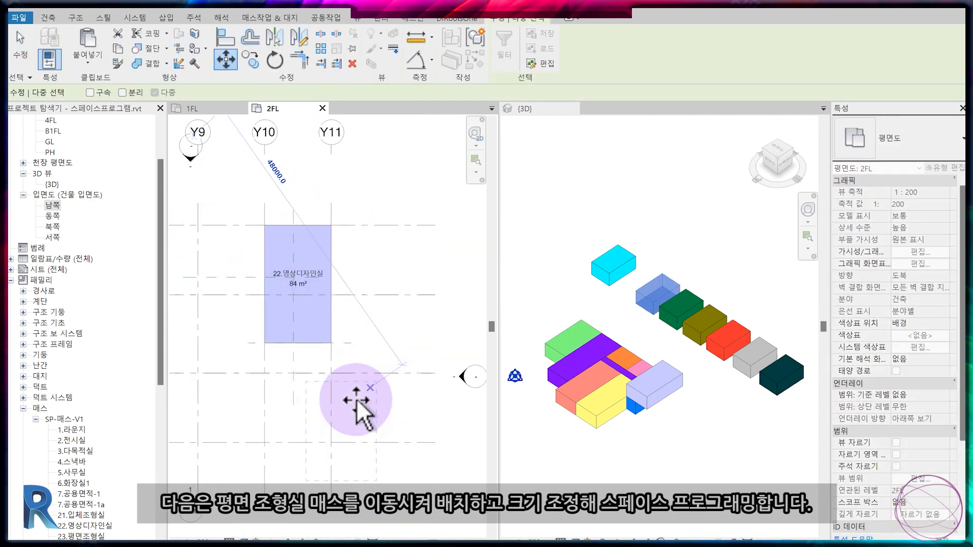
left_click(334, 391)
left_click(358, 463)
Step: Align the 23.평면조형실 mass's right edge with Y11 and its upper edge with the bottom of the 22.영상디자인실 mass
scroll(324, 472, "up", 2)
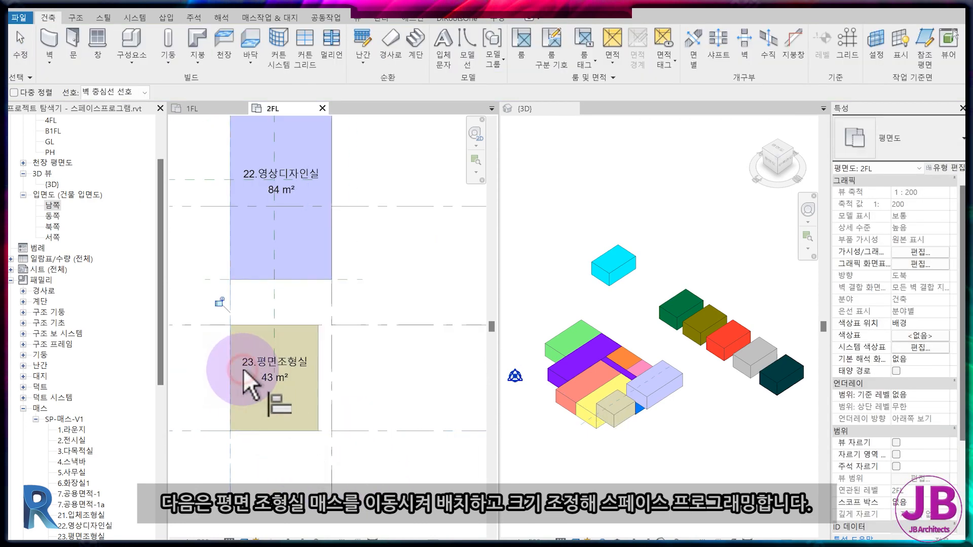
left_click(333, 360)
left_click(318, 360)
left_click(357, 279)
left_click(317, 326)
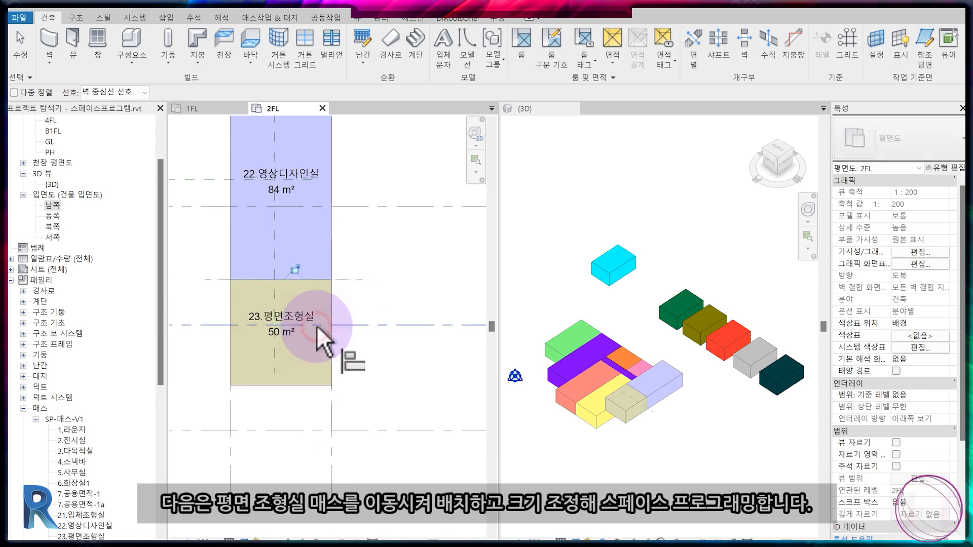
Step: Stretch the lower edge of the 23.평면조형실 mass down to the Y1 grid line
key("Escape")
key("Escape")
left_click(284, 389)
left_click_drag(289, 436, 290, 432)
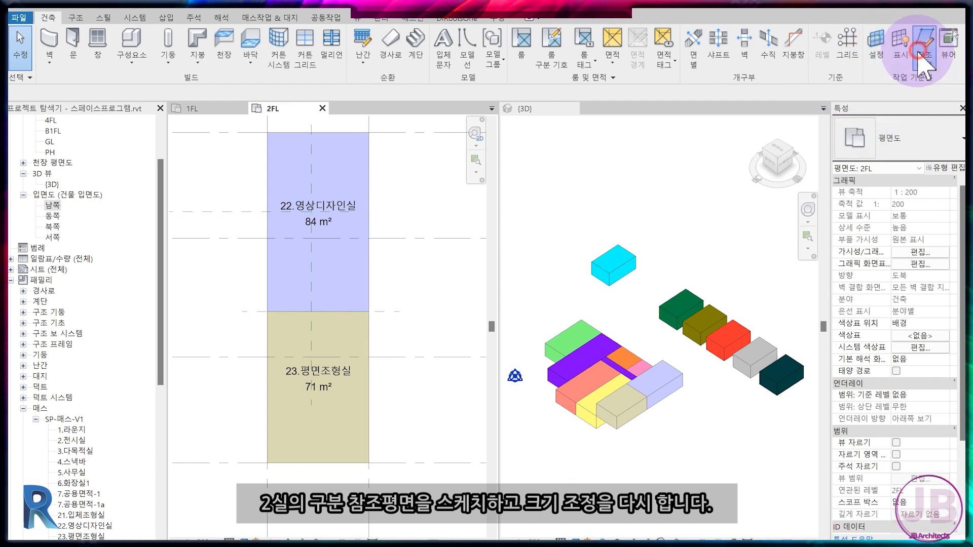
Step: Draw a horizontal reference plane across the lower part of the 22.영상디자인실 mass and set it 2100 mm below the Y6 grid line
left_click(919, 50)
left_click(242, 266)
left_click(401, 266)
key("Escape")
key("Escape")
left_click(326, 265)
left_click(269, 251)
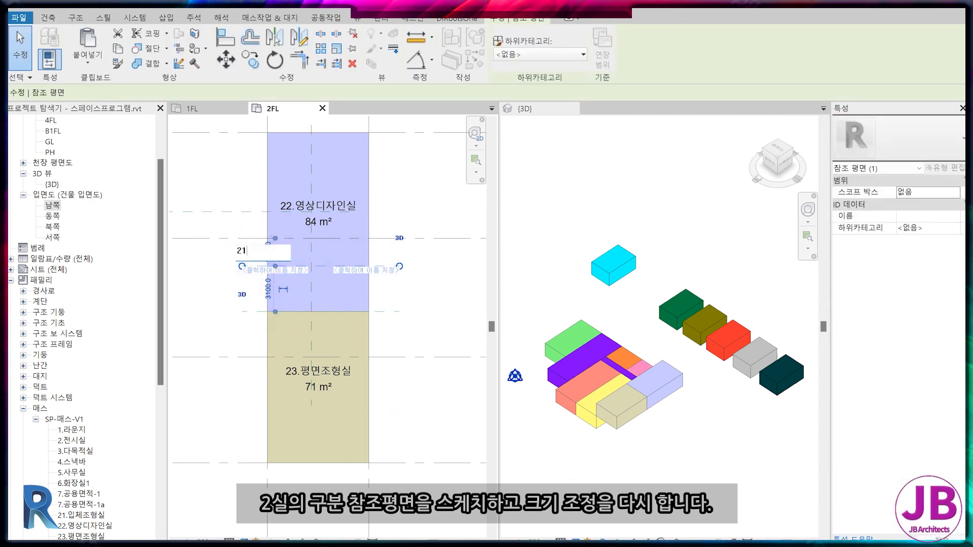
left_click(301, 299)
Step: Stretch the shared edges of the 22.영상디자인실 and 23.평면조형실 masses up to the new reference plane
left_click(348, 316)
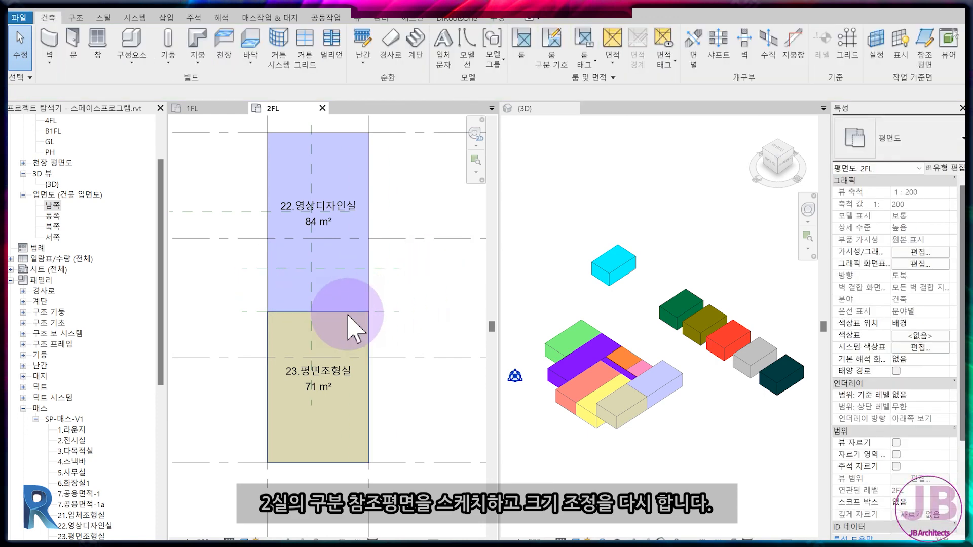
left_click_drag(369, 296, 268, 278)
left_click(314, 311)
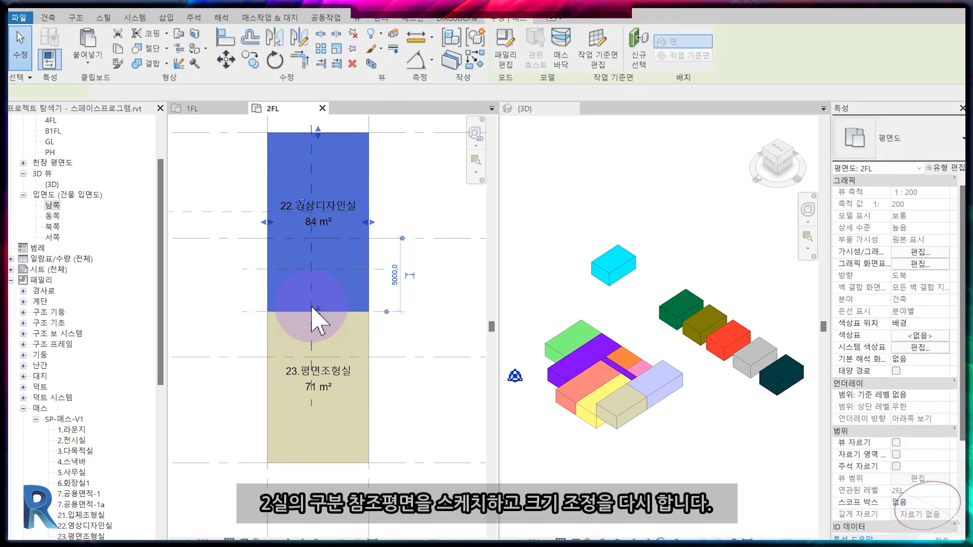
left_click_drag(314, 312, 325, 273)
left_click(336, 312)
left_click(335, 313)
left_click_drag(318, 312, 327, 290)
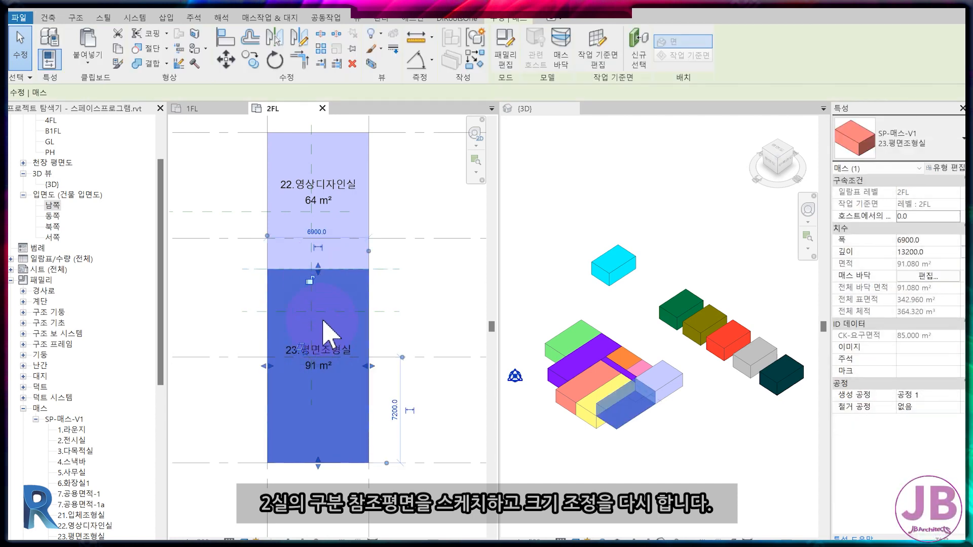
Step: Move the reference plane between the 22.영상디자인실 and 23.평면조형실 masses down 600 mm
left_click(403, 270)
key("m")
key("v")
left_click(422, 270)
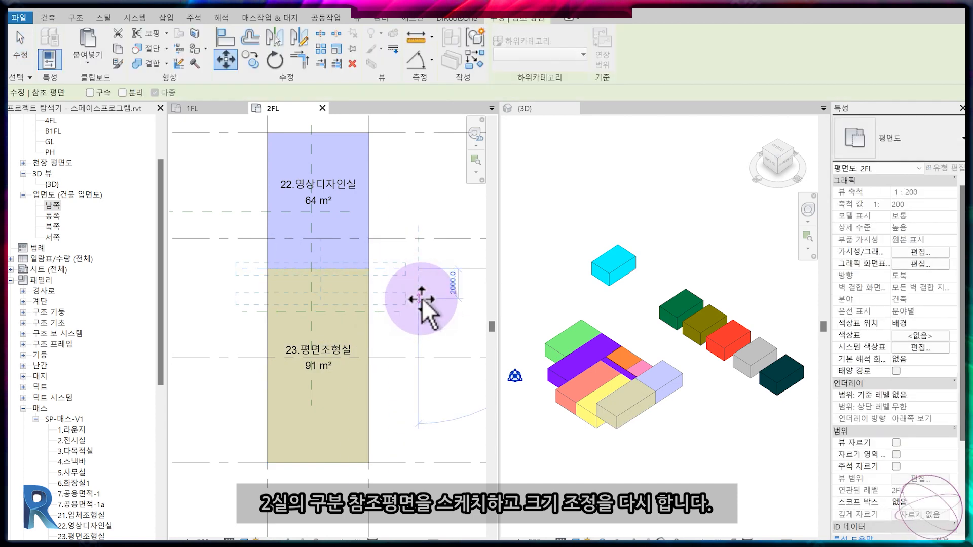
type("600")
key("Return")
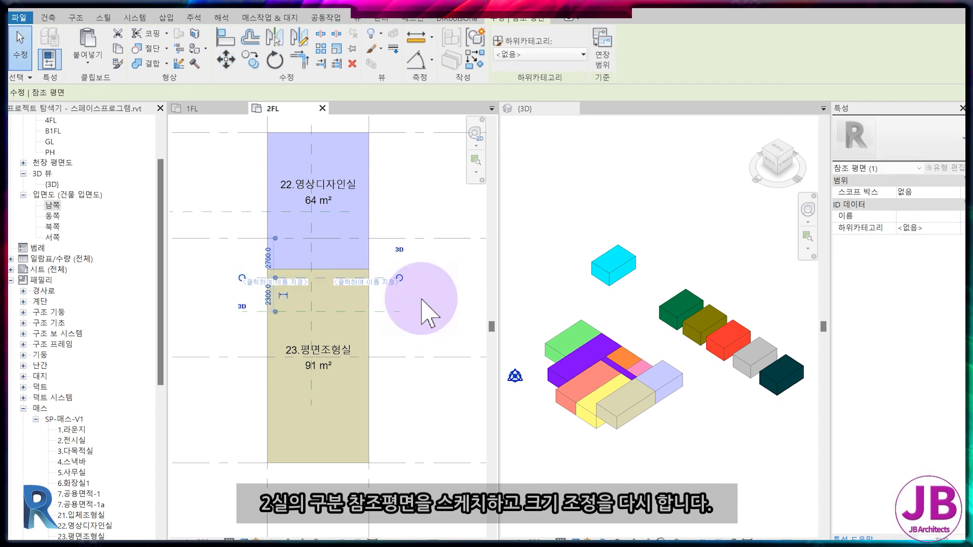
Step: Pull the upper edge of the 23.평면조형실 mass and the lower edge of the 22.영상디자인실 mass down to the moved reference plane
left_click(337, 282)
left_click_drag(319, 266, 318, 274)
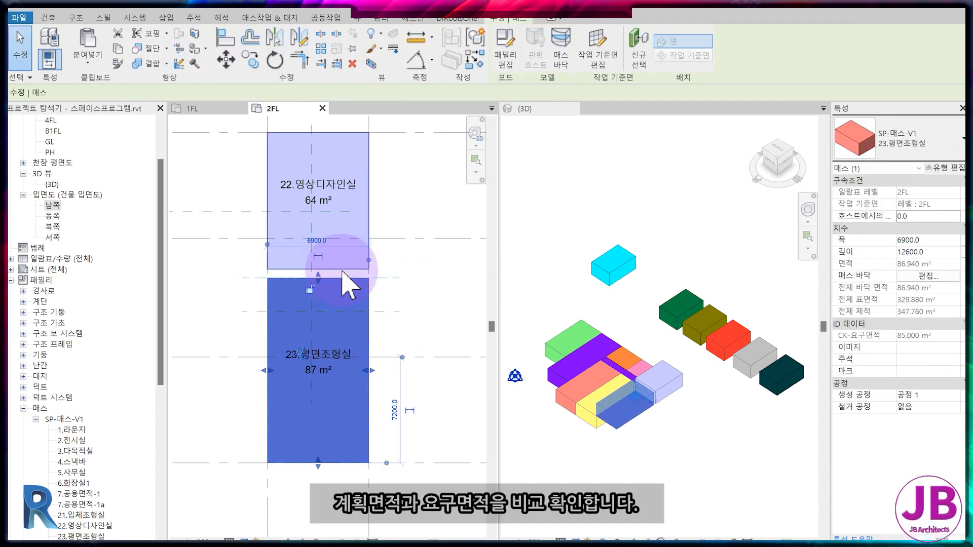
left_click(341, 272)
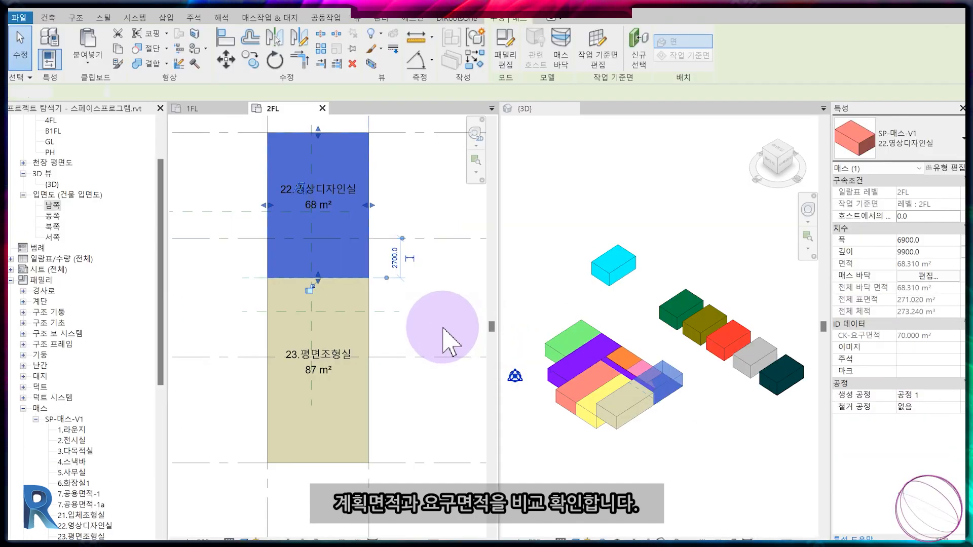
left_click(443, 328)
Step: Move the 24.워크숍실 mass beside 23.평면조형실, placing its upper-right corner at the Y10 and Y5 grid intersection
scroll(442, 329, "down", 4)
middle_click_drag(289, 372, 331, 394)
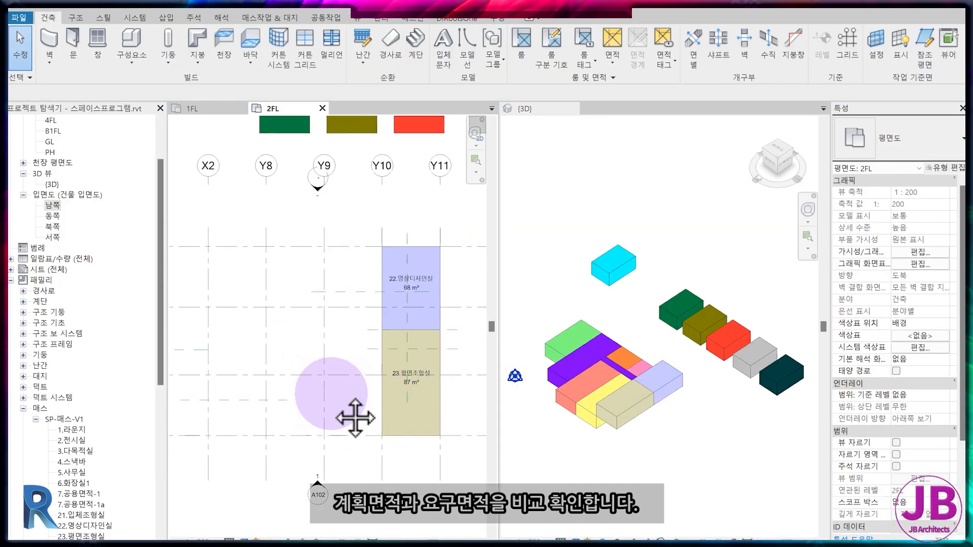
scroll(332, 366, "down", 3)
scroll(371, 199, "up", 4)
middle_click_drag(373, 200, 326, 283)
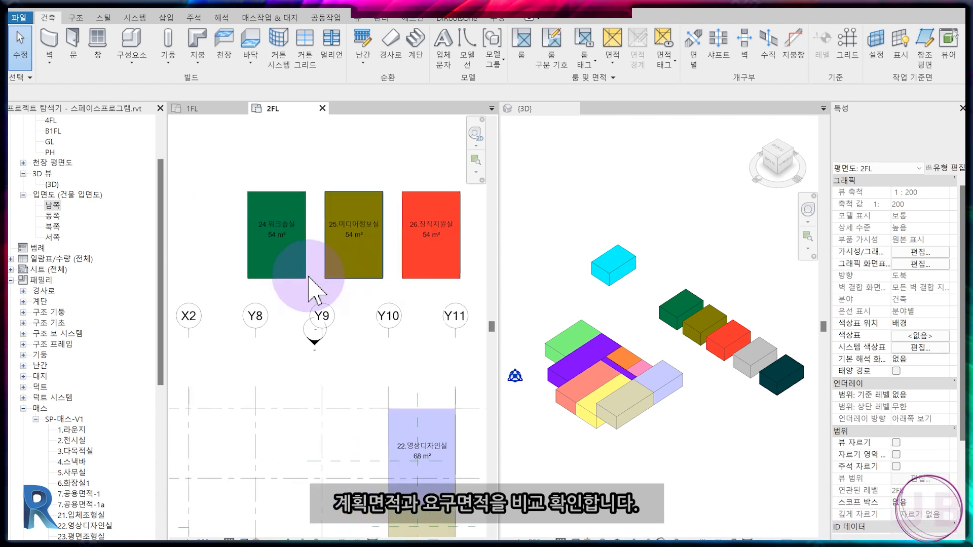
scroll(341, 231, "up", 3)
left_click(264, 180)
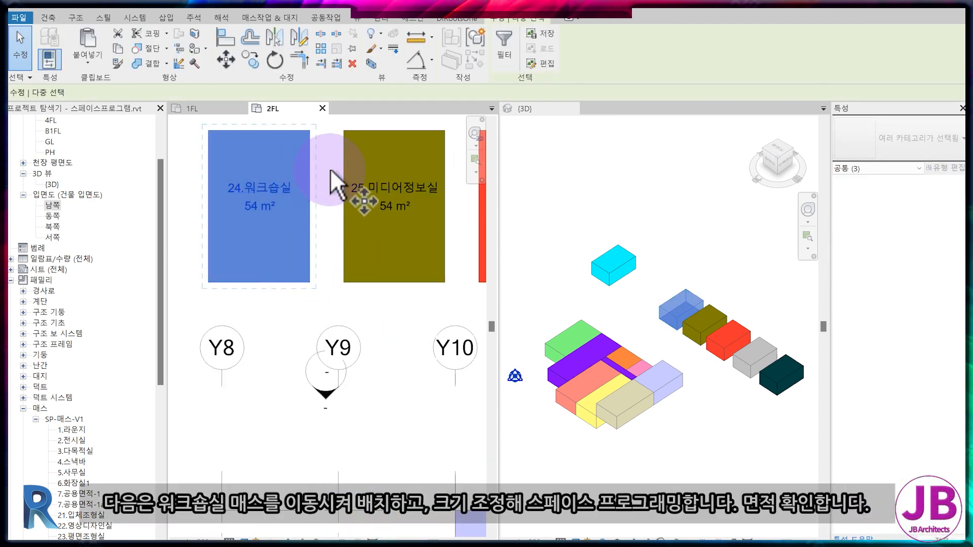
key("m")
key("v")
left_click(310, 131)
scroll(338, 276, "down", 2)
middle_click_drag(374, 369, 328, 186)
left_click(357, 372)
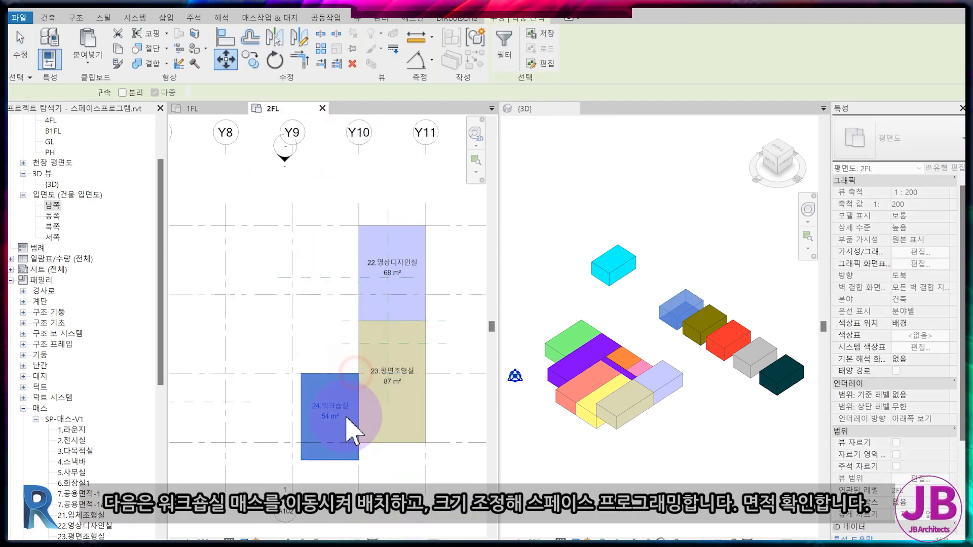
middle_click_drag(351, 382, 378, 378)
key("Escape")
Step: Align the 24.워크숍실 mass to grids Y9 and Y10 and the grid line below Y5, then check its area against the requirement
scroll(374, 381, "up", 2)
key("a")
key("l")
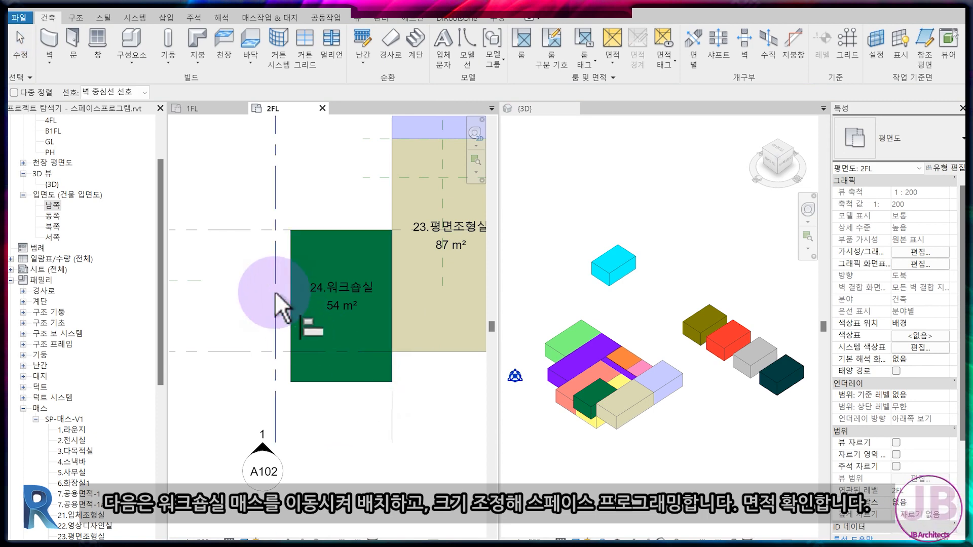
left_click(288, 290)
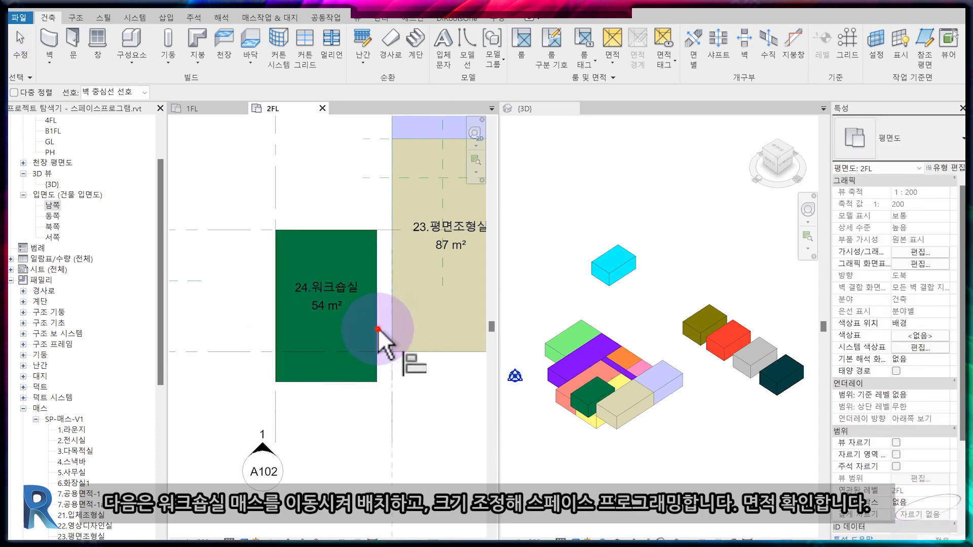
left_click(361, 383)
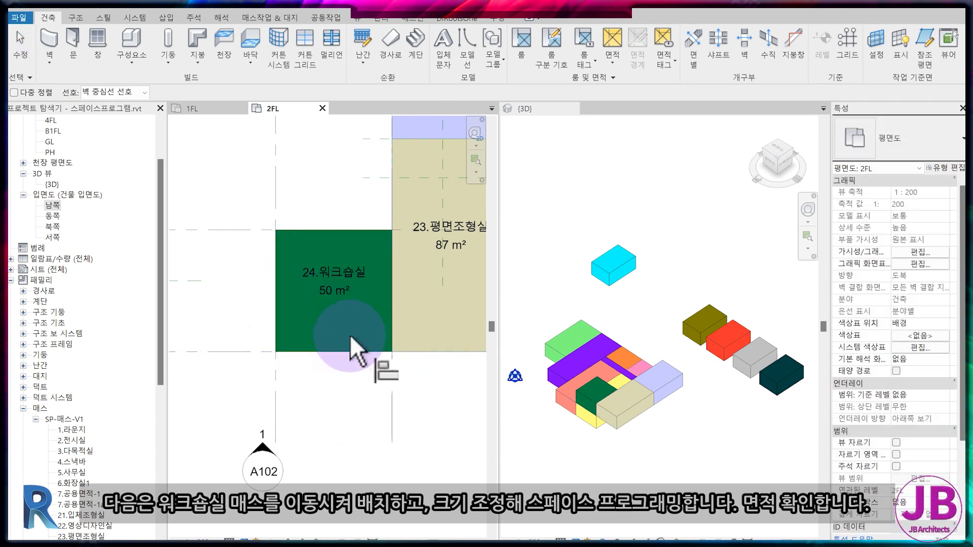
key("Escape")
left_click(361, 353)
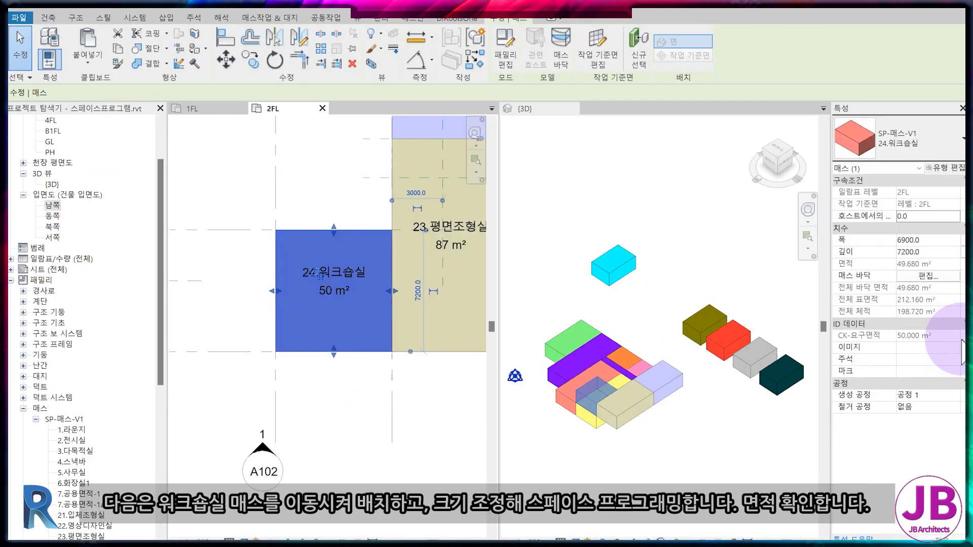
left_click(191, 340)
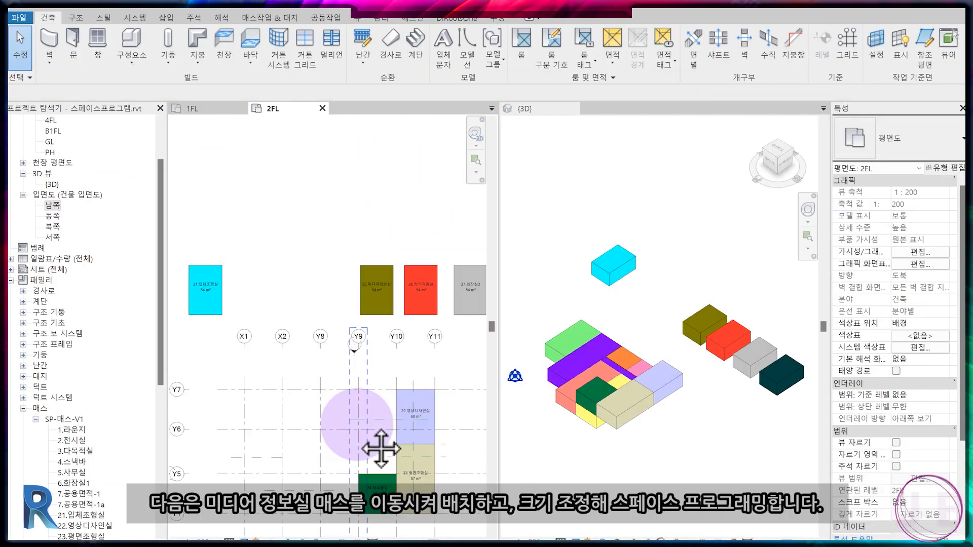
Step: Move the 25.미디어정보실 mass by its lower-right corner to the lower-left corner of the 24.워크숍실 mass
scroll(194, 264, "up", 5)
middle_click_drag(379, 296, 364, 303)
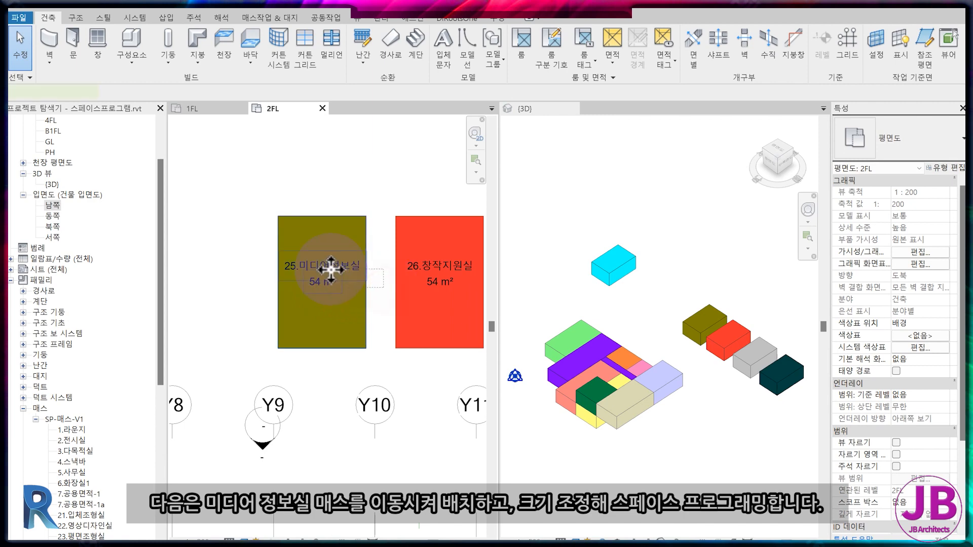
left_click_drag(331, 270, 327, 270)
left_click_drag(367, 348, 386, 289)
scroll(366, 350, "down", 3)
middle_click_drag(401, 441, 386, 289)
left_click_drag(386, 289, 302, 413)
middle_click_drag(355, 446, 383, 287)
left_click_drag(302, 421, 321, 395)
left_click(282, 384)
Step: Align the left edge of the 25.미디어정보실 mass to grid Y8 and its upper edge to grid Y5
scroll(282, 384, "up", 3)
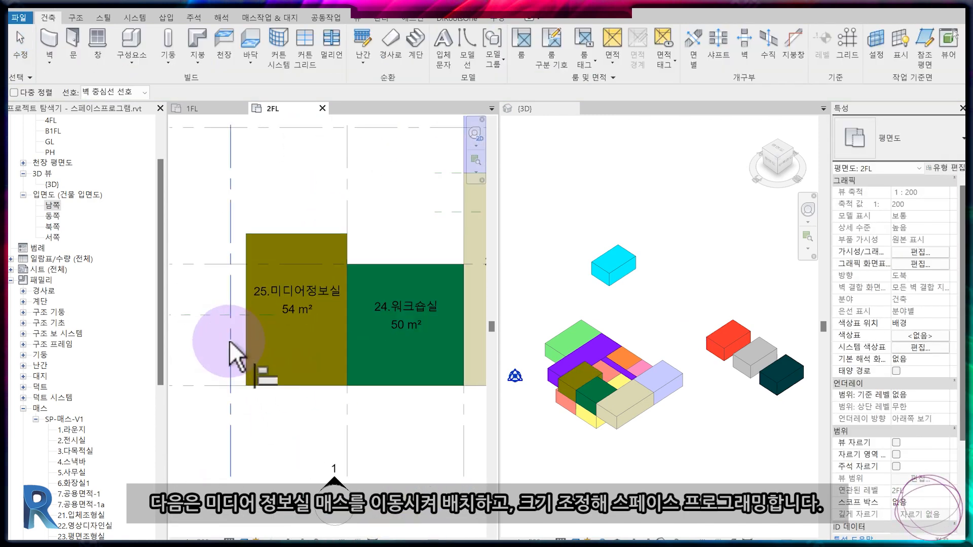
left_click_drag(249, 345, 233, 344)
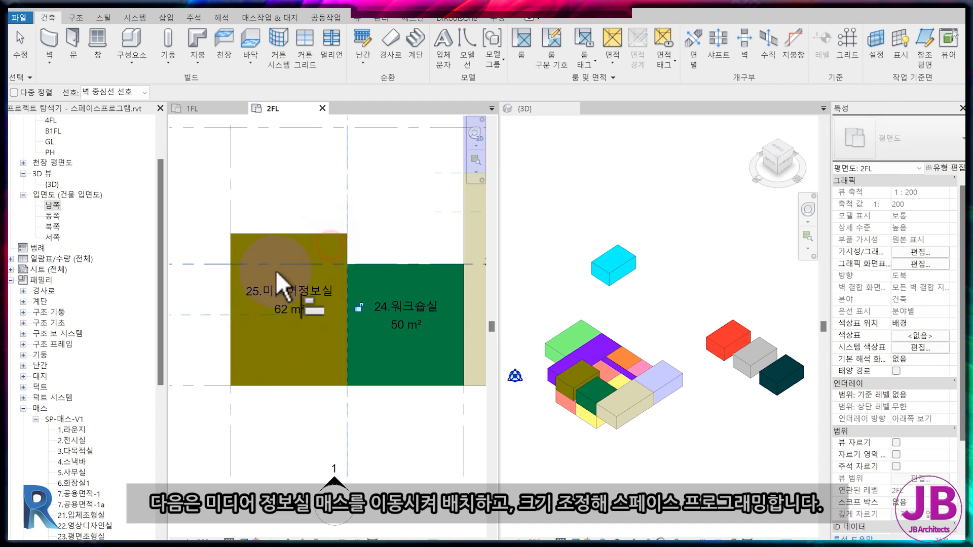
left_click_drag(217, 257, 290, 316)
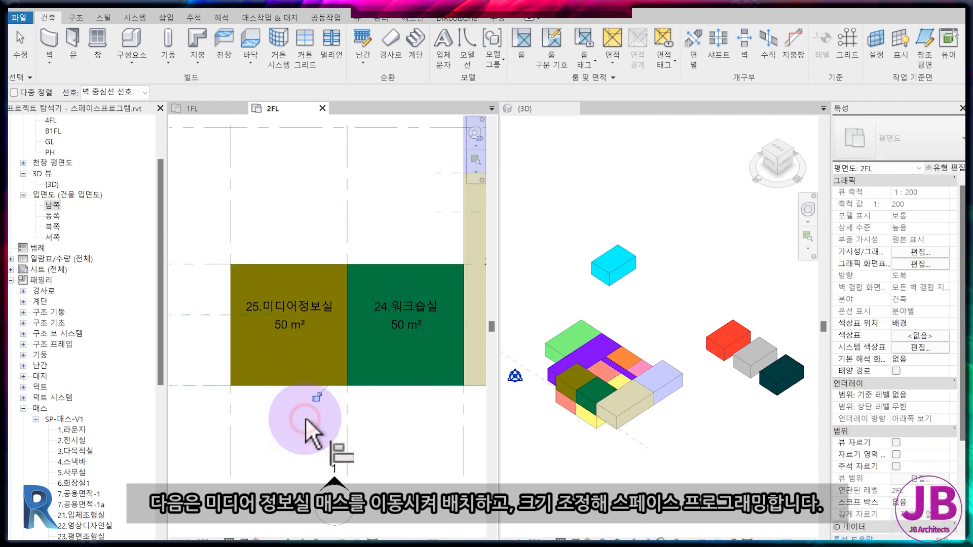
scroll(306, 418, "down", 6)
key("Escape")
Step: Move the 21.입체조형실 mass by its lower-right corner to the lower-left corner of the 25.미디어정보실 mass
scroll(396, 317, "up", 2)
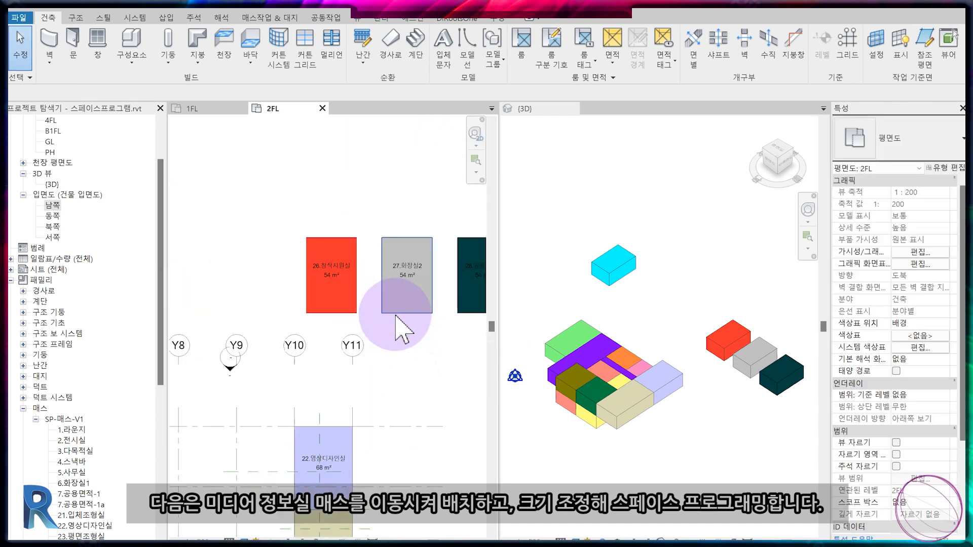
middle_click_drag(271, 289, 496, 254)
left_click_drag(297, 256, 235, 218)
key("m")
key("v")
left_click(253, 276)
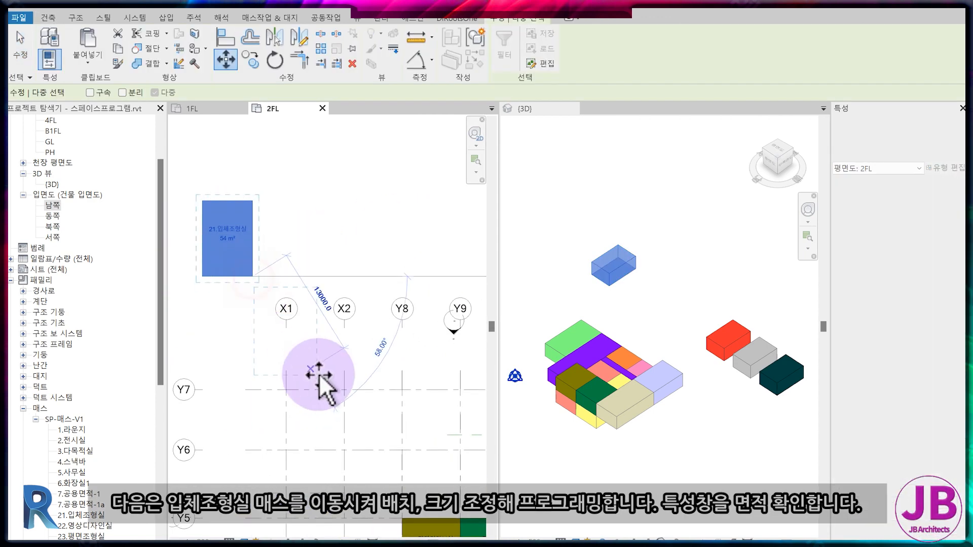
middle_click_drag(375, 472, 350, 290)
scroll(373, 398, "up", 2)
left_click(377, 392)
middle_click_drag(291, 413, 348, 405)
left_click(283, 393)
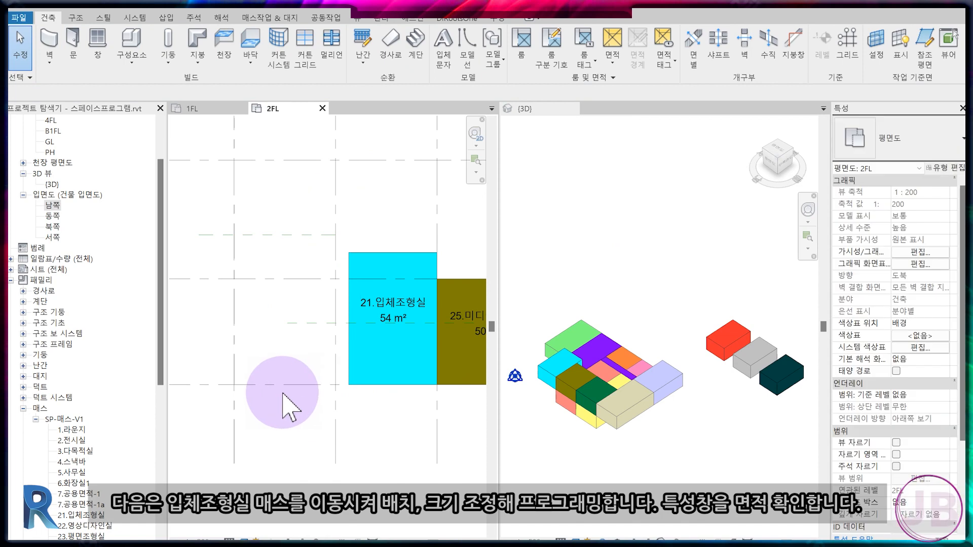
Step: Align the 21.입체조형실 mass to grids X1, Y8, Y5 and the grid line below Y5, then check its area against the requirement
left_click(351, 335)
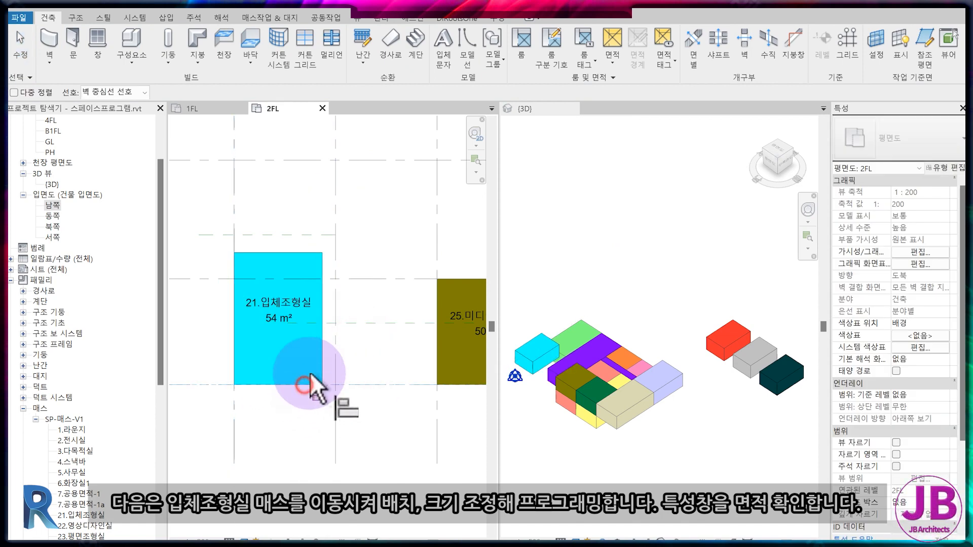
left_click(356, 279)
left_click(303, 254)
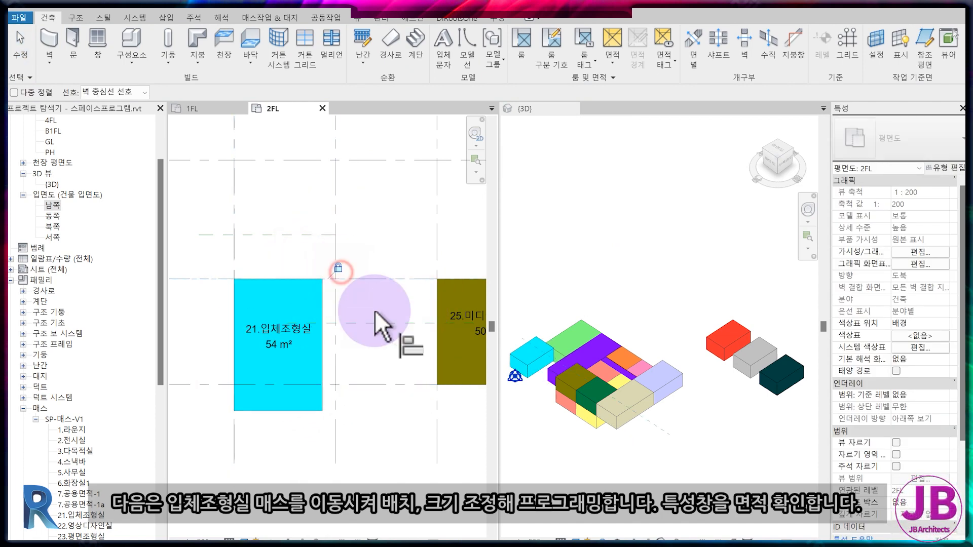
left_click(270, 412)
left_click(318, 301)
key("Escape")
left_click(325, 325)
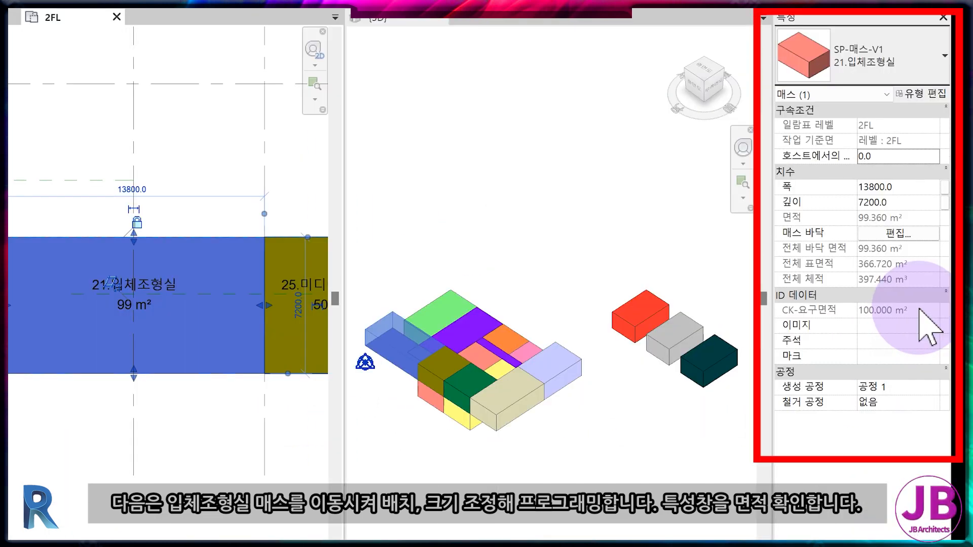
left_click(127, 329)
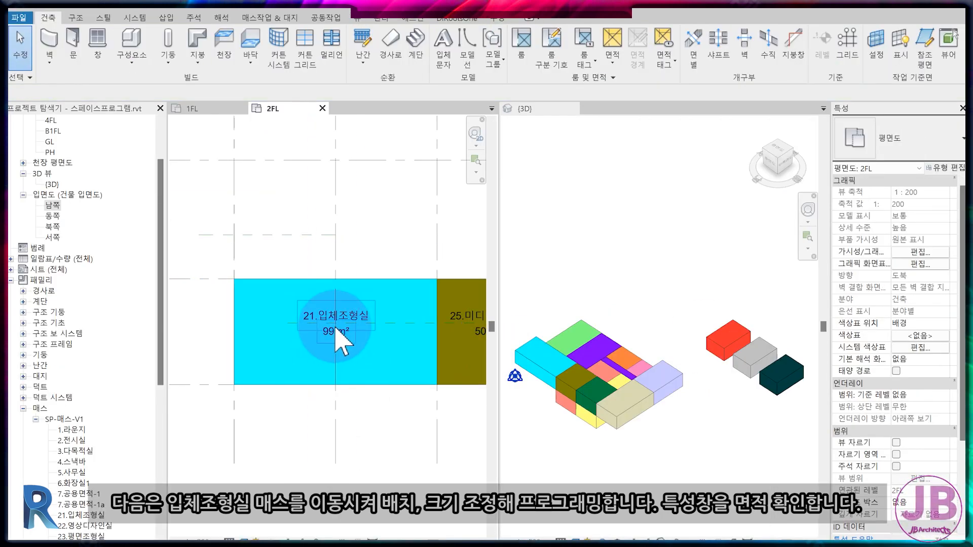
Step: Shift the 21.입체조형실 tag slightly down toward the middle of its mass
left_click(335, 334)
left_click_drag(336, 337, 336, 353)
scroll(369, 382, "down", 2)
left_click(427, 412)
Step: Move the 26.창작지원실 mass by its upper-right corner to the upper-left corner of 22.영상디자인실 at grids Y10 and Y7
middle_click_drag(427, 411, 394, 410)
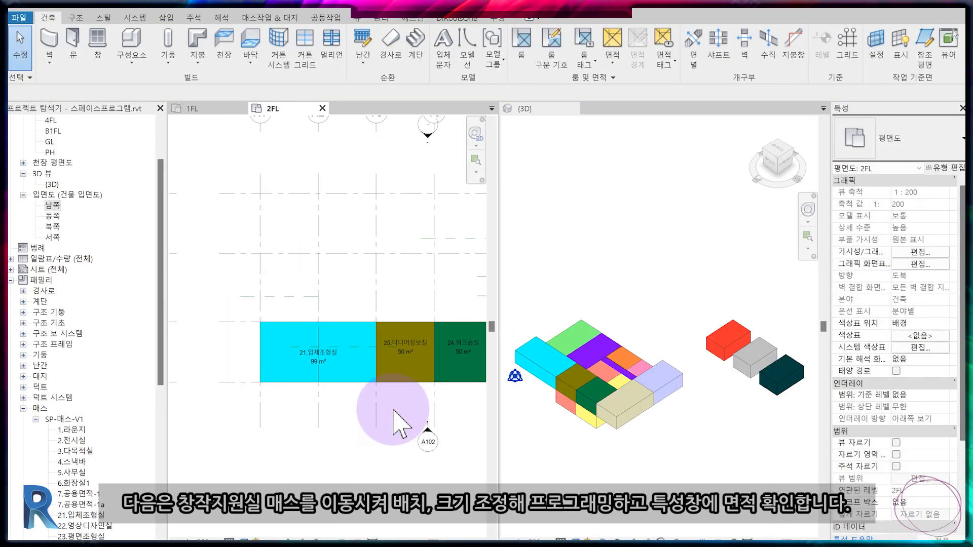
scroll(244, 311, "down", 2)
middle_click_drag(399, 225, 370, 266)
middle_click_drag(466, 212, 400, 215)
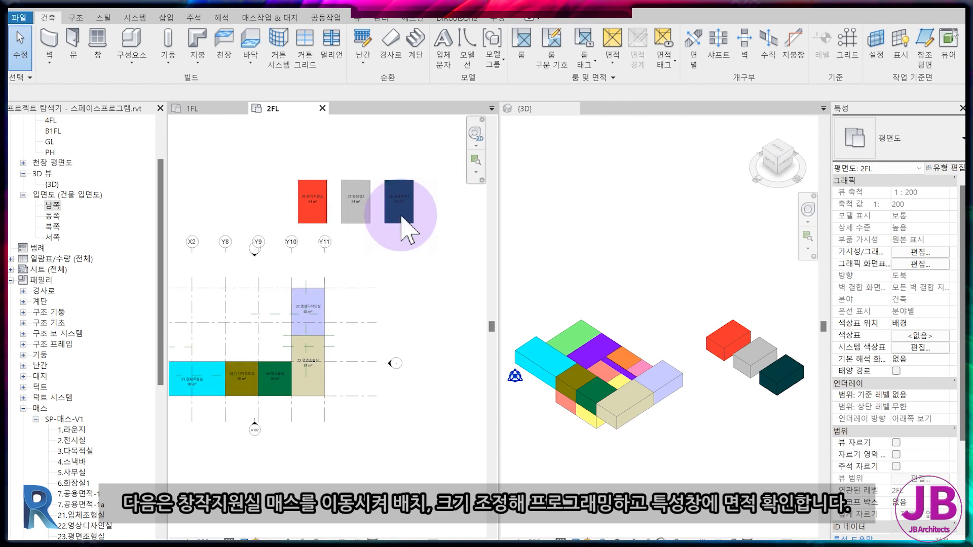
scroll(407, 210, "up", 4)
scroll(401, 213, "down", 2)
middle_click_drag(293, 228, 446, 206)
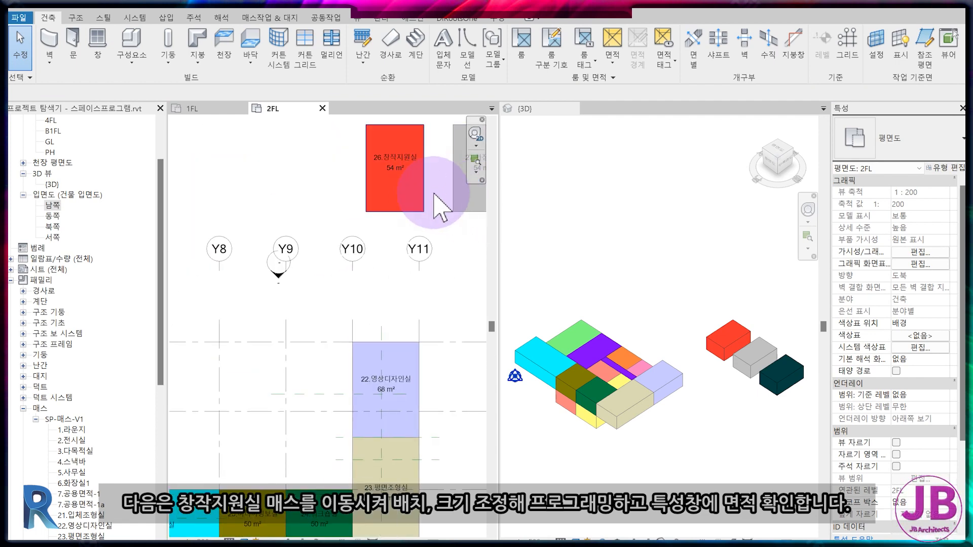
left_click_drag(446, 207, 384, 157)
key("m")
key("v")
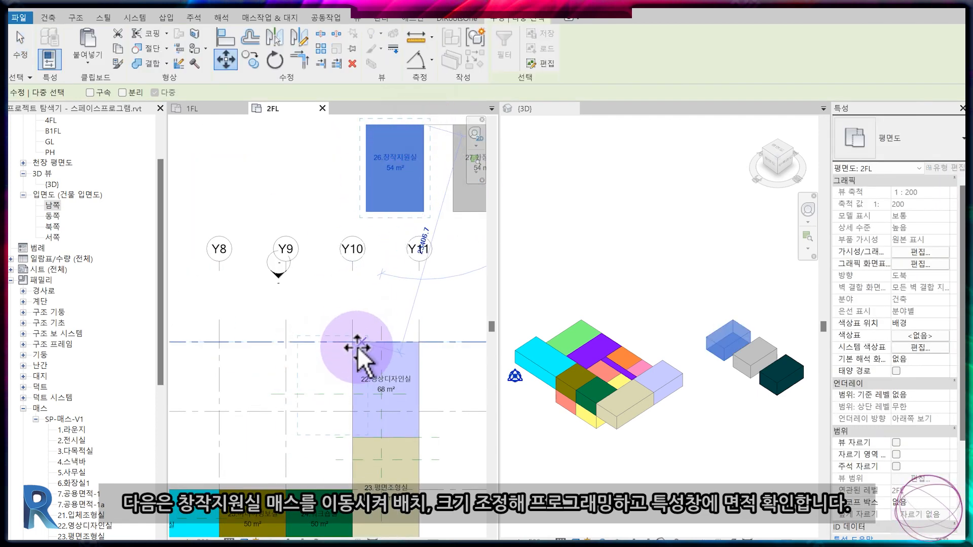
left_click(353, 343)
middle_click_drag(295, 406, 322, 323)
scroll(323, 323, "up", 2)
key("Escape")
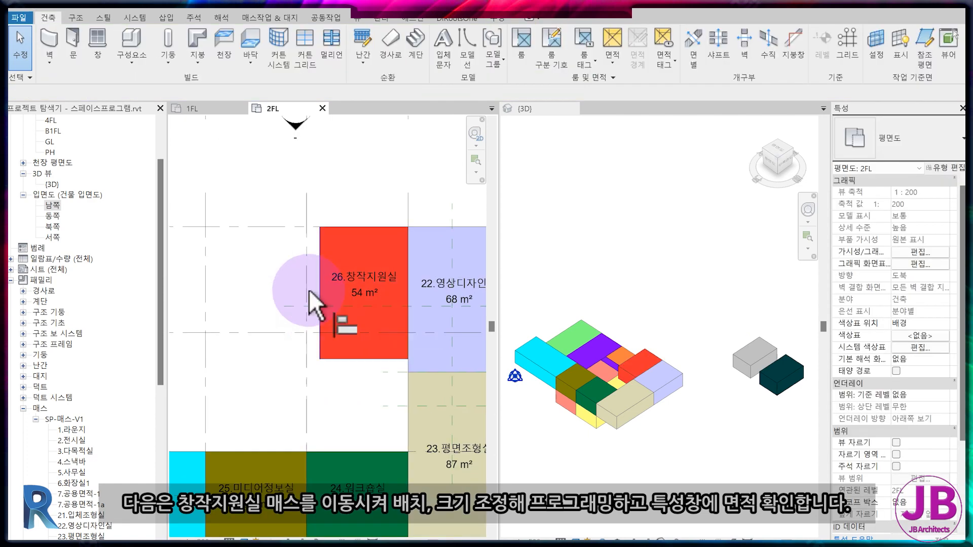
Step: Align the 26.창작지원실 mass to grids Y9 and Y10 and the reference plane between Y7 and Y6, then check its area
left_click(321, 274)
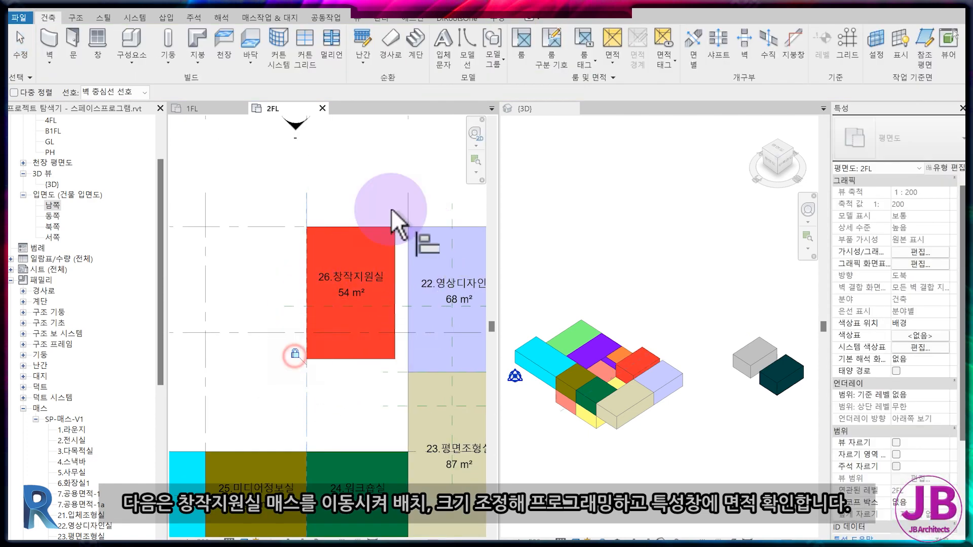
left_click(397, 255)
left_click(368, 307)
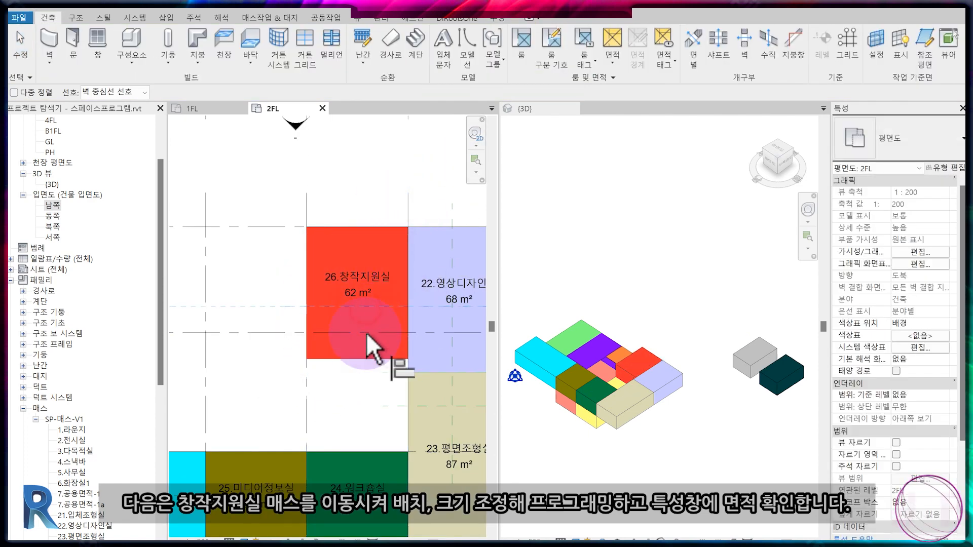
left_click(368, 358)
key("Escape")
left_click(382, 235)
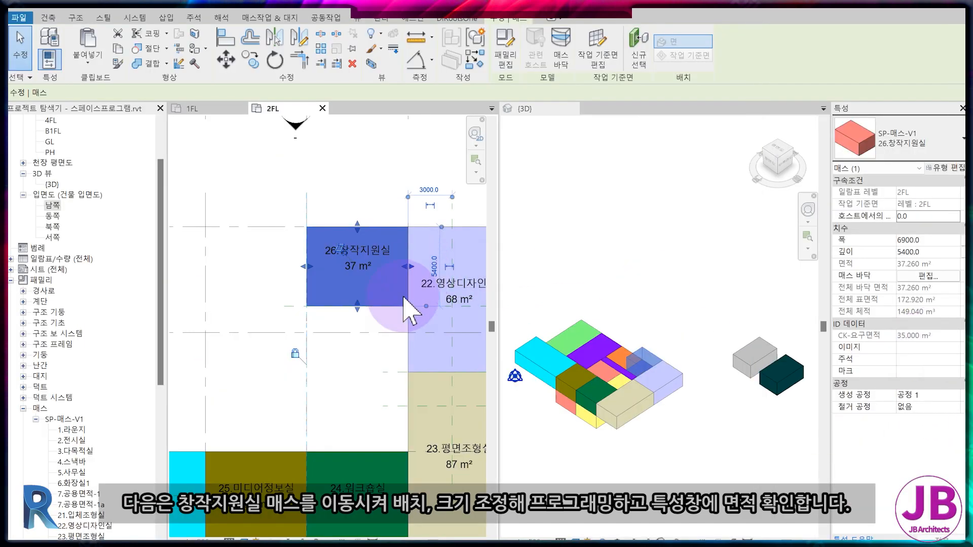
Step: Move the 27.화장실2 mass by its upper-right corner to the upper-left corner of 26.창작지원실 on grid Y7
scroll(320, 370, "down", 6)
key("Escape")
scroll(408, 289, "up", 4)
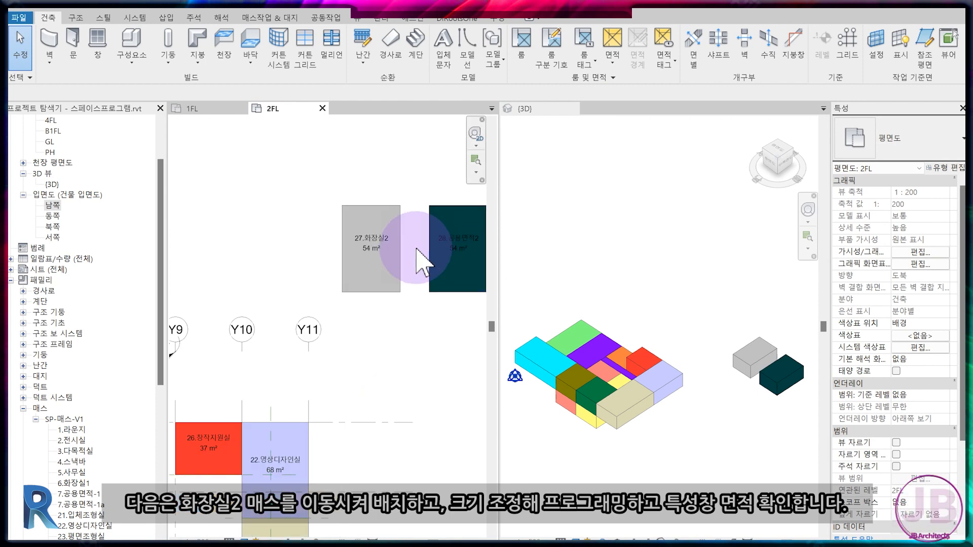
left_click(365, 234)
key("m")
key("v")
left_click(393, 211)
middle_click_drag(172, 429, 318, 305)
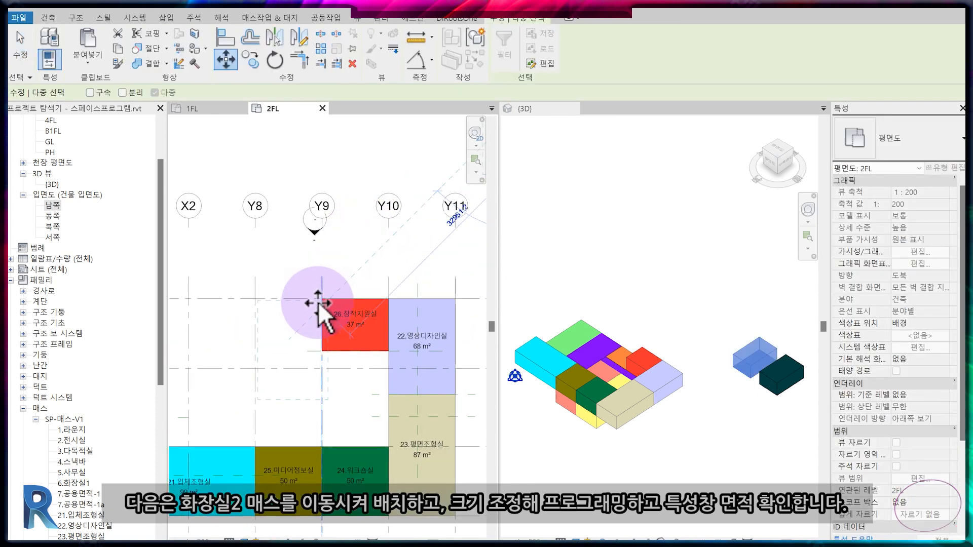
left_click(319, 299)
scroll(325, 325, "up", 3)
key("Escape")
Step: Align the 27.화장실2 mass to grids Y8 and Y9 and its lower edge to that of 26.창작지원실
key("a")
key("l")
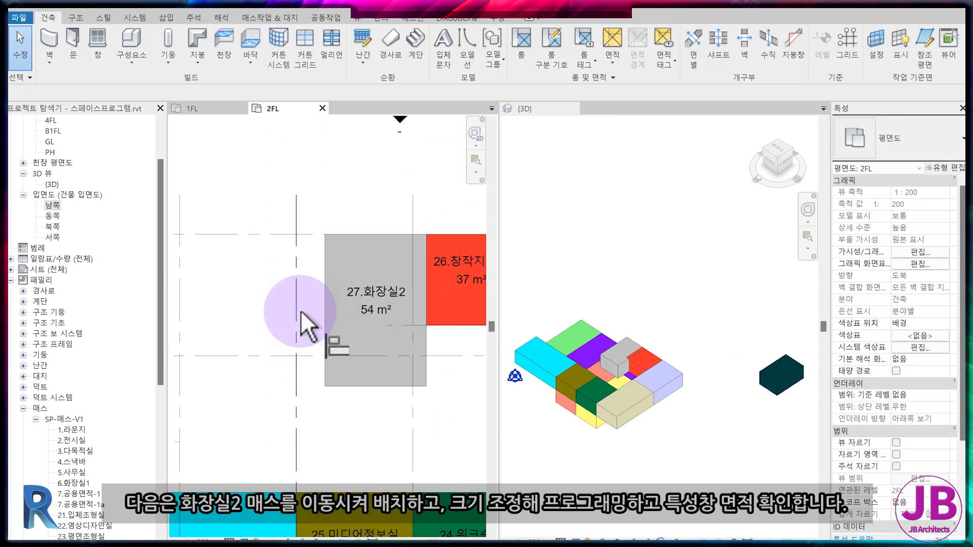
left_click(325, 281)
left_click(415, 349)
left_click(397, 316)
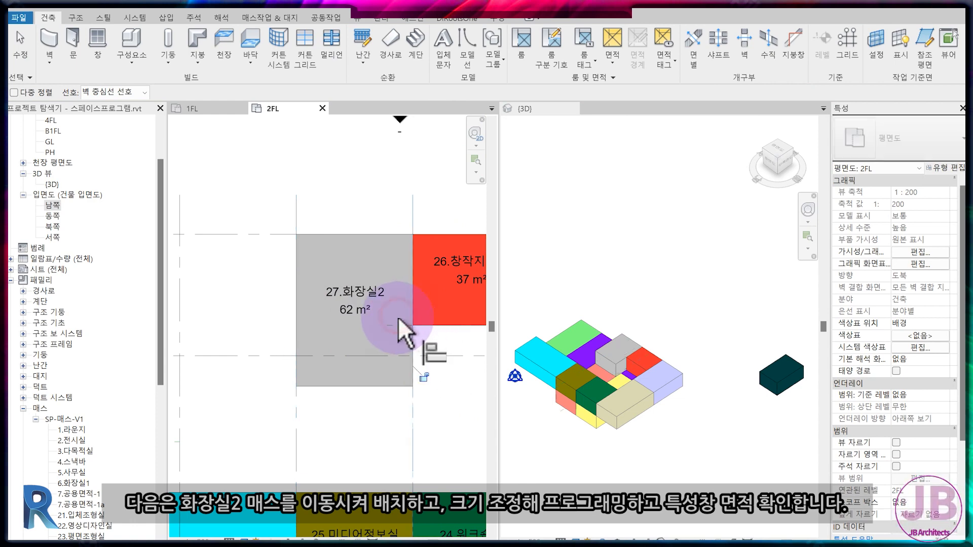
left_click(394, 325)
left_click(389, 386)
key("Escape")
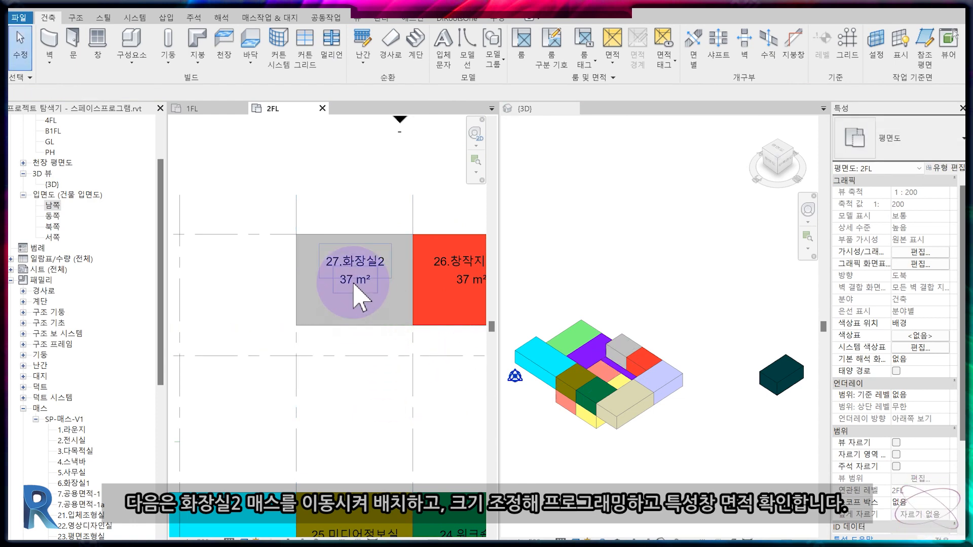
Step: Shift the 27.화장실2 and 26.창작지원실 tags slightly down toward the middle of their masses
left_click(352, 280)
scroll(406, 299, "right", 2, "shift")
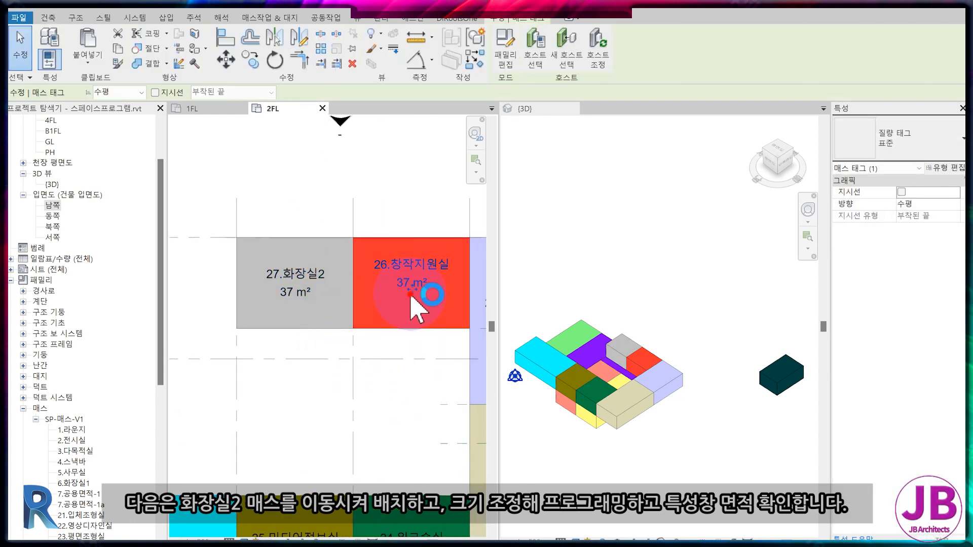
left_click(419, 304)
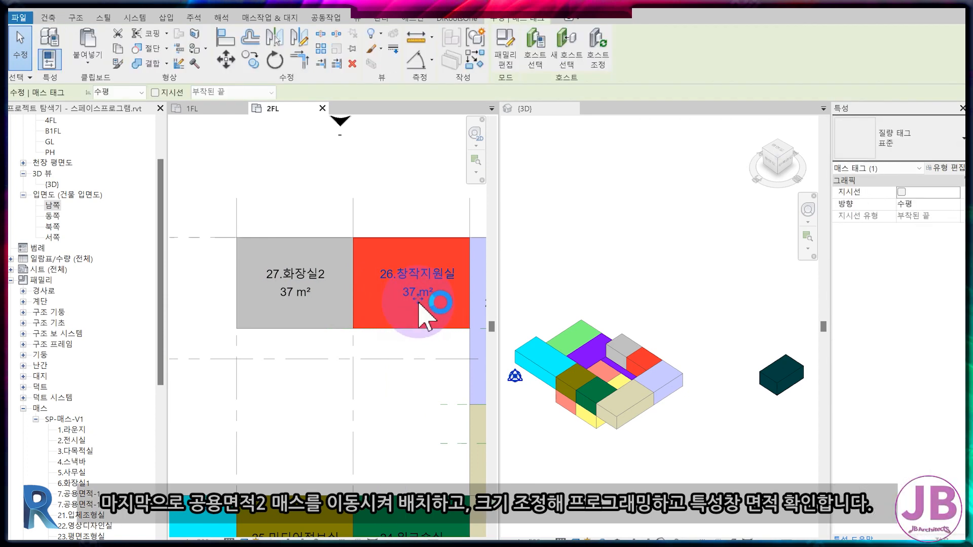
Step: Move the 28.공용면적2 mass with its tag by its upper-left corner to the intersection of grids X2 and Y7
key("Escape")
scroll(402, 333, "down", 3)
middle_click_drag(406, 370, 167, 396)
left_click(400, 163)
key("m")
key("v")
left_click(387, 132)
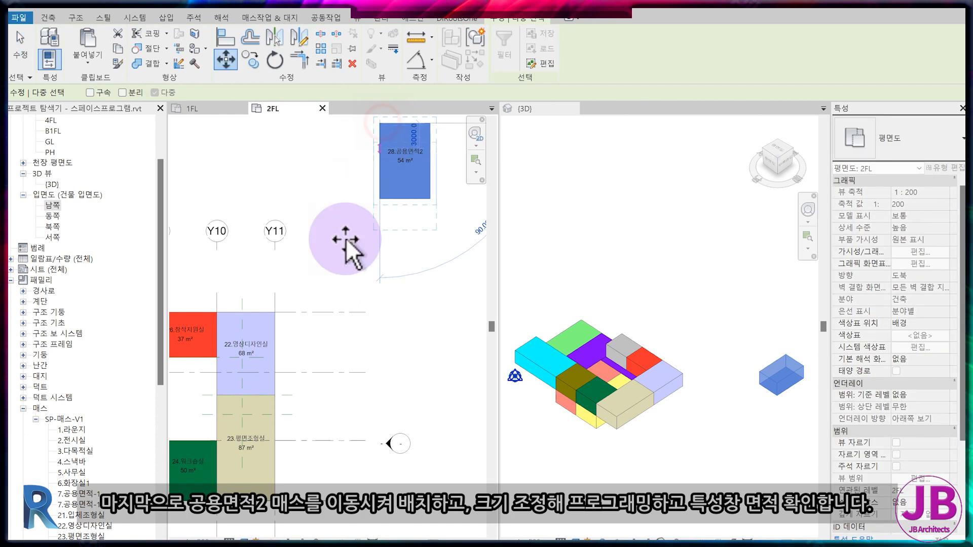
middle_click_drag(341, 245, 565, 243)
left_click(265, 313)
key("Escape")
scroll(322, 435, "up", 2)
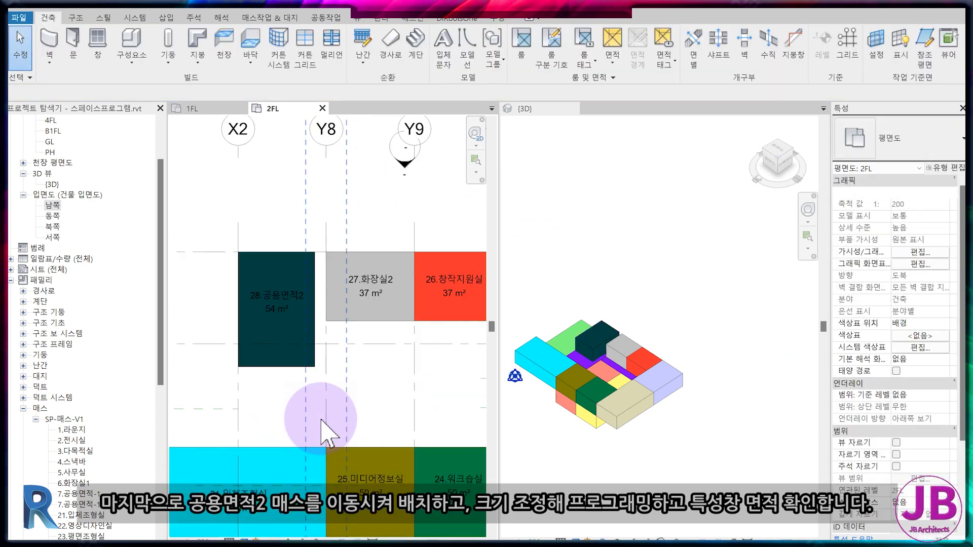
Step: Align the 28.공용면적2 mass's side edge to grid Y8 and its lower edge to the upper edge of 21.입체조형실
left_click(315, 322)
left_click(300, 448)
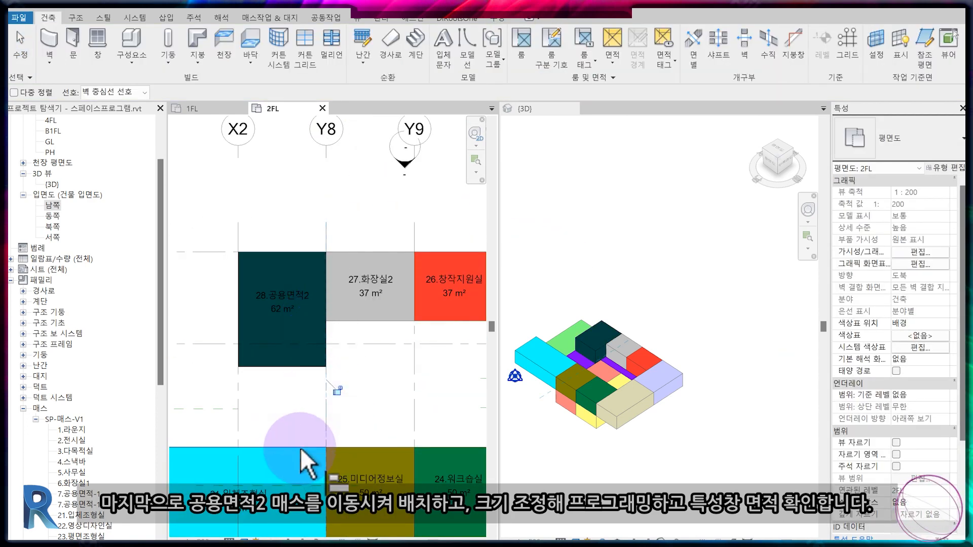
left_click(287, 366)
scroll(302, 395, "down", 2)
middle_click_drag(304, 426, 339, 324)
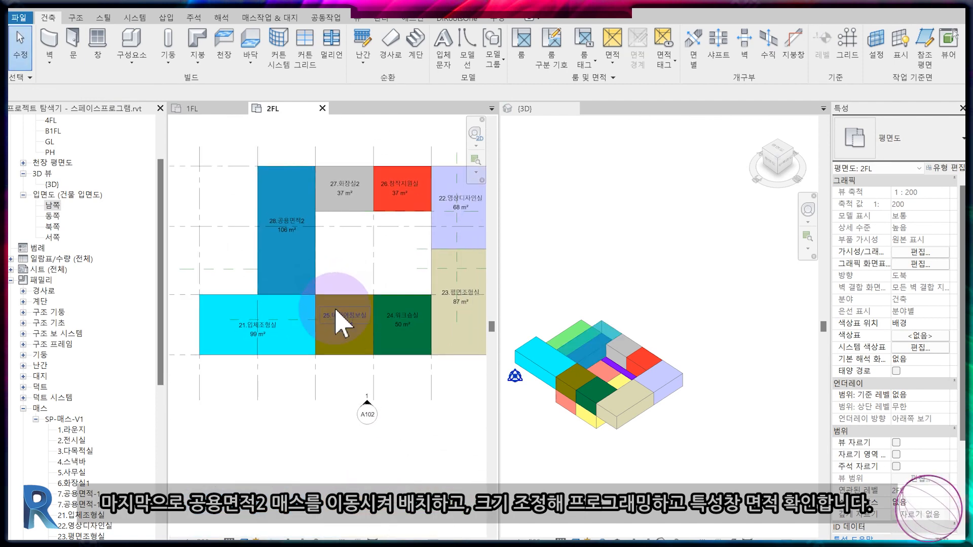
Step: Copy the 28.공용면적2 mass three times, side by side, into the empty area beyond grid Y11
left_click(287, 169)
middle_click_drag(286, 170, 233, 213)
key("c")
key("o")
left_click(243, 208)
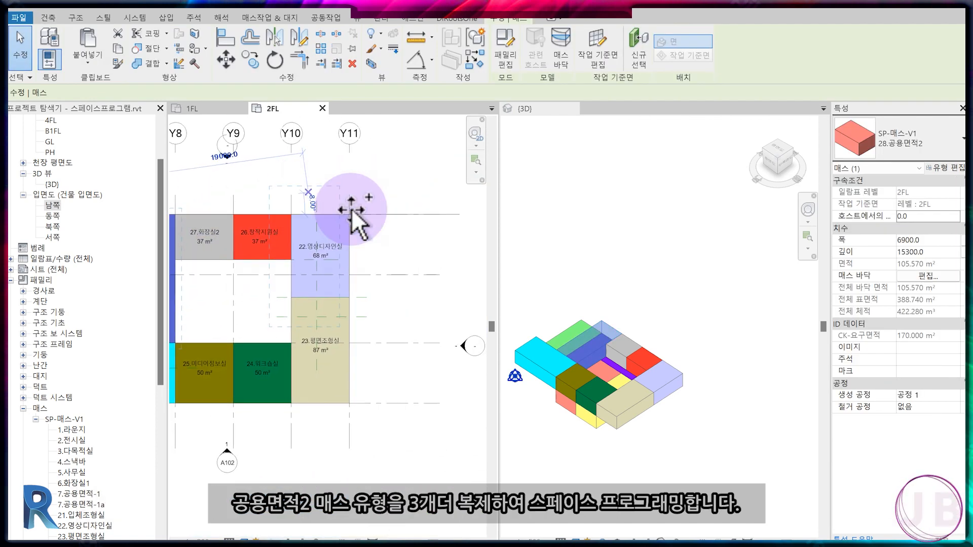
left_click(385, 209)
left_click(462, 215)
key("Escape")
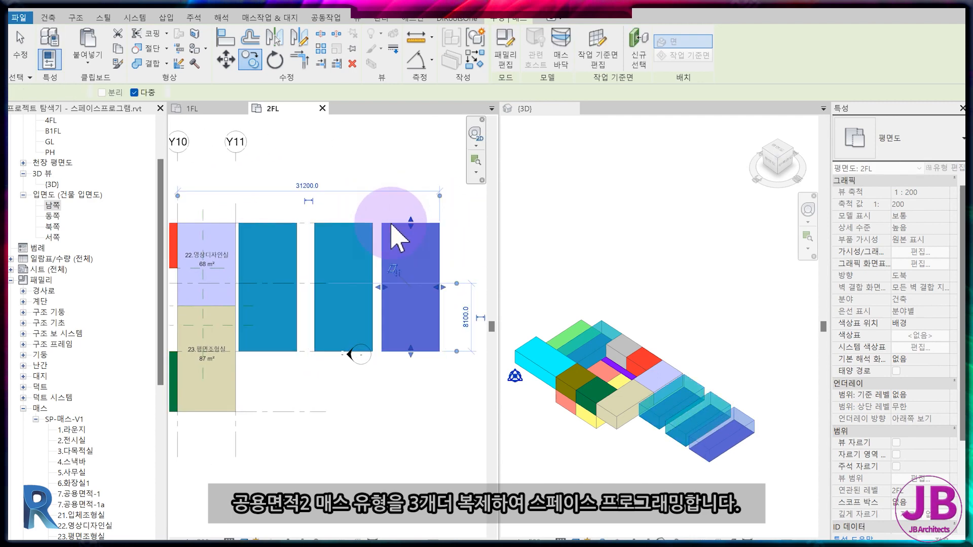
Step: Duplicate the type of the copy nearest grid Y11 as 28.공용면적2a, 28.공용면적2b and 28.공용면적2c, leaving it on 28.공용면적2c
left_click(278, 217)
left_click(945, 168)
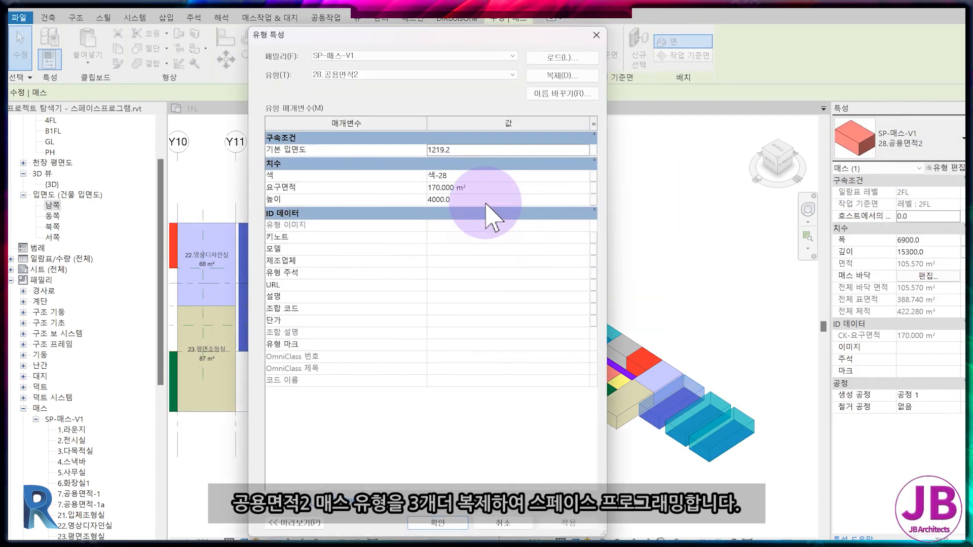
left_click(545, 76)
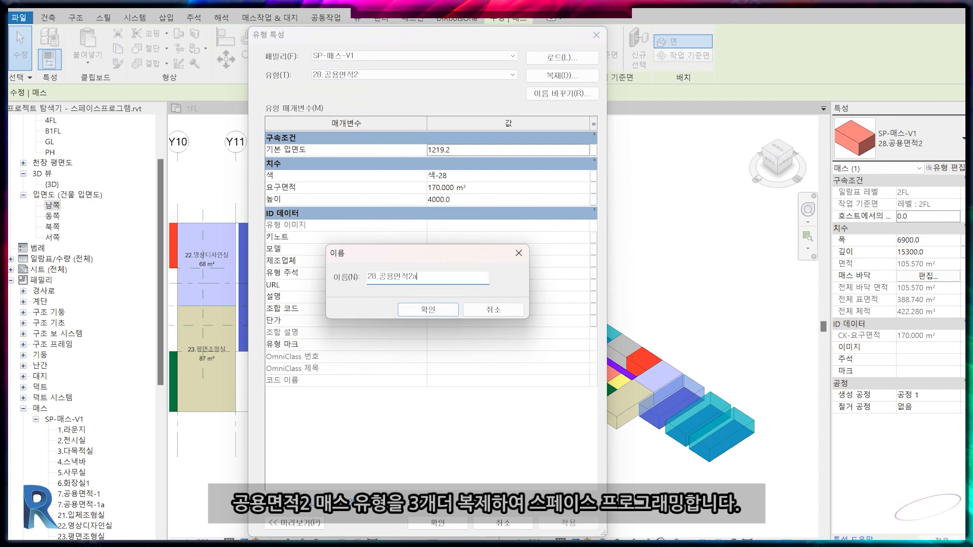
key("BackSpace")
type("b")
left_click(426, 310)
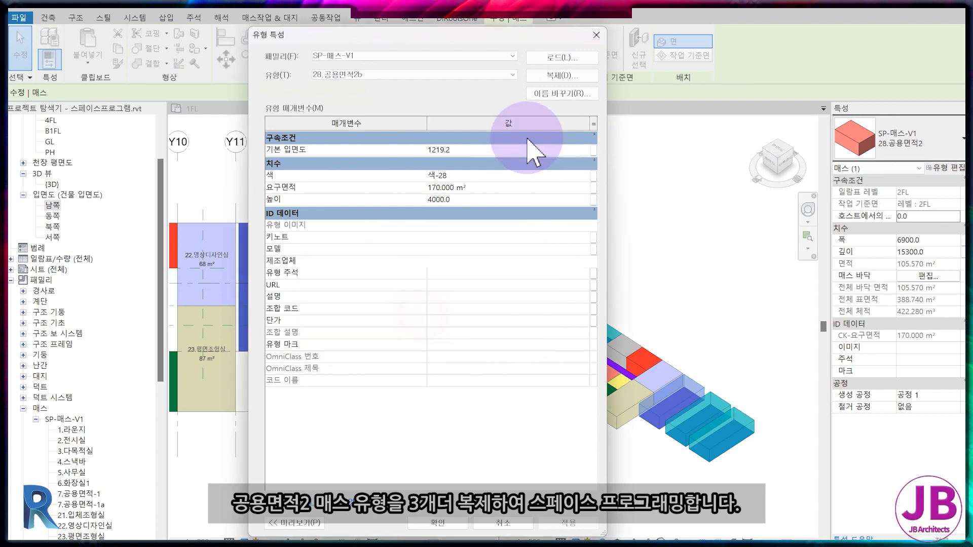
left_click(458, 522)
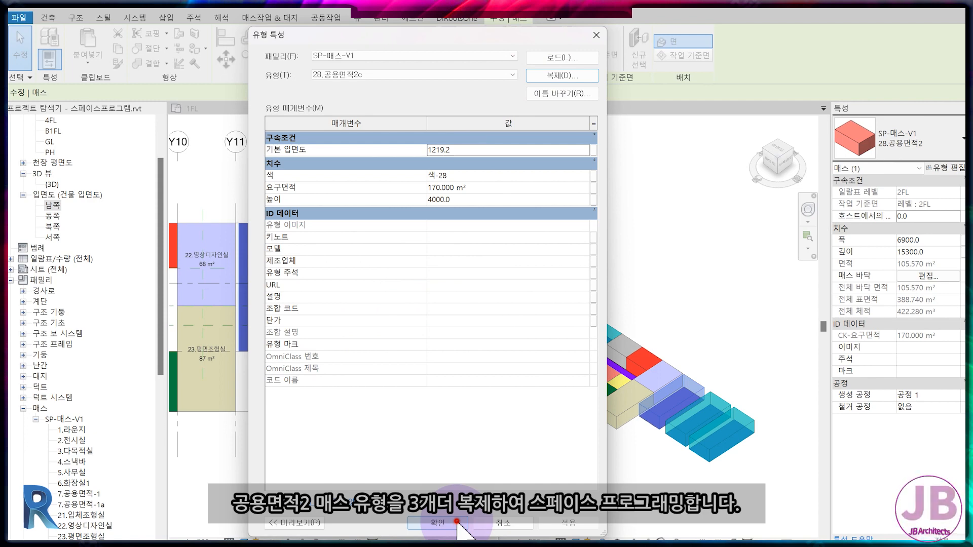
left_click(459, 523)
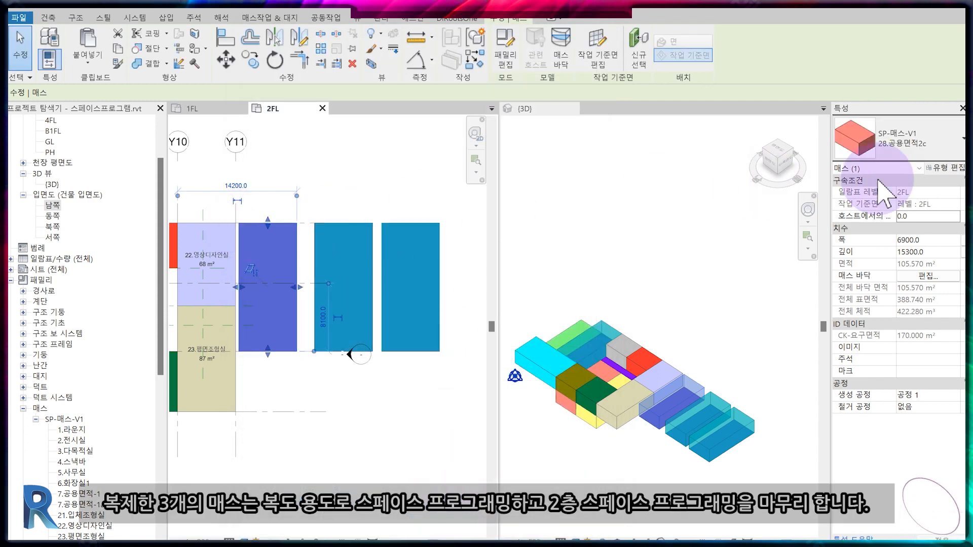
Step: Change the middle copy's type to 28.공용면적2a and the outermost copy's type to 28.공용면적2b
left_click(349, 224)
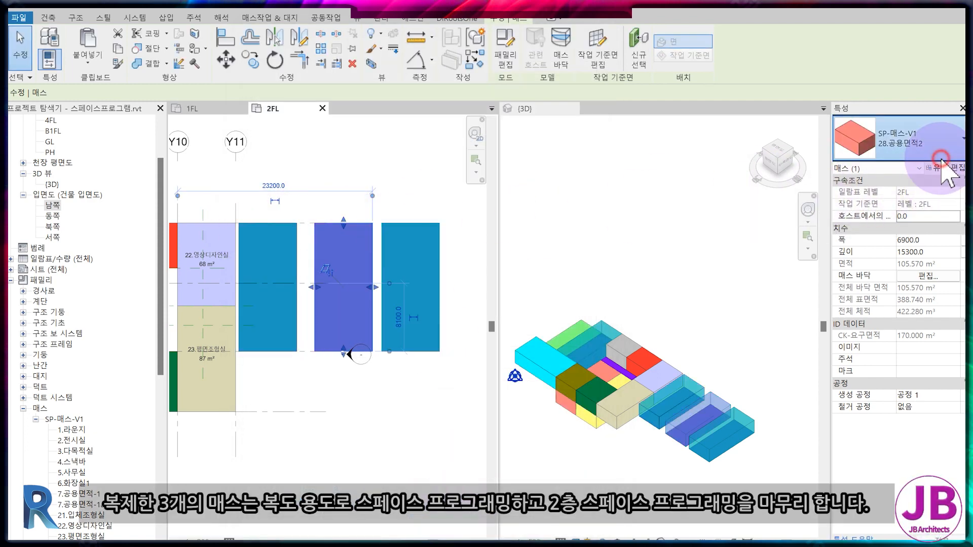
left_click(872, 141)
left_click(915, 450)
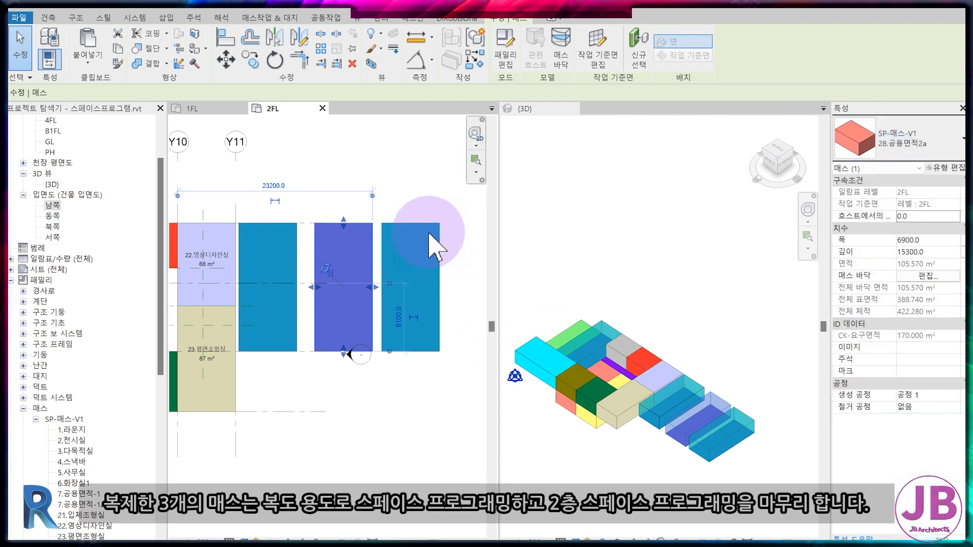
left_click(431, 243)
left_click(929, 152)
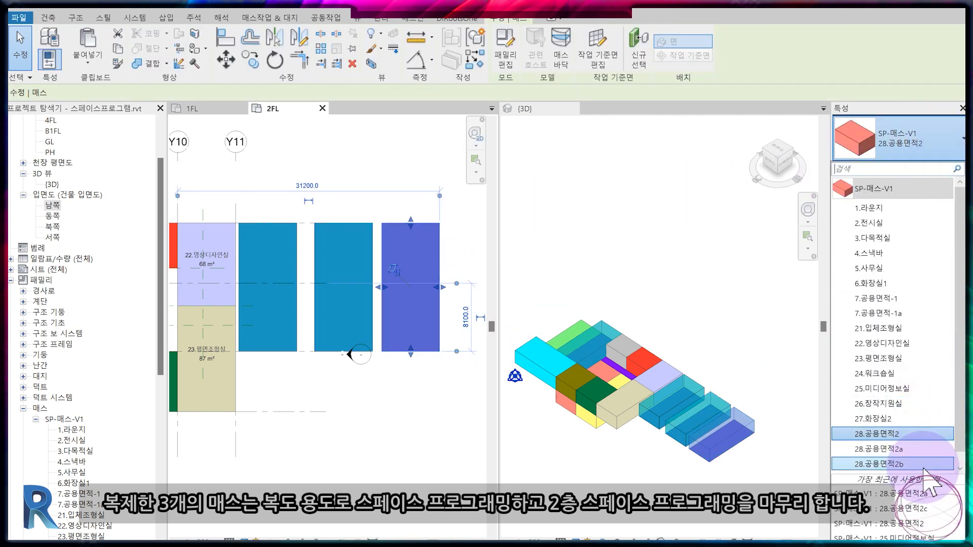
left_click(907, 446)
left_click(358, 402)
Step: Place the 28.공용면적2c mass between grids Y9 and Y10 and shorten it to 9900 deep, filling between 26.창작지원실 and 24.워크숍실
scroll(315, 412, "down", 2)
middle_click_drag(316, 411, 355, 345)
left_click(348, 260)
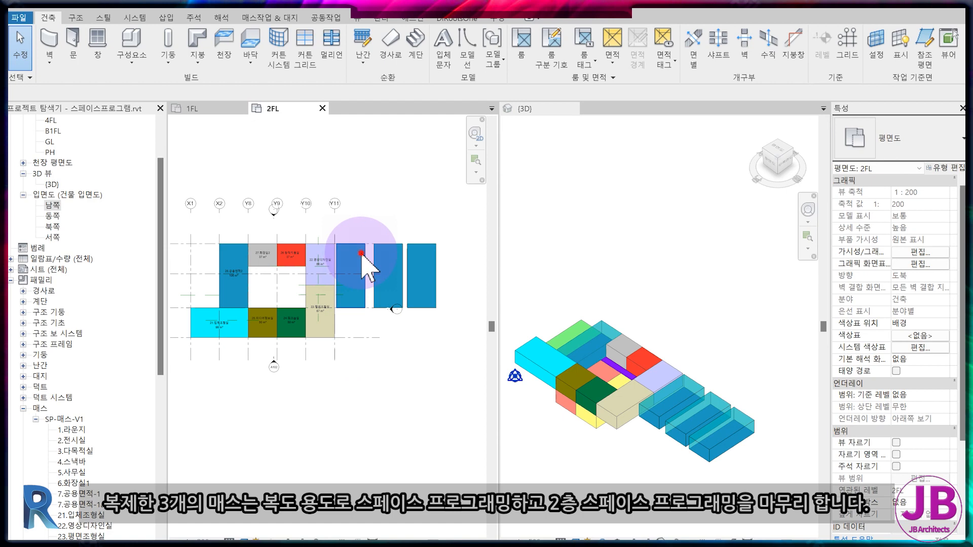
scroll(344, 274, "up", 2)
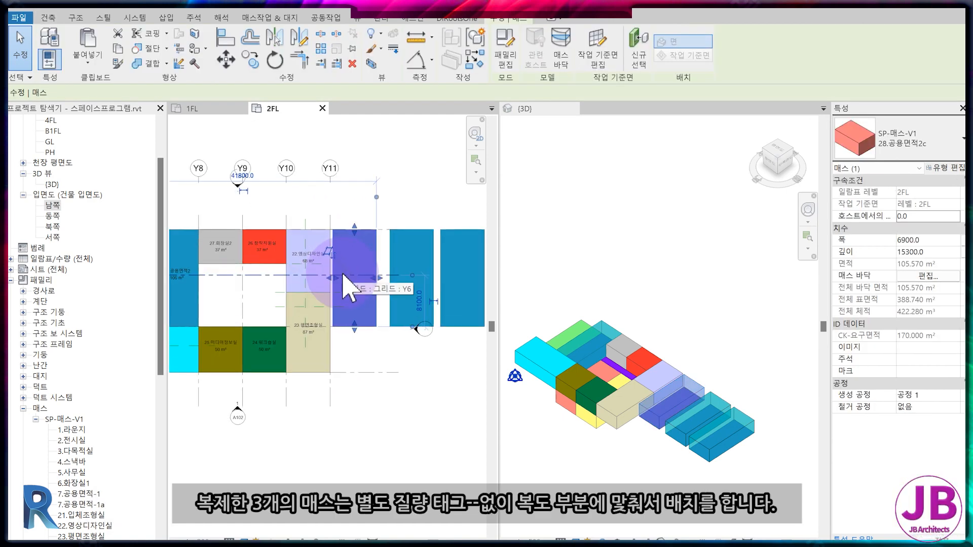
left_click_drag(369, 278, 285, 298)
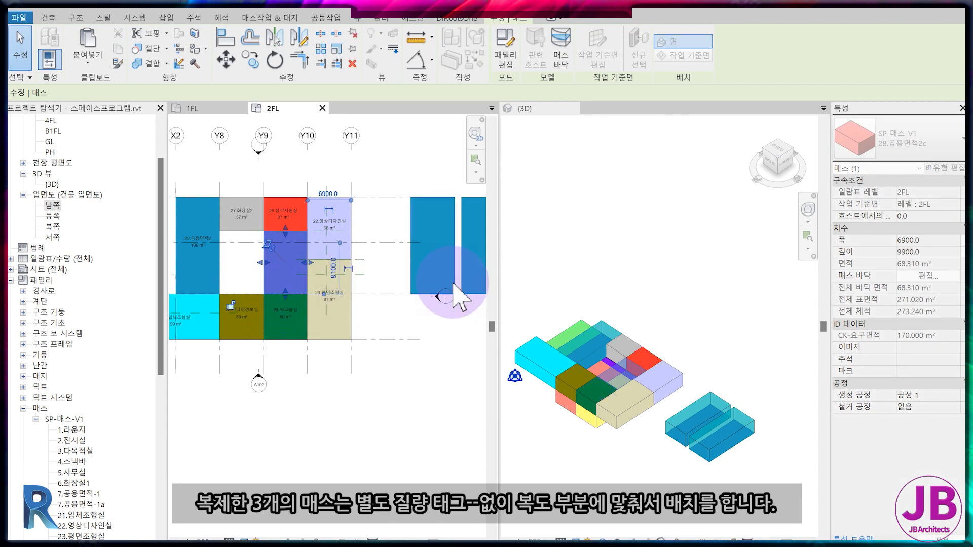
Step: Shorten the 28.공용면적2a mass to a depth of 3000 and place it directly below 27.화장실2 between grids Y8 and Y9
left_click(451, 274)
left_click_drag(435, 205, 428, 276)
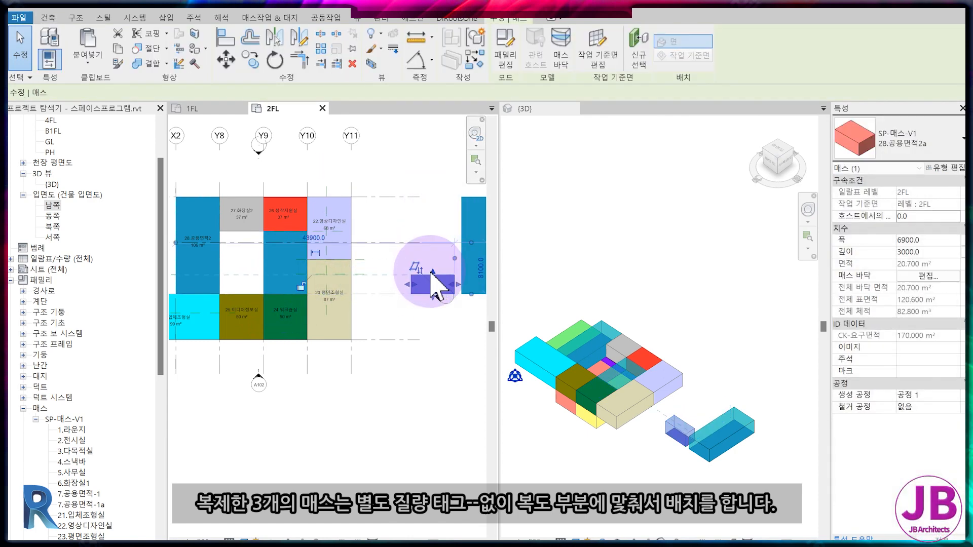
middle_click_drag(433, 287, 357, 282)
left_click(413, 206)
left_click_drag(412, 207, 321, 235)
key("Escape")
scroll(284, 261, "up", 1)
Step: Shorten the 28.공용면적2b mass to a depth of 3100 and move it directly above 25.미디어정보실 between grids Y8 and Y9
left_click(428, 319)
key("Escape")
scroll(380, 326, "up", 1)
middle_click_drag(380, 326, 303, 300)
left_click(380, 256)
middle_click_drag(213, 259, 427, 253)
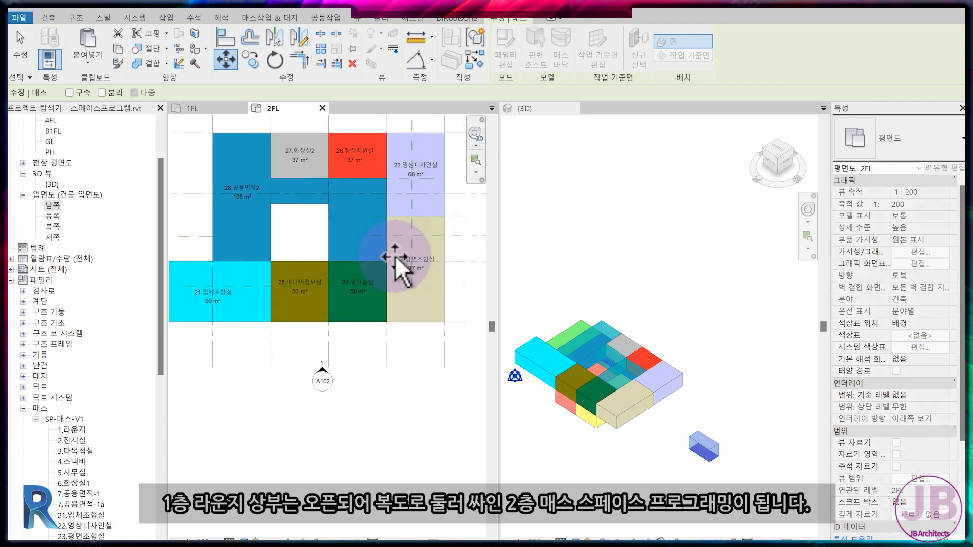
left_click(284, 261)
Step: Reduce the depth of the 28.공용면적2b mass by lowering its upper edge toward 25.미디어정보실
scroll(284, 261, "up", 3)
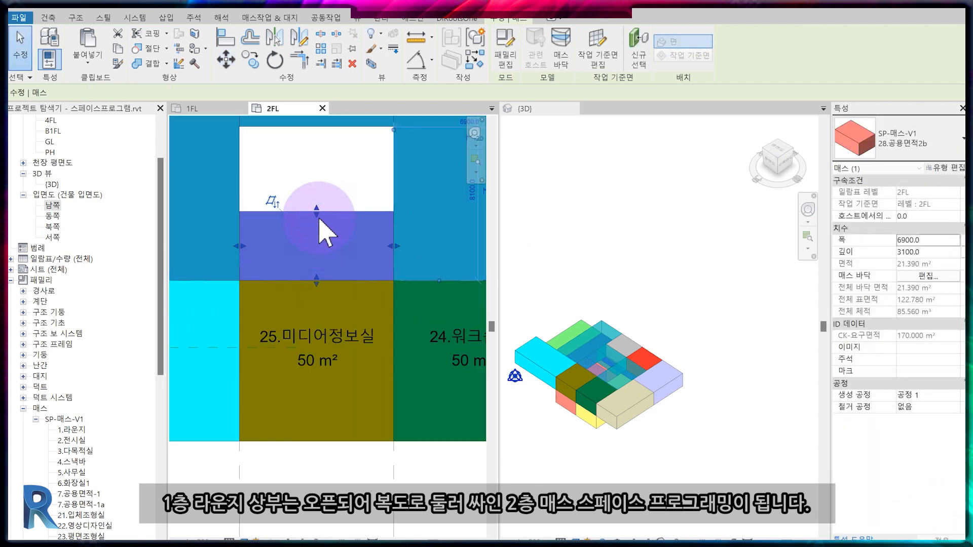
left_click_drag(321, 229, 323, 232)
key("Escape")
scroll(350, 264, "down", 3)
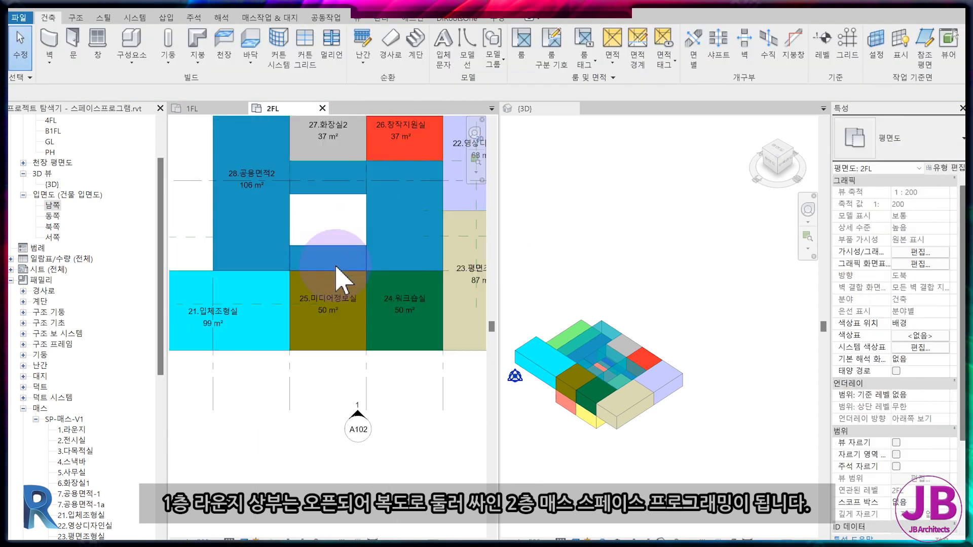
Step: Sketch a horizontal reference plane across the 28.공용면적2b mass, about 2100 above the upper edge of 25.미디어정보실
left_click(194, 242)
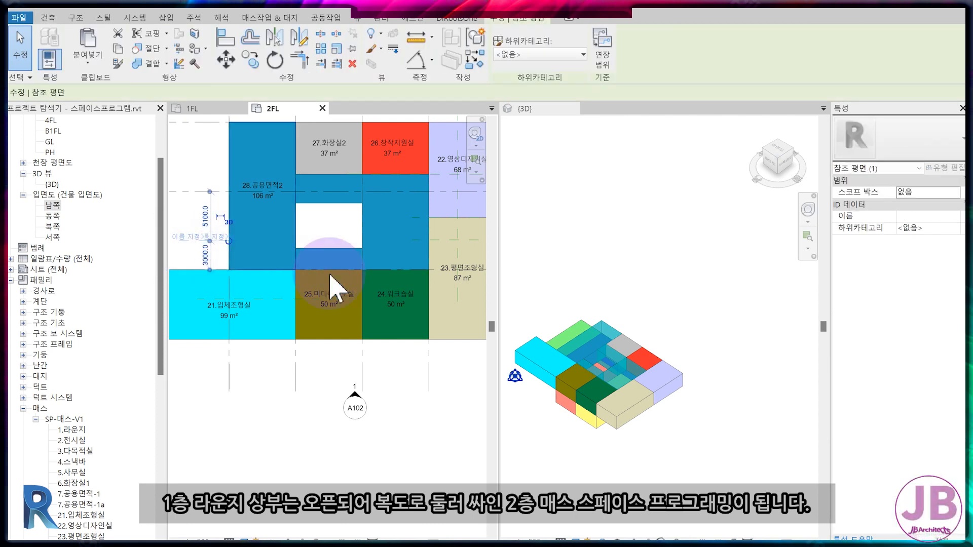
key("Escape")
scroll(348, 282, "up", 2)
left_click(854, 54)
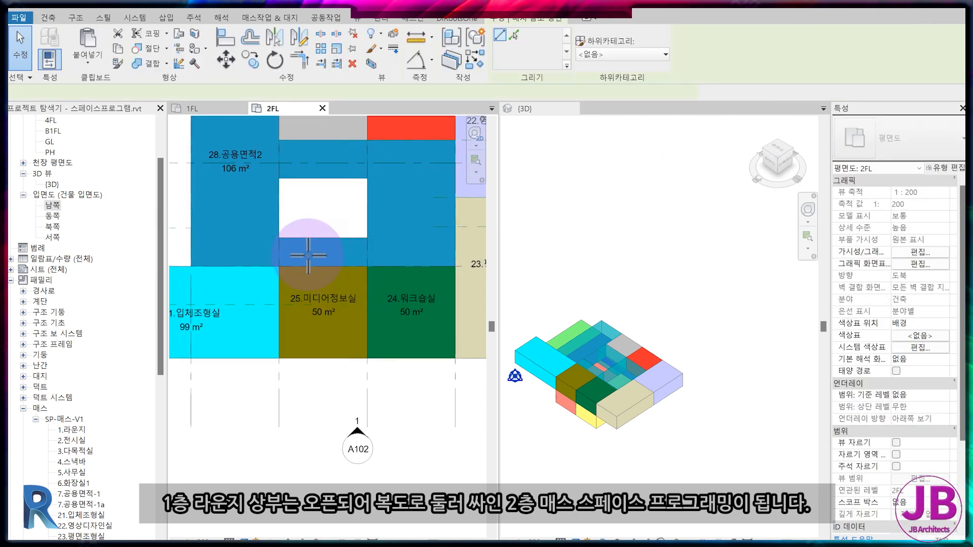
left_click(246, 240)
scroll(261, 231, "up", 3)
key("Escape")
left_click(278, 244)
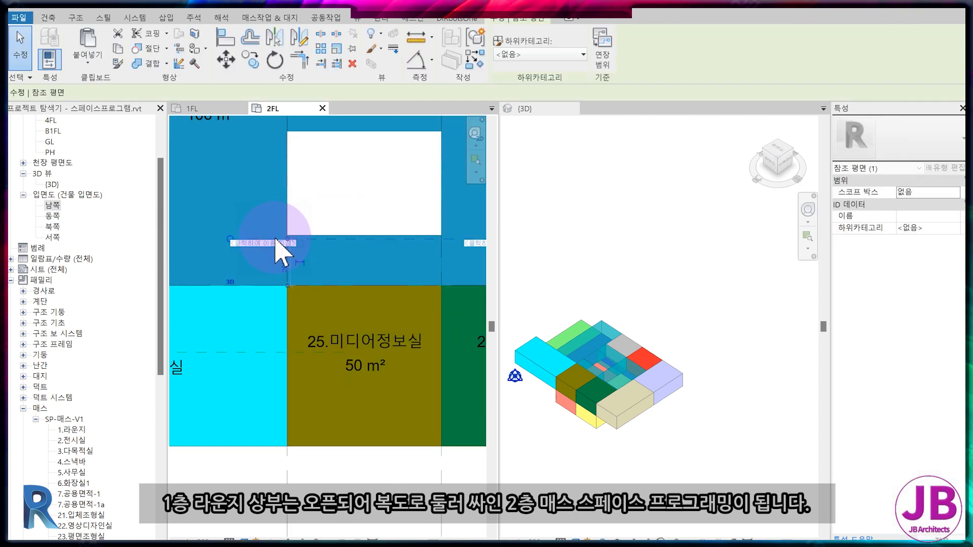
left_click(288, 264)
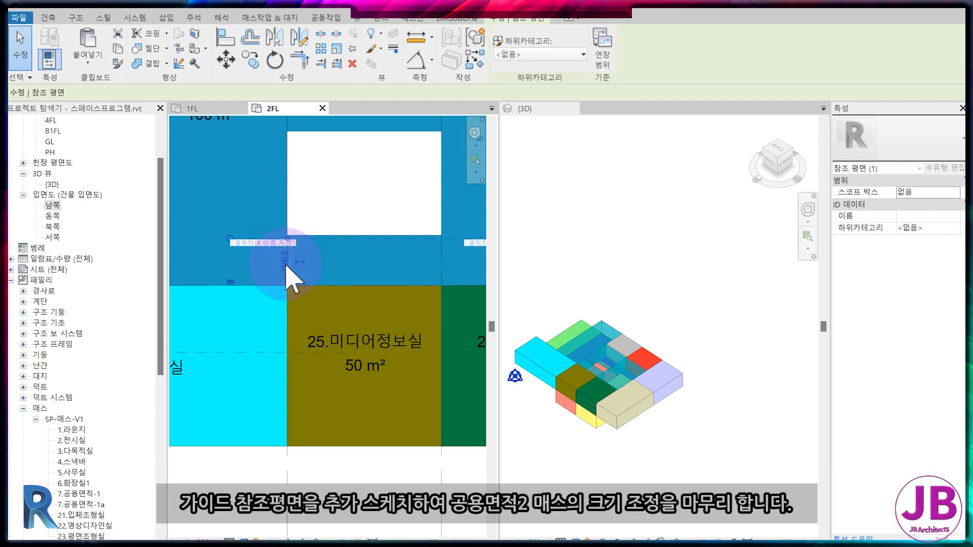
key("Escape")
Step: Align the 28.공용면적2b mass's upper edge to the new reference plane and fit its lower edge to 25.미디어정보실, making it 2100 deep
scroll(346, 274, "up", 2)
key("a")
key("l")
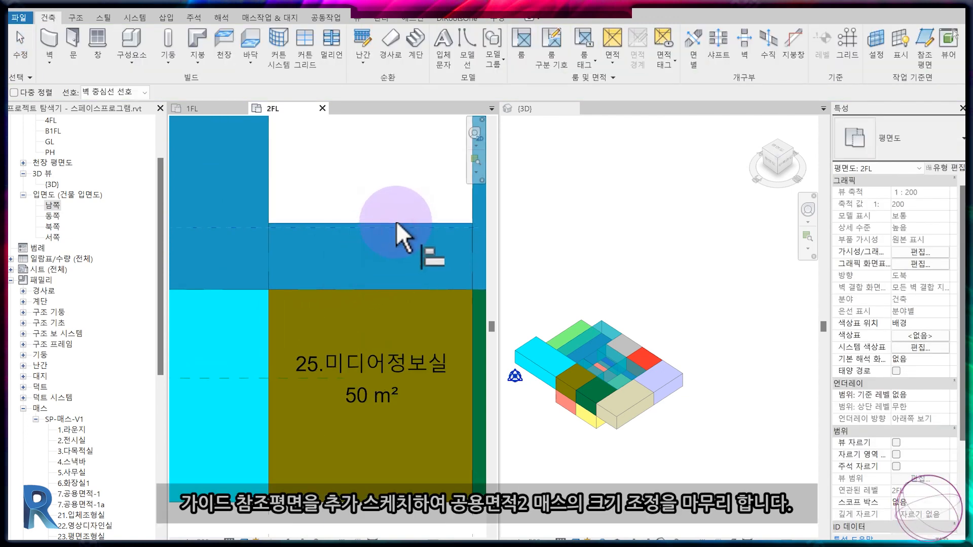
key("Escape")
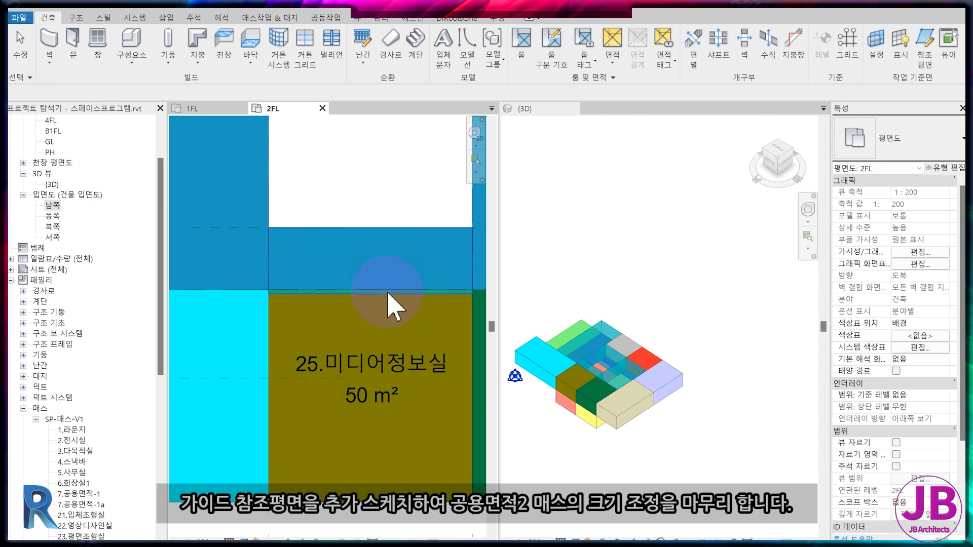
left_click(389, 226)
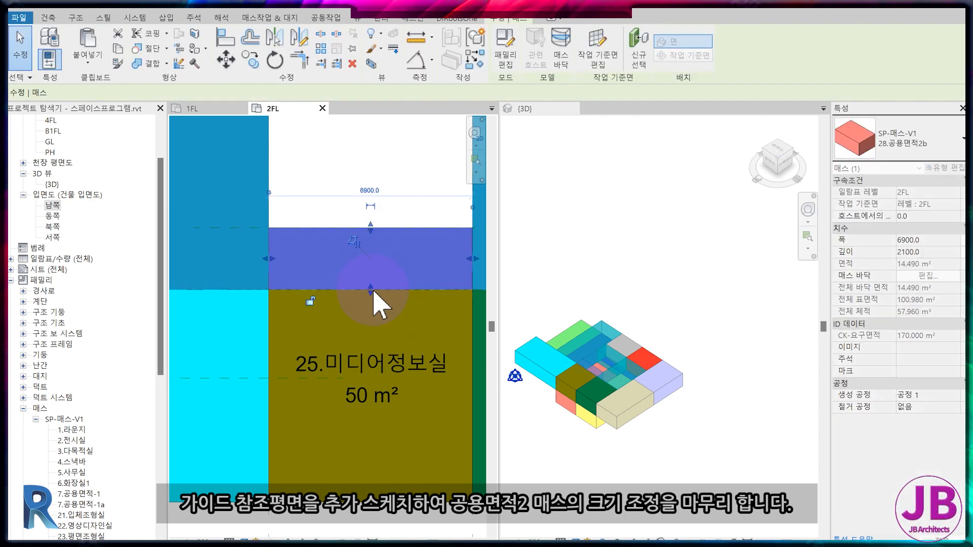
key("Escape")
Step: Resize the 28.공용면적2a mass to a shallower corridor strip running along the lower edge of 27.화장실2
scroll(374, 304, "down", 3)
left_click_drag(369, 208, 370, 194)
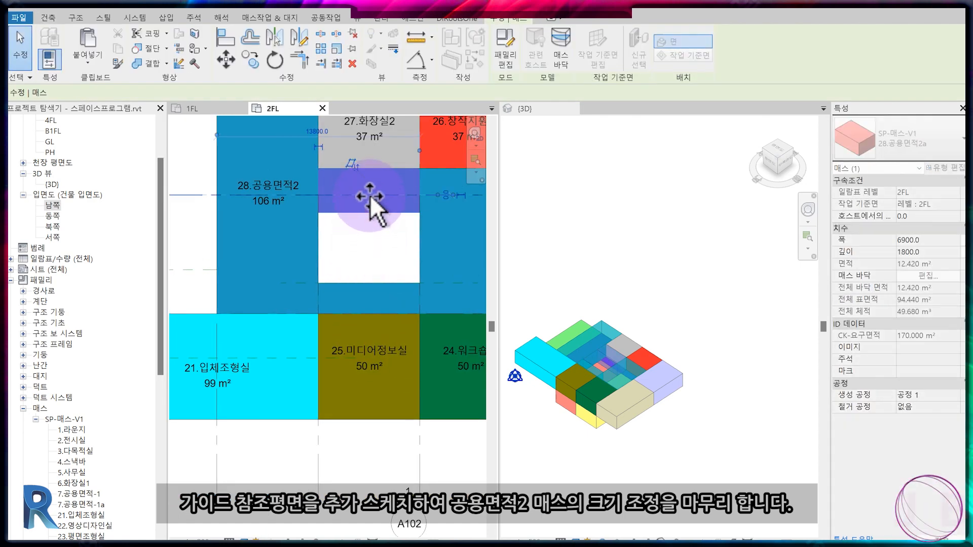
left_click(383, 248)
scroll(381, 242, "down", 1)
left_click(384, 208)
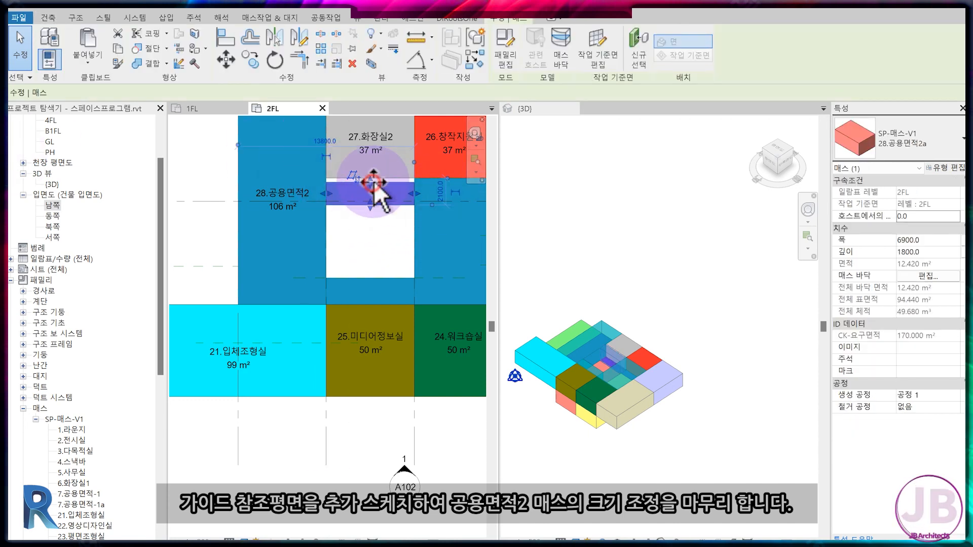
key("Escape")
Step: Review the finished space program in the 1FL and 2FL plans and examine the 3D masses from several sides
scroll(355, 246, "down", 3)
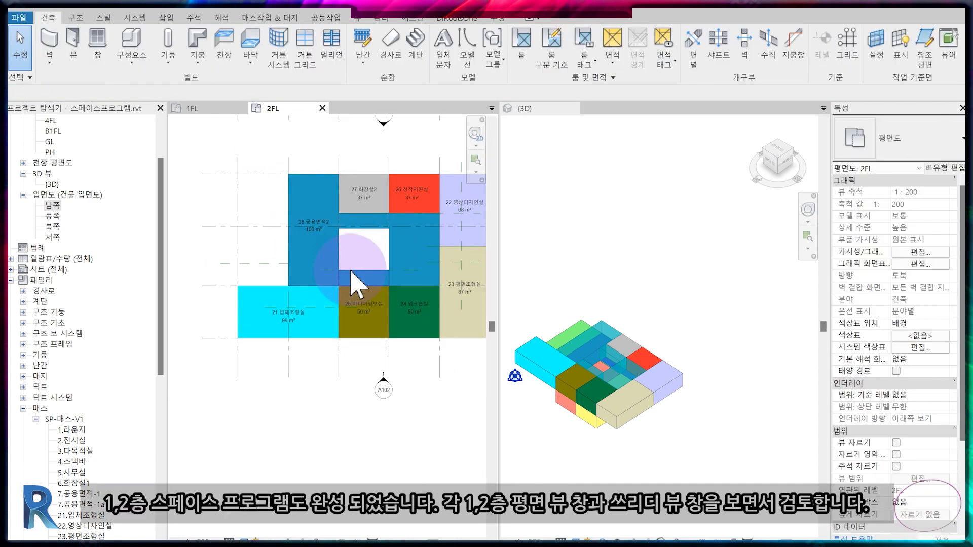
scroll(352, 274, "down", 2)
left_click(636, 455)
scroll(633, 454, "up", 1)
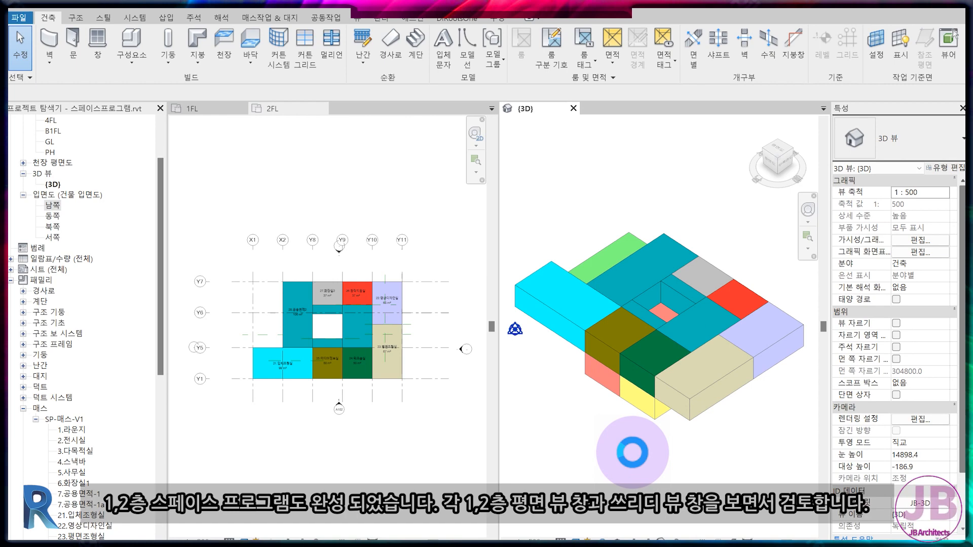
left_click(215, 110)
left_click(311, 380)
scroll(312, 376, "up", 1)
left_click(274, 108)
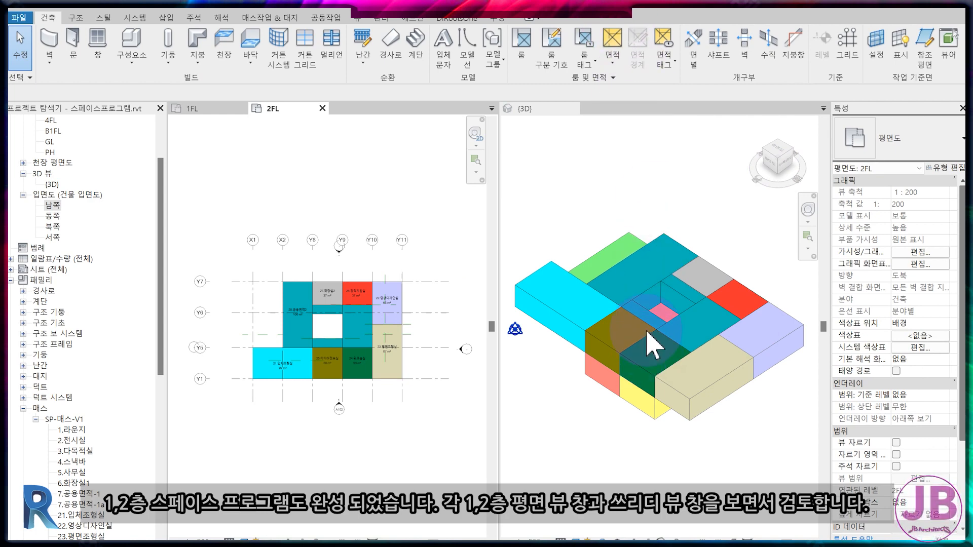
left_click(664, 378)
middle_click_drag(673, 374, 600, 391, "shift")
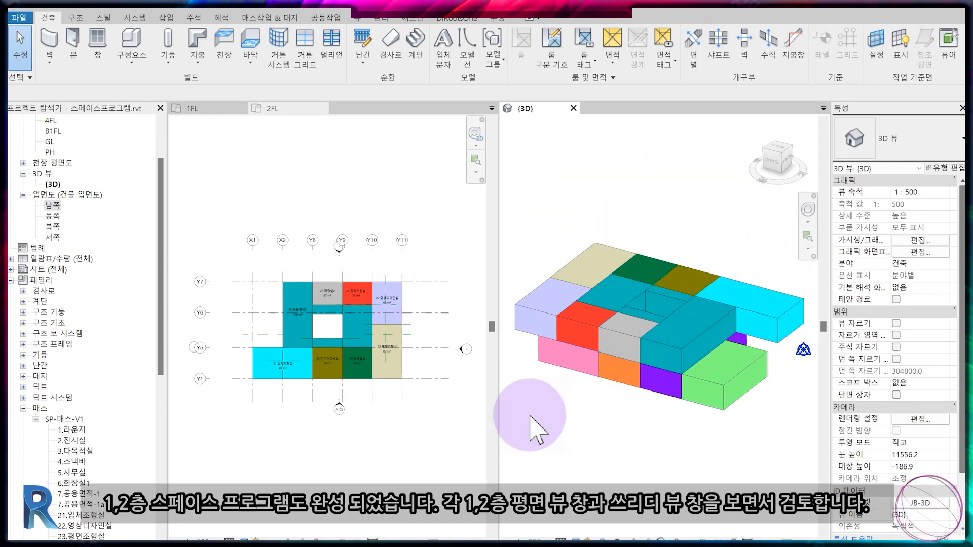
middle_click_drag(615, 428, 724, 450, "shift")
mouse_move(776, 159)
left_mouse_down()
mouse_move(785, 166)
mouse_move(781, 158)
left_mouse_up()
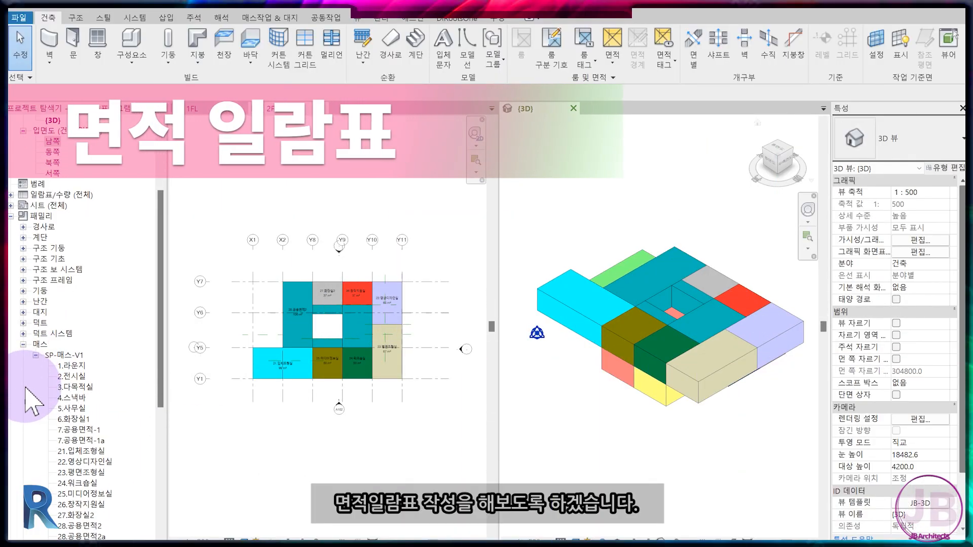
Step: Create a new building component schedule for the 매스 바닥 category, named 매스 바닥 일람표-JB
left_click(23, 344)
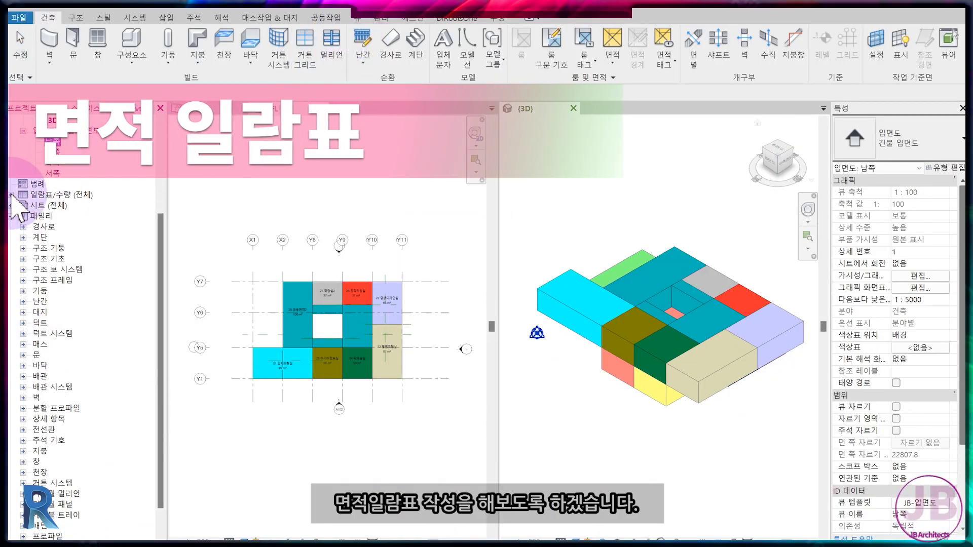
left_click(11, 195)
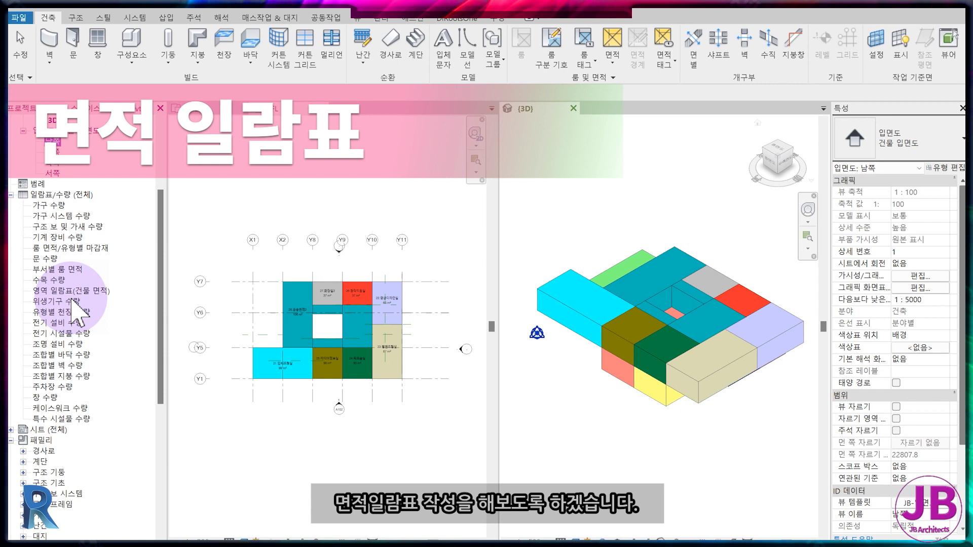
left_click(361, 19)
left_click(578, 34)
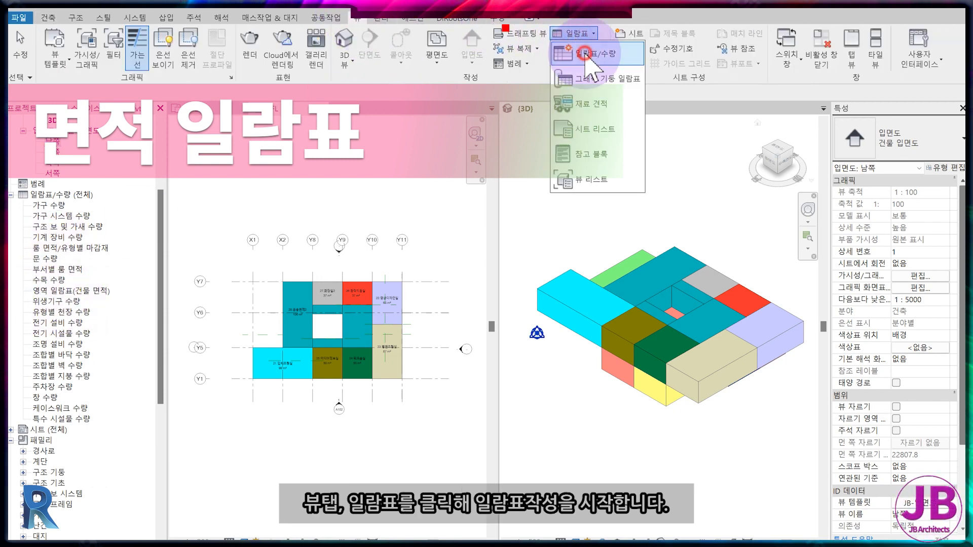
left_click(586, 54)
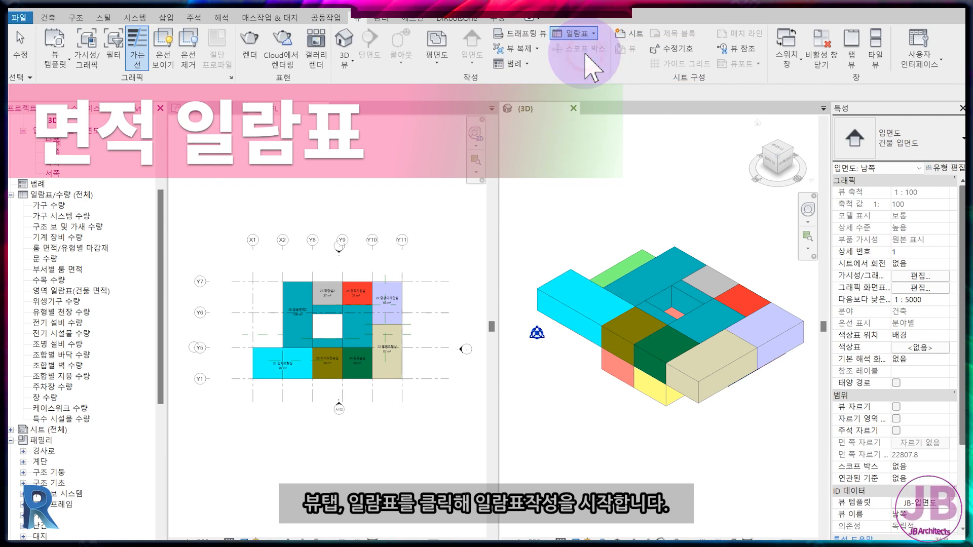
left_click(85, 232)
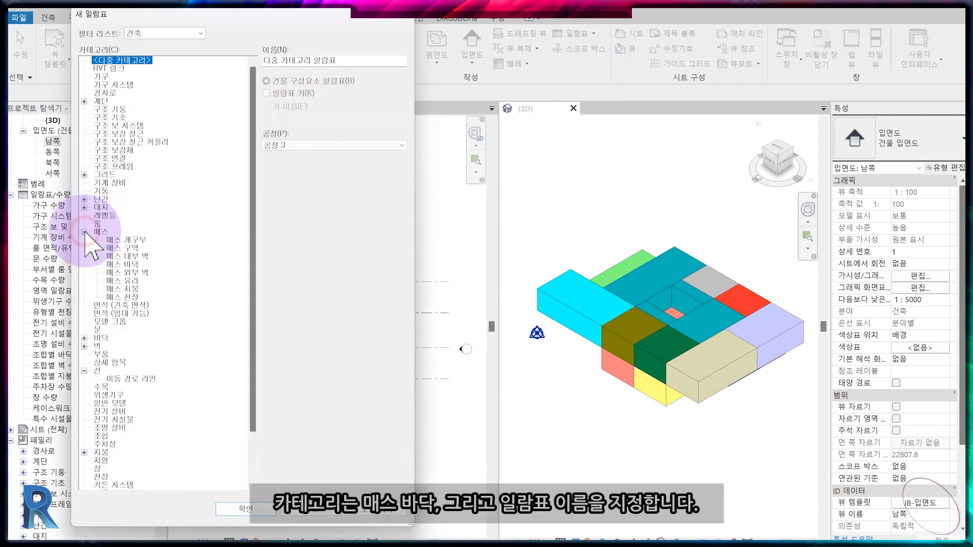
left_click(121, 265)
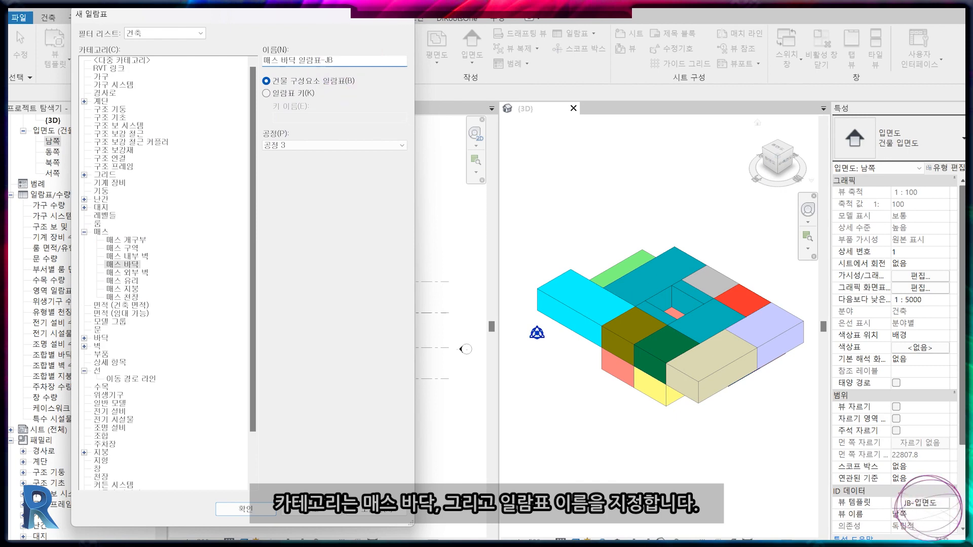
key("Return")
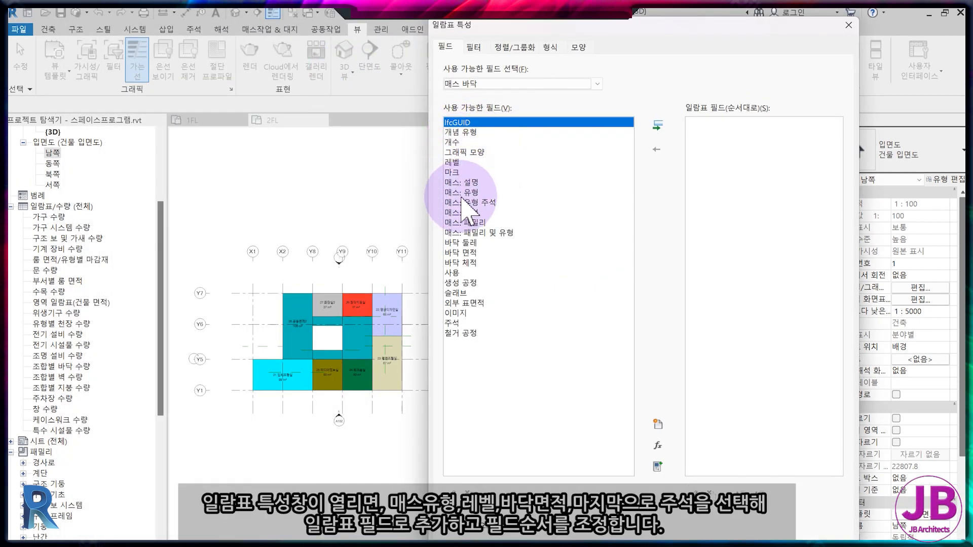
Step: Add the 매스: 유형, 레벨 and 바닥 면적 fields to the schedule
left_click(461, 193)
left_click(658, 125)
left_click(502, 163)
left_click(657, 125)
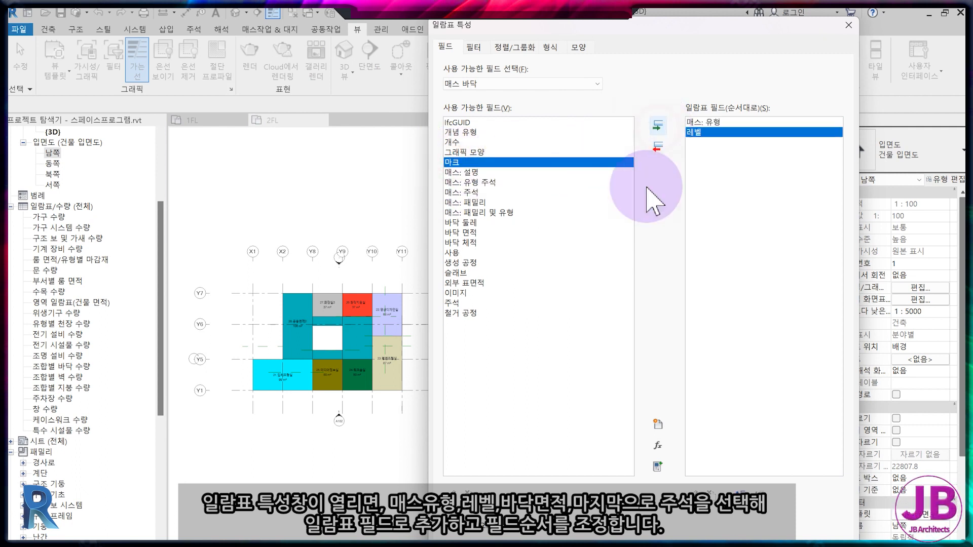
left_click(461, 232)
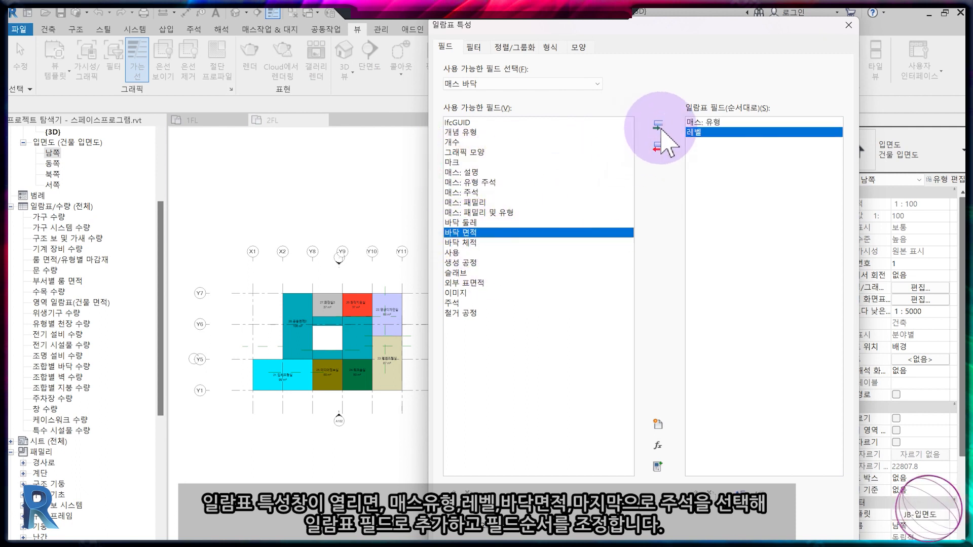
left_click(657, 125)
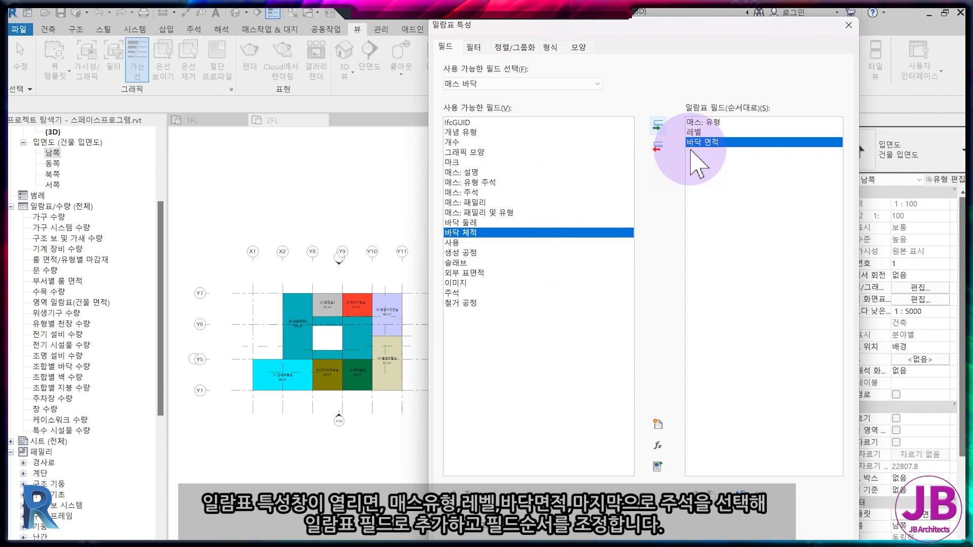
Step: Move the 레벨 field ahead of 매스: 유형 and add 주석 as the last schedule field
left_click(710, 132)
left_click(733, 490)
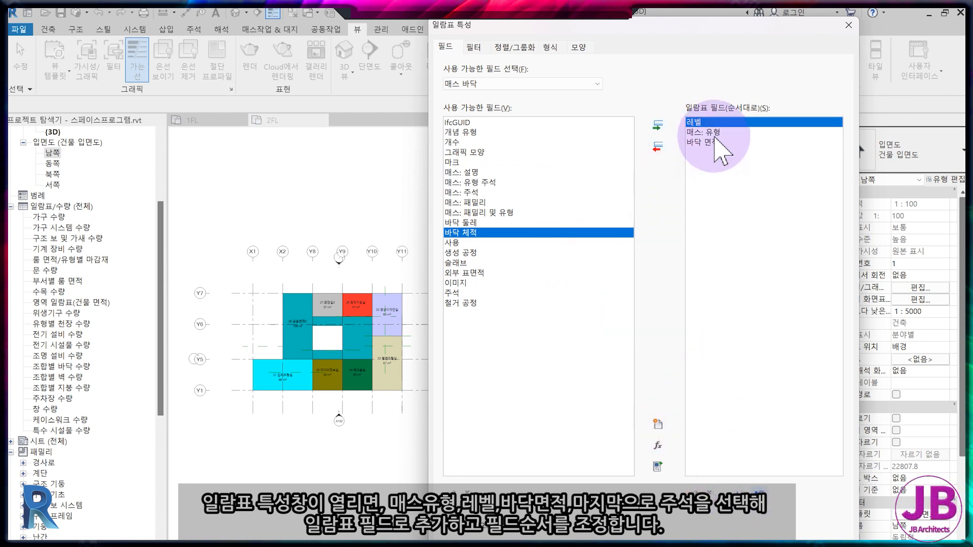
left_click(710, 132)
left_click(707, 142)
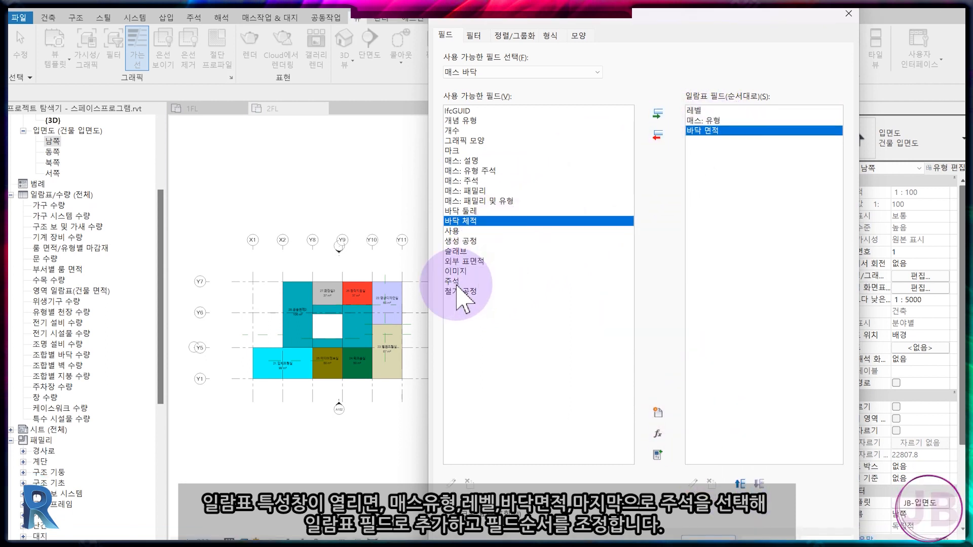
left_click(456, 293)
left_click(658, 125)
Step: Sort the schedule by 레벨 with a footer showing 제목, 개수 및 합계, and then by 매스: 유형
left_click(513, 36)
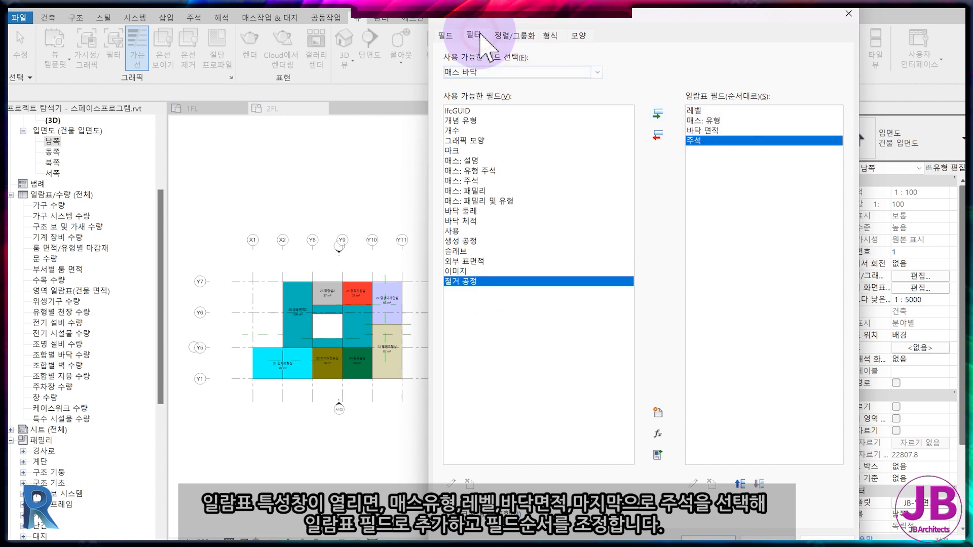
left_click(545, 59)
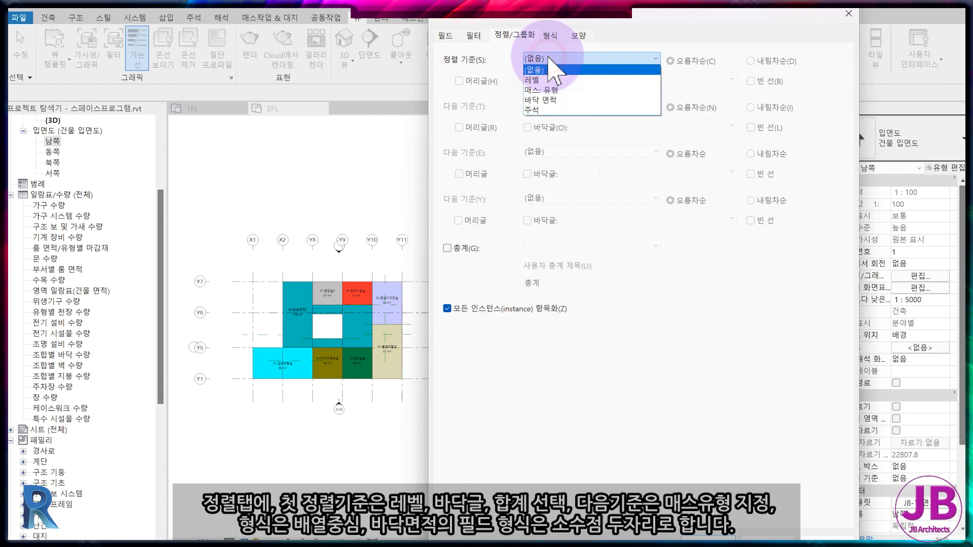
left_click(553, 85)
left_click(527, 81)
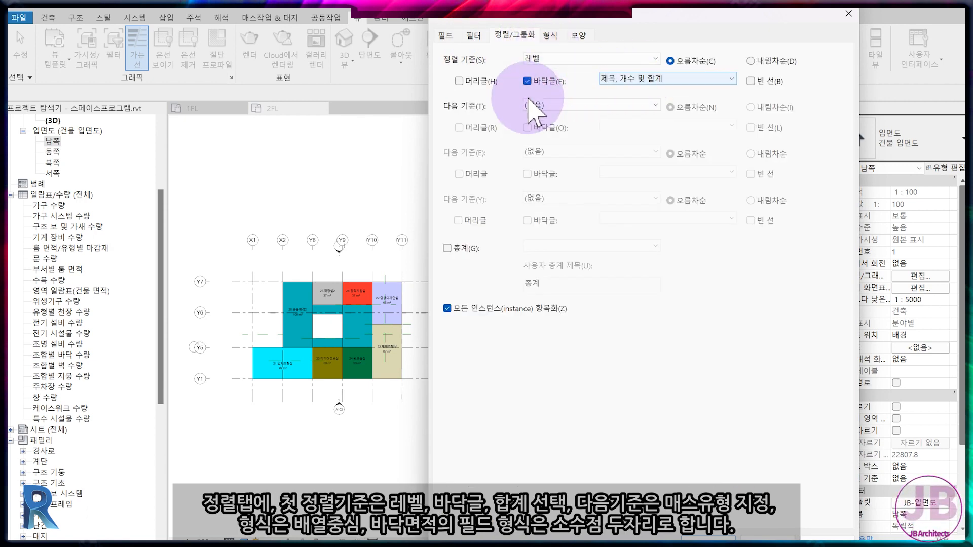
left_click(557, 105)
left_click(557, 140)
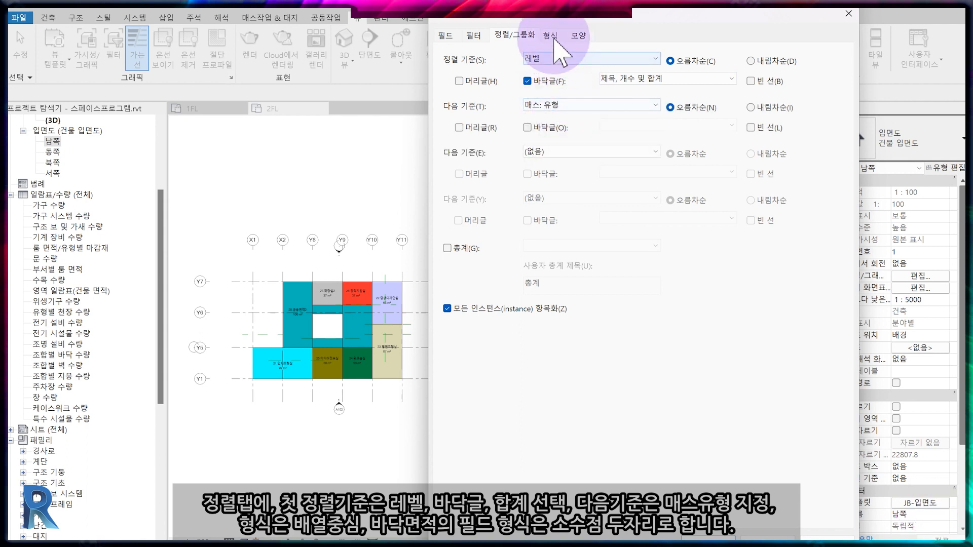
Step: Set the alignment of all four schedule fields to 중심
left_click(551, 35)
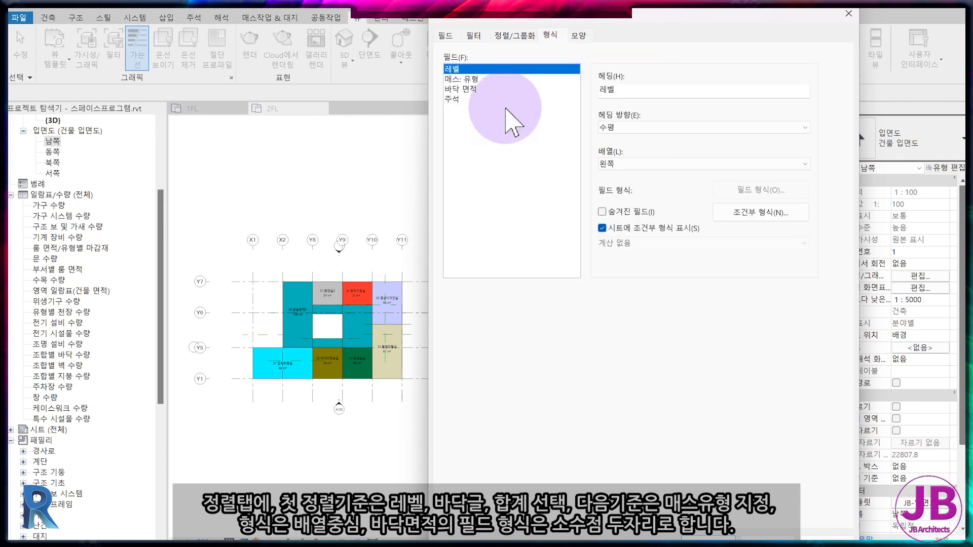
left_click(474, 100, "shift")
left_click(654, 164)
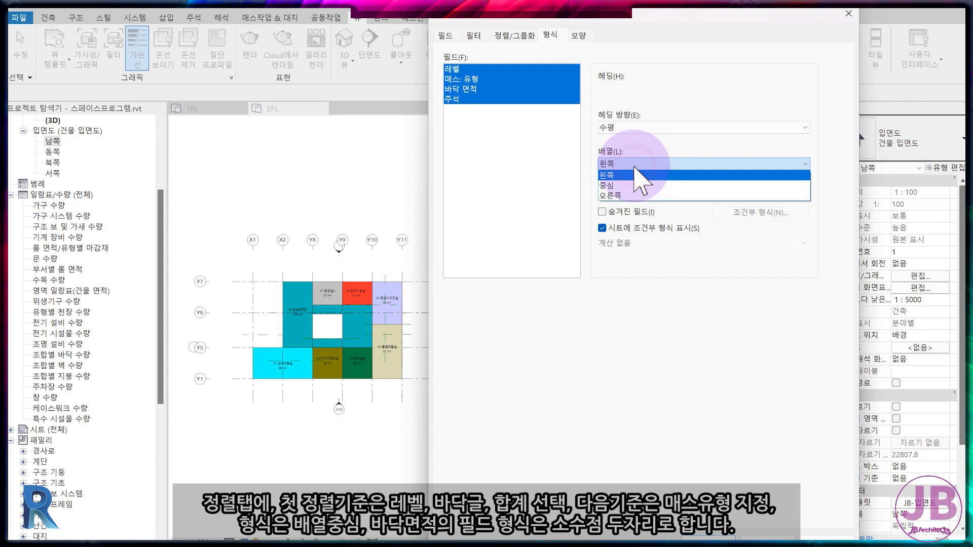
left_click(652, 182)
Step: Override the project settings for the 바닥 면적 field format, using square metres rounded to two decimal places
left_click(461, 89)
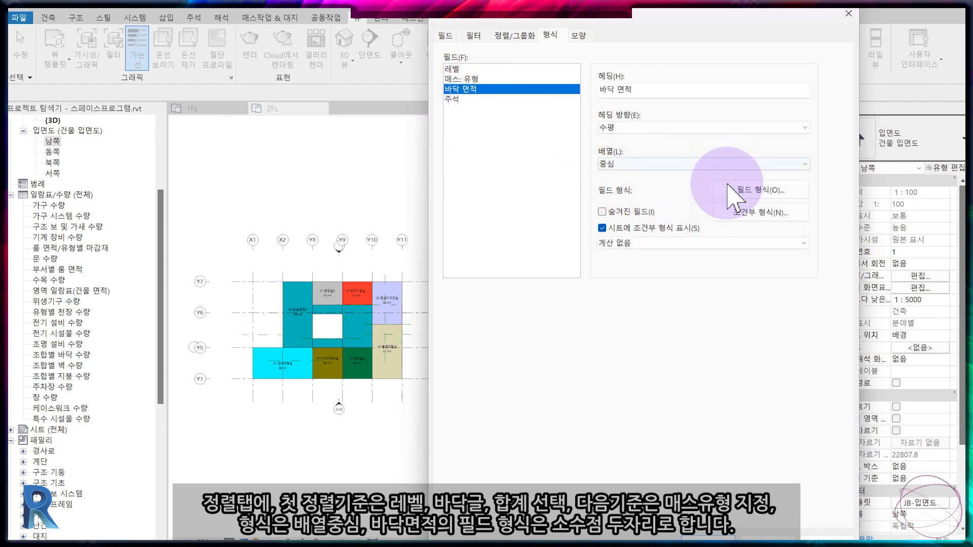
left_click(740, 190)
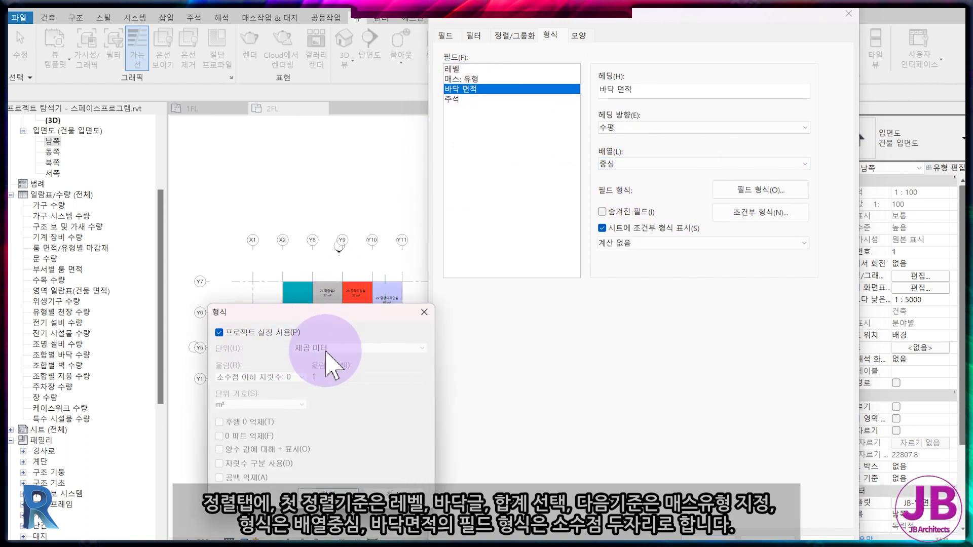
left_click(243, 333)
left_click(329, 348)
left_click(311, 372)
left_click(302, 377)
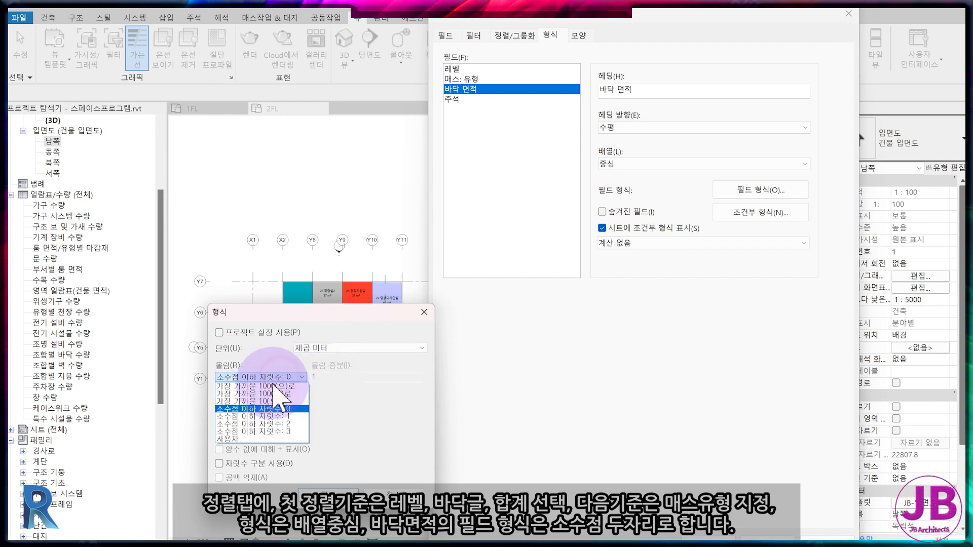
left_click(264, 408)
left_click(315, 492)
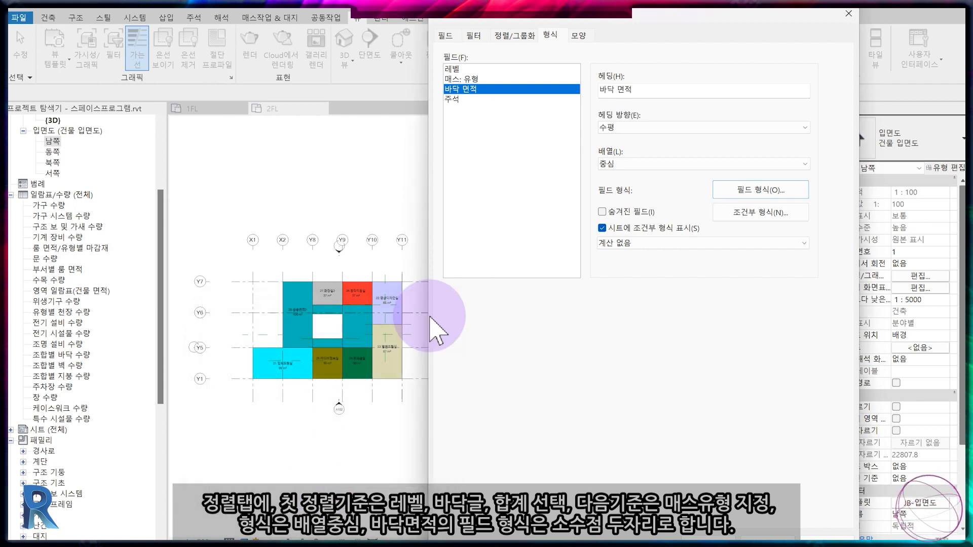
Step: Turn on the schedule's grand total (총계) and set it to show 제목 및 합계
left_click(515, 34)
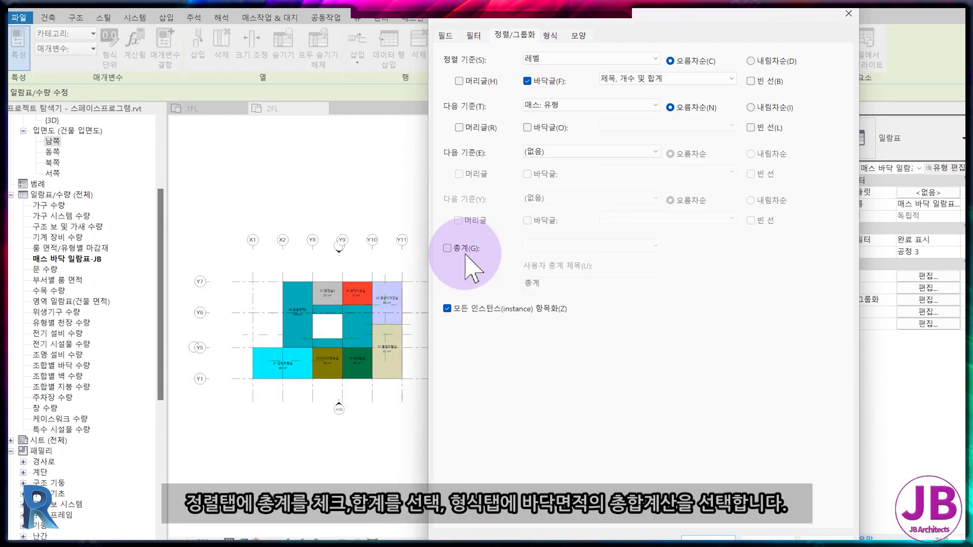
left_click(466, 251)
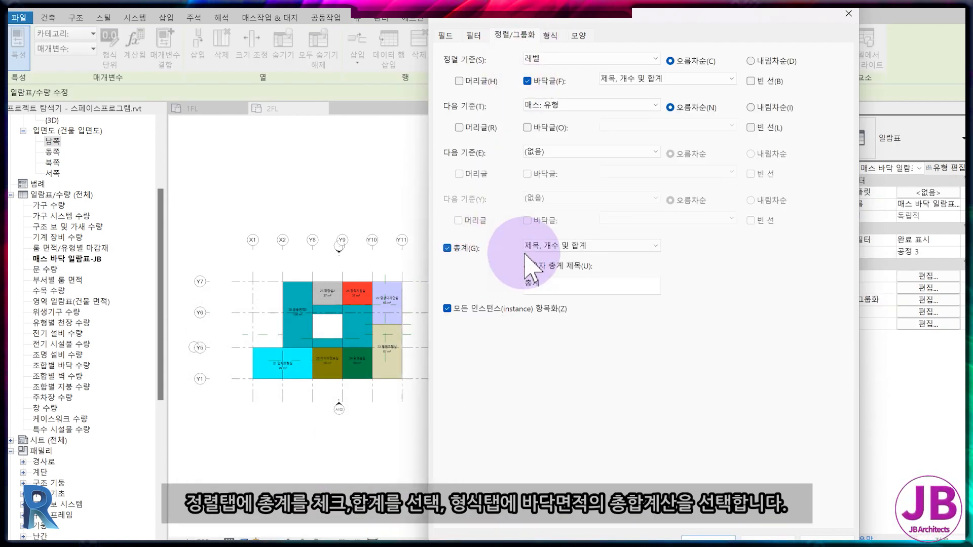
left_click(598, 247)
left_click(628, 278)
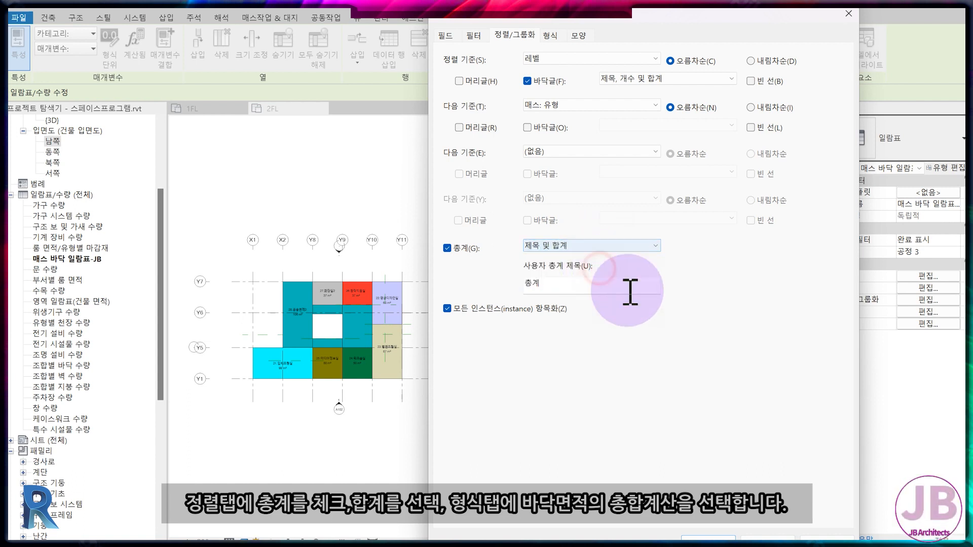
Step: Set the 바닥 면적 field to 총합 계산 and apply the schedule properties
left_click(552, 34)
left_click(457, 90)
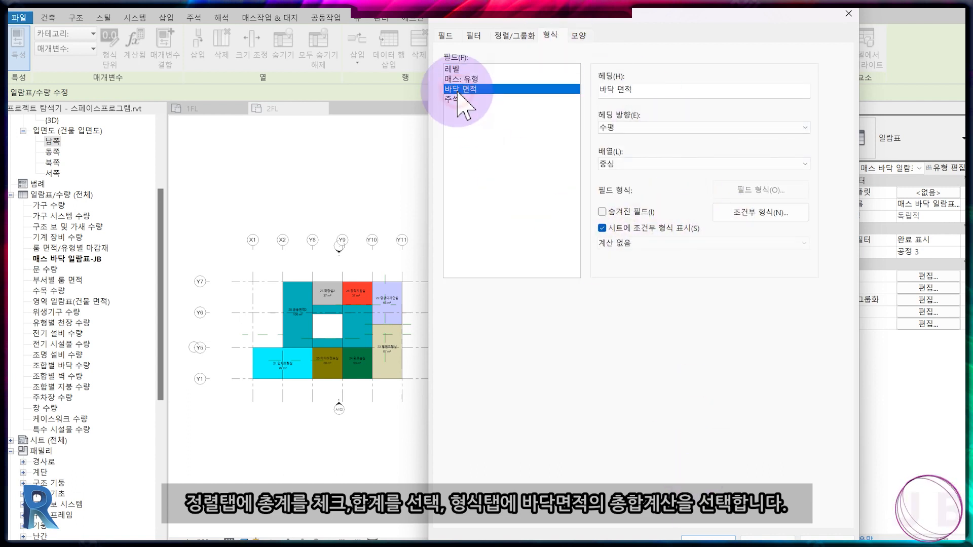
left_click(681, 244)
left_click(685, 262)
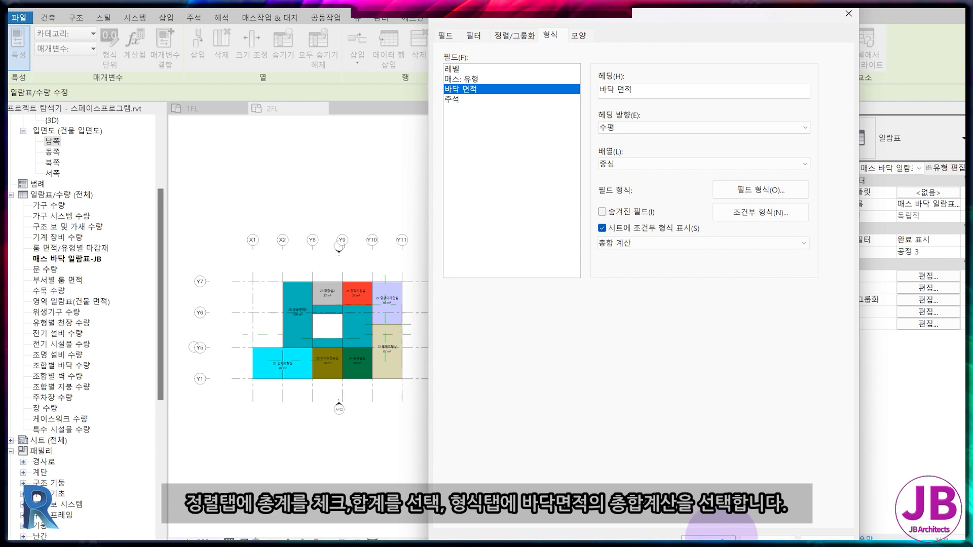
left_click(709, 539)
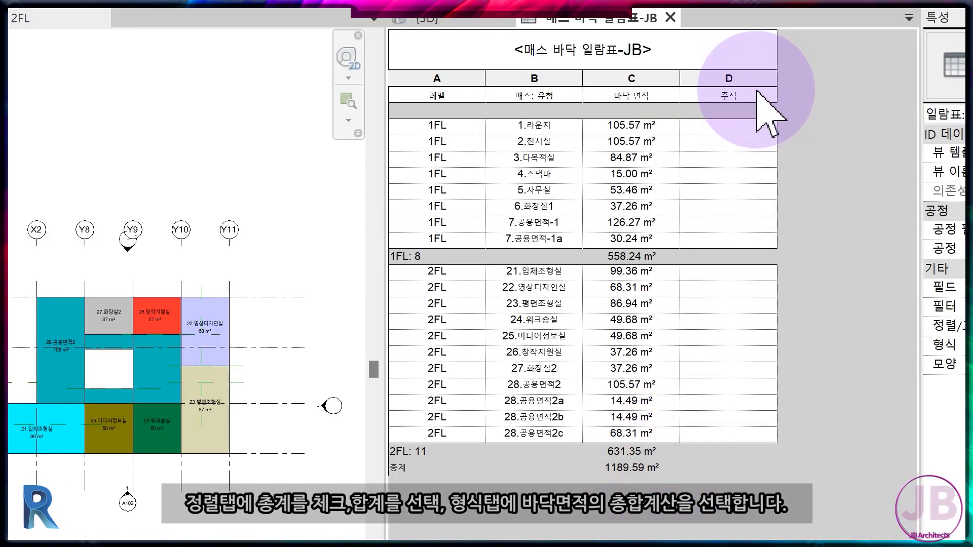
Step: Rename the 주석 column heading in the schedule to 비고
left_click(733, 97)
type("비고")
key("Return")
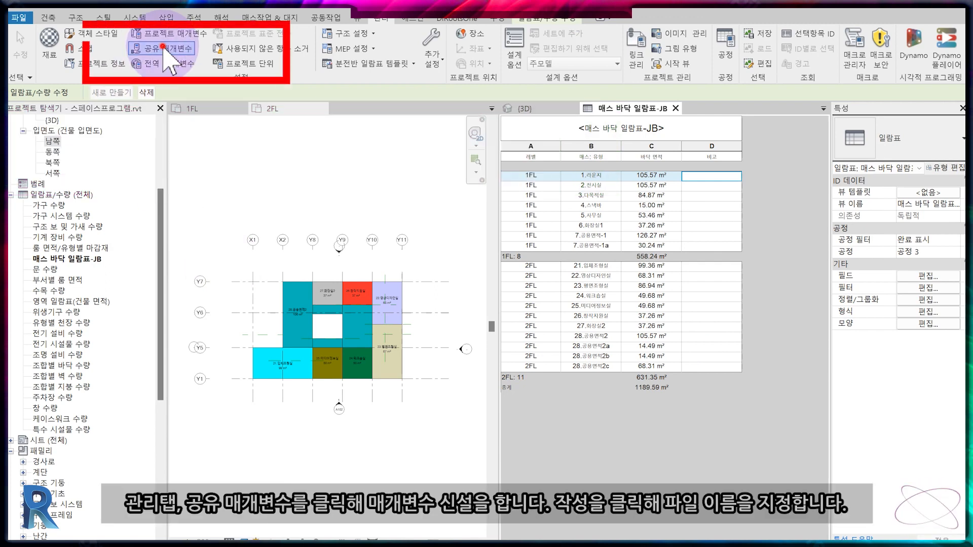
Step: Create a new shared parameter file named 스페이스프로그램.txt
left_click(162, 48)
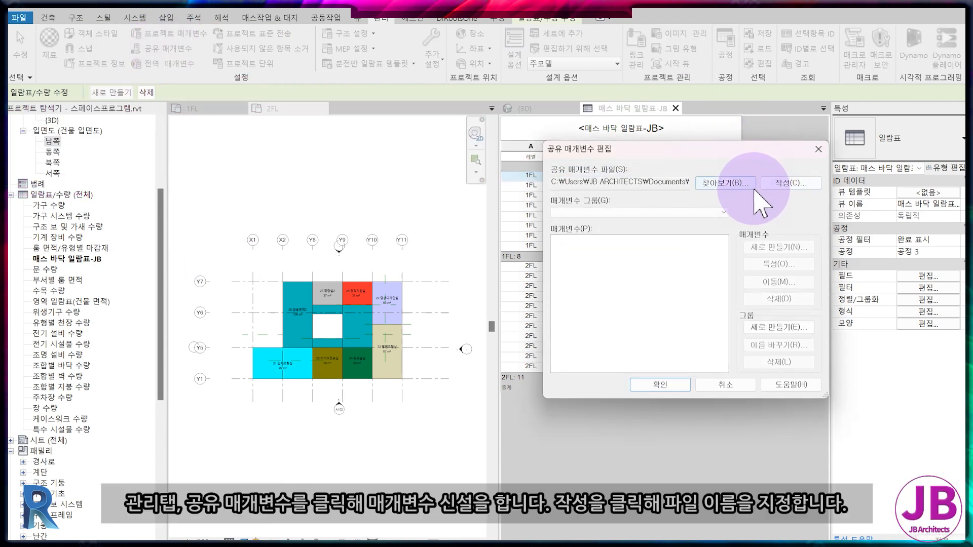
left_click(786, 195)
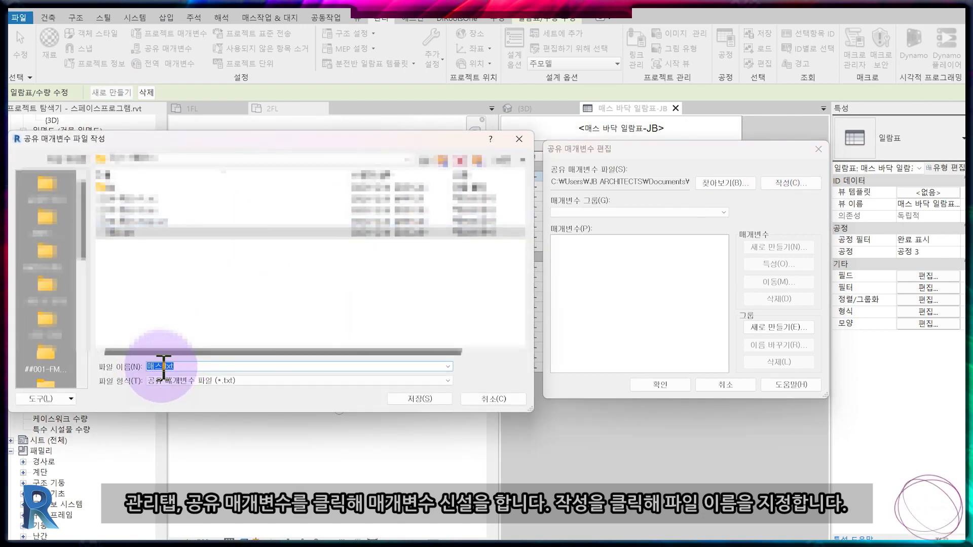
type("스페이스프로그램")
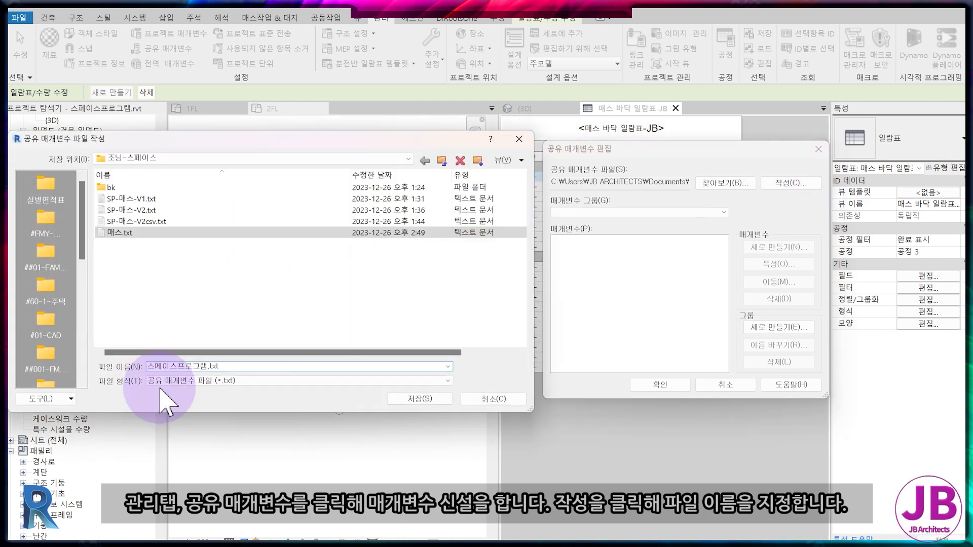
key("Return")
Step: Add a parameter group named 매스바닥 to the shared parameter file
left_click(797, 328)
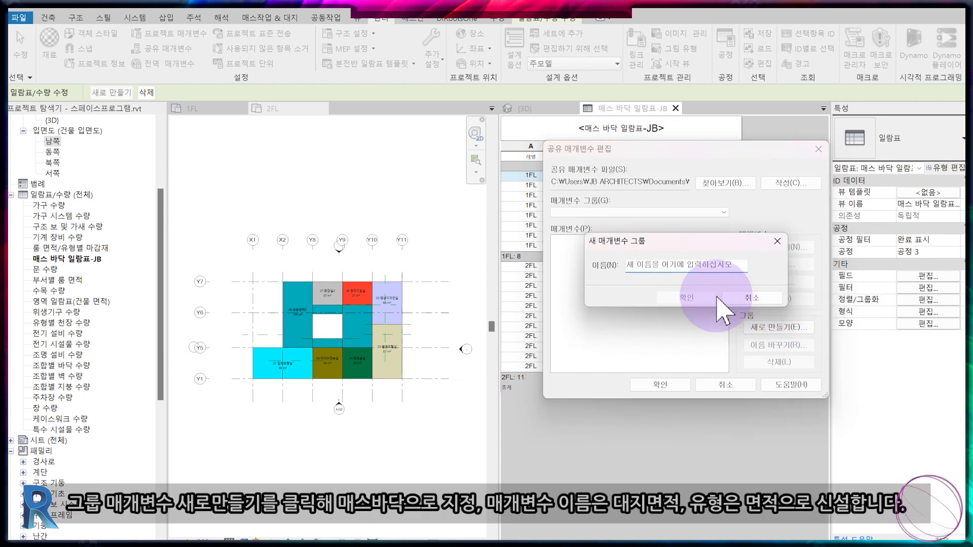
type("매스바닥")
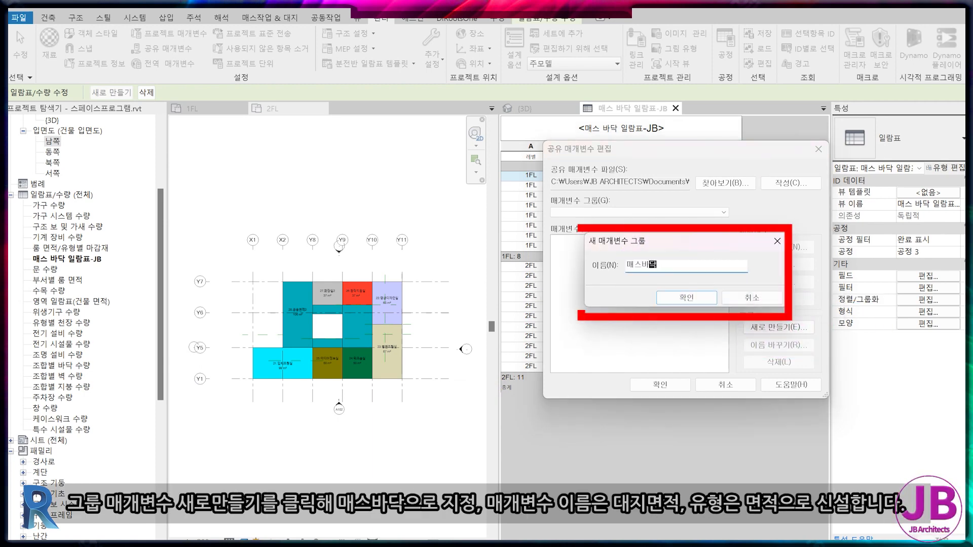
key("Return")
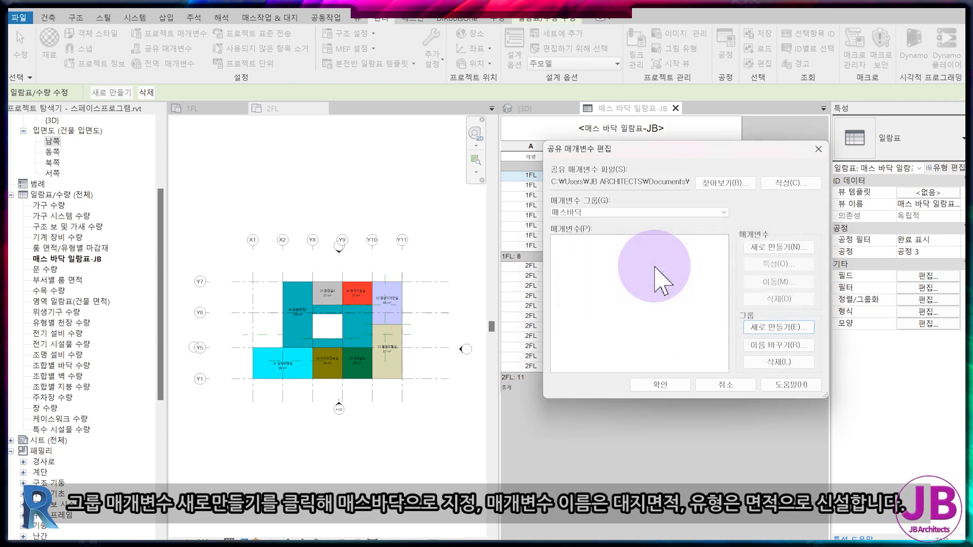
Step: Add a shared parameter named 대지면적 of type 면적 to the 매스바닥 group and save the shared parameter edits
left_click(778, 247)
type("대지면적")
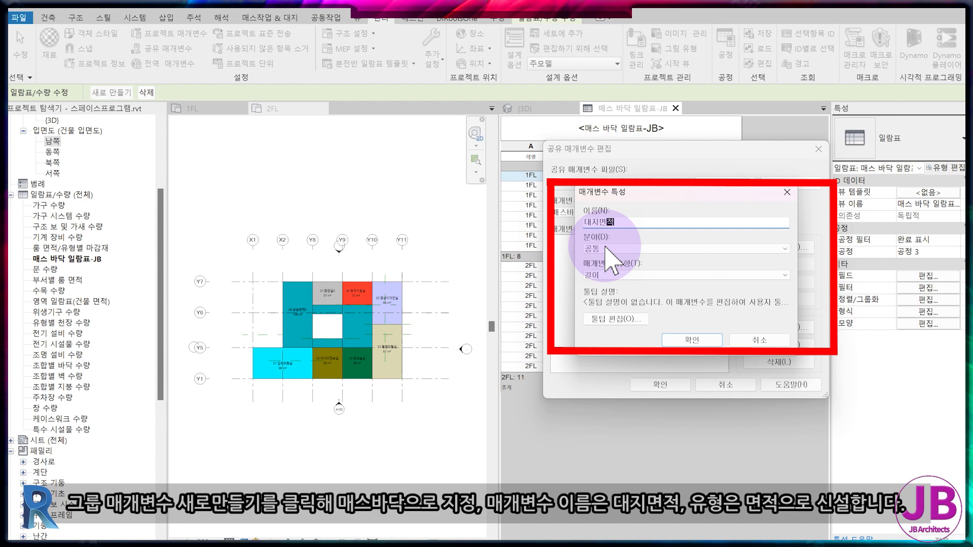
left_click(619, 274)
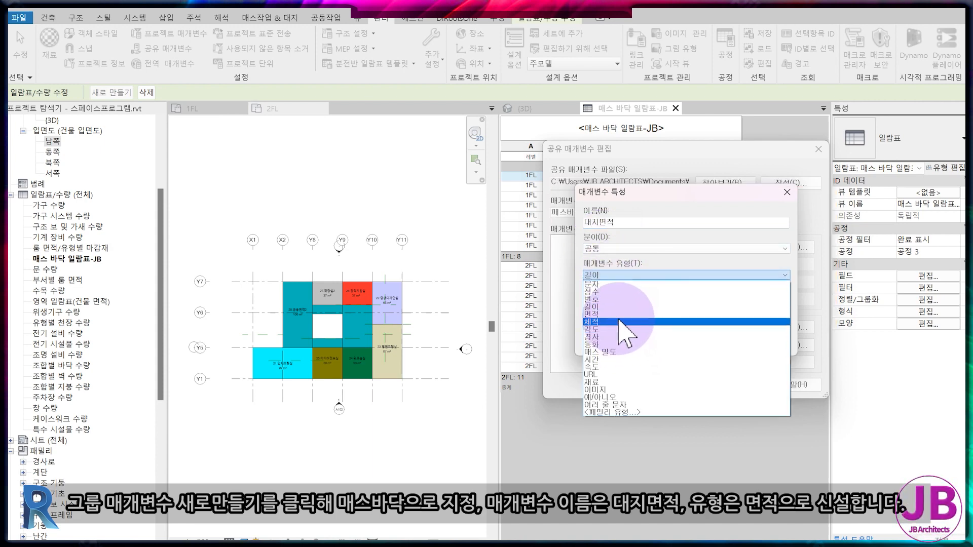
left_click(621, 314)
left_click(664, 342)
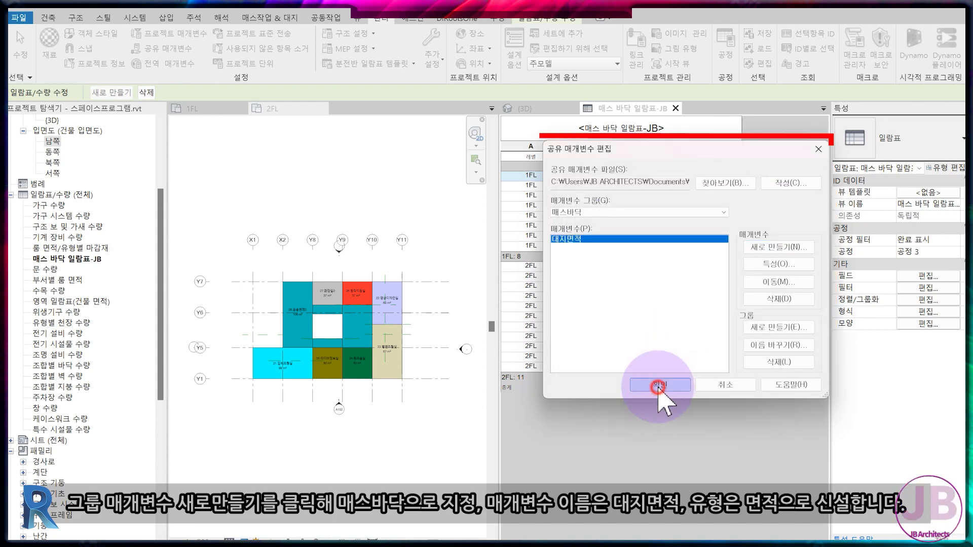
left_click(659, 387)
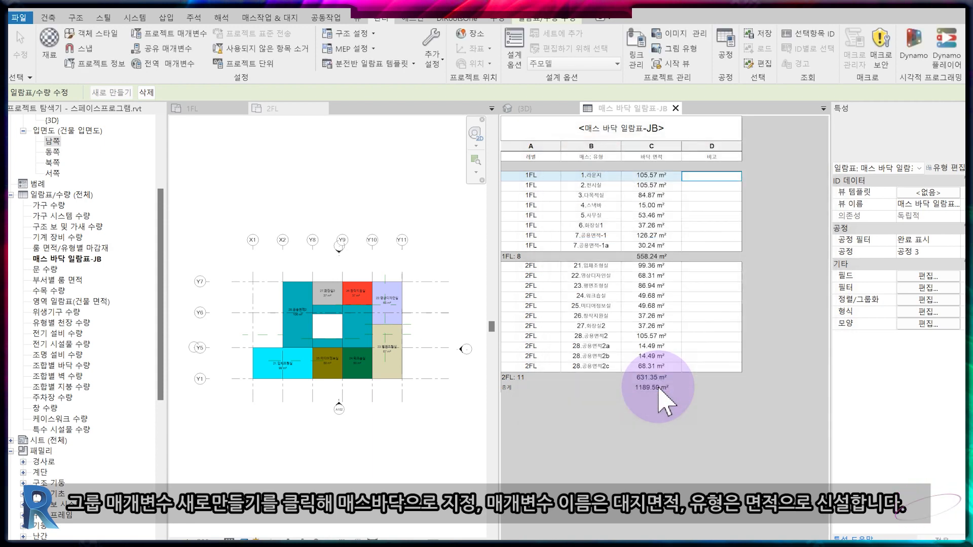
Step: Add the shared parameter 대지면적 as a schedule field, grouped under ID 데이터, applied to all category elements, with values varying by group instance
left_click(929, 277)
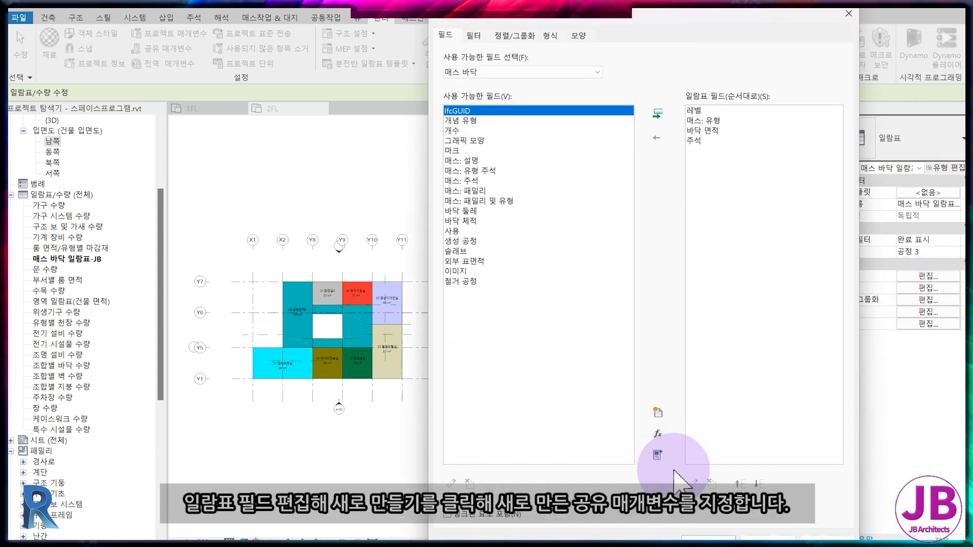
left_click(657, 411)
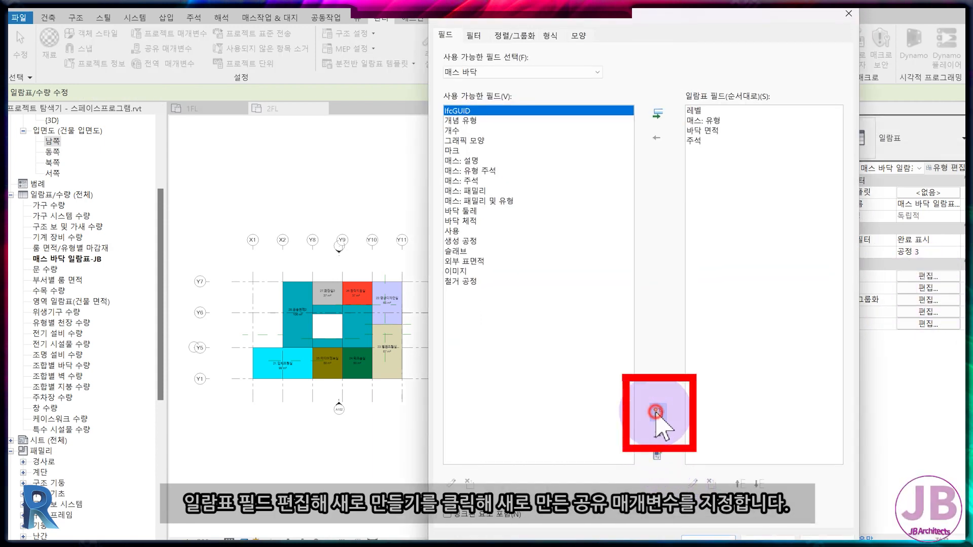
left_click(203, 202)
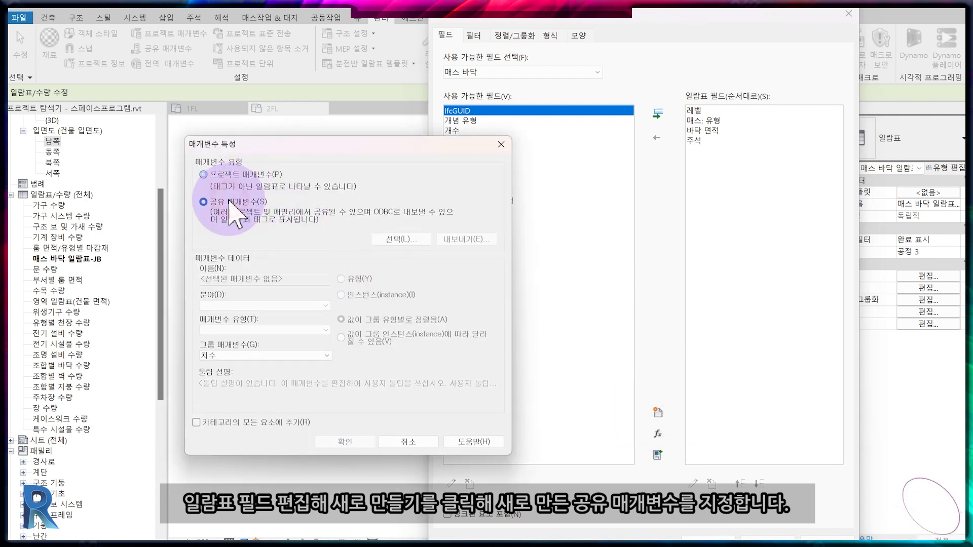
left_click(375, 239)
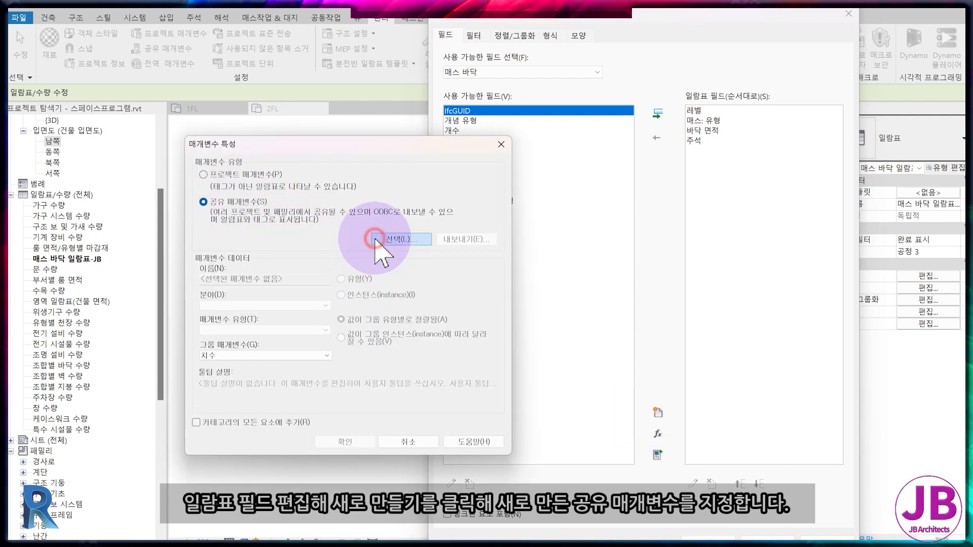
left_click(303, 398)
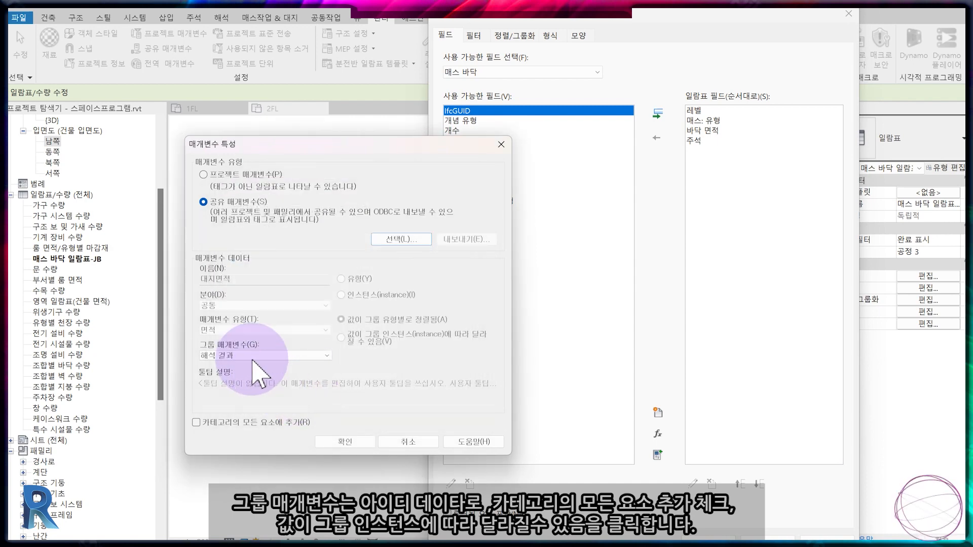
left_click(258, 356)
left_click(246, 365)
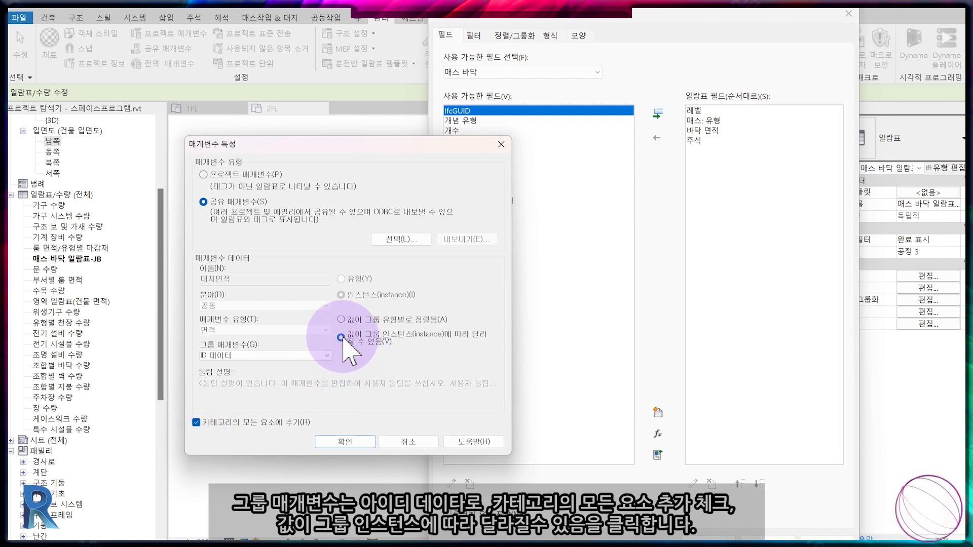
left_click(340, 442)
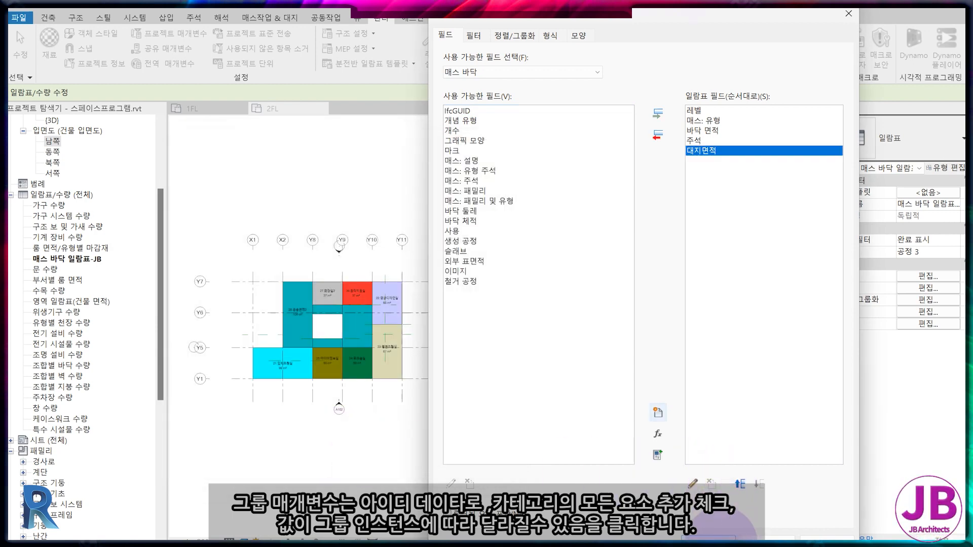
left_click(746, 528)
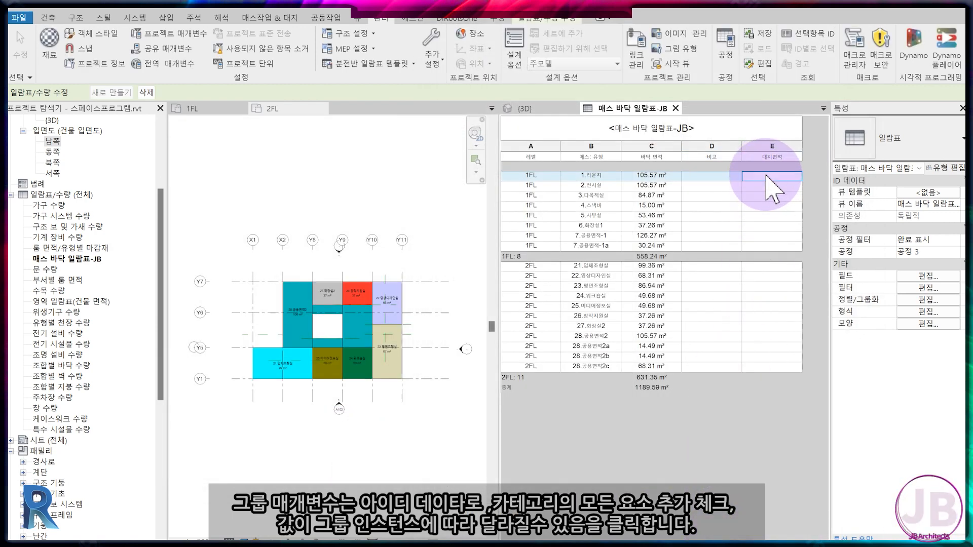
Step: Enter 1481.76 as the 대지면적 value in the 1.라운지 row of the schedule
left_click(767, 176)
type("1481.75")
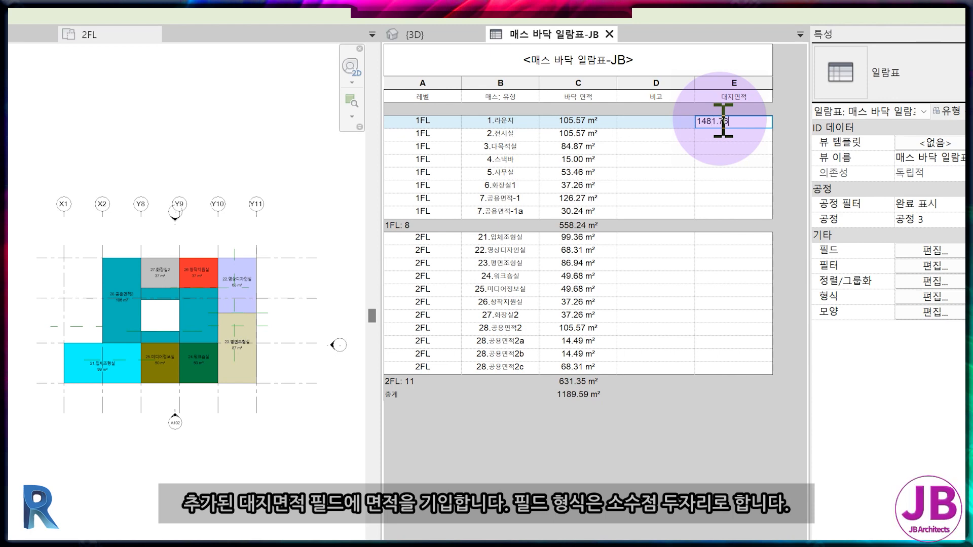
key("Return")
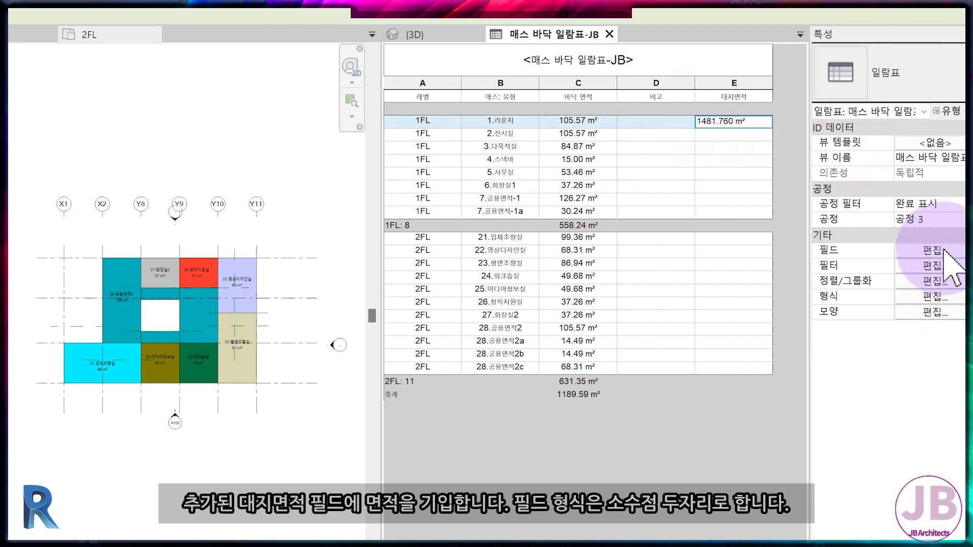
Step: Override the project settings for the 대지면적 field format with two decimal places and apply the schedule properties
left_click(928, 251)
left_click(550, 34)
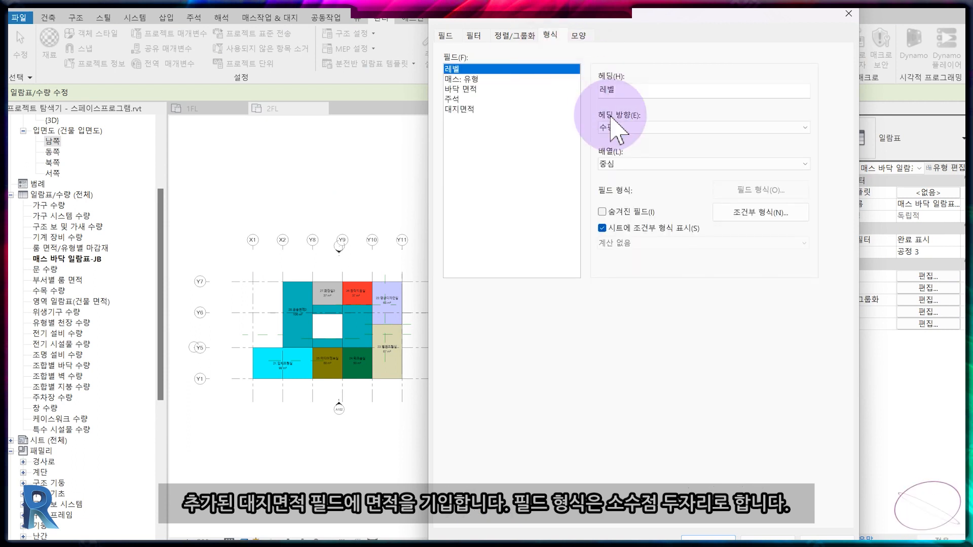
left_click(461, 109)
left_click(779, 193)
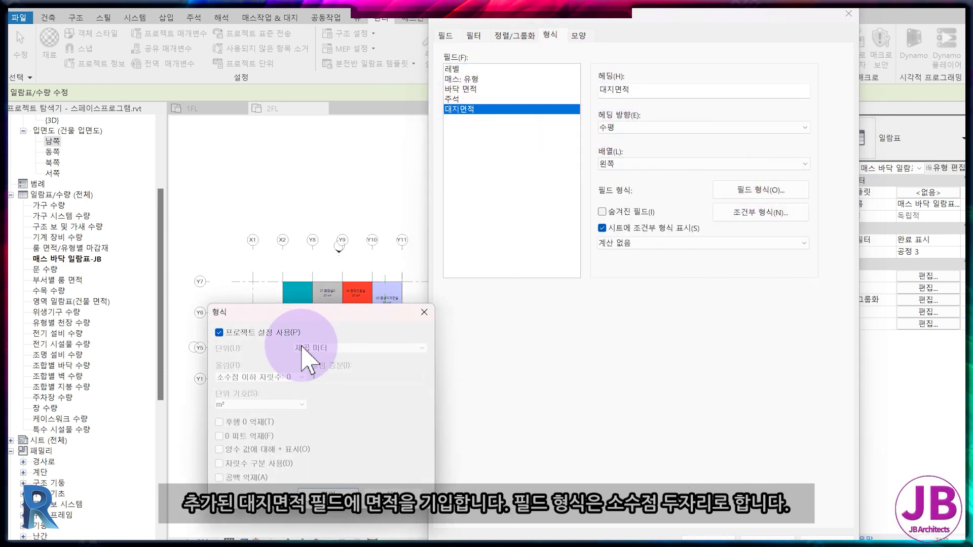
left_click(219, 332)
left_click(274, 377)
left_click(284, 424)
left_click(328, 493)
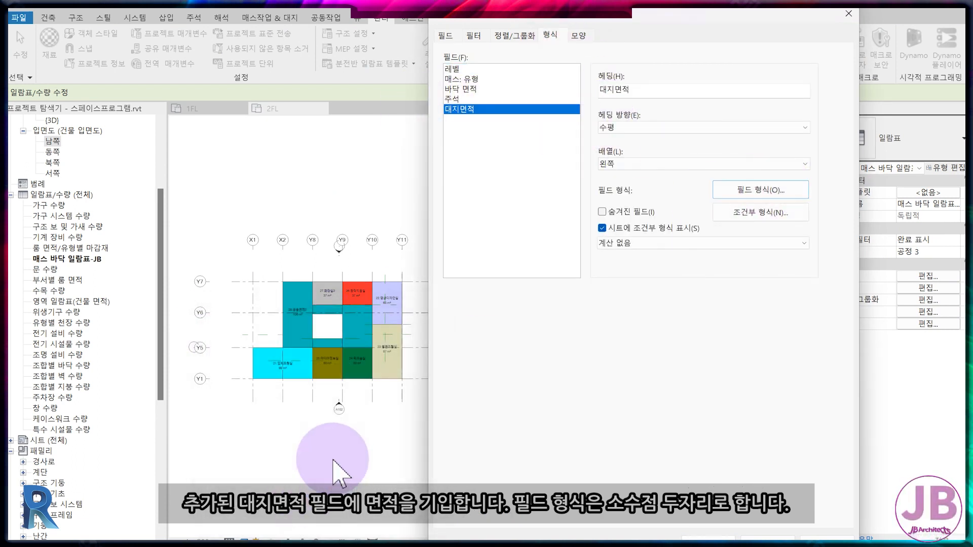
left_click(709, 538)
left_click(770, 217)
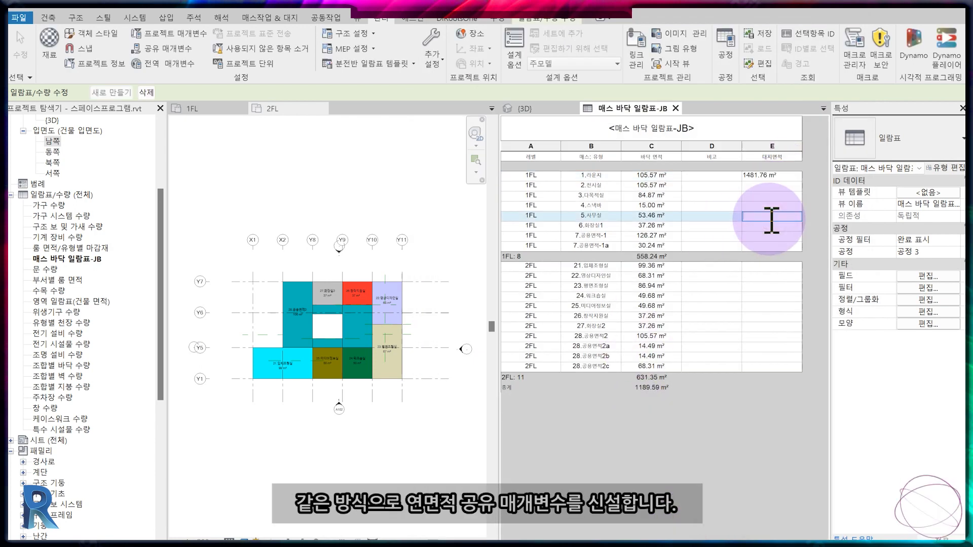
Step: Add a shared parameter named 연면적 of type 면적 to the 매스바닥 group and save the shared parameter edits
left_click(152, 49)
left_click(792, 256)
left_click(614, 219)
type("연면적")
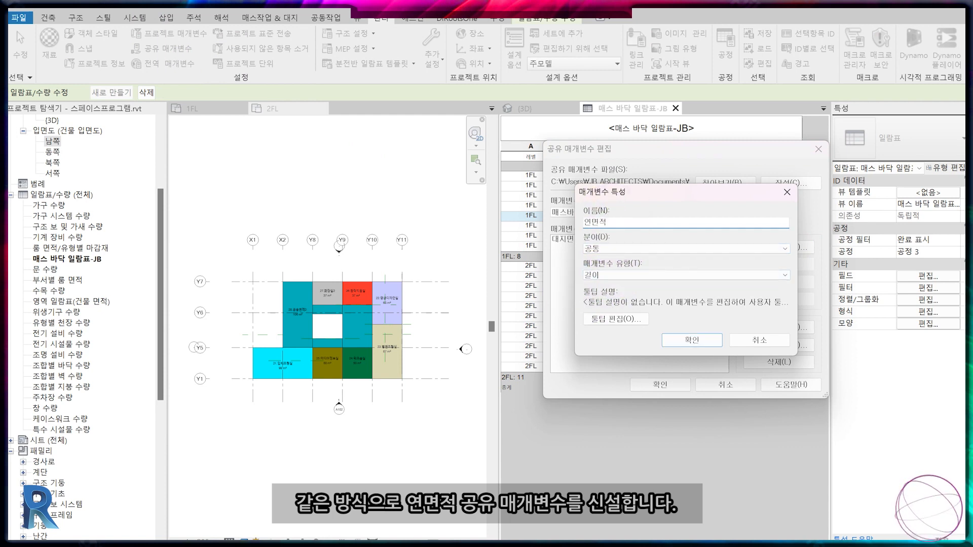
left_click(649, 275)
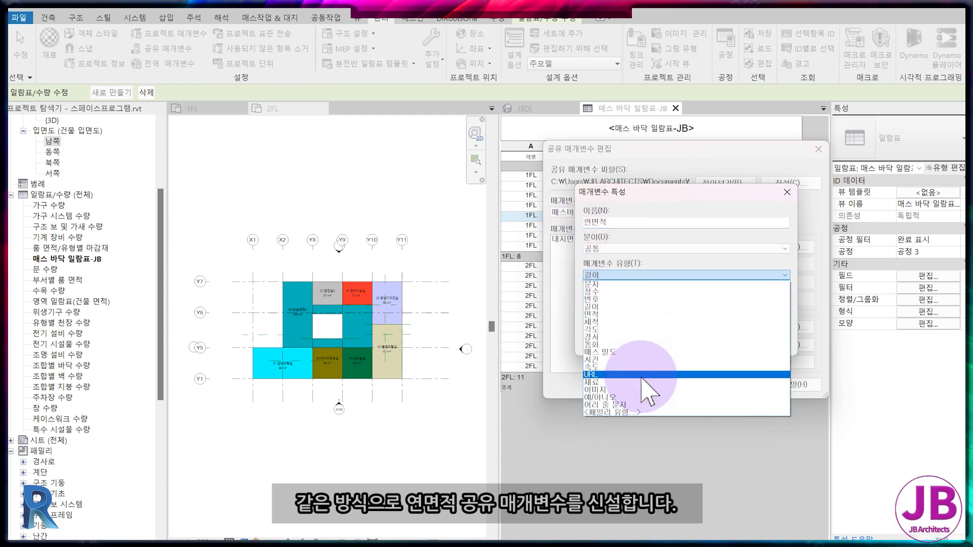
left_click(635, 327)
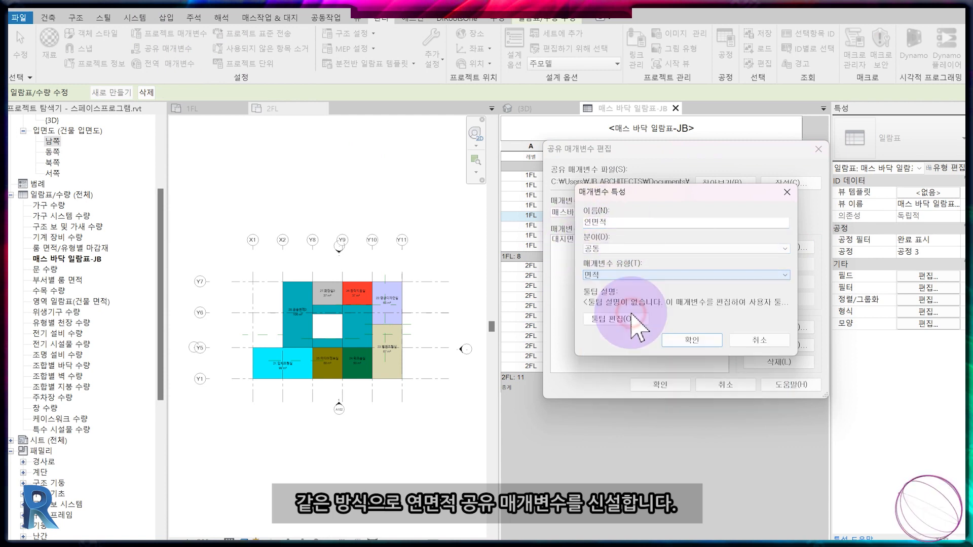
left_click(690, 341)
left_click(660, 384)
Step: Add the shared parameter 연면적 as a schedule field, grouped under ID 데이터, applied to all category elements, with values varying by group instance
left_click(929, 277)
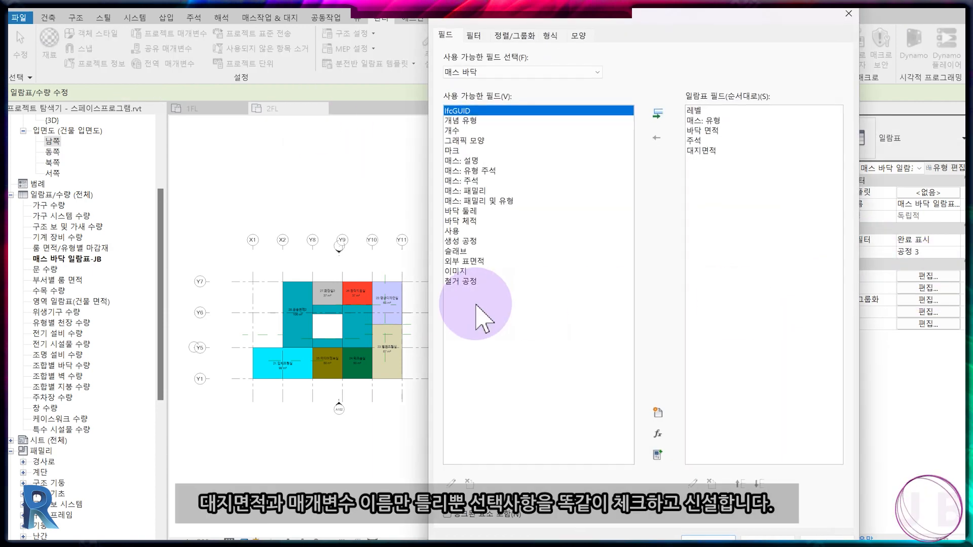
left_click(658, 412)
left_click(204, 202)
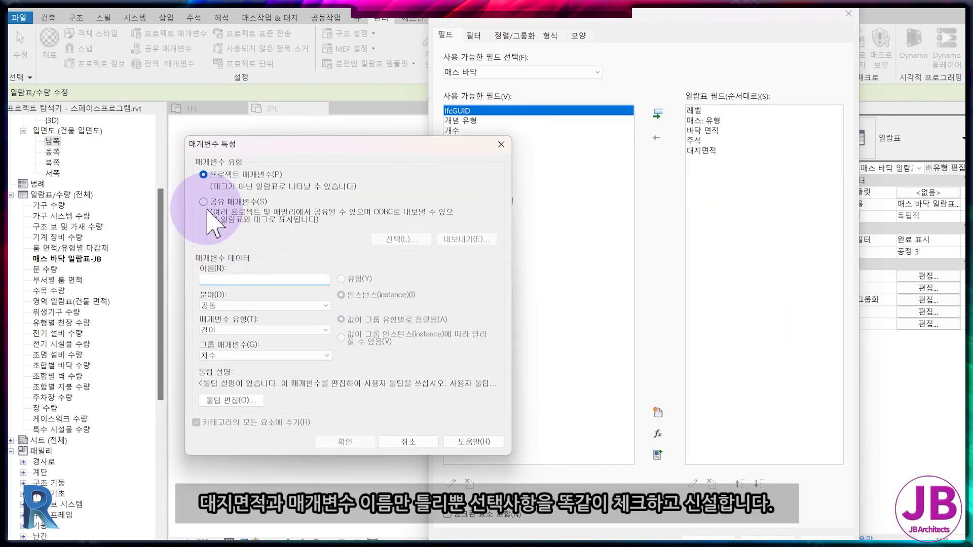
left_click(401, 241)
left_click(243, 270)
left_click(308, 399)
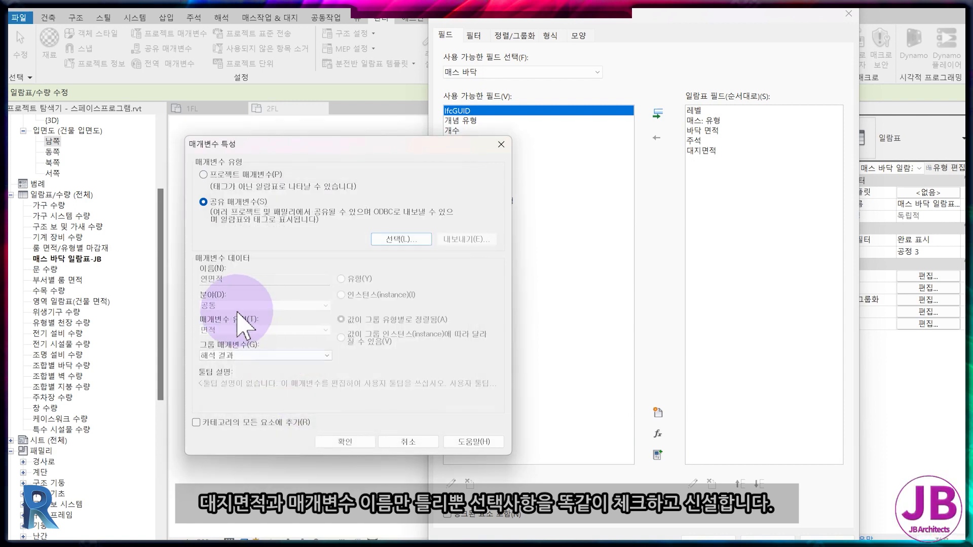
left_click(236, 356)
scroll(227, 377, "up", 5)
left_click(284, 364)
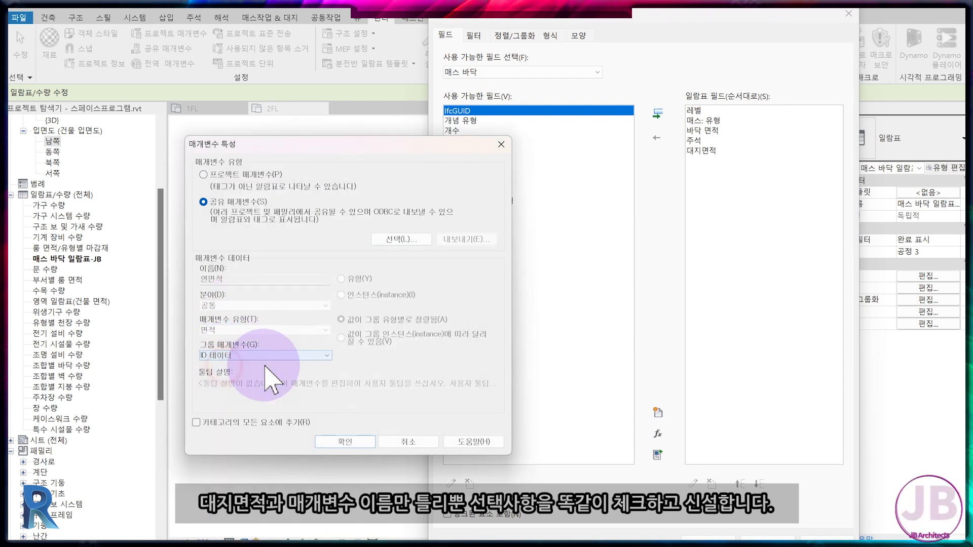
left_click(238, 422)
left_click(341, 338)
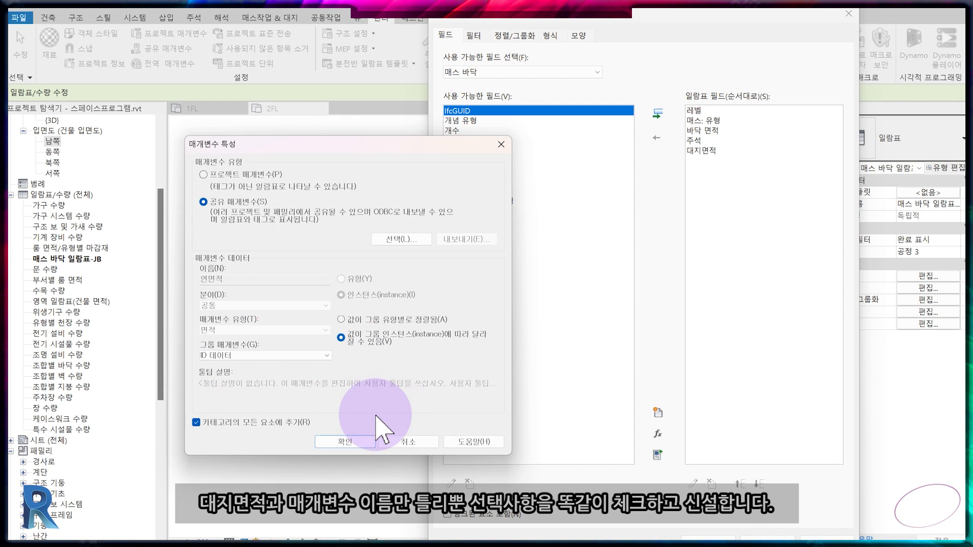
left_click(351, 439)
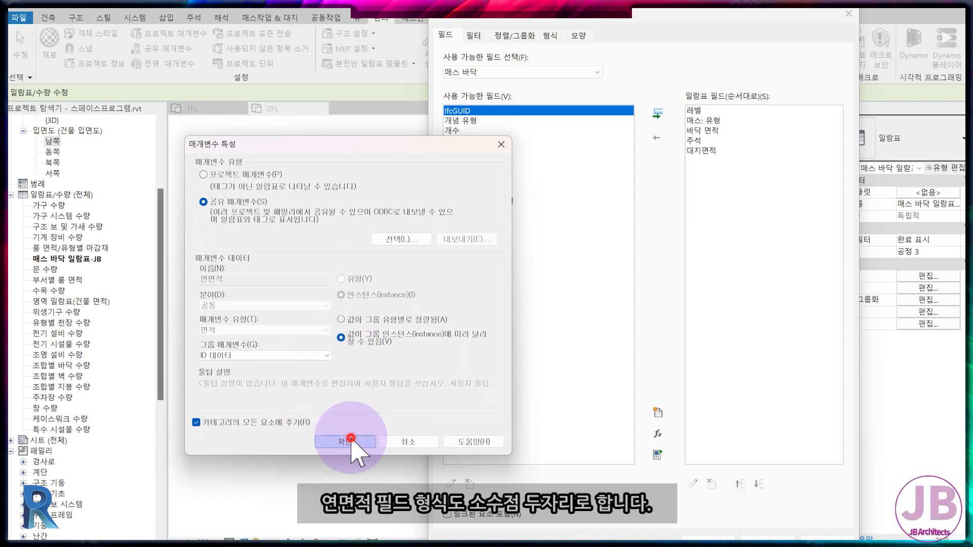
Step: Set the alignment of the 대지면적 and 연면적 schedule fields to 중심
left_click(551, 35)
left_click(446, 109)
left_click(652, 163)
left_click(451, 120)
left_click(716, 163)
left_click(652, 183)
Step: Override the project settings for the 연면적 field format with two decimal places
left_click(743, 192)
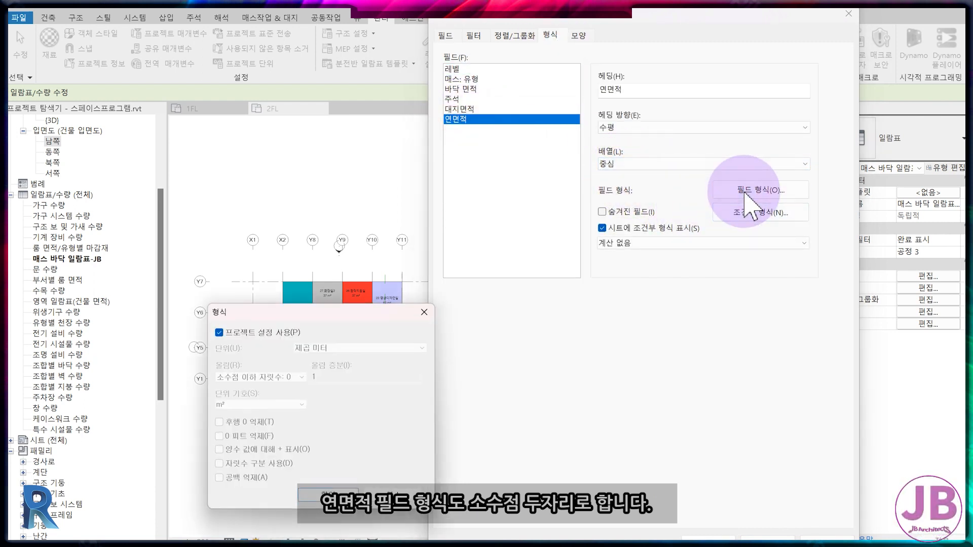
left_click(219, 332)
left_click(283, 377)
left_click(253, 424)
left_click(328, 492)
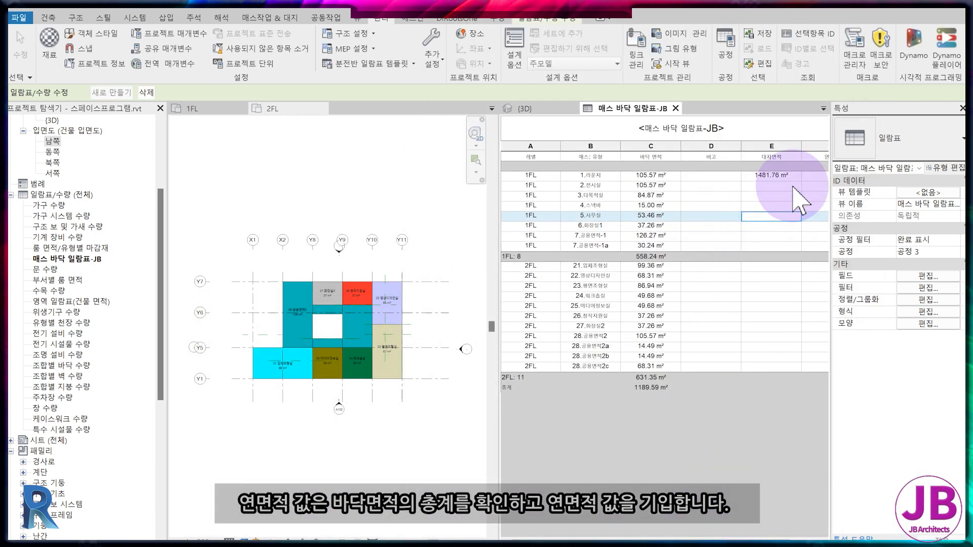
Step: Enter 1189.59 as the 연면적 value in the 1.라운지 row of the schedule
left_click(814, 176)
type("11")
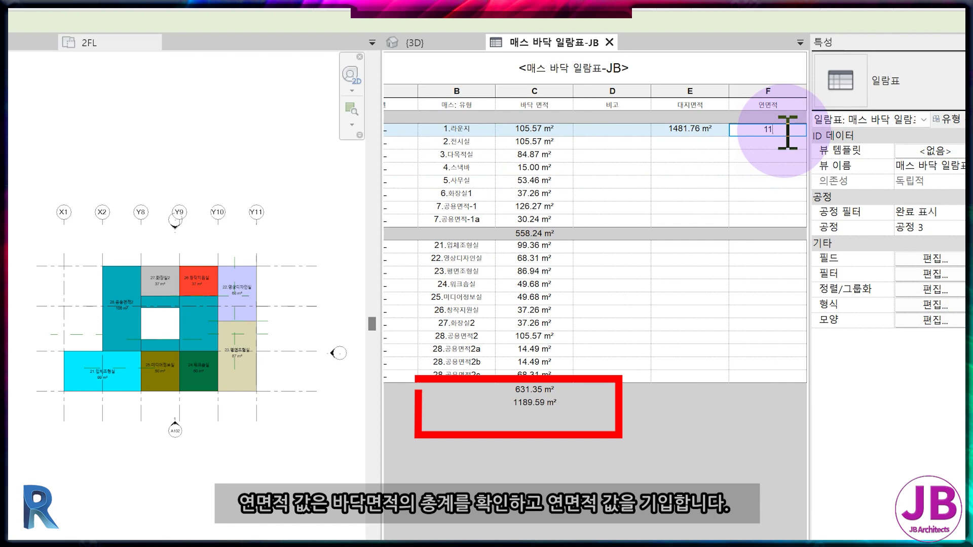
type("89.59")
key("Return")
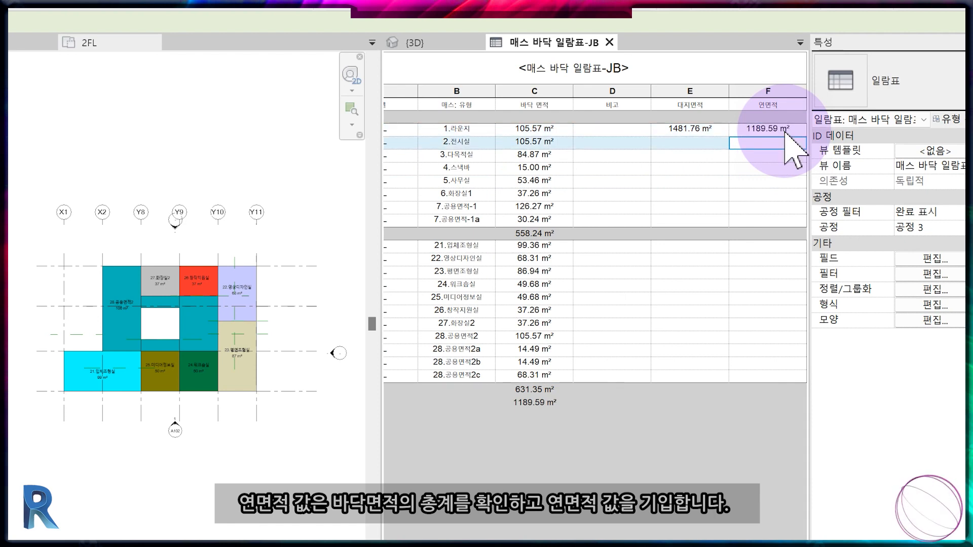
Step: Add a calculated schedule field named 용적율 with the formula 연면적/대지면적
left_click(923, 258)
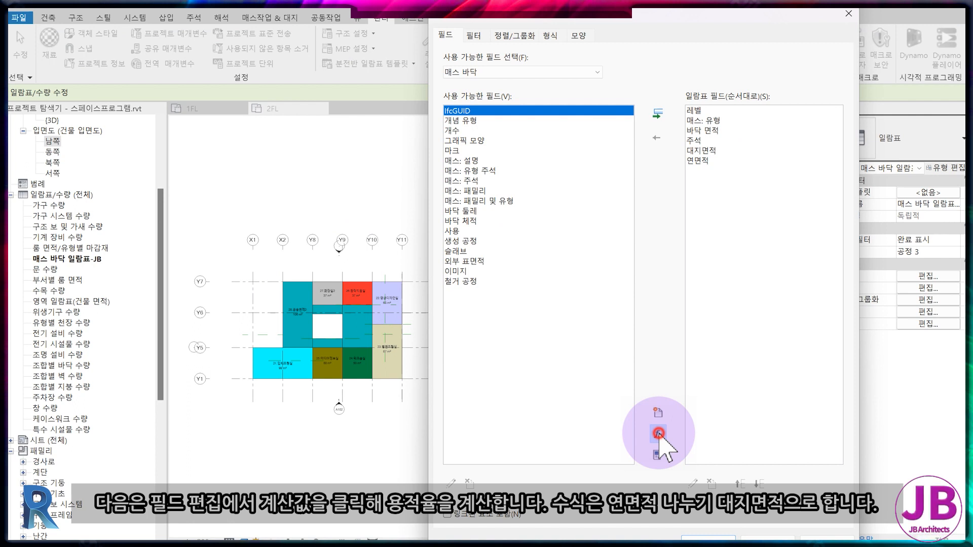
left_click(659, 433)
left_click(379, 375)
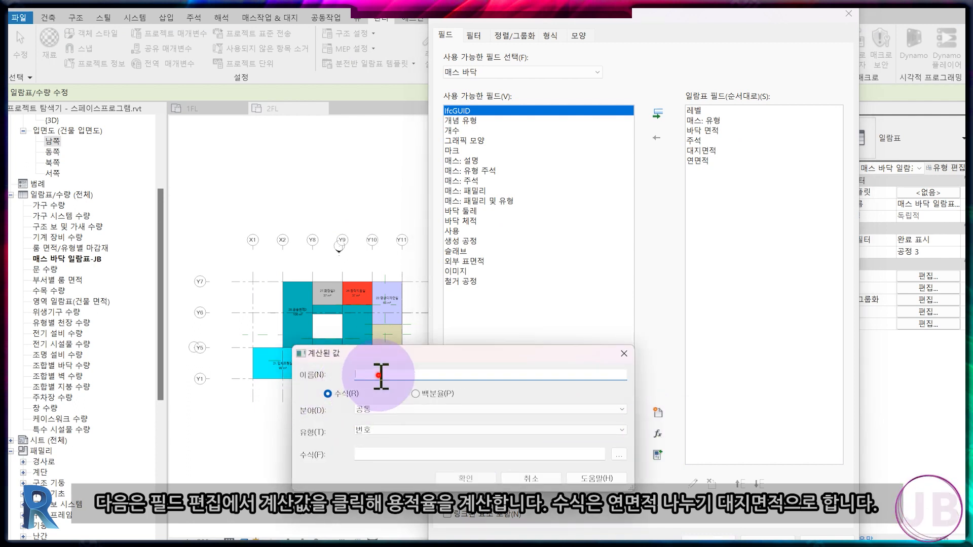
type("용적율")
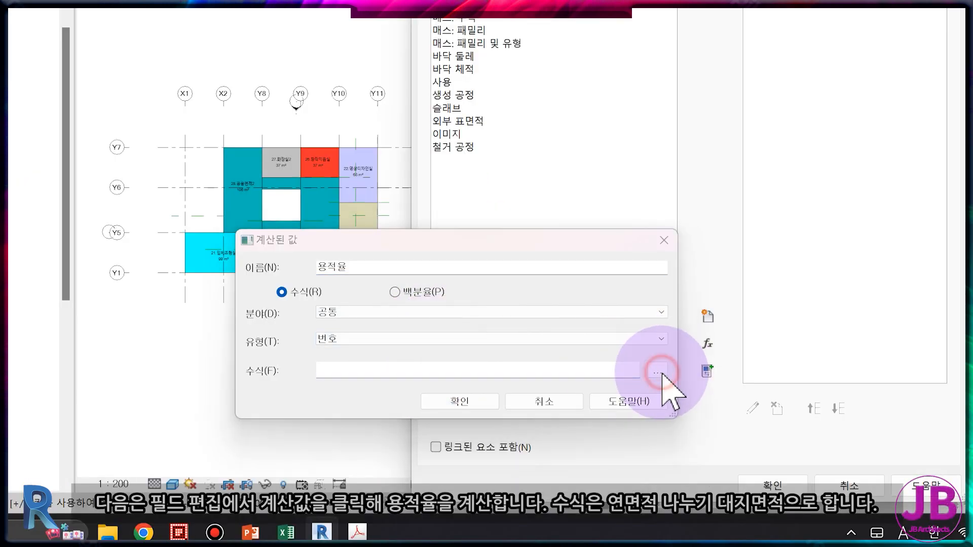
left_click(619, 455)
double_click(379, 314)
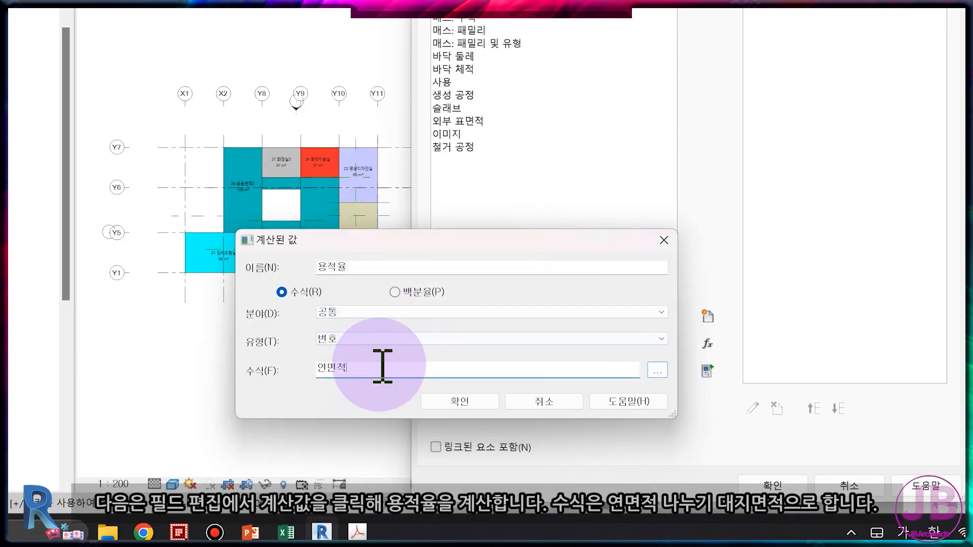
type("/")
left_click(657, 369)
double_click(380, 306)
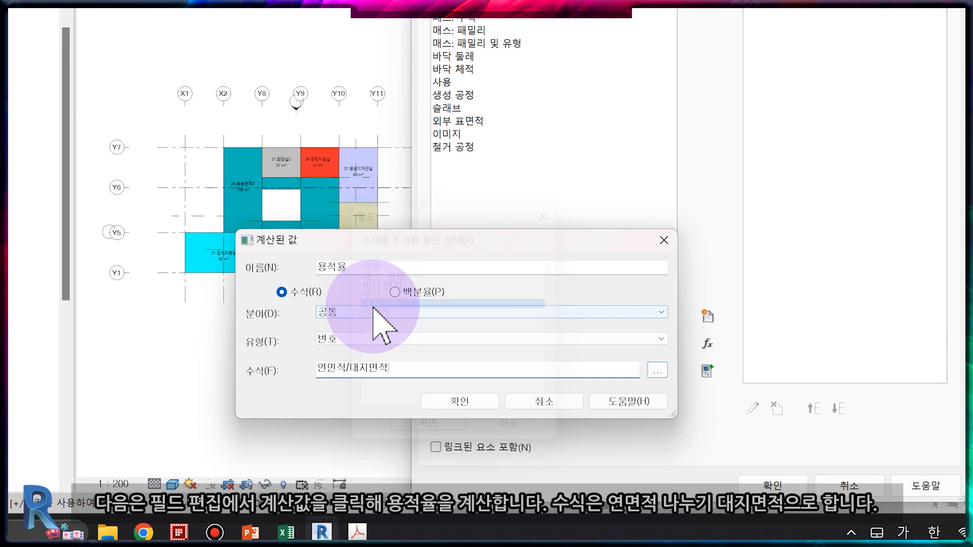
left_click(470, 403)
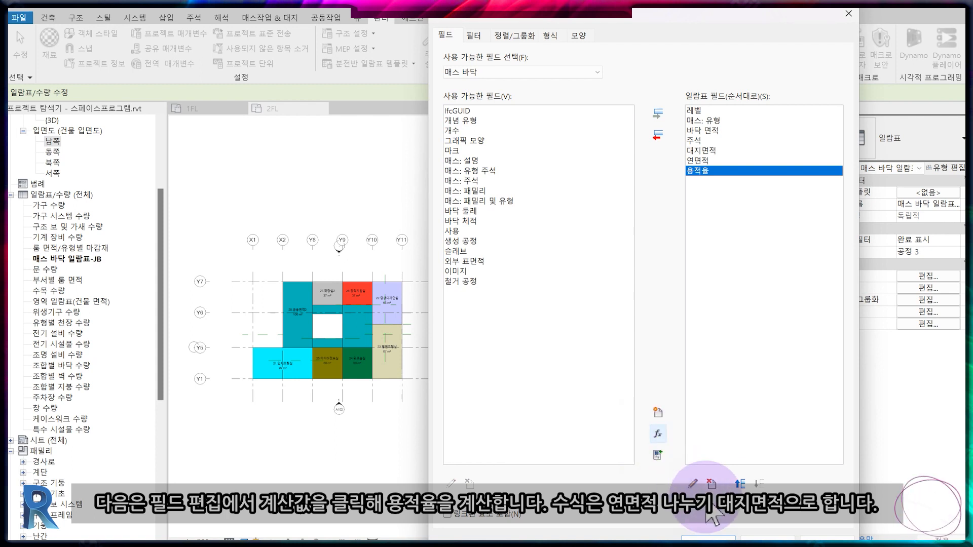
Step: Set the alignment of the 용적율 schedule field to 중심
left_click(551, 35)
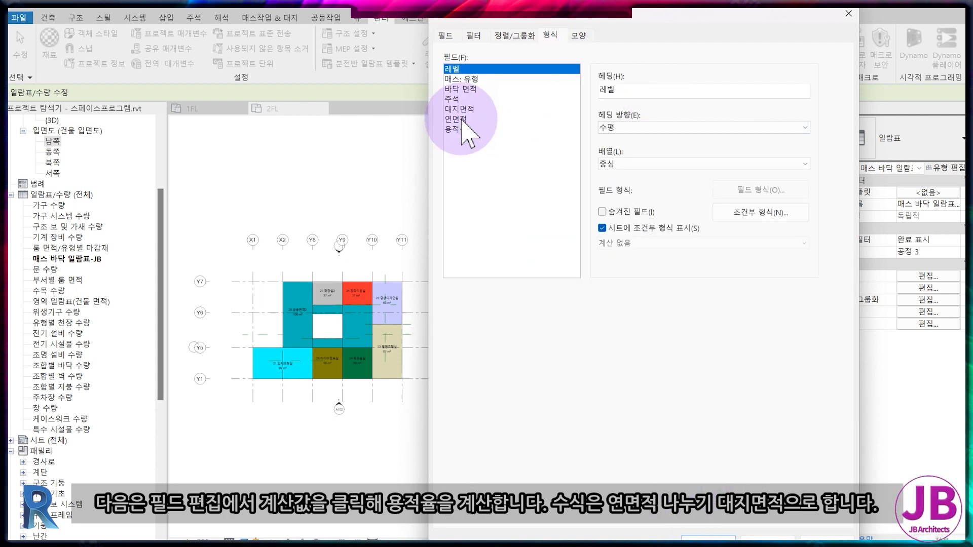
left_click(485, 131)
left_click(654, 163)
left_click(649, 184)
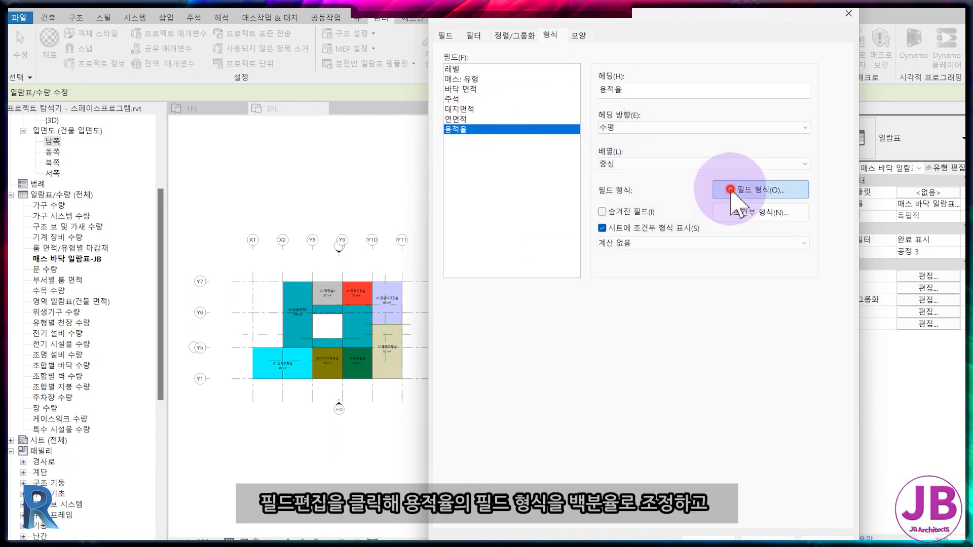
Step: Override the default 용적율 field format with 백분율 units, two decimal places and the % symbol, and widen the 대지면적 column slightly
left_click(730, 190)
left_click(219, 333)
left_click(314, 348)
left_click(337, 394)
left_click(291, 377)
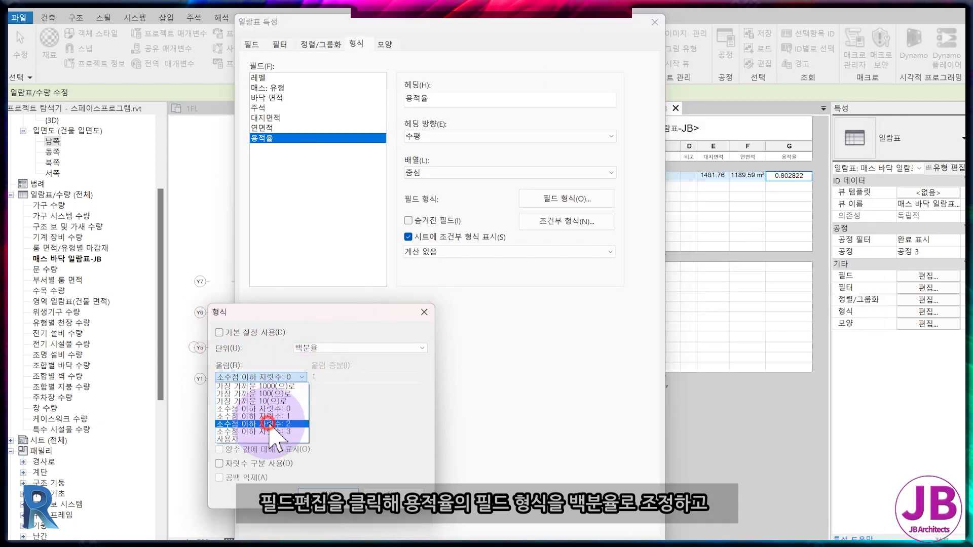
left_click(243, 404)
left_click(242, 421)
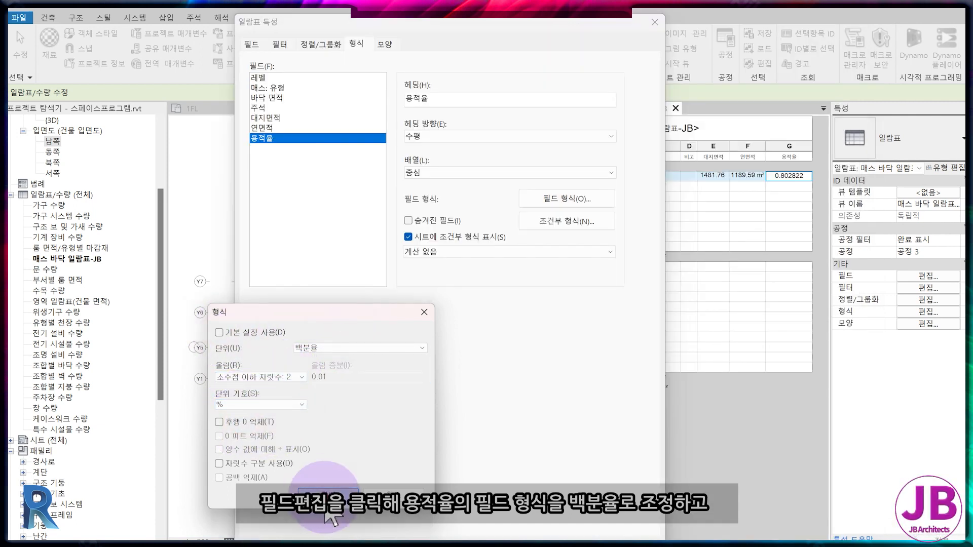
left_click(325, 508)
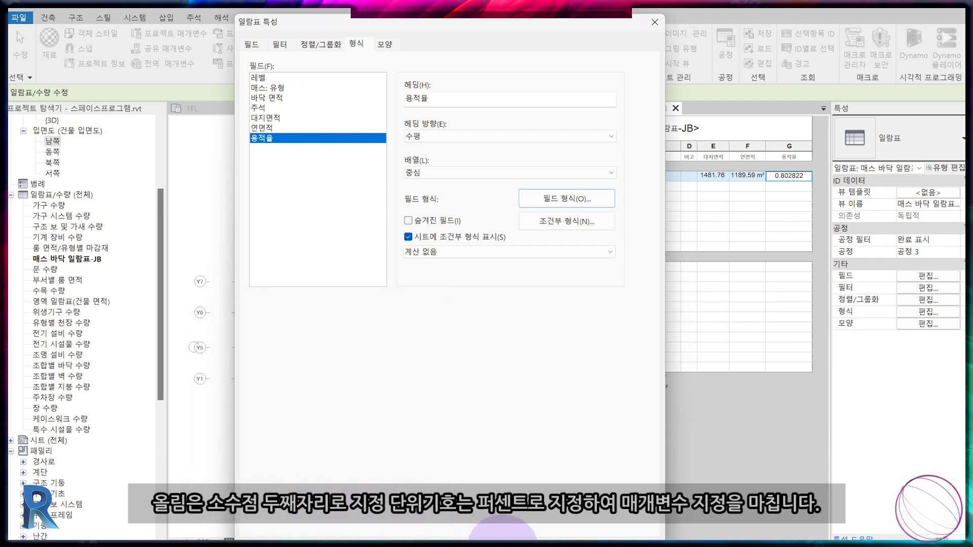
left_click(530, 533)
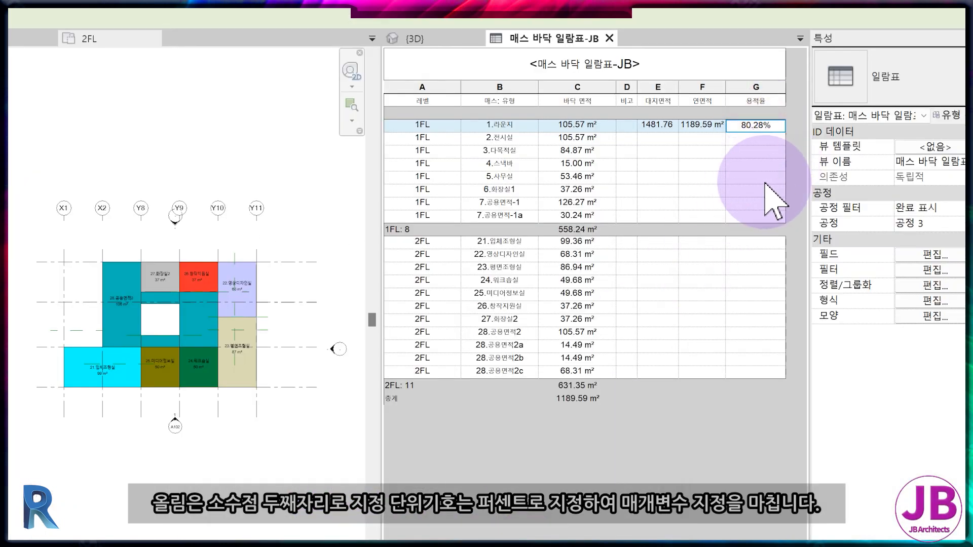
left_click_drag(680, 87, 687, 87)
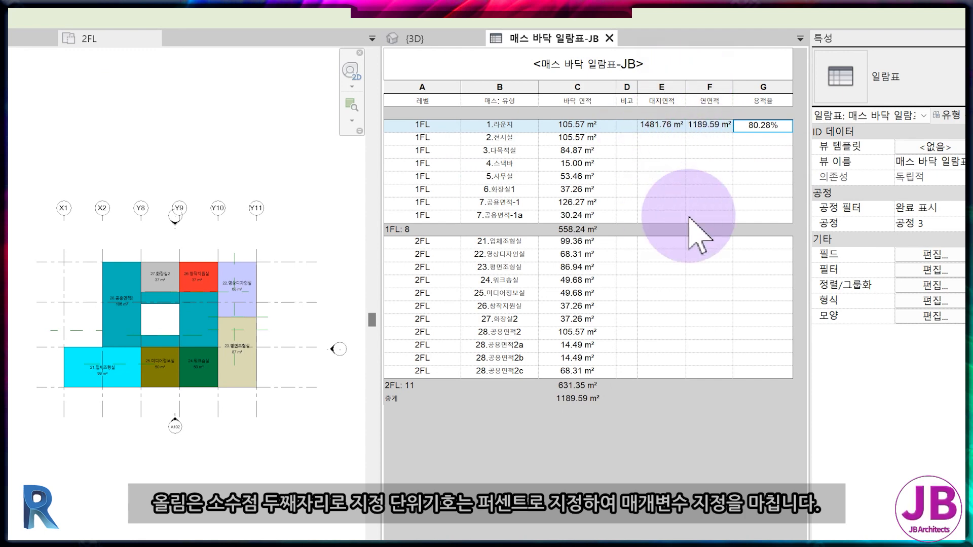